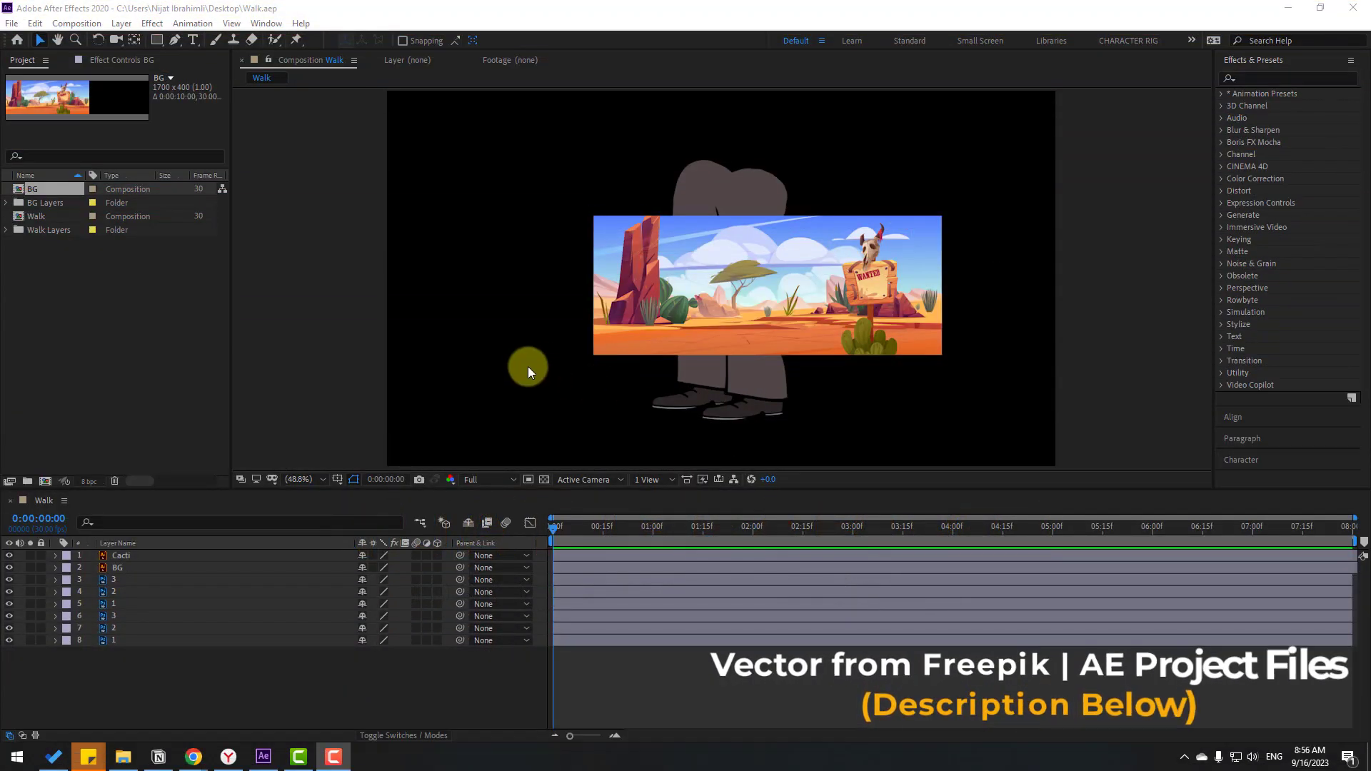
click(641, 307)
click(592, 296)
click(696, 320)
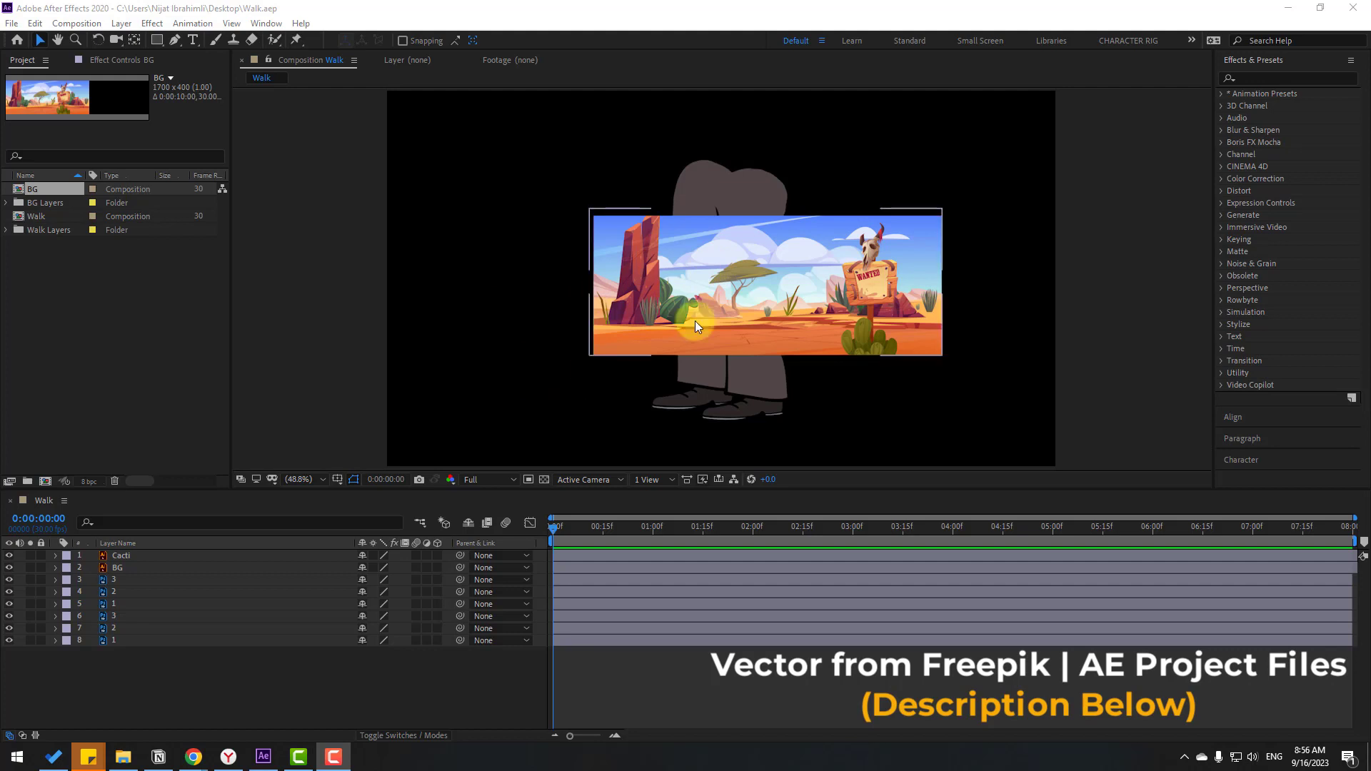
click(76, 623)
click(157, 565)
click(87, 604)
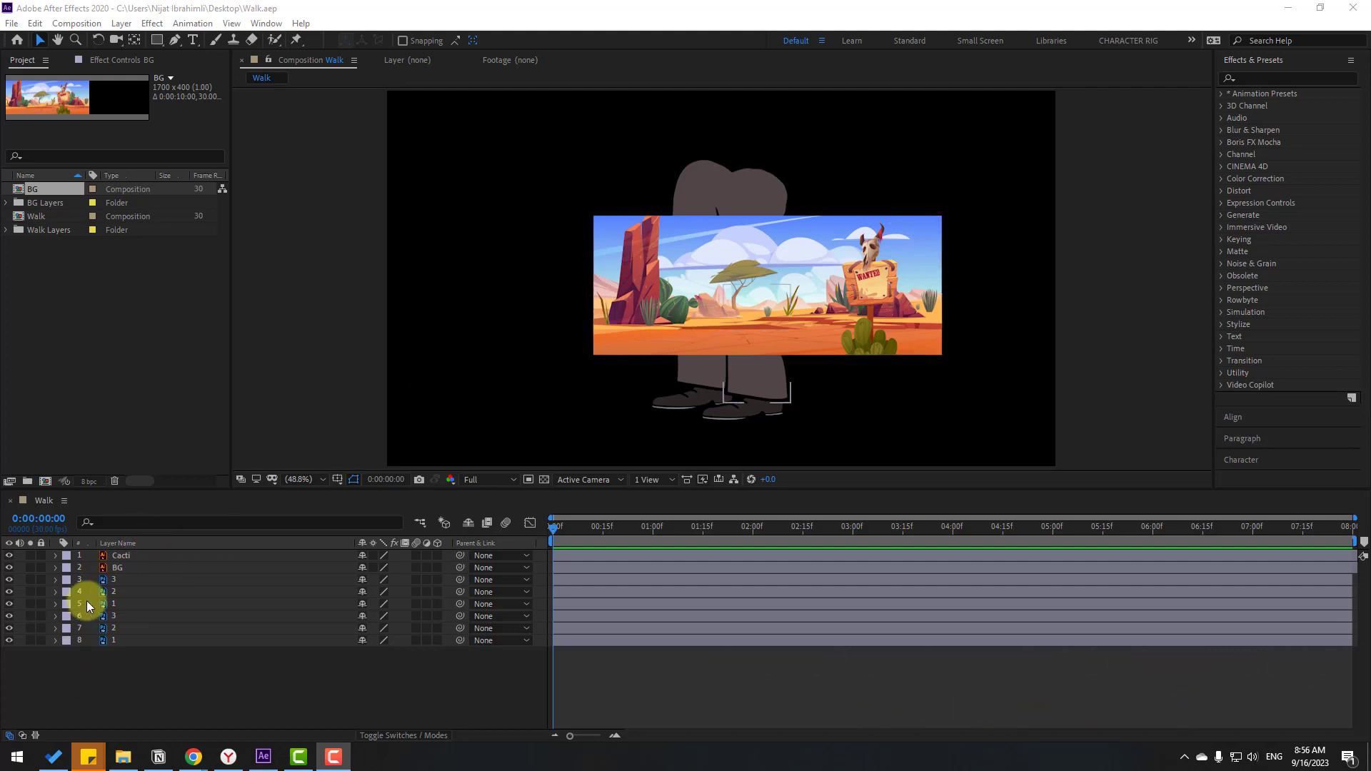
click(129, 570)
click(141, 590)
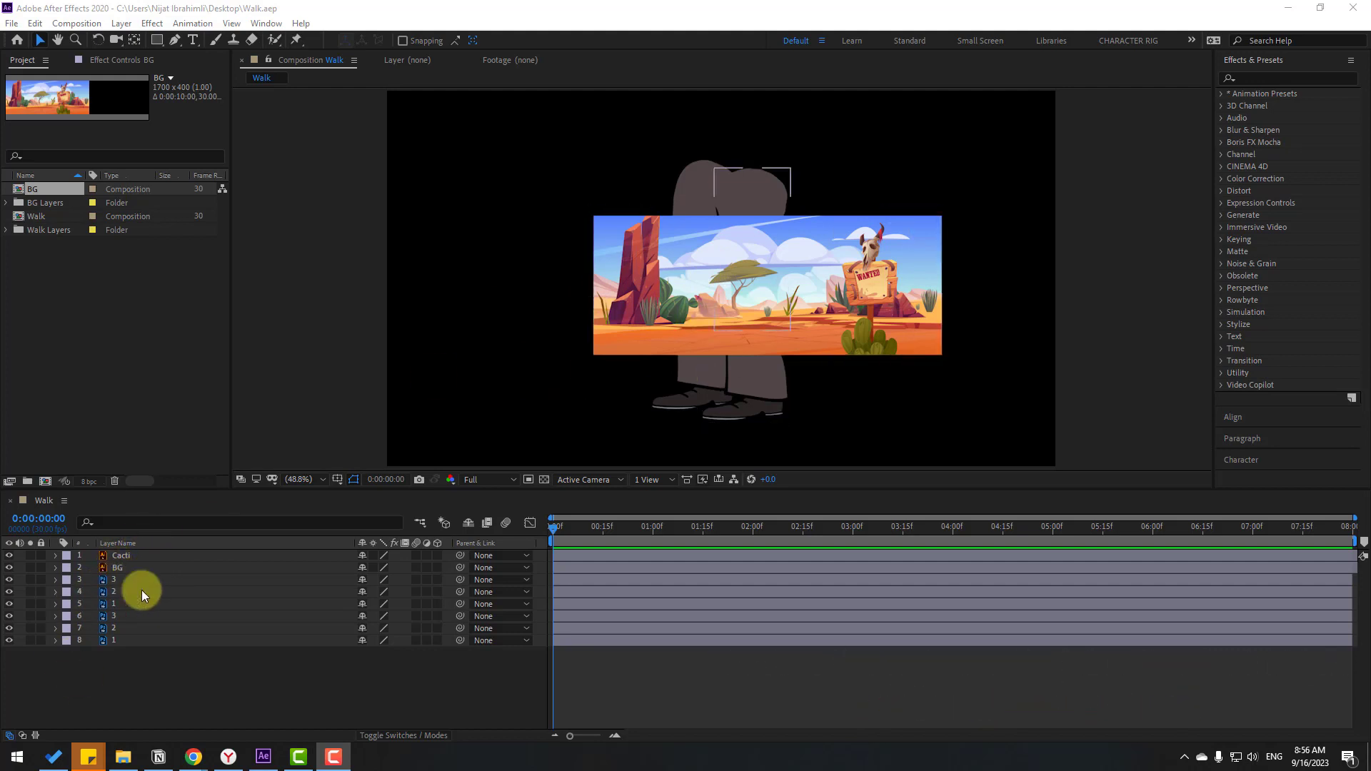
click(130, 588)
click(128, 569)
click(144, 577)
click(129, 569)
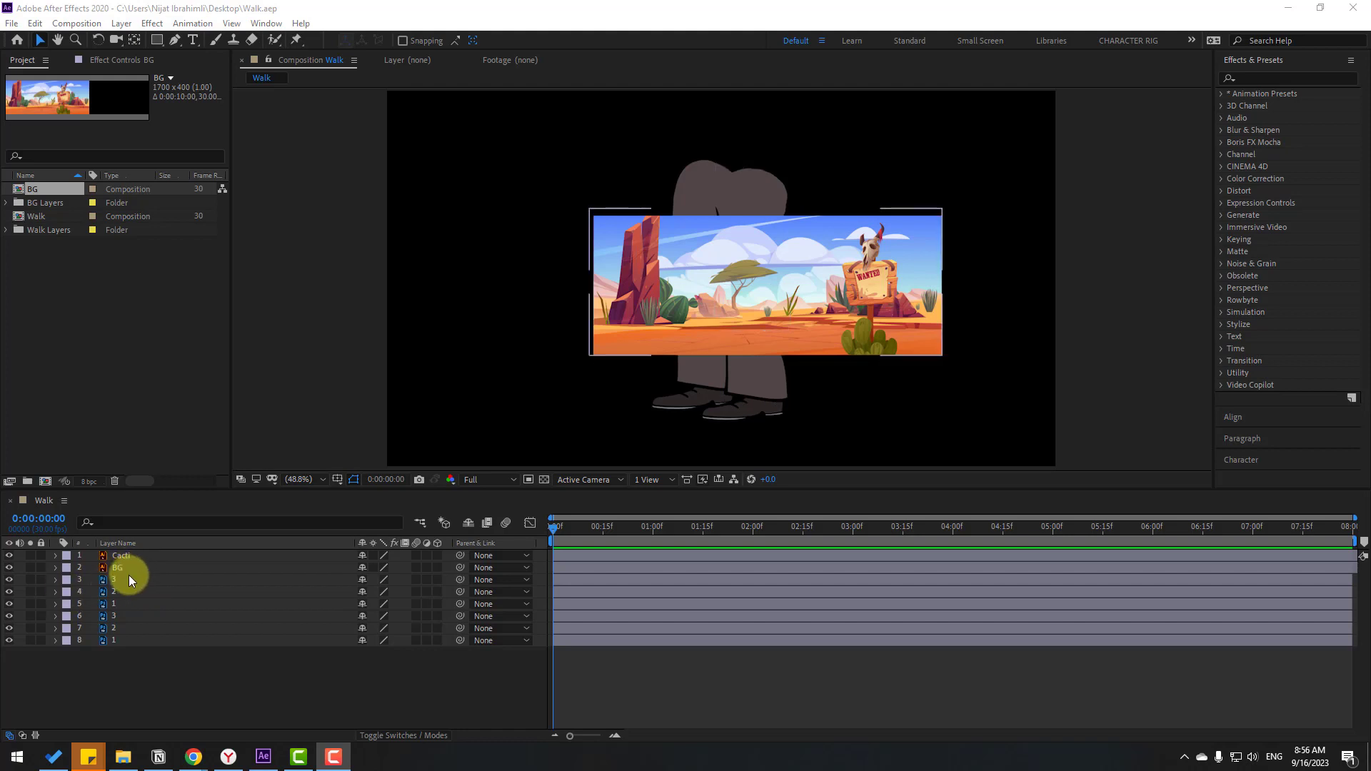
Move the Cacti and BG layers below all the leg layers and hide both of them
click(122, 568)
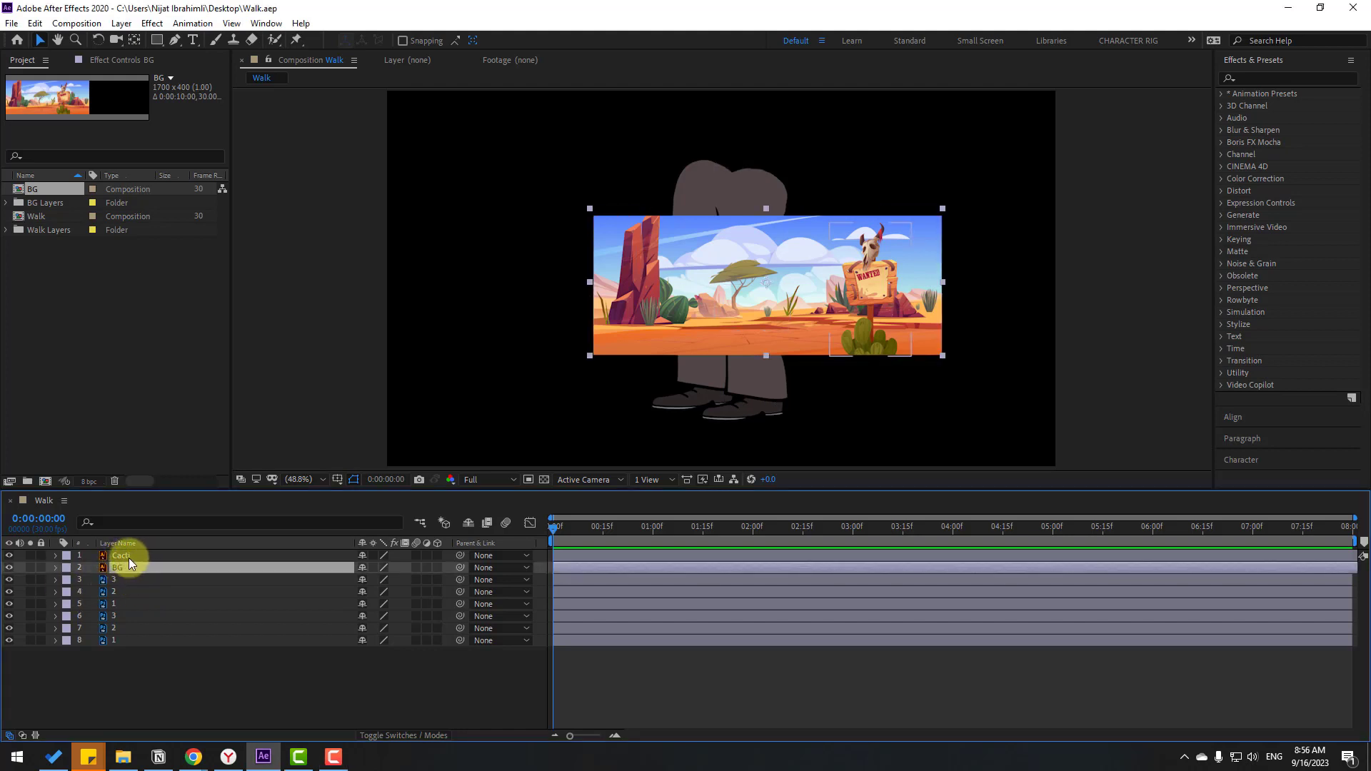
ctrl+click(128, 556)
drag(118, 566, 97, 683)
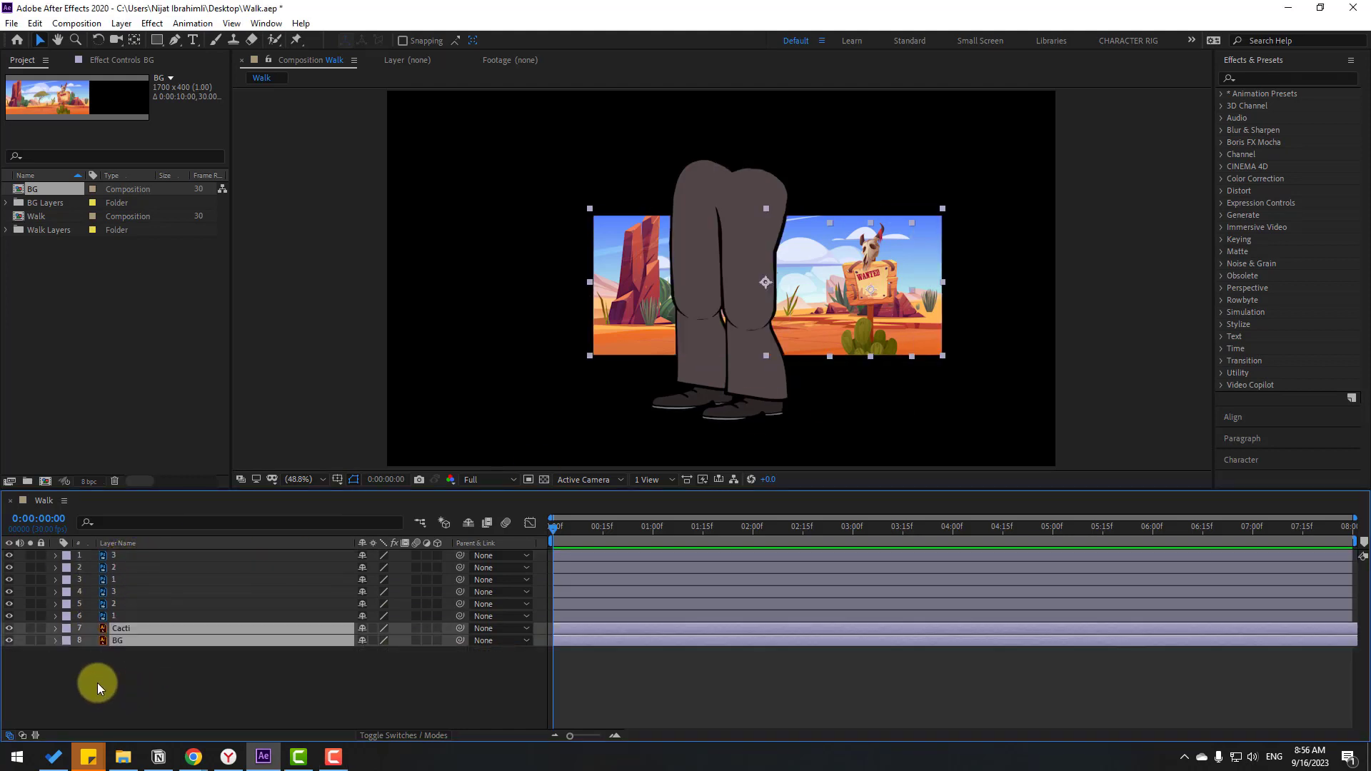
click(15, 631)
click(88, 671)
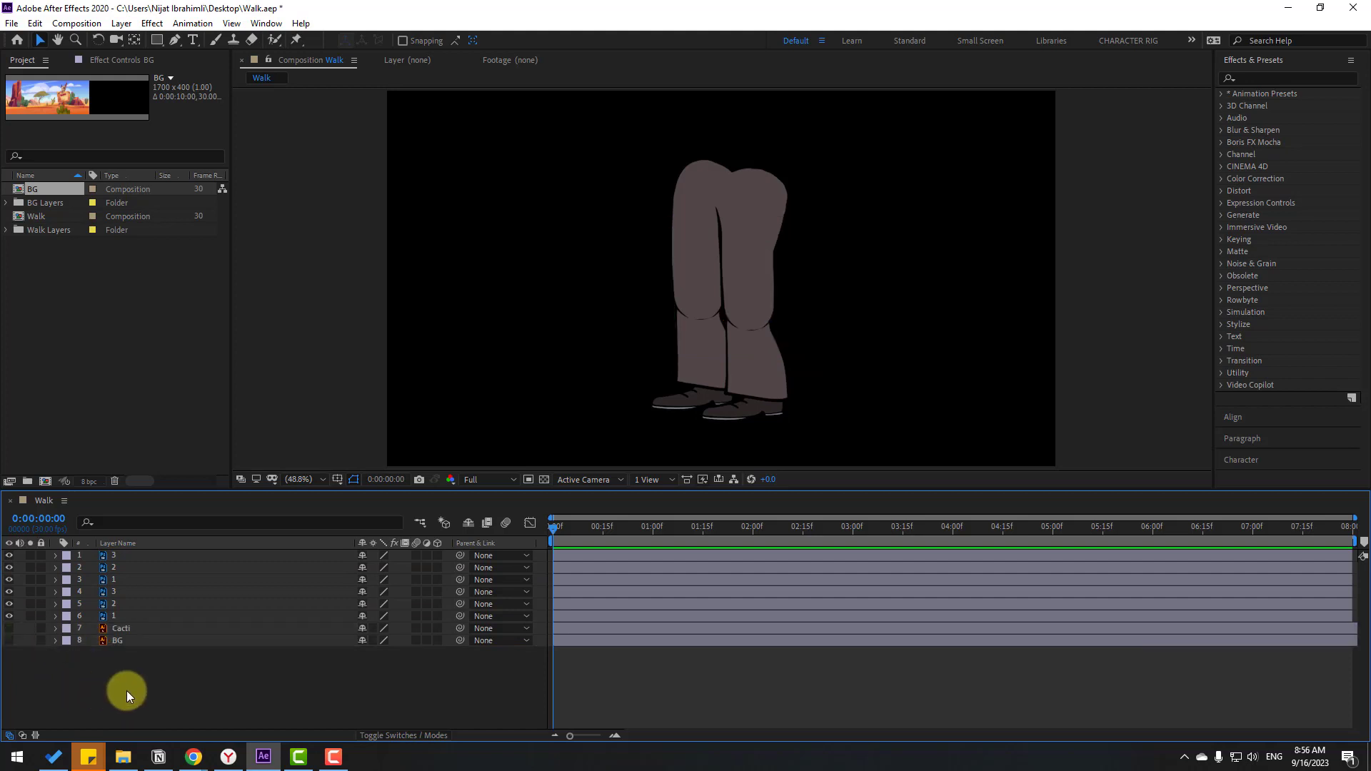
Add a null object to the Walk composition and centre its anchor point within the null
right_click(149, 710)
mouse_move(277, 524)
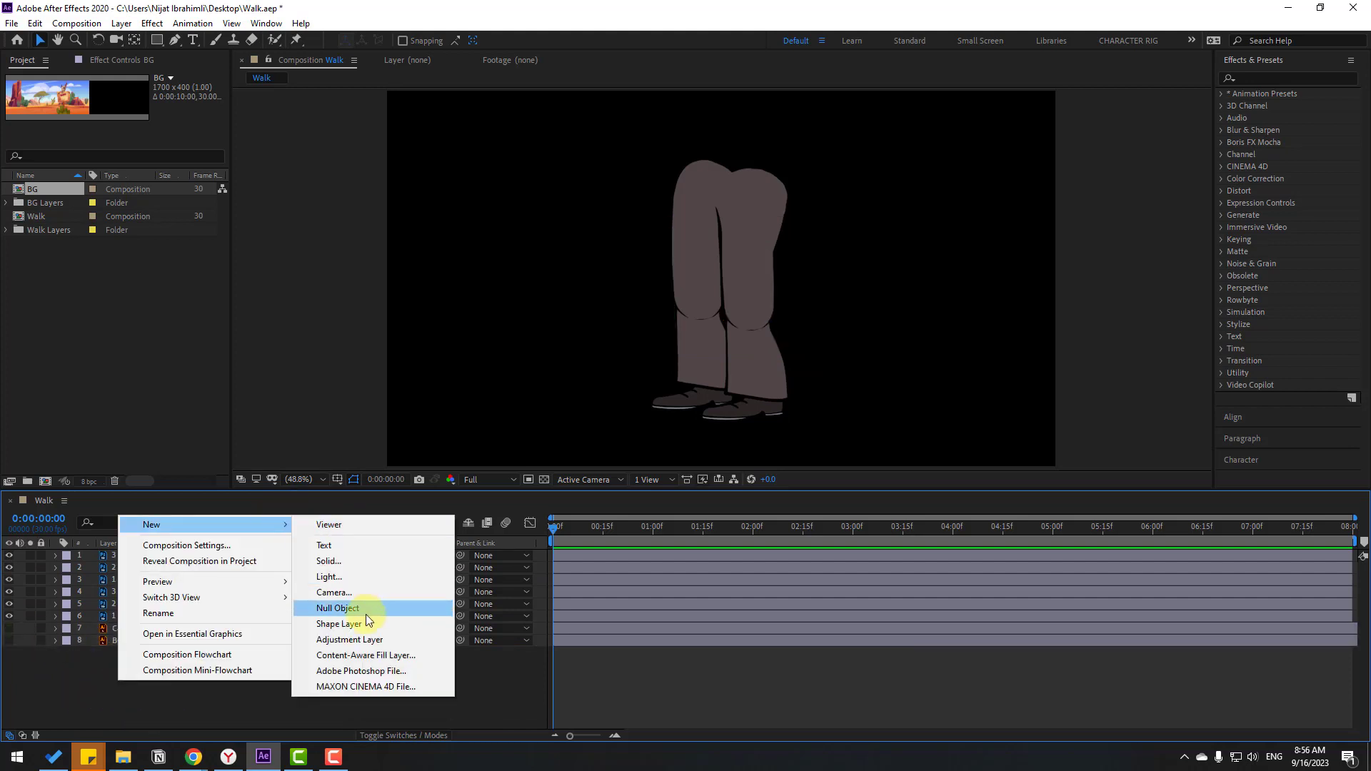
click(366, 611)
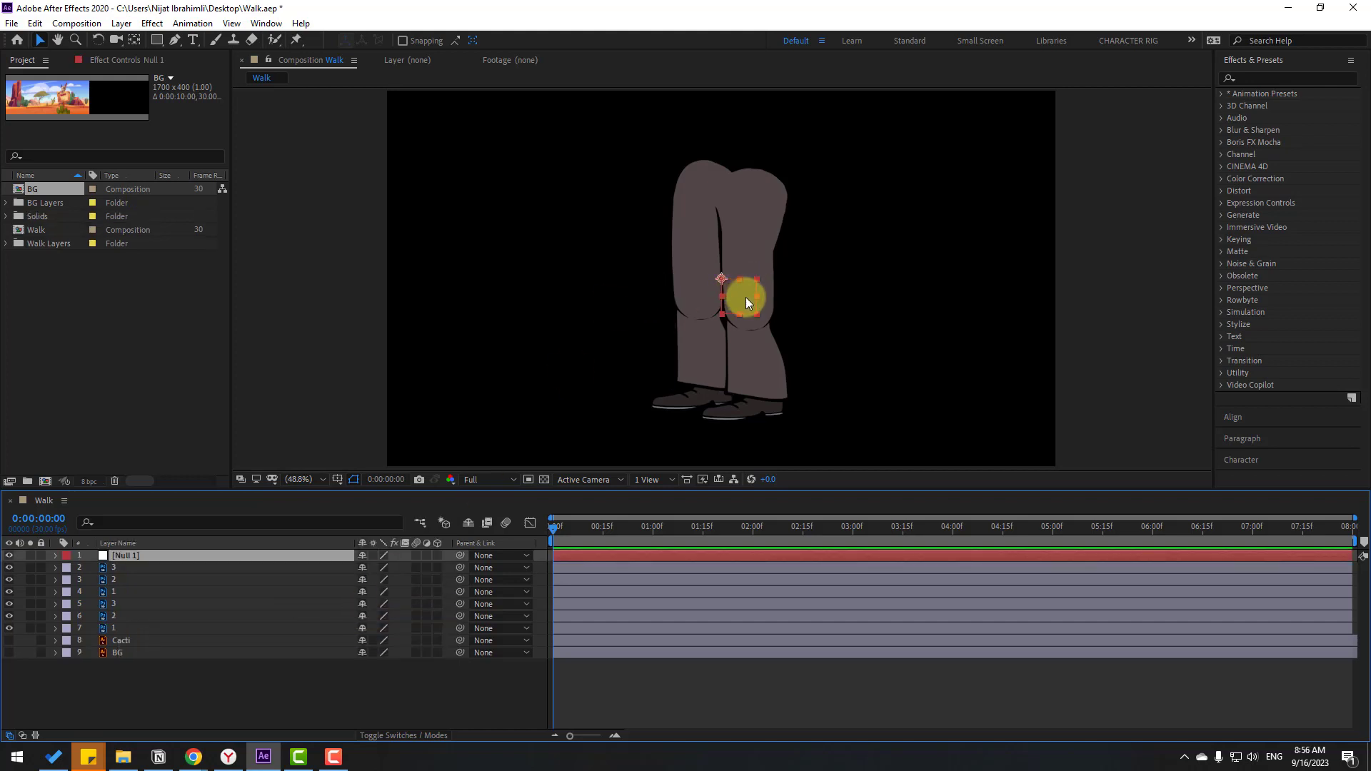
click(135, 40)
key(ctrl+alt+Home)
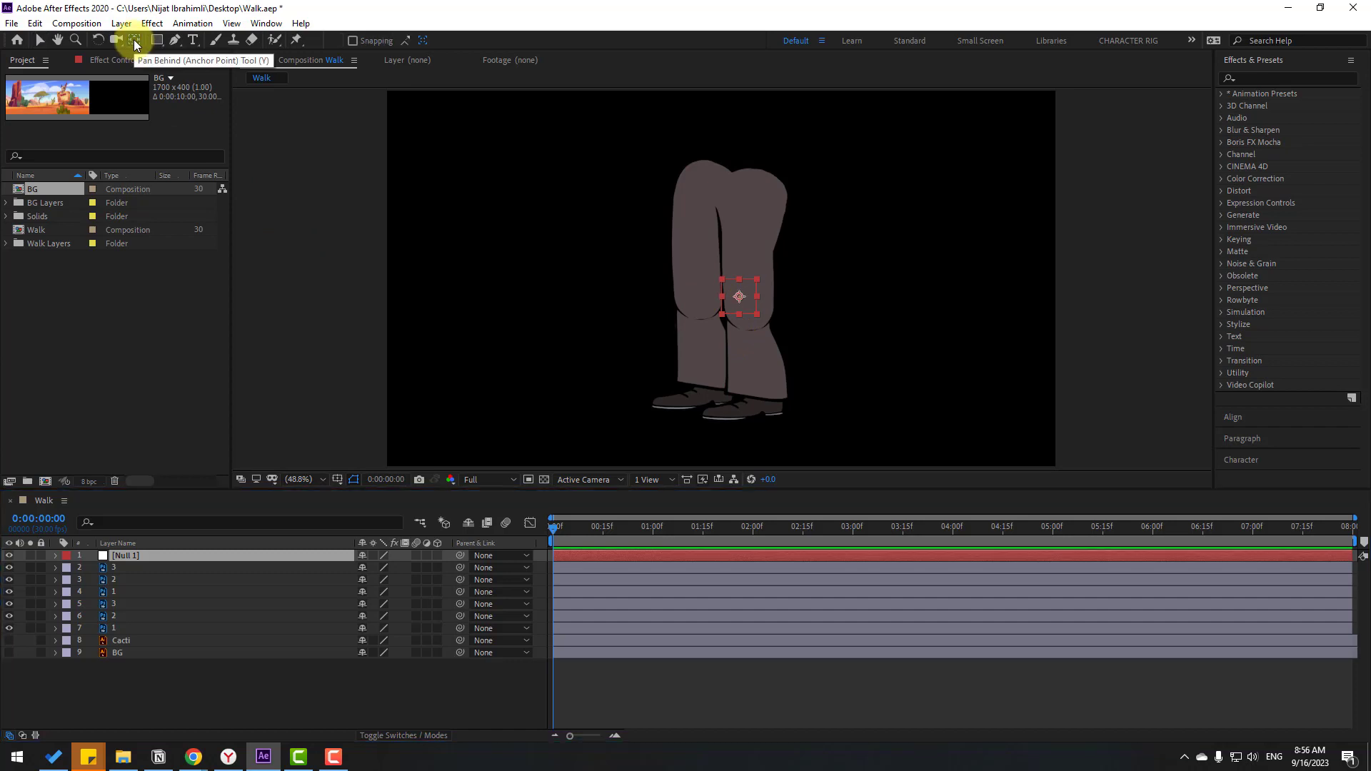
click(42, 42)
Parent all six leg layers to the Null 1 layer
click(122, 567)
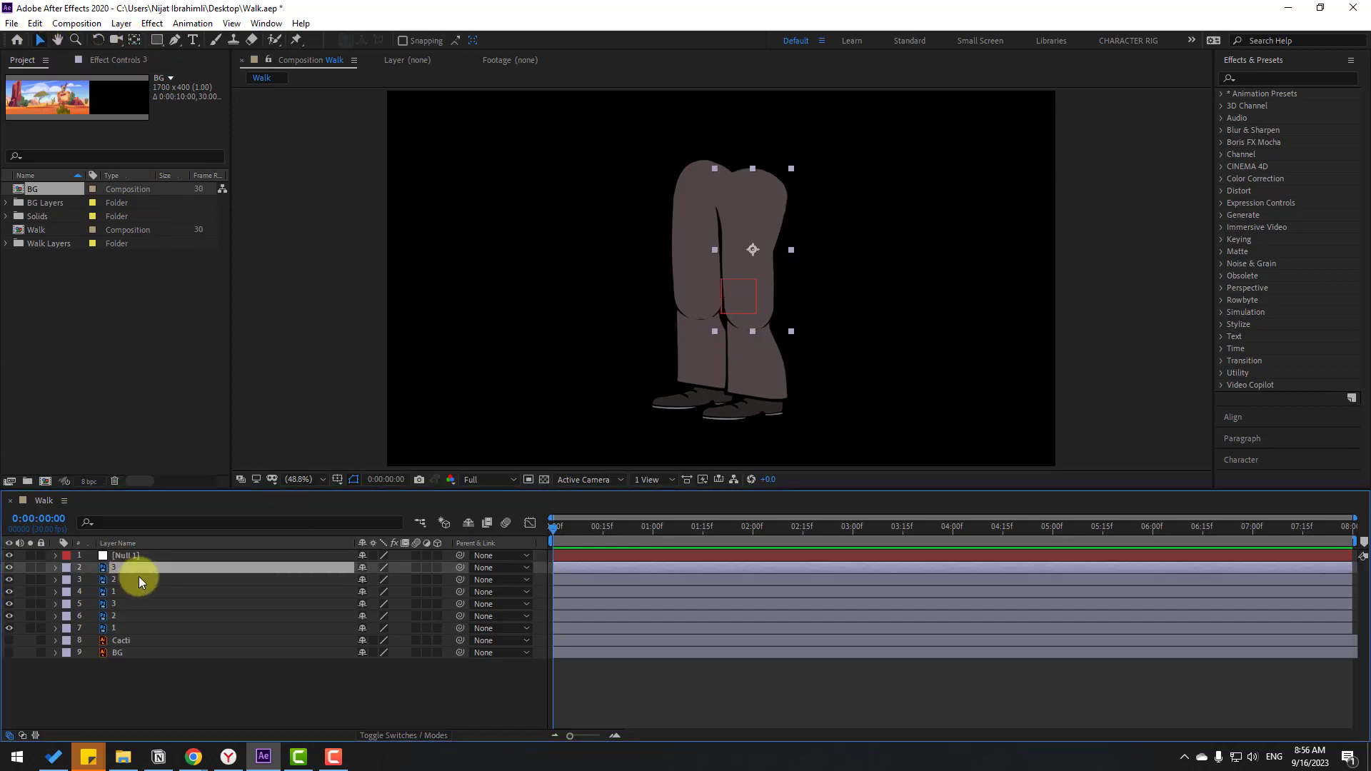
shift+click(118, 628)
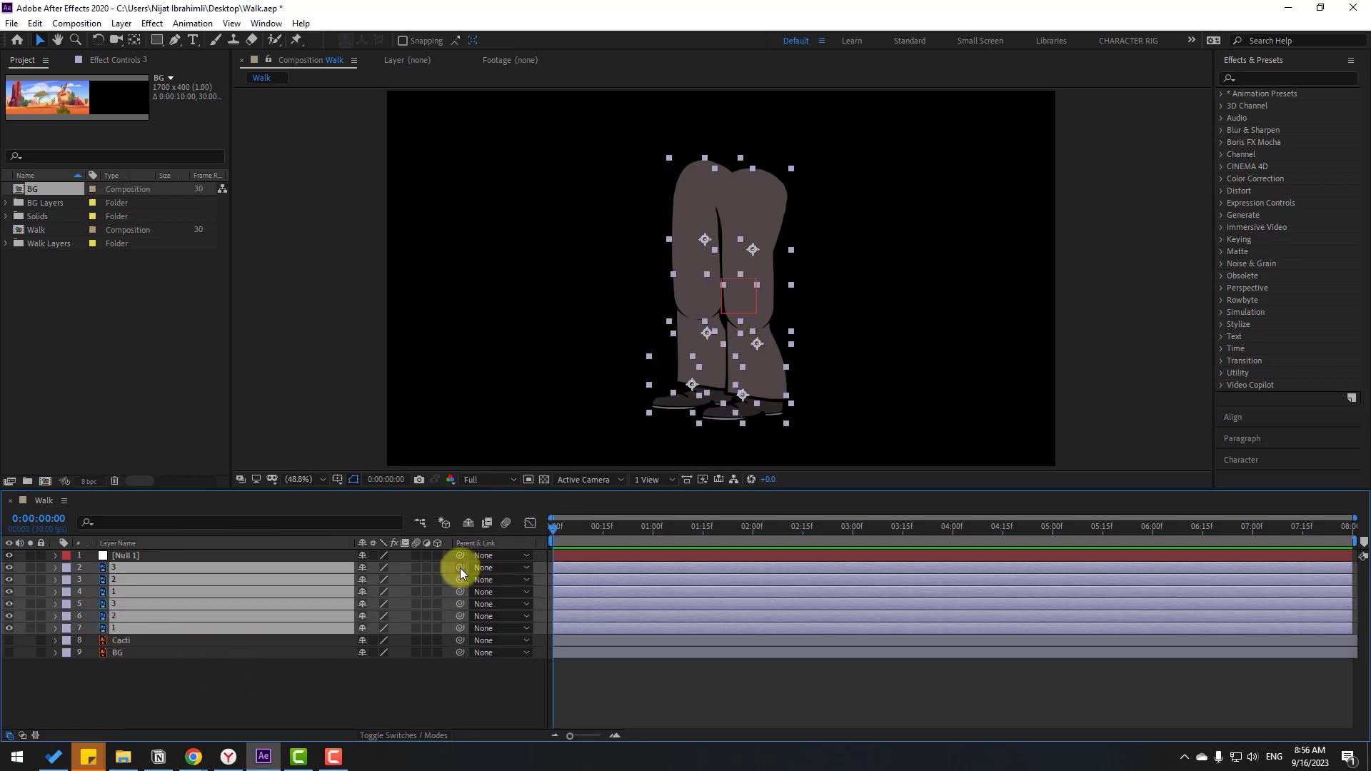
drag(459, 568, 118, 556)
scroll(847, 333, down, 2)
scroll(847, 333, up, 2)
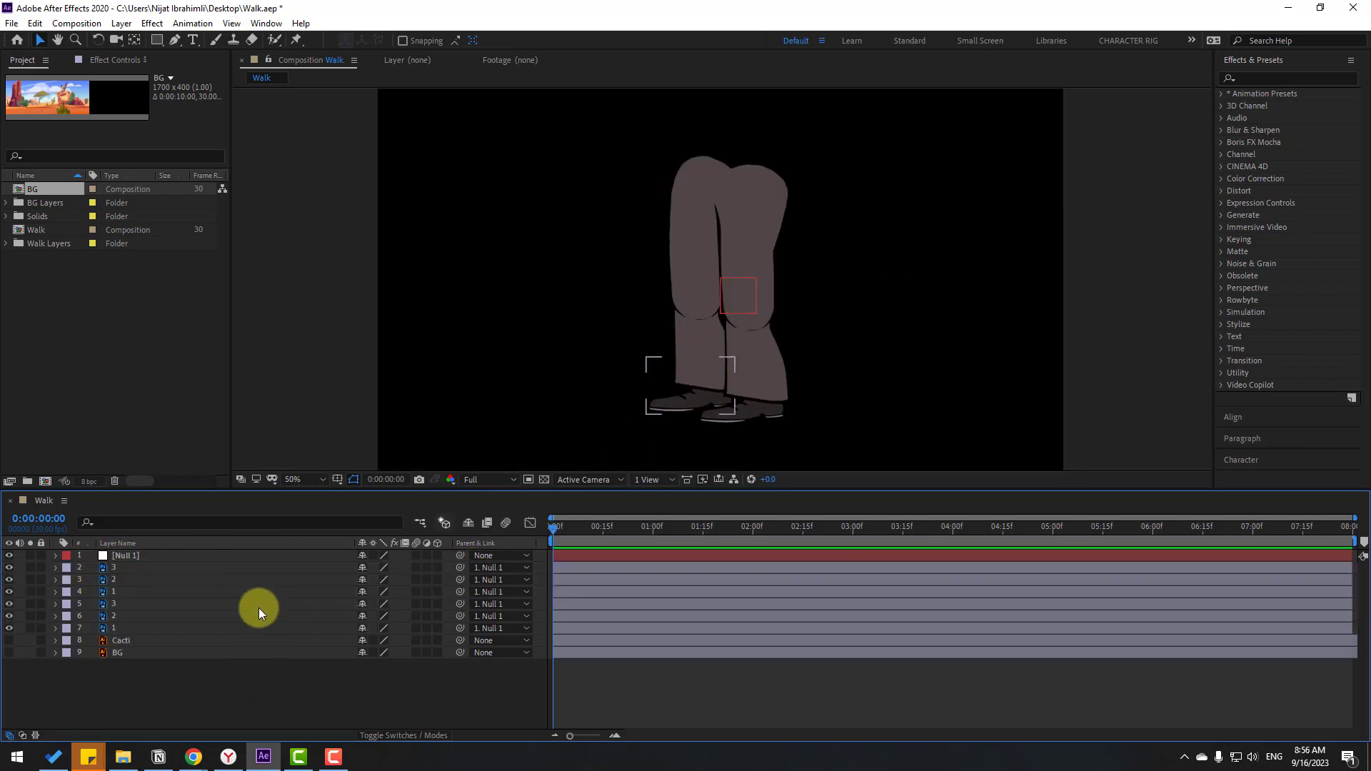
Solo the front leg's thigh (layer 3), move its anchor point up to the hip joint, and unsolo it
click(115, 555)
click(108, 568)
click(30, 567)
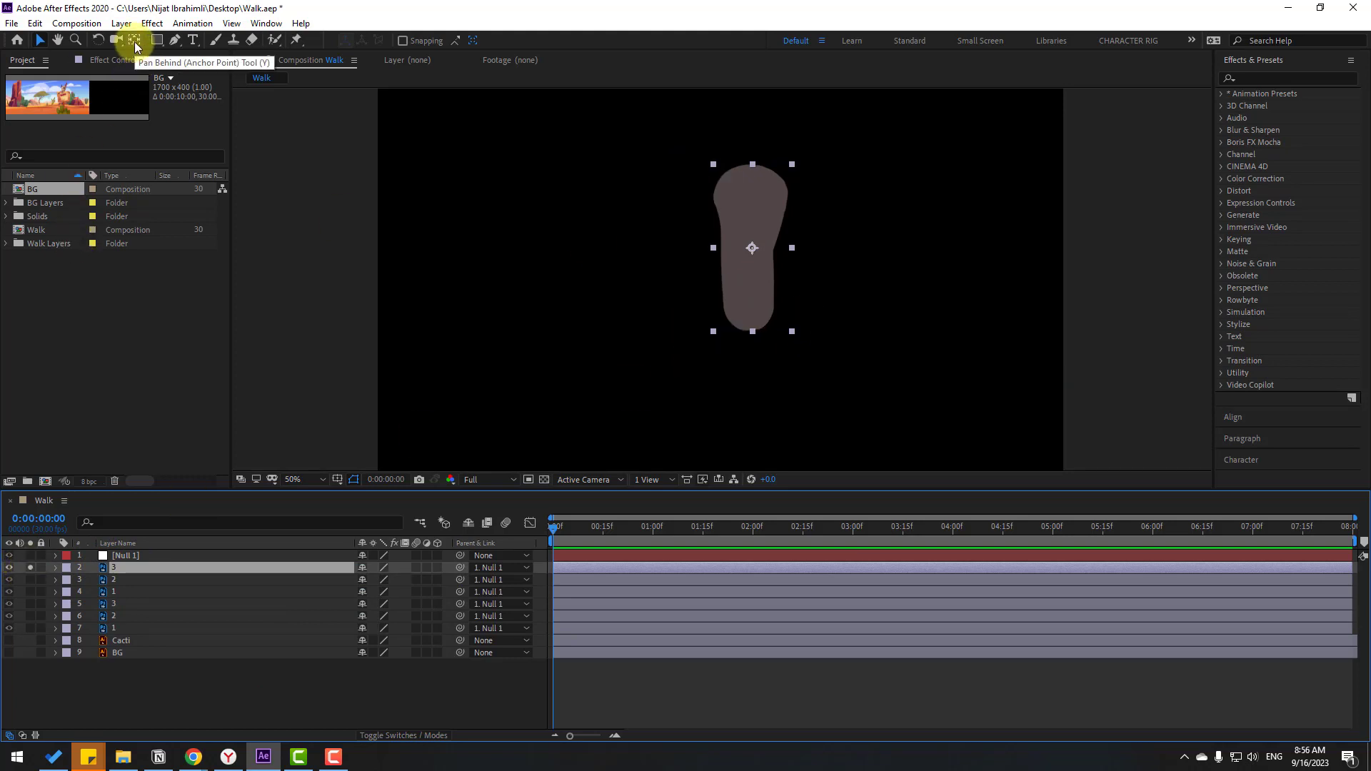
click(134, 40)
drag(753, 249, 753, 177)
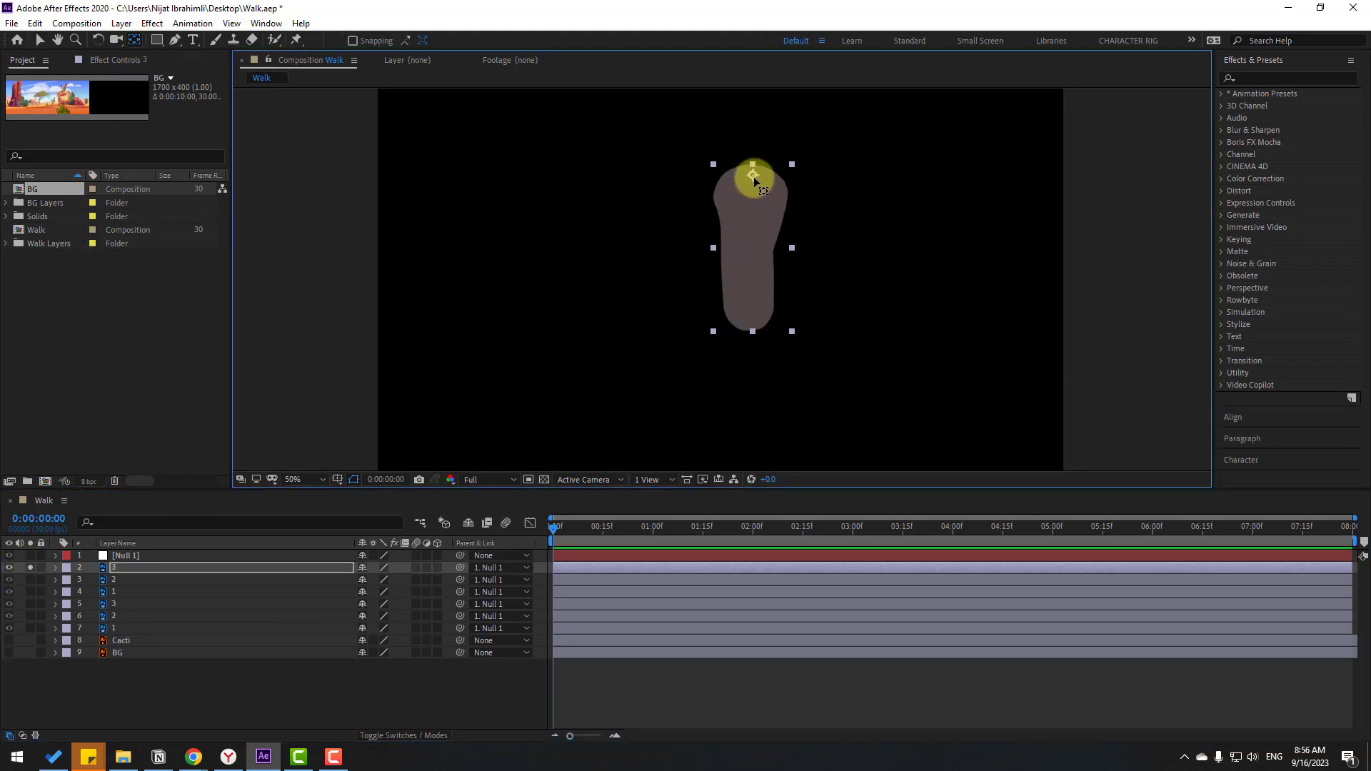
click(43, 41)
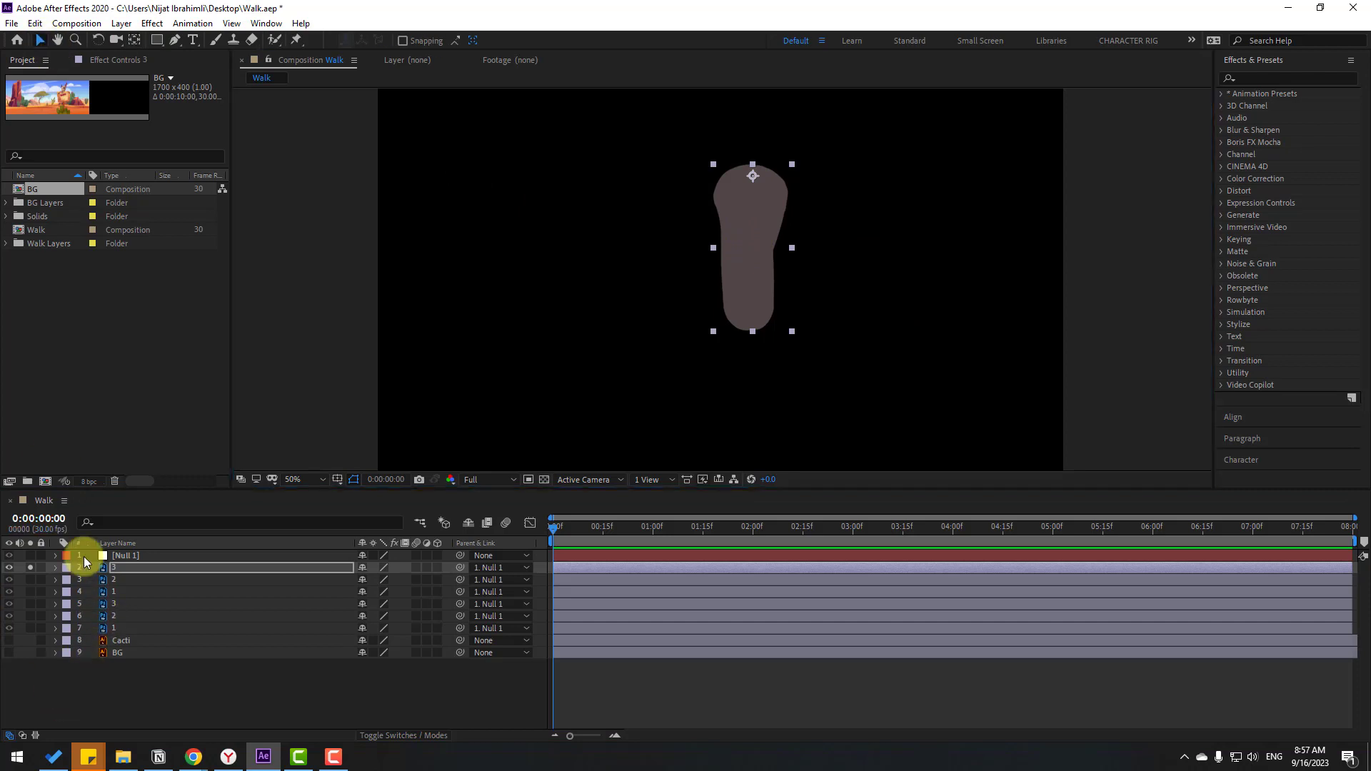
click(30, 568)
Solo the front leg's shin (layer 2), move its anchor point up to the knee joint, and unsolo it
click(96, 580)
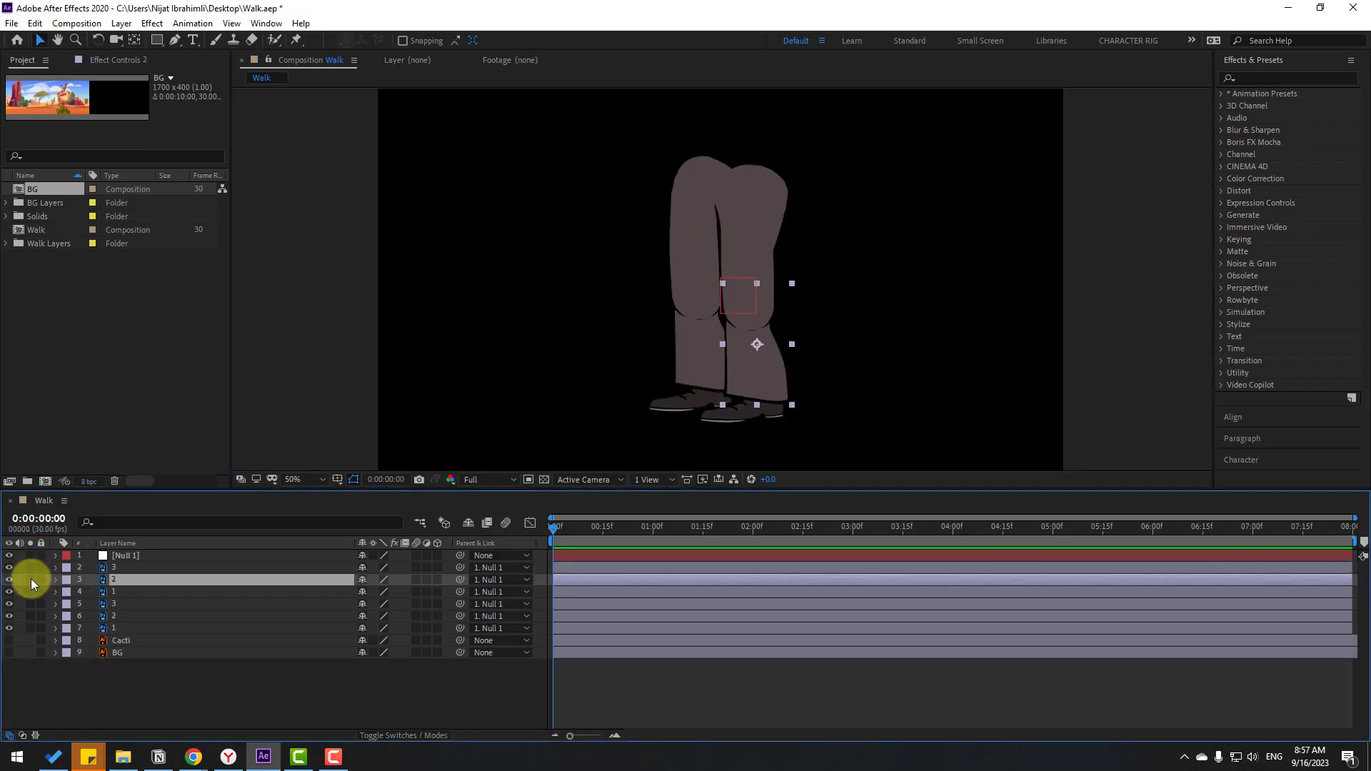
click(31, 579)
key(y)
drag(759, 345, 752, 296)
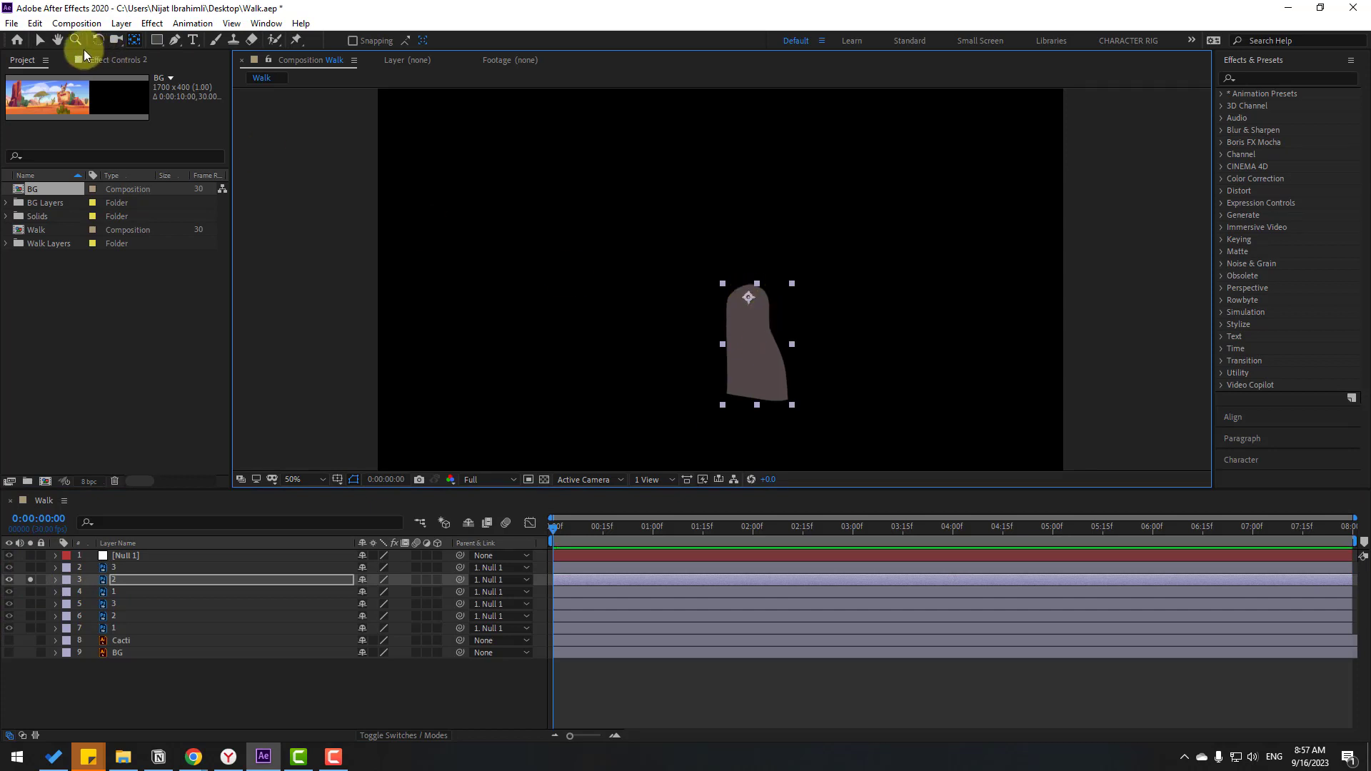
key(v)
click(30, 580)
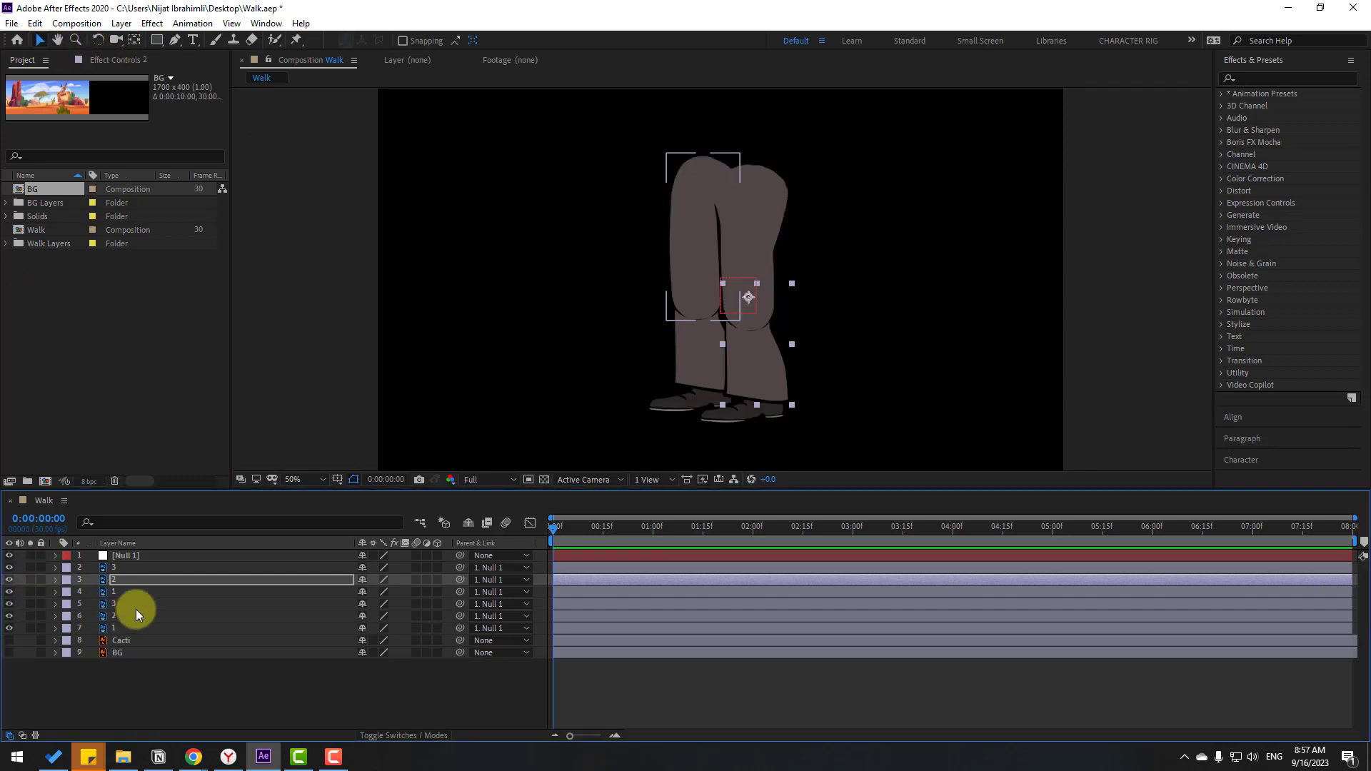
Solo the front leg's shoe (layer 1), move its anchor point to the ankle, and unsolo it
click(91, 595)
click(30, 592)
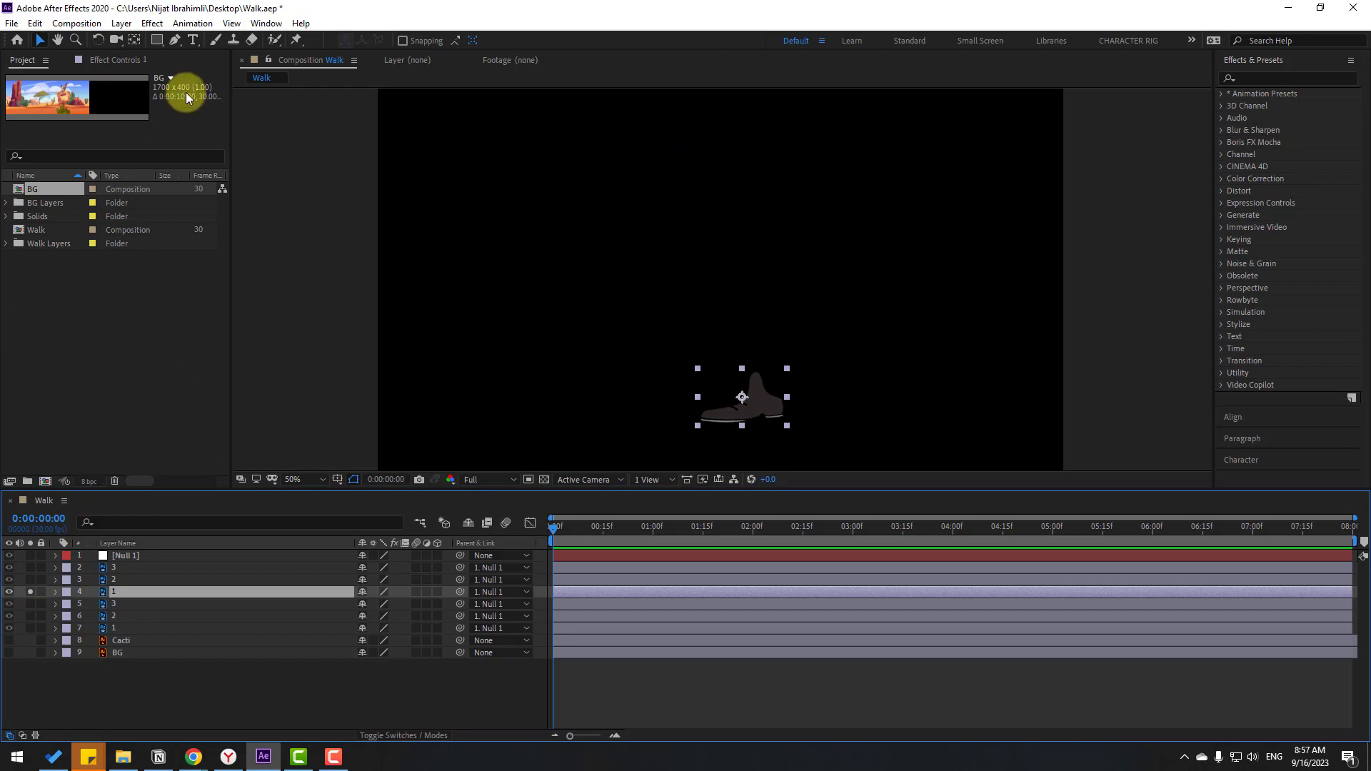
click(134, 40)
drag(747, 391, 755, 384)
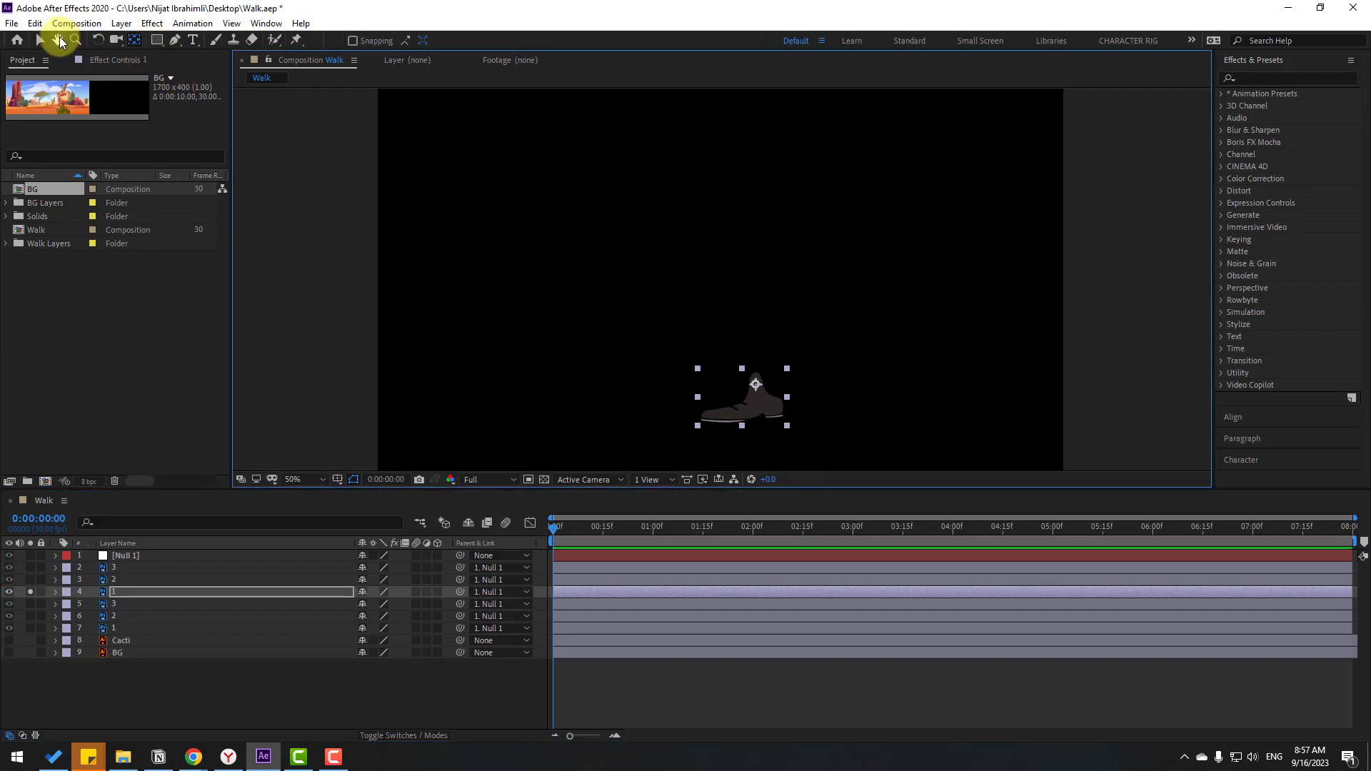
click(41, 40)
click(20, 590)
click(29, 592)
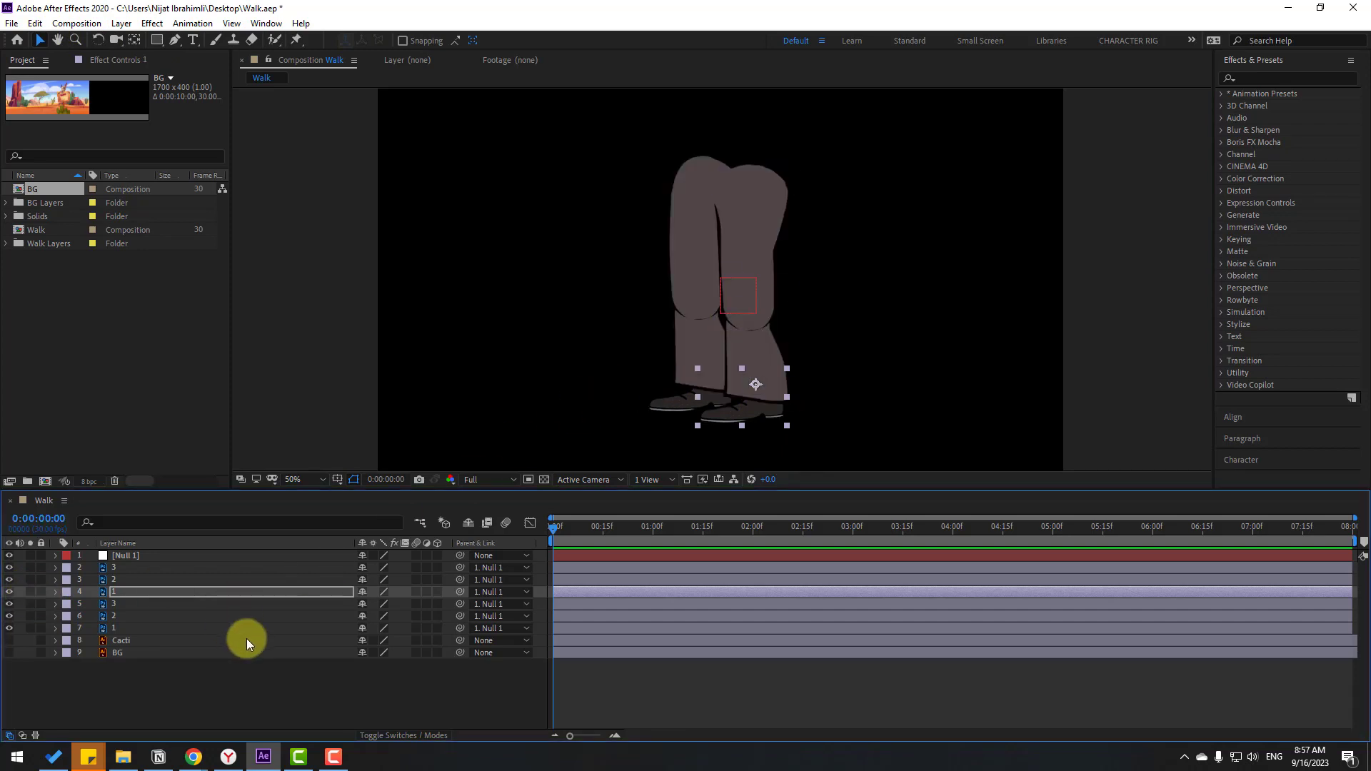
Solo the back leg's thigh (the lower layer 3), move its anchor point up to the hip joint, and unsolo it
click(117, 603)
click(32, 605)
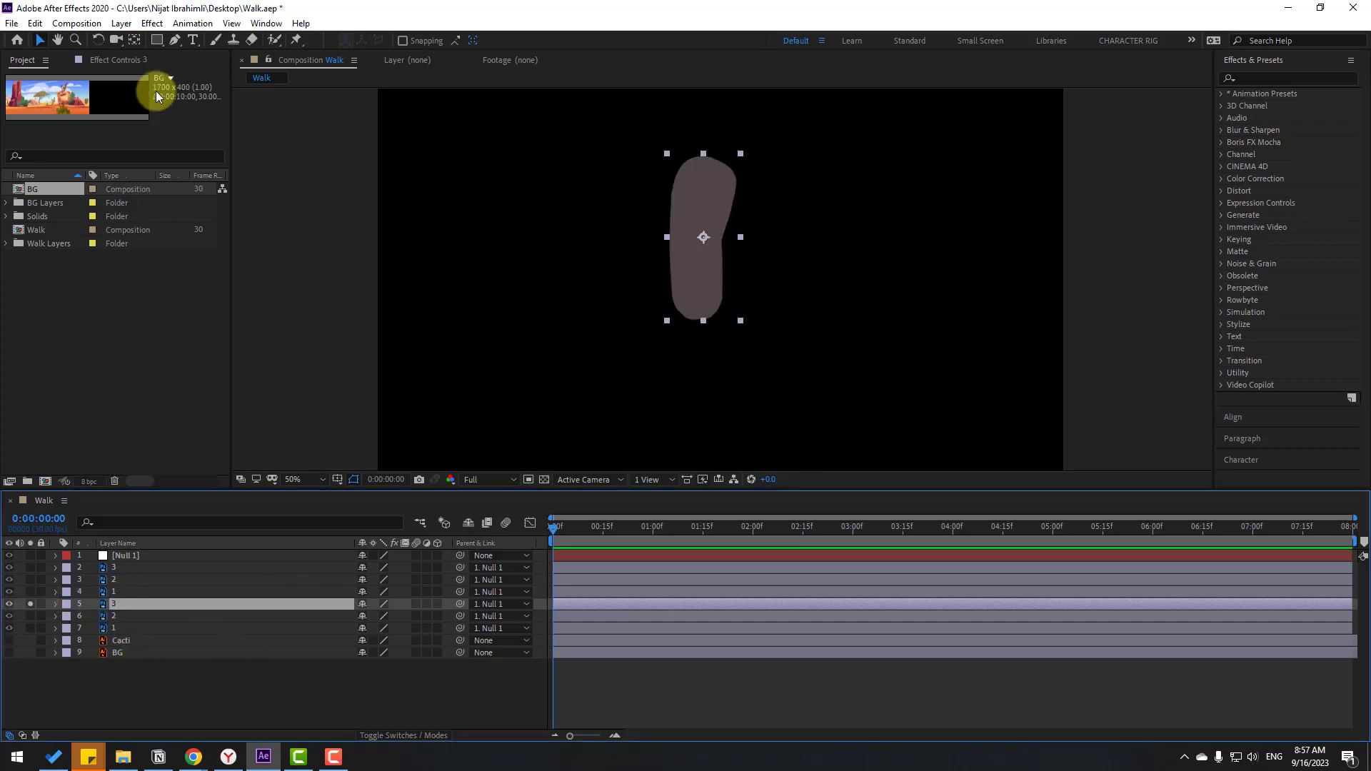
click(133, 44)
drag(703, 237, 706, 167)
click(39, 40)
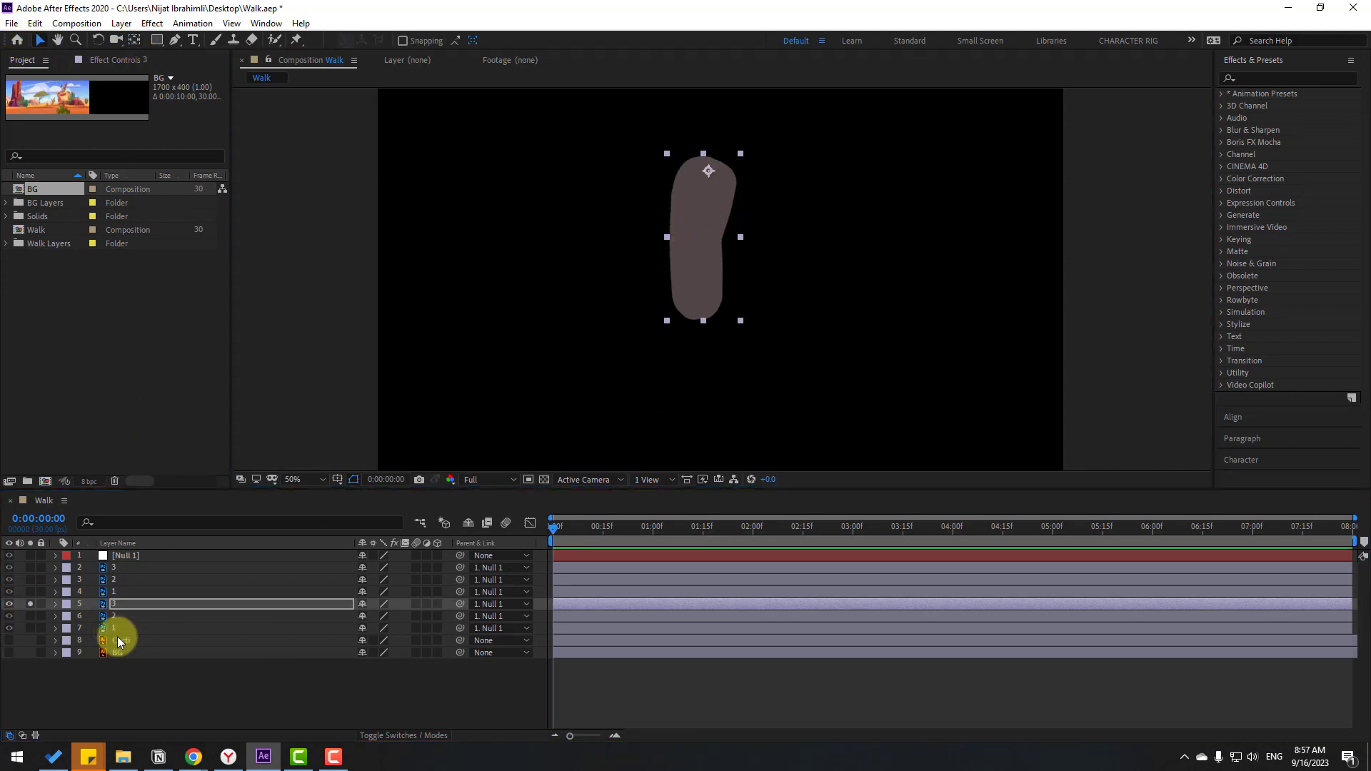
click(30, 605)
Solo the back leg's shin (the lower layer 2), move its anchor point up to the knee joint, and unsolo it
click(30, 616)
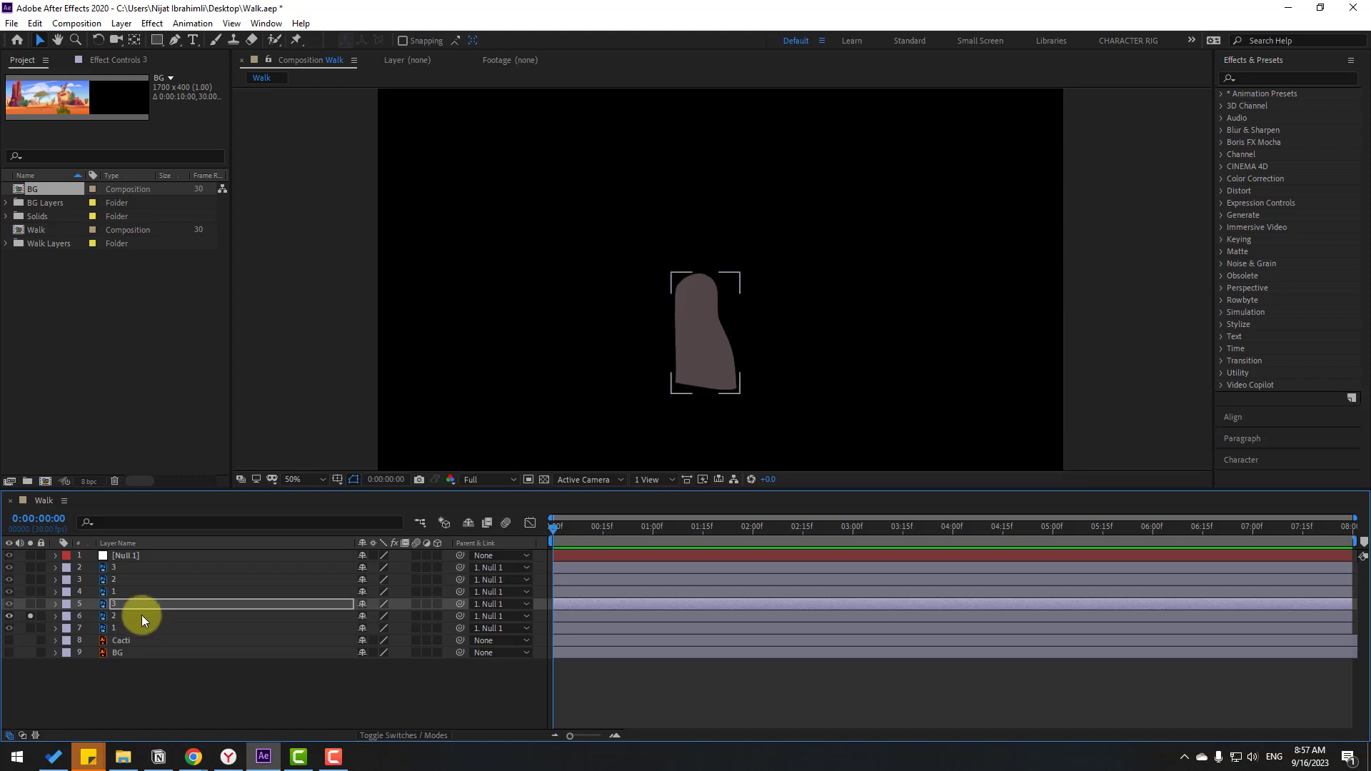
click(141, 616)
click(135, 40)
drag(720, 334, 702, 284)
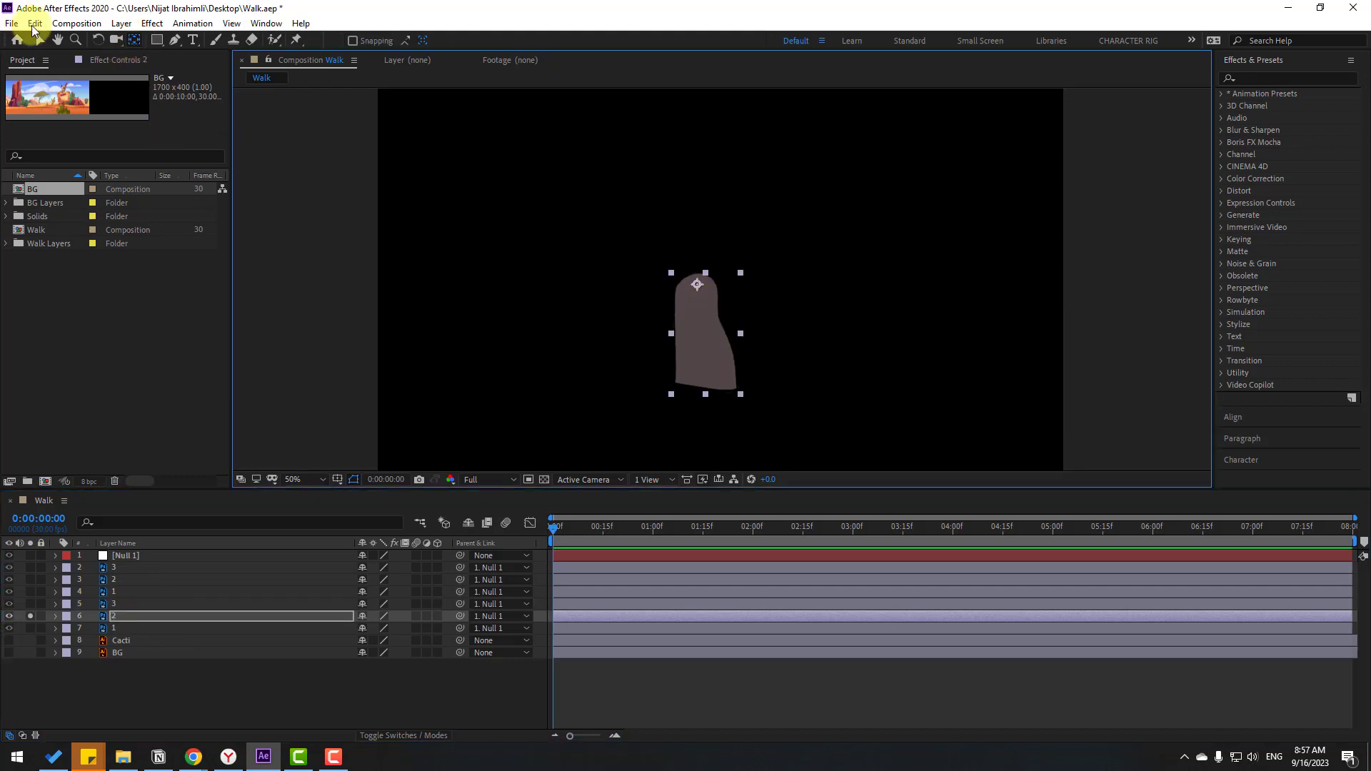
click(40, 41)
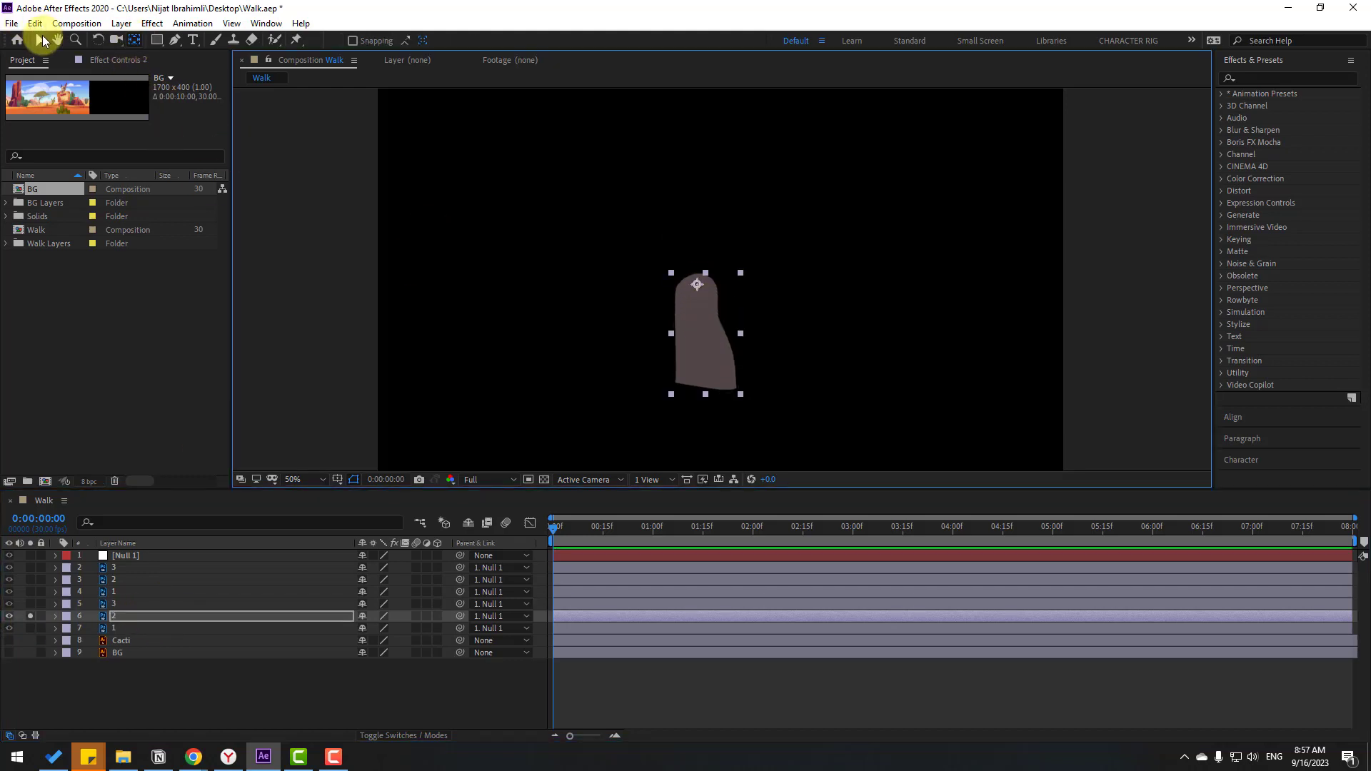
click(32, 616)
Solo the back leg's shoe (the lower layer 1), move its anchor point to the ankle, and unsolo it
click(117, 628)
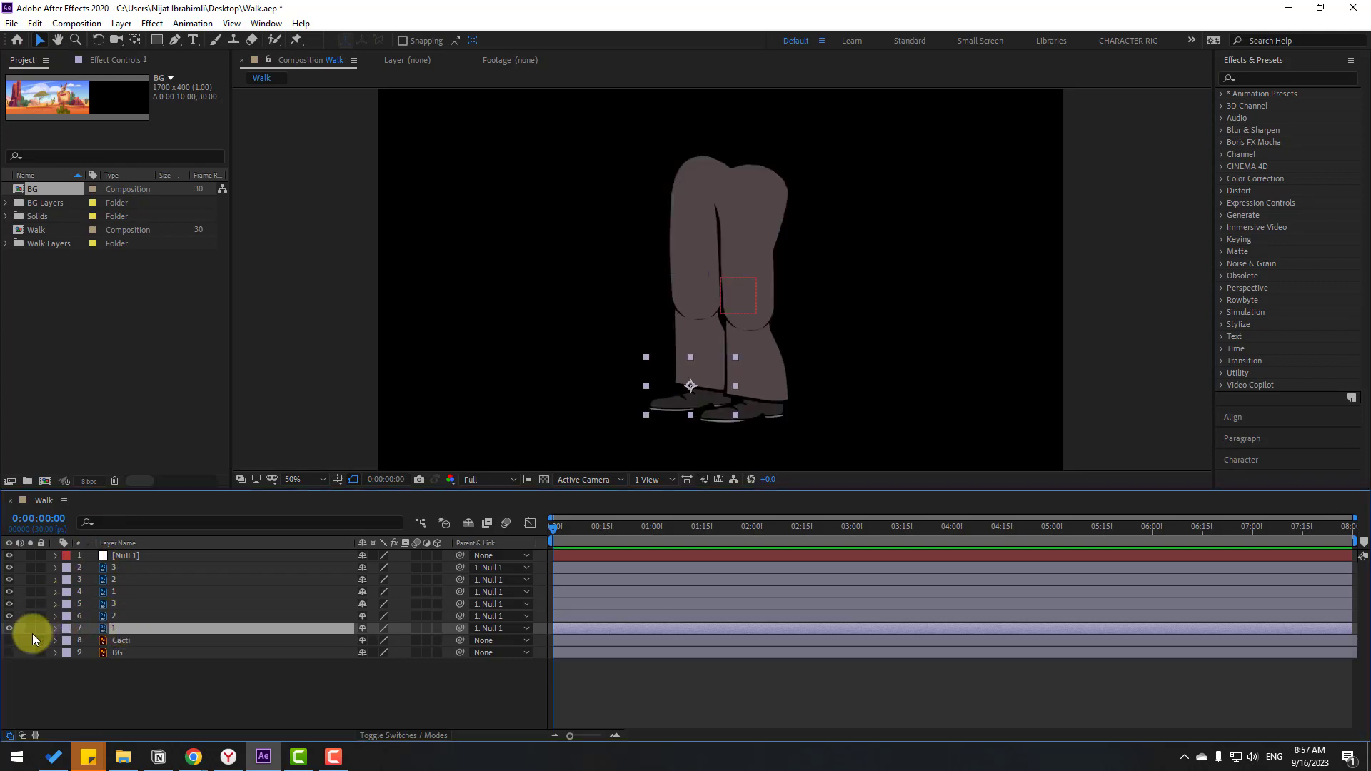
click(30, 629)
key(y)
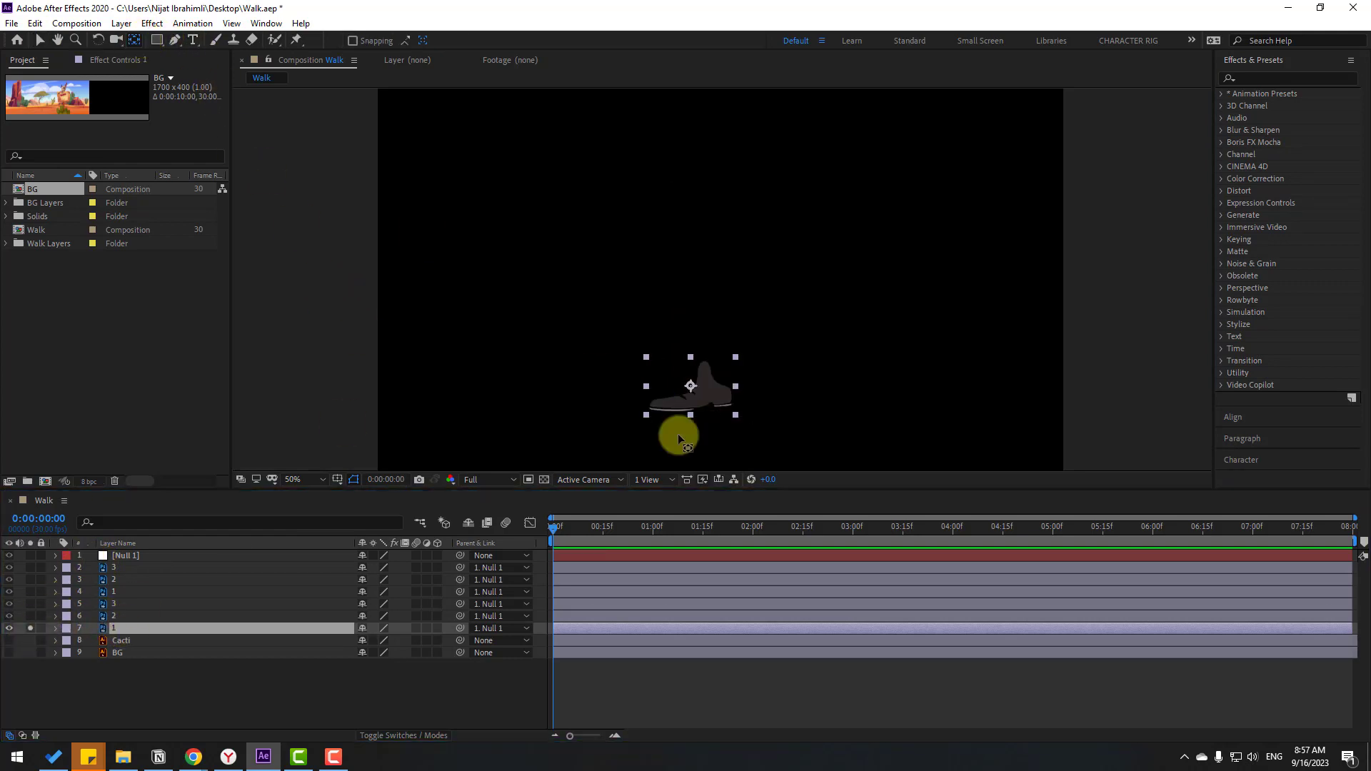
drag(690, 385, 705, 375)
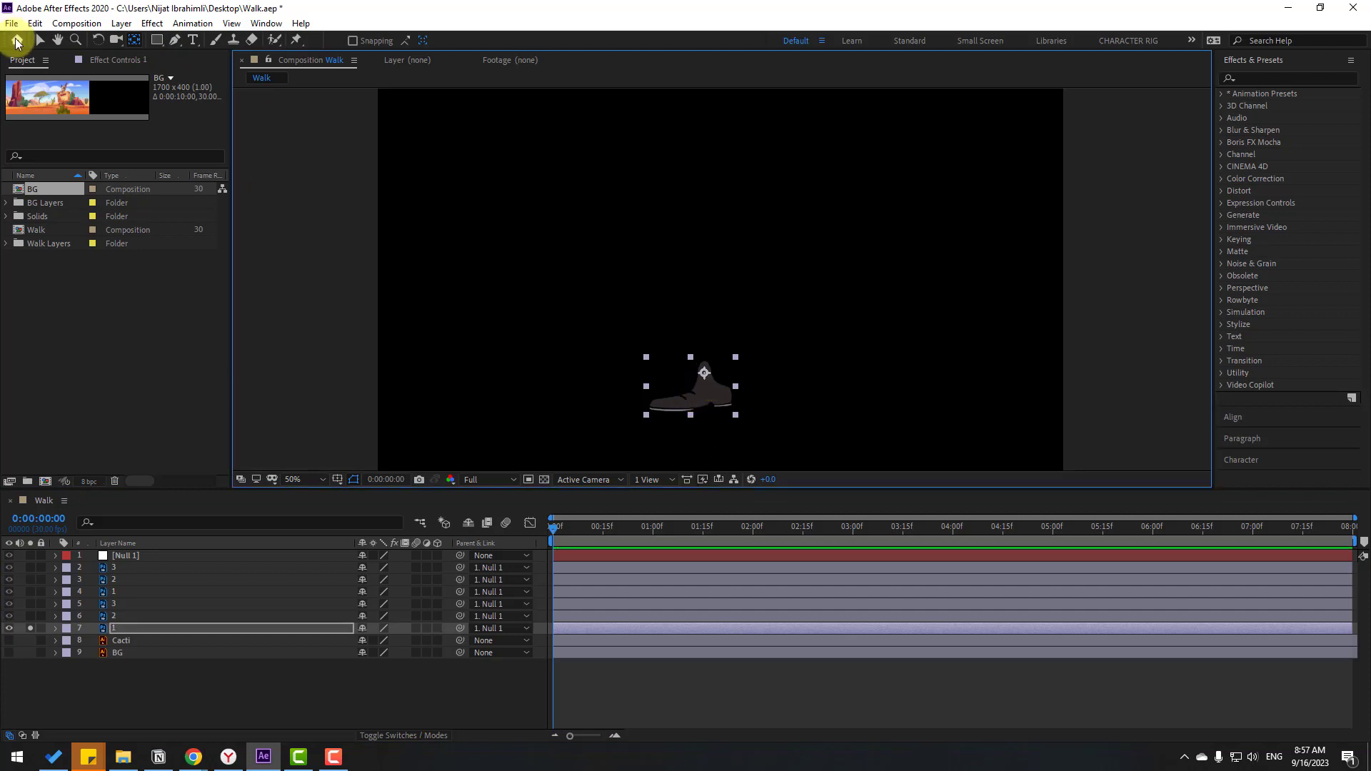
click(39, 40)
click(30, 627)
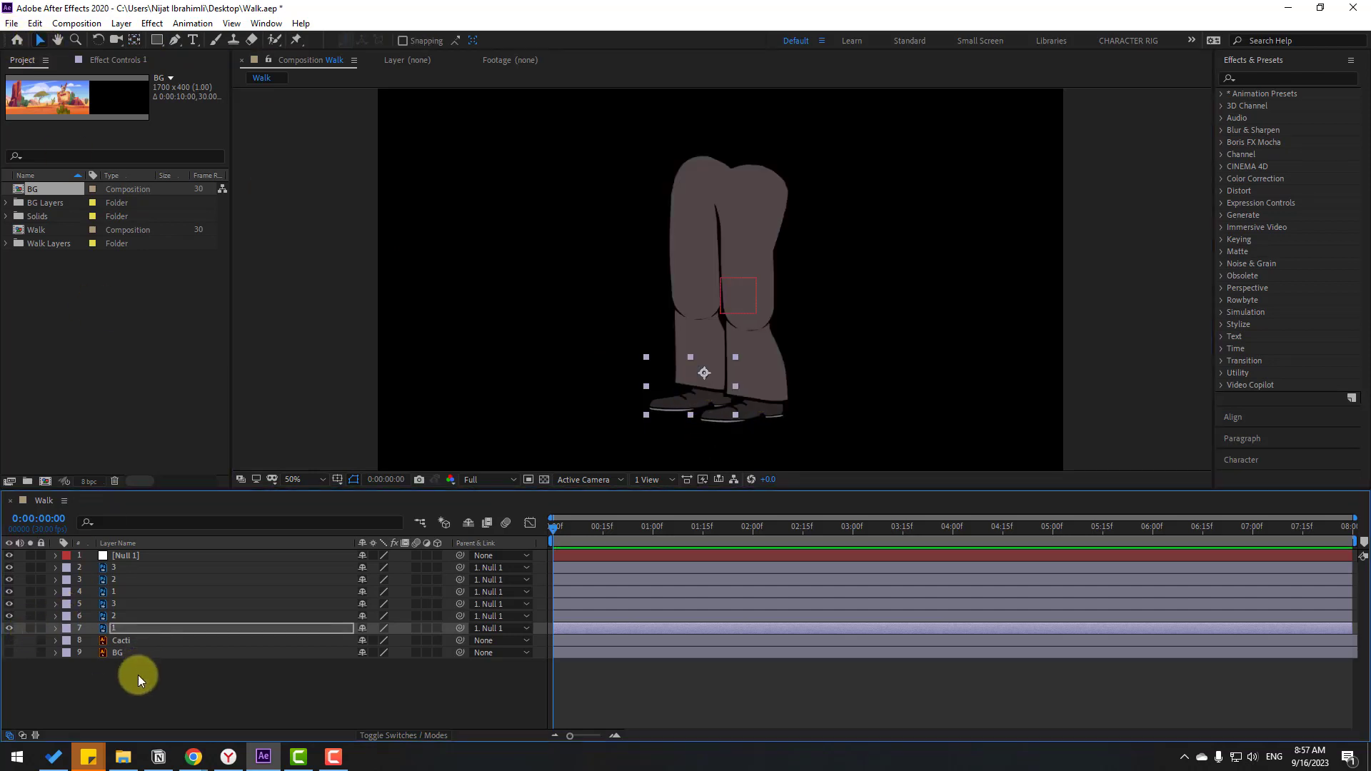
Scale Null 1 to 180% and move it up so the enlarged legs' shoes sit fully within the lower frame
click(139, 675)
click(128, 555)
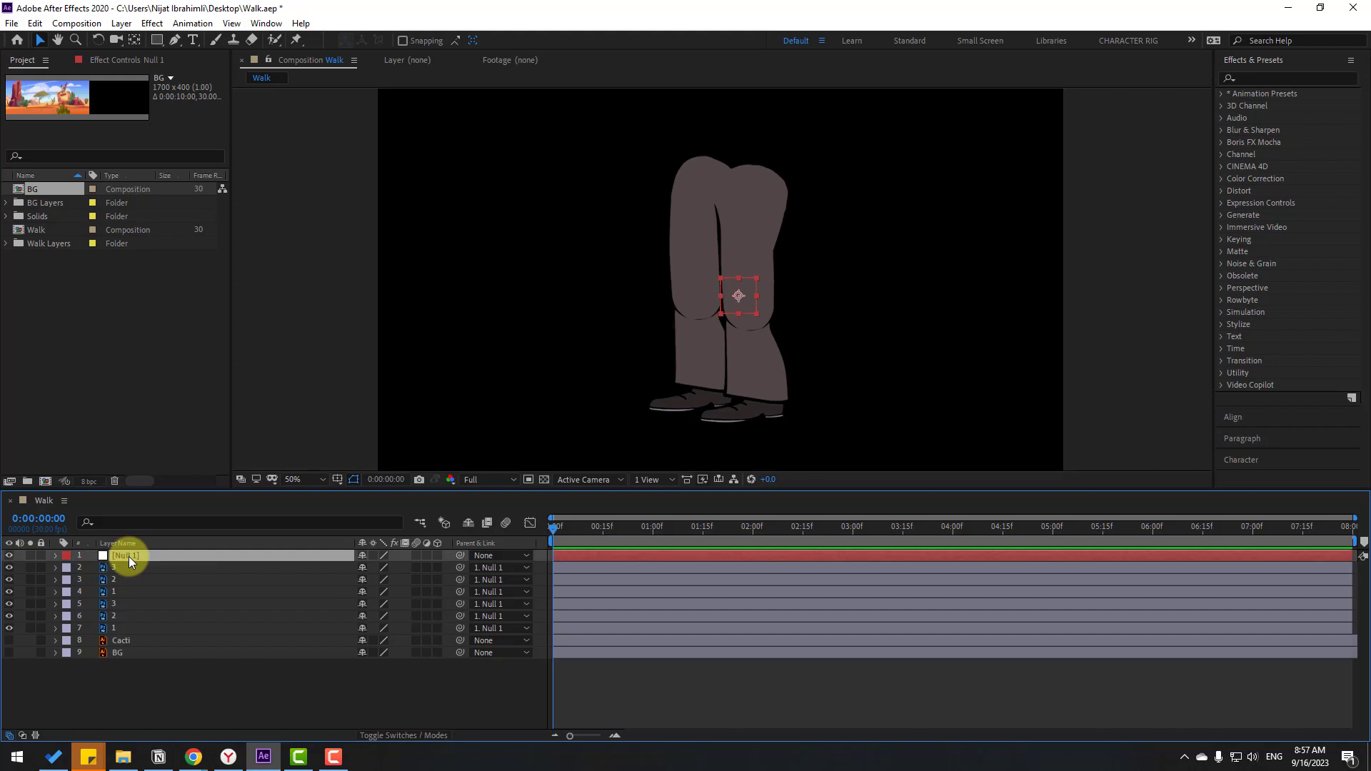
key(s)
drag(375, 569, 409, 560)
click(746, 288)
drag(746, 289, 749, 246)
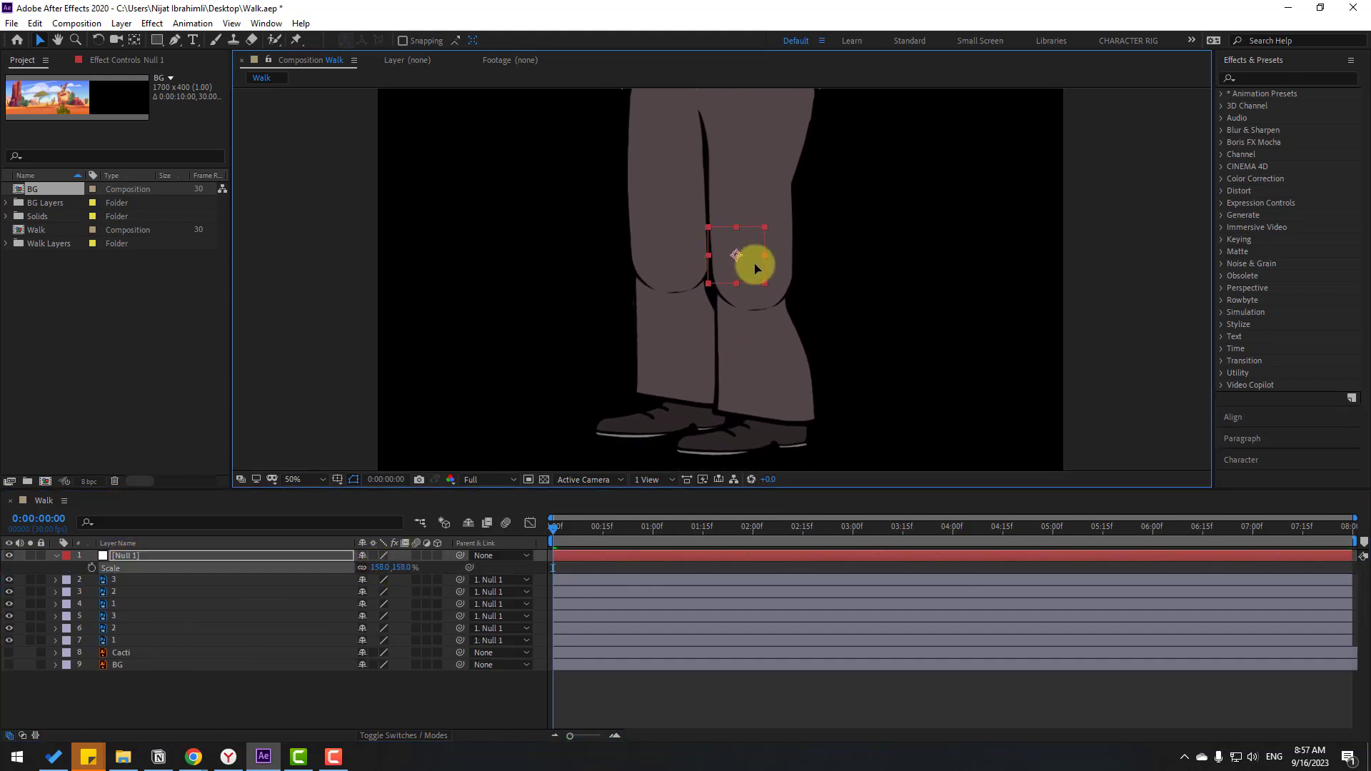
drag(376, 566, 393, 556)
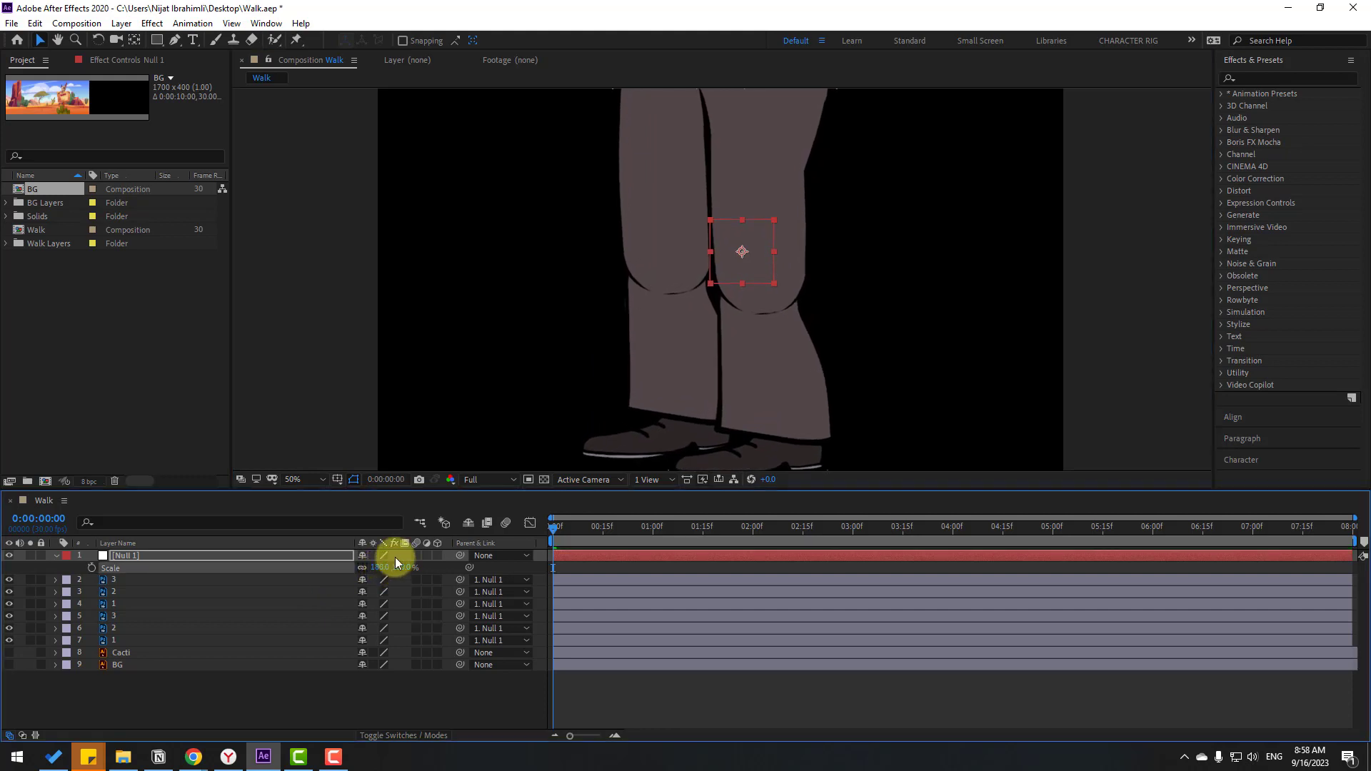
drag(743, 262, 765, 229)
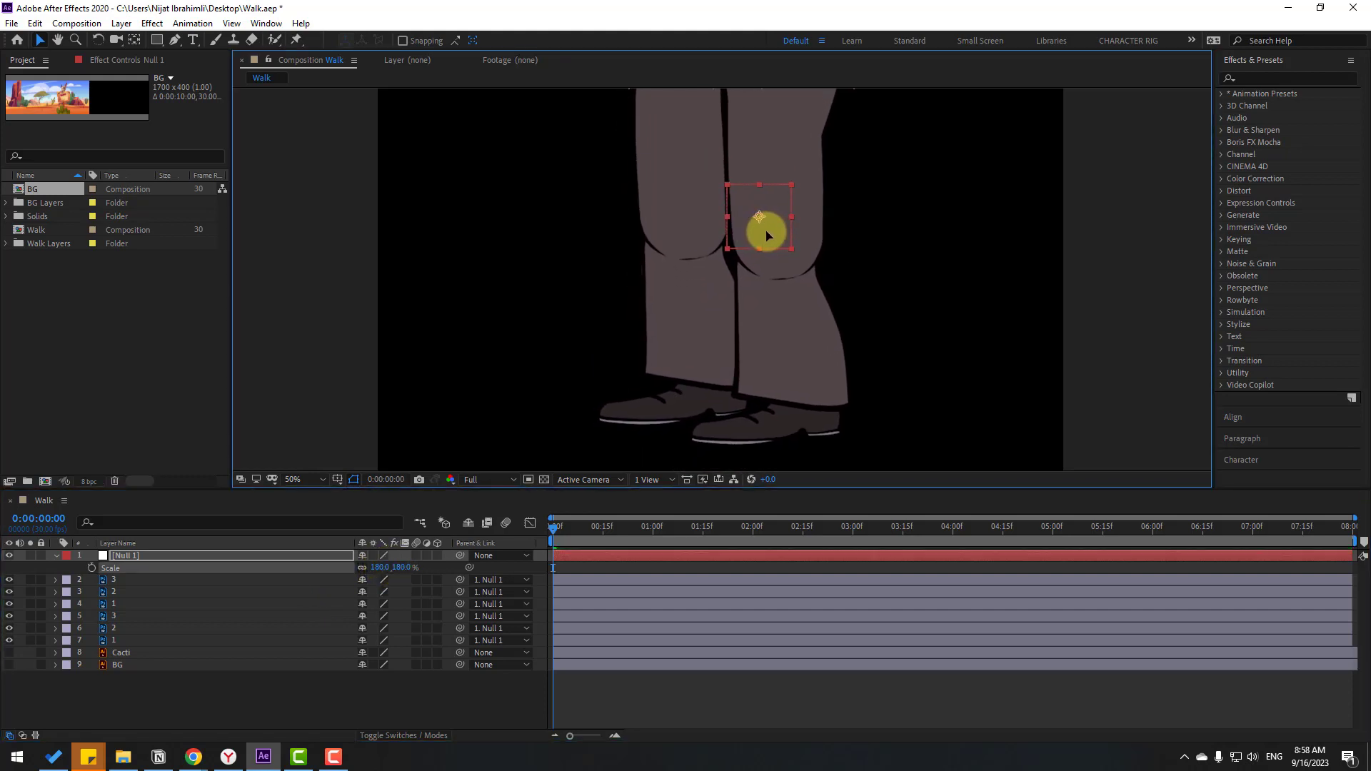
Collapse Null 1's properties and solo the front leg's thigh, shin and shoe (the upper layers 3, 2 and 1)
click(55, 554)
click(118, 590)
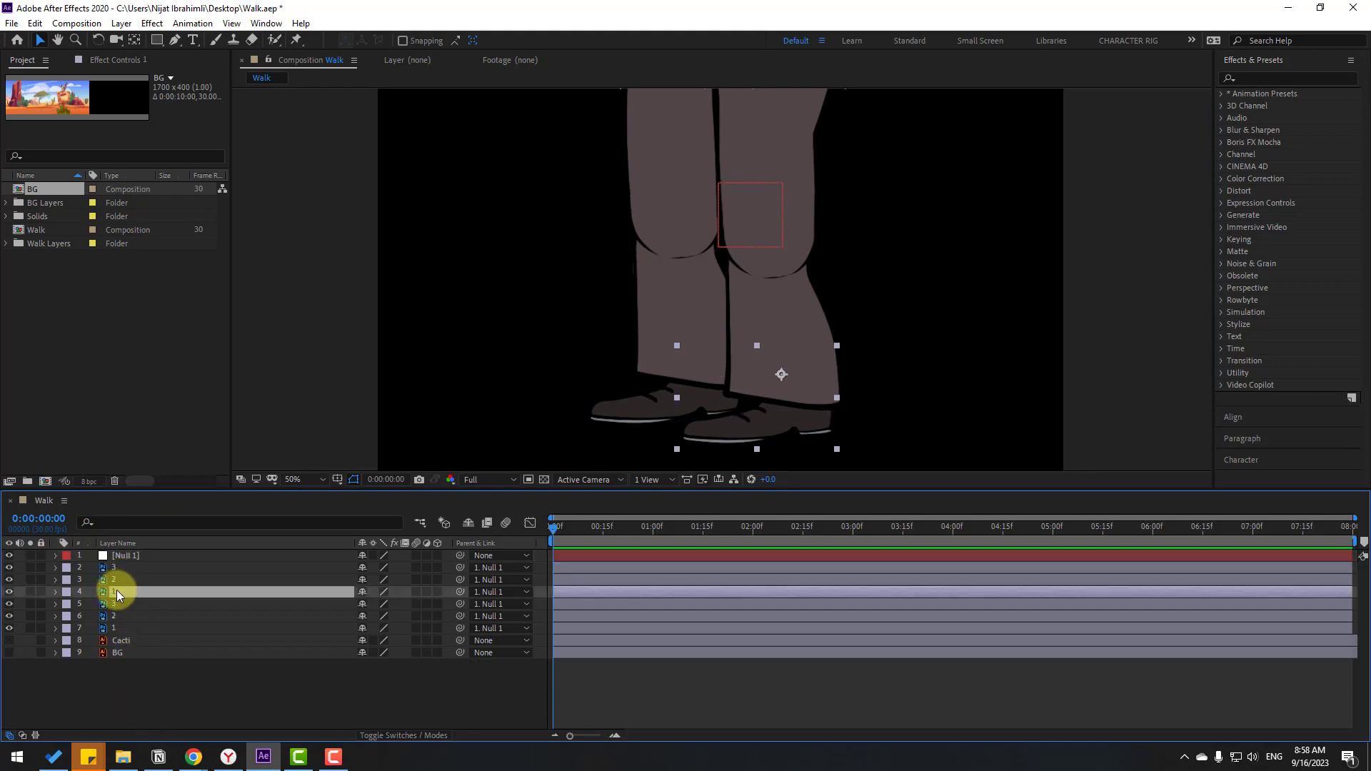
shift+click(118, 580)
shift+click(122, 569)
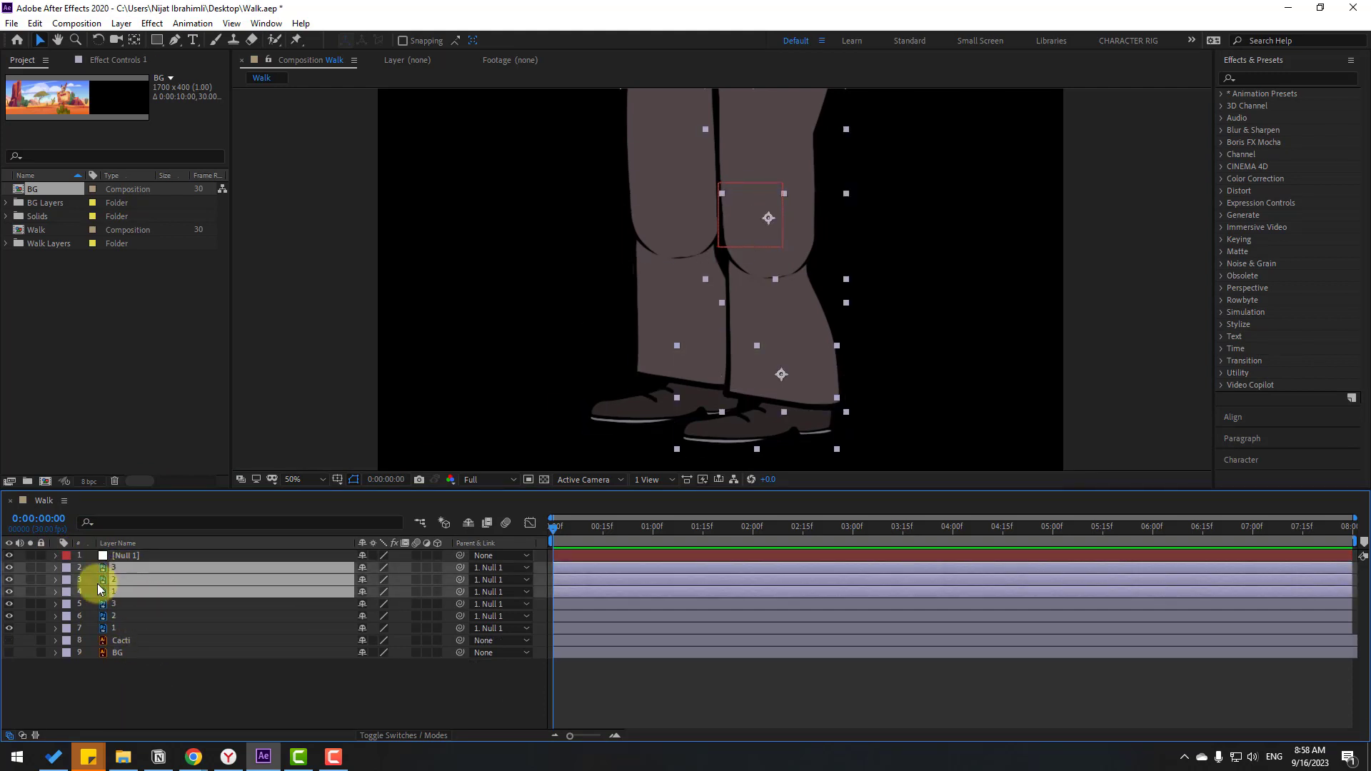
click(30, 567)
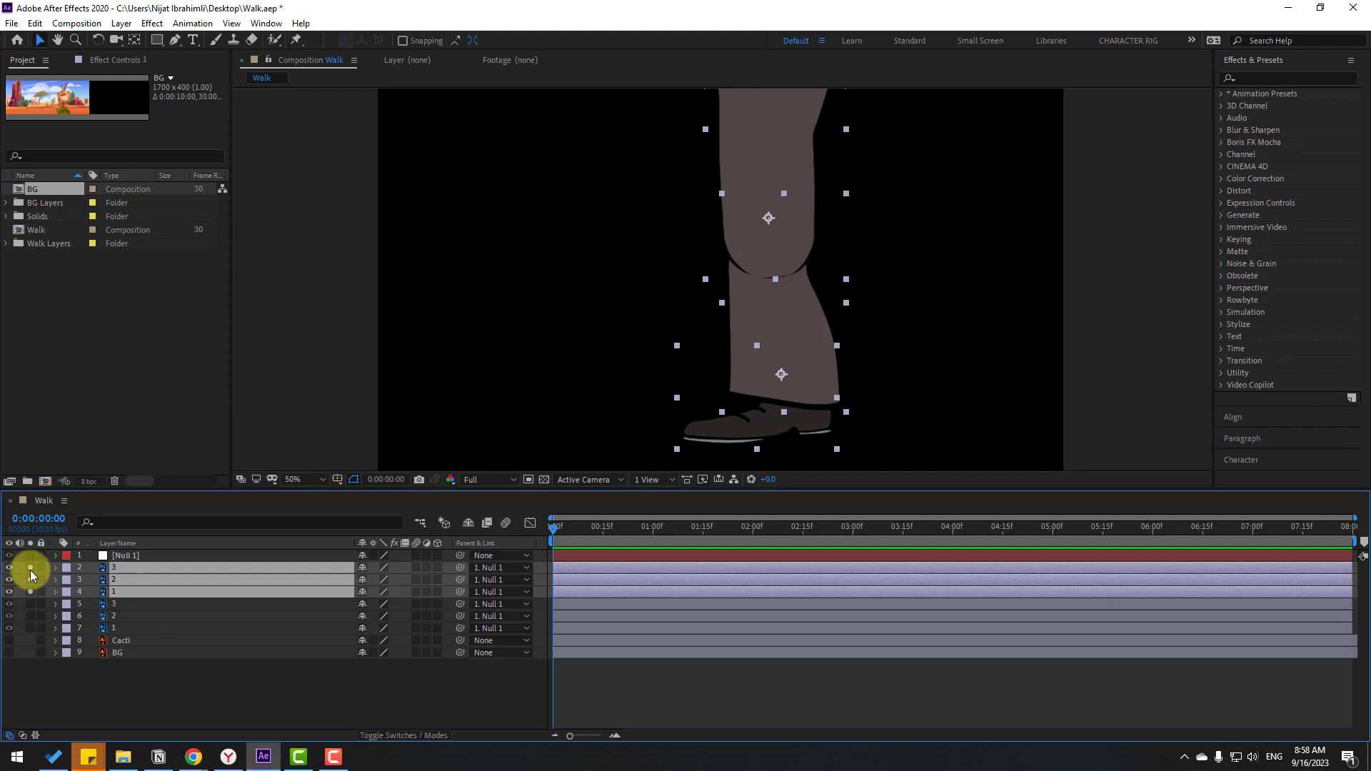
Parent the front leg's shoe to its shin and the shin to its thigh, and unsolo the three layers
click(117, 592)
drag(457, 594, 120, 579)
click(120, 578)
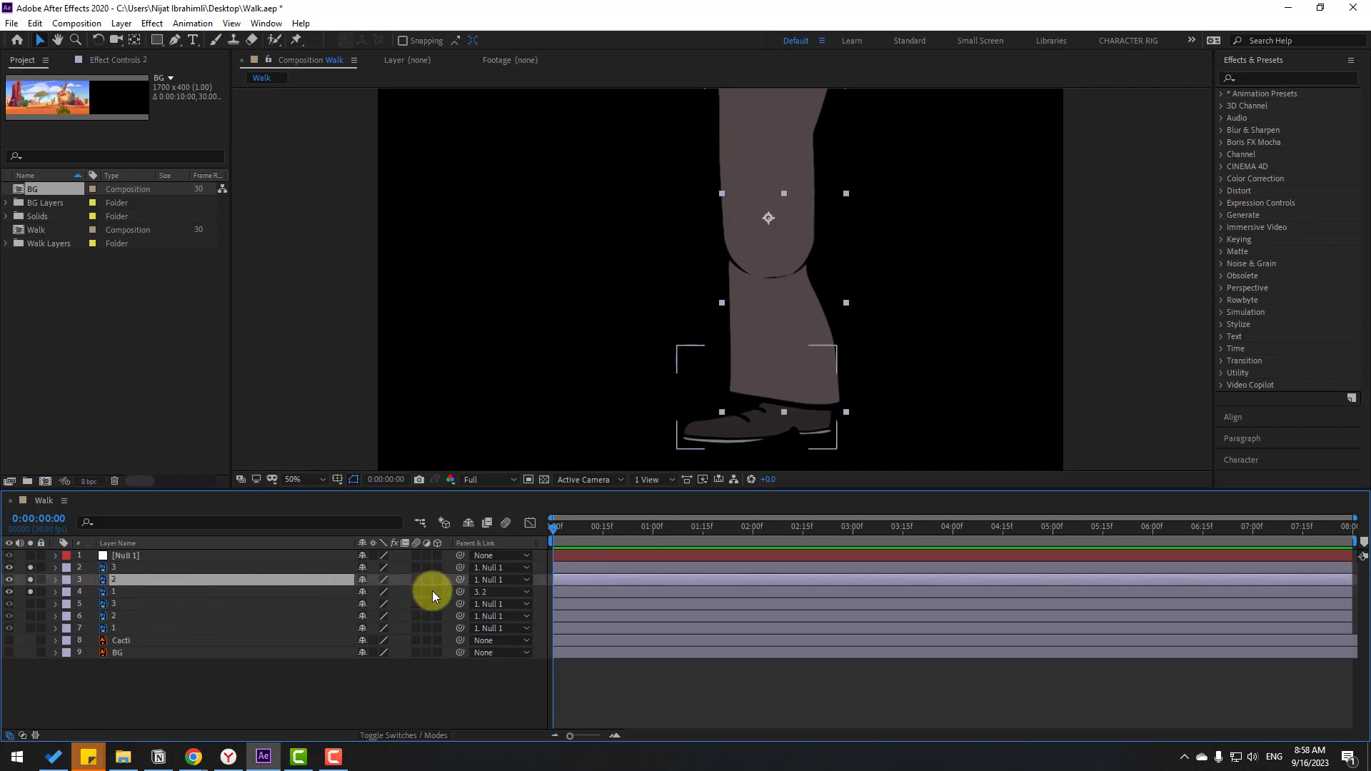
drag(459, 580, 119, 568)
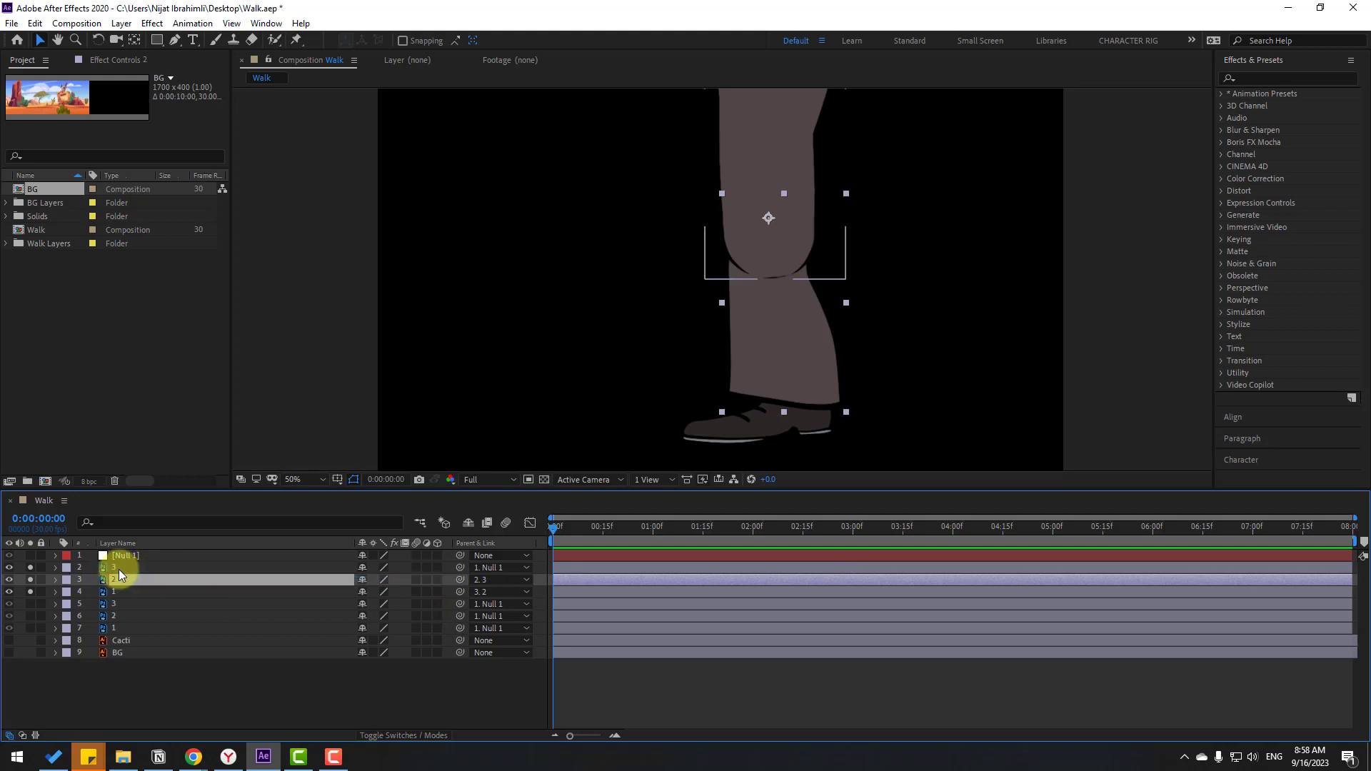
click(27, 590)
Solo the back leg's thigh, shin and shoe (the lower layers 3, 2 and 1)
click(128, 607)
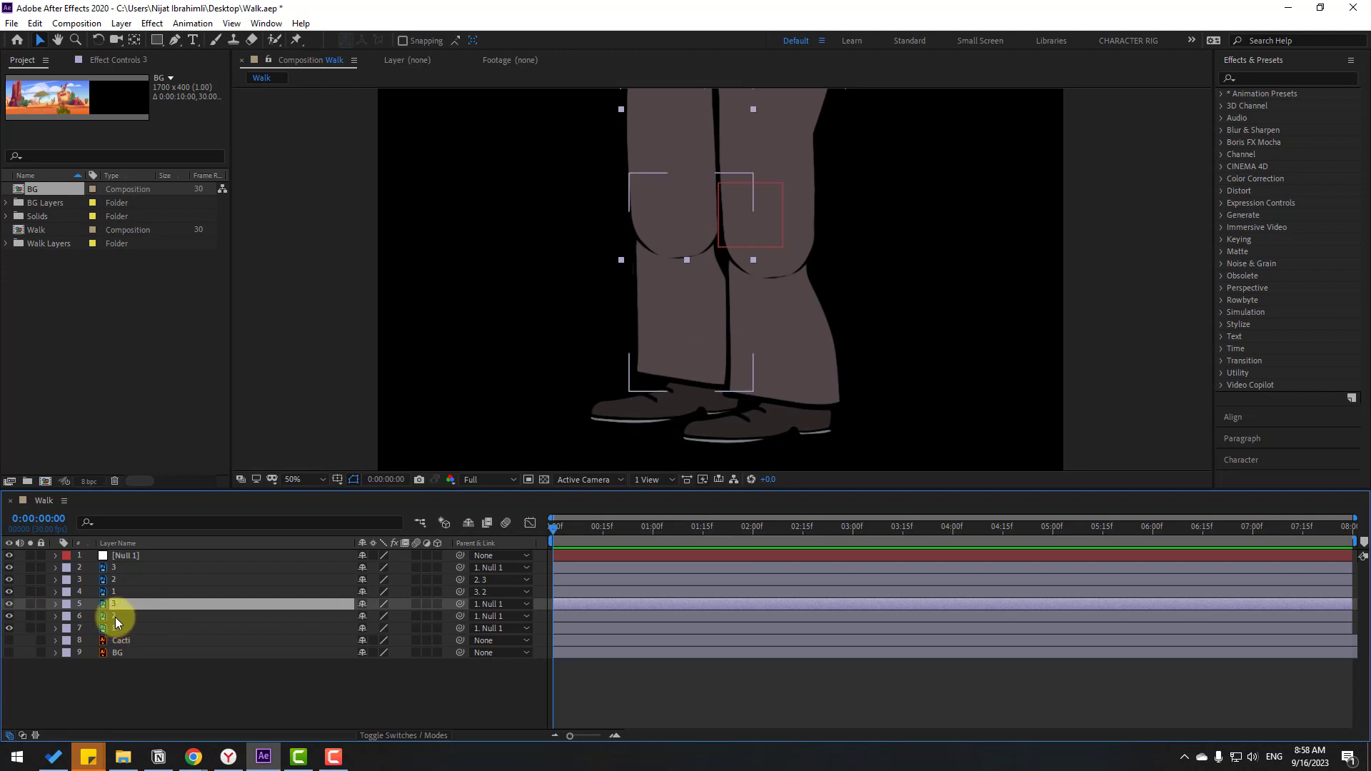
ctrl+click(115, 617)
ctrl+click(117, 628)
drag(30, 603, 30, 628)
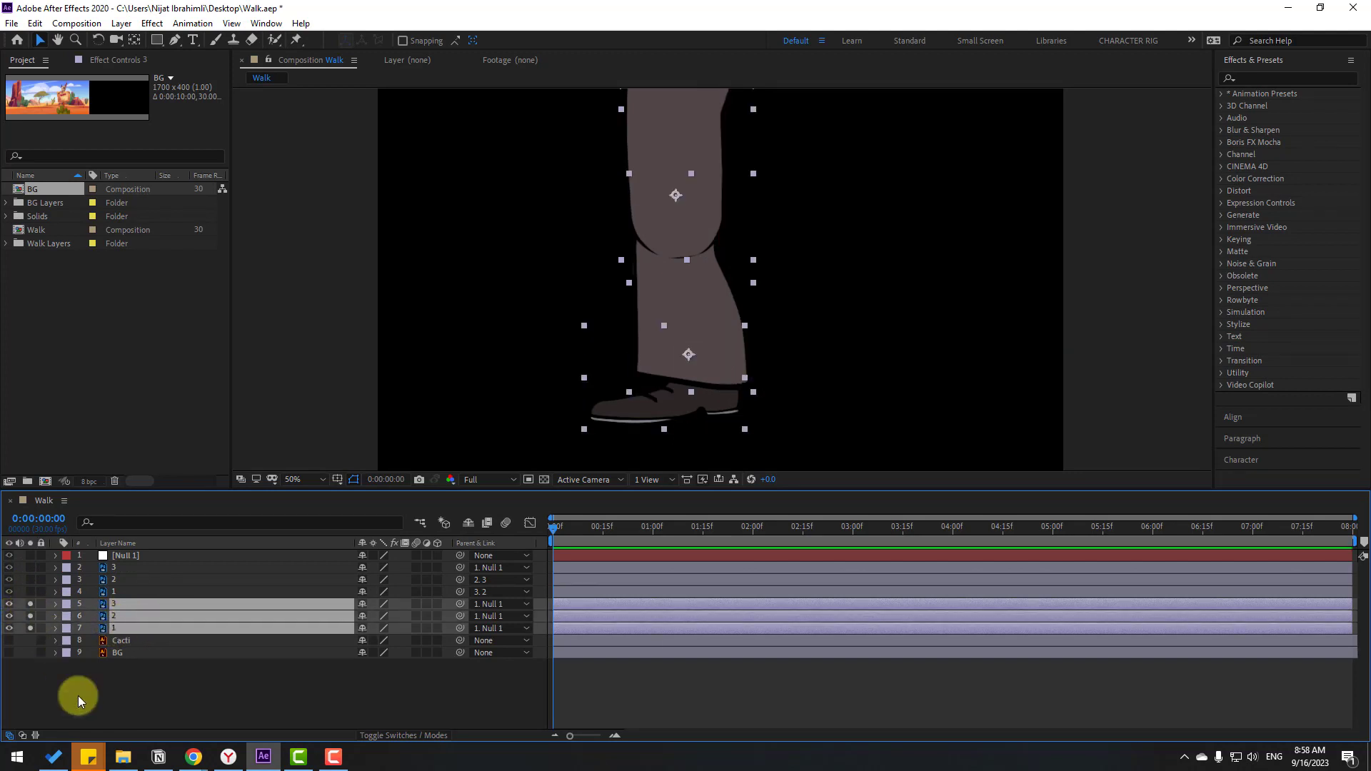
click(100, 677)
Parent the back leg's shoe to its shin and the shin to its thigh, and unsolo those layers
click(111, 627)
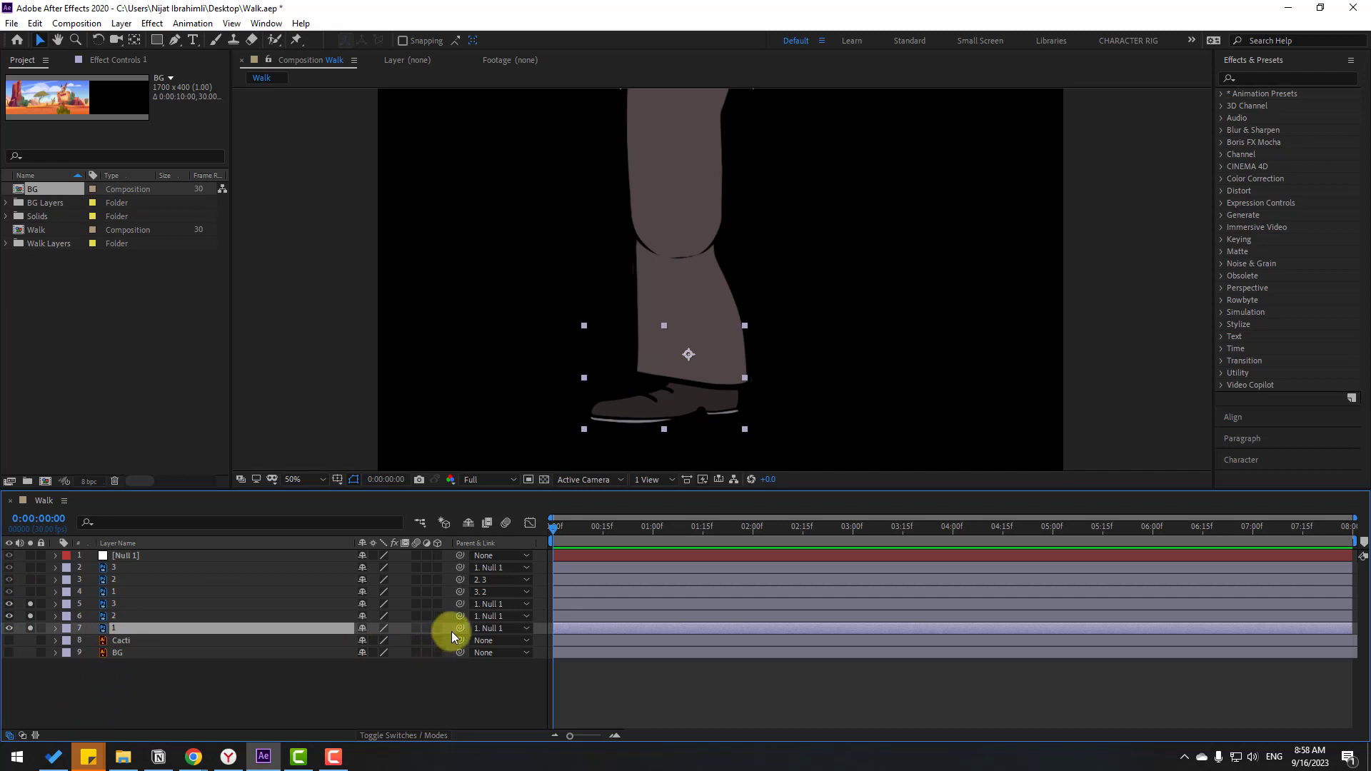
drag(460, 627, 115, 617)
drag(459, 615, 29, 607)
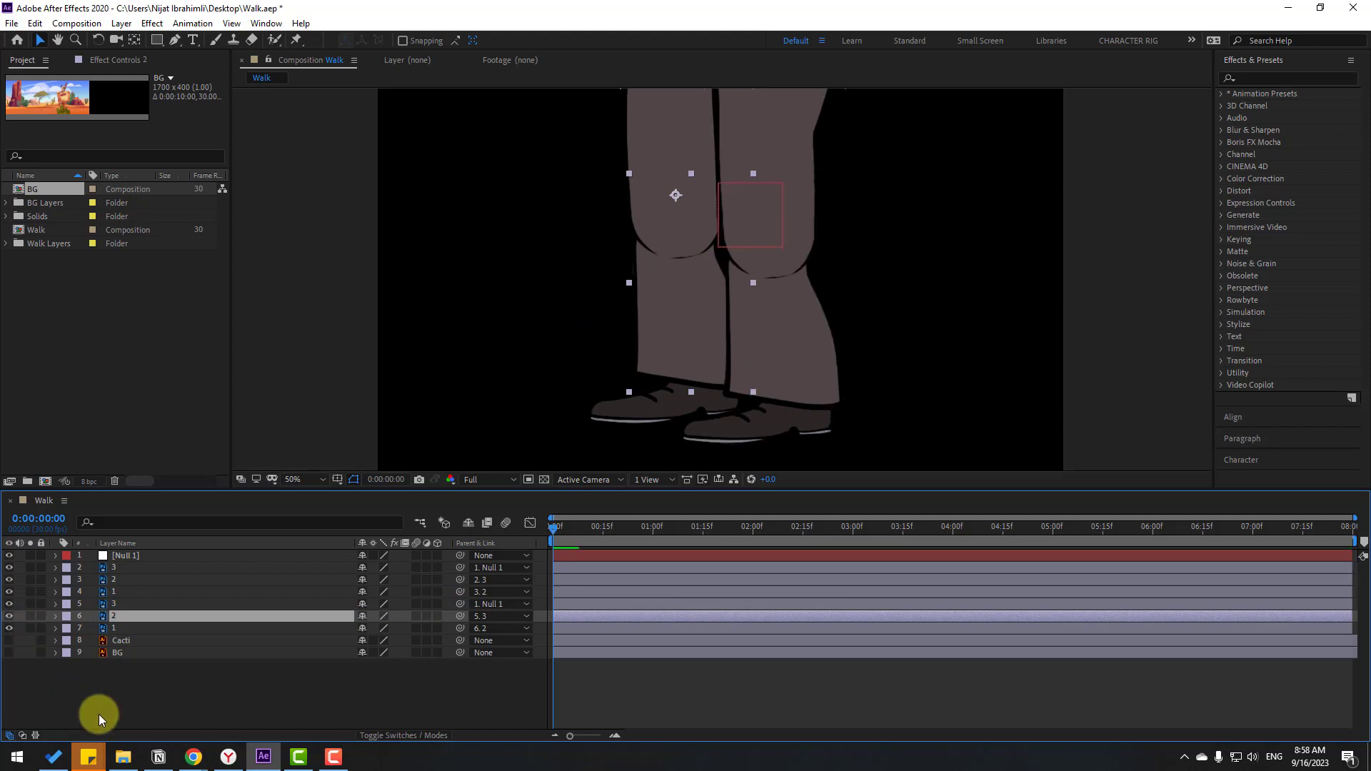
click(119, 702)
Show the Position of both thighs (the two layers named 3) and set a Position keyframe on each at 0:00:00:00
click(111, 567)
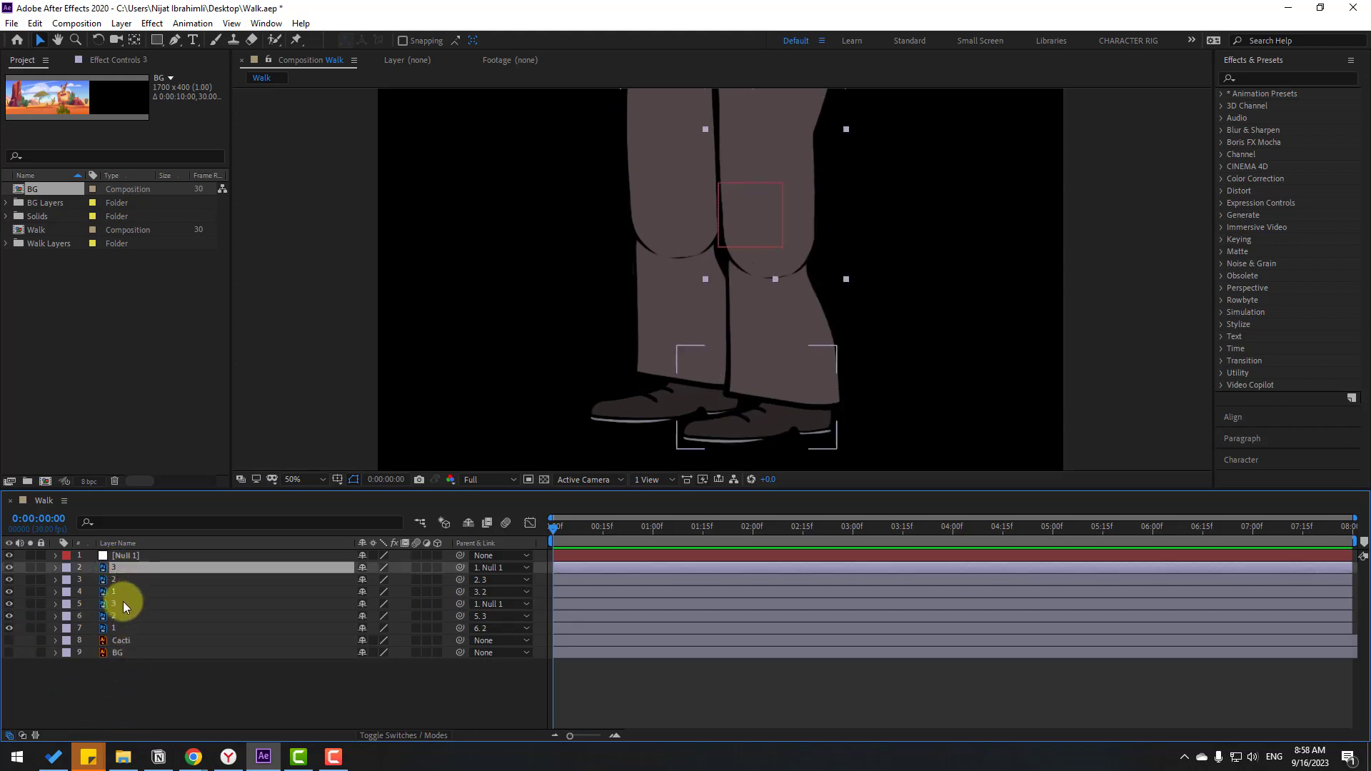
ctrl+click(114, 606)
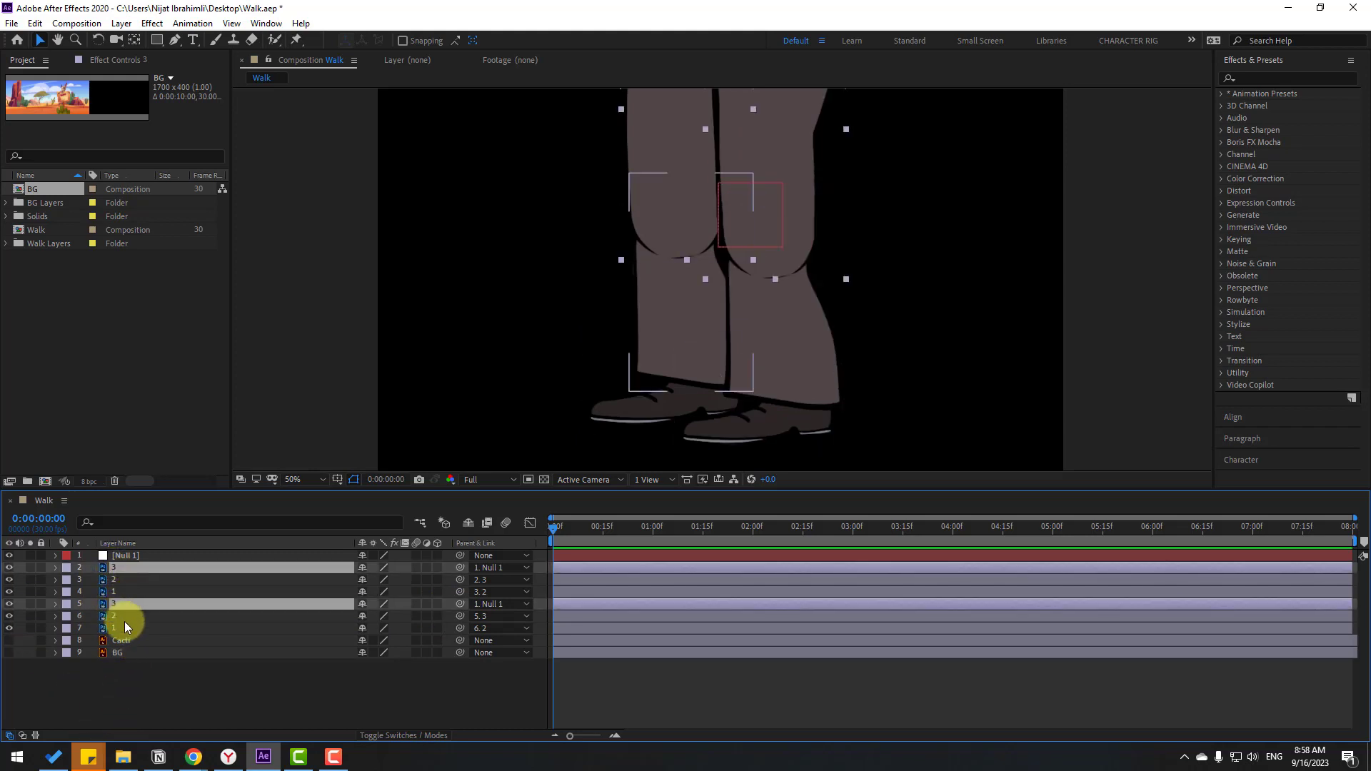
key(p)
click(93, 580)
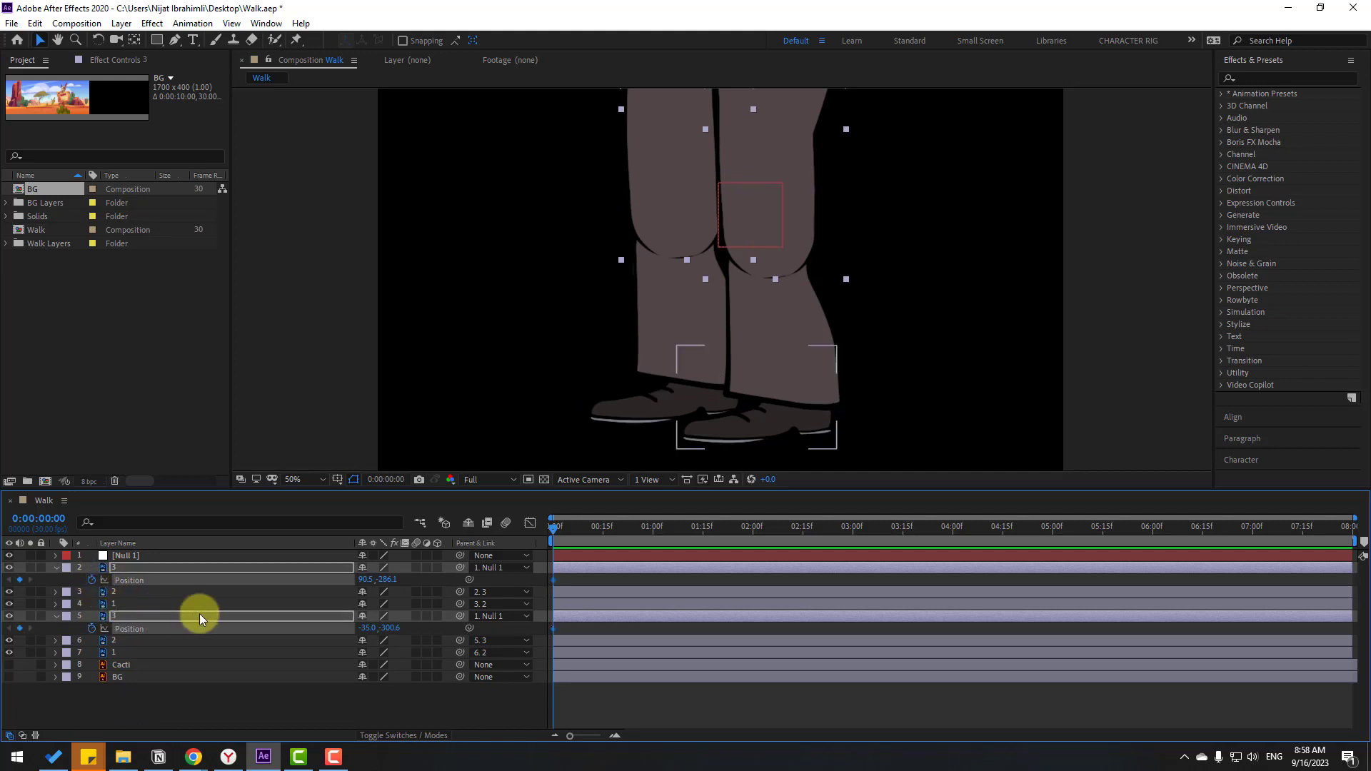
click(416, 579)
Spread the legs apart at the first frame, setting the front thigh's X position to 168.5 and the back thigh's to -98.0
click(123, 571)
drag(366, 581, 407, 575)
drag(367, 630, 322, 628)
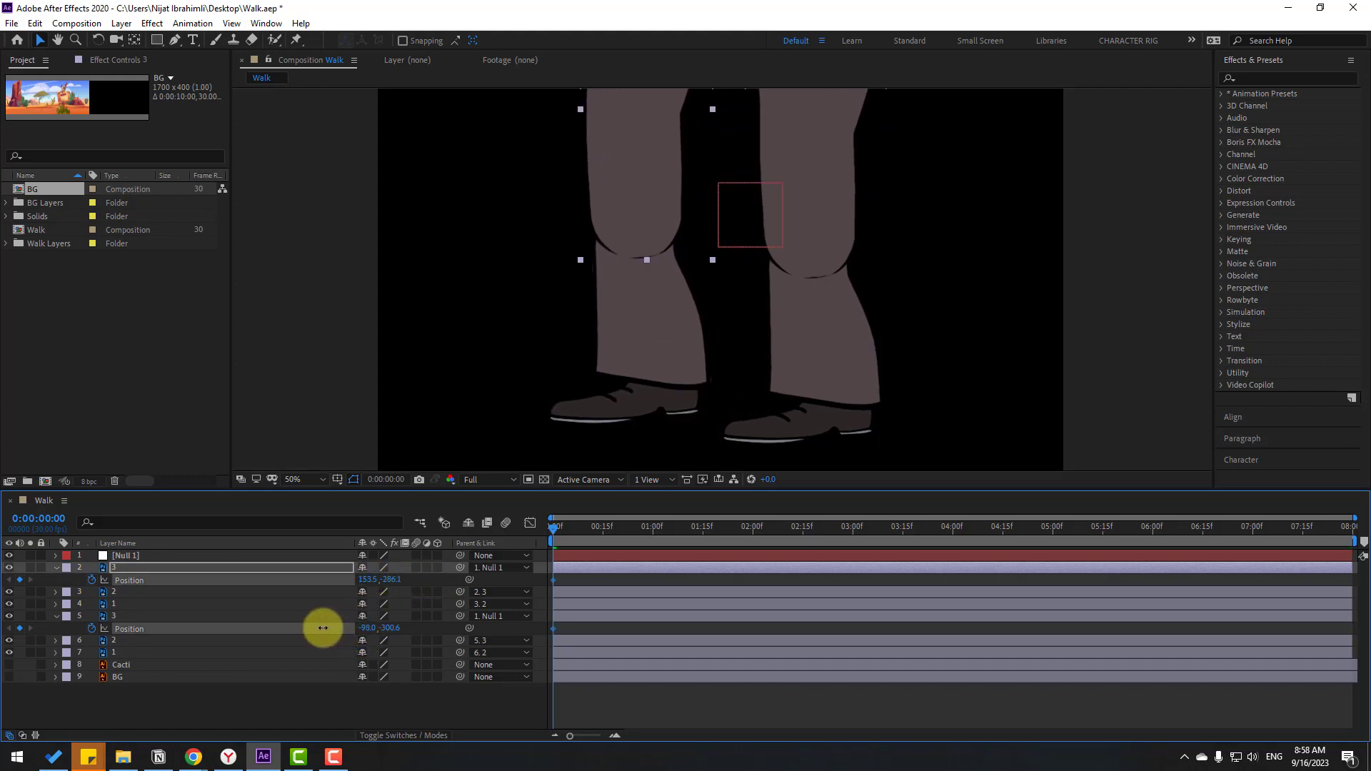
drag(362, 582, 375, 583)
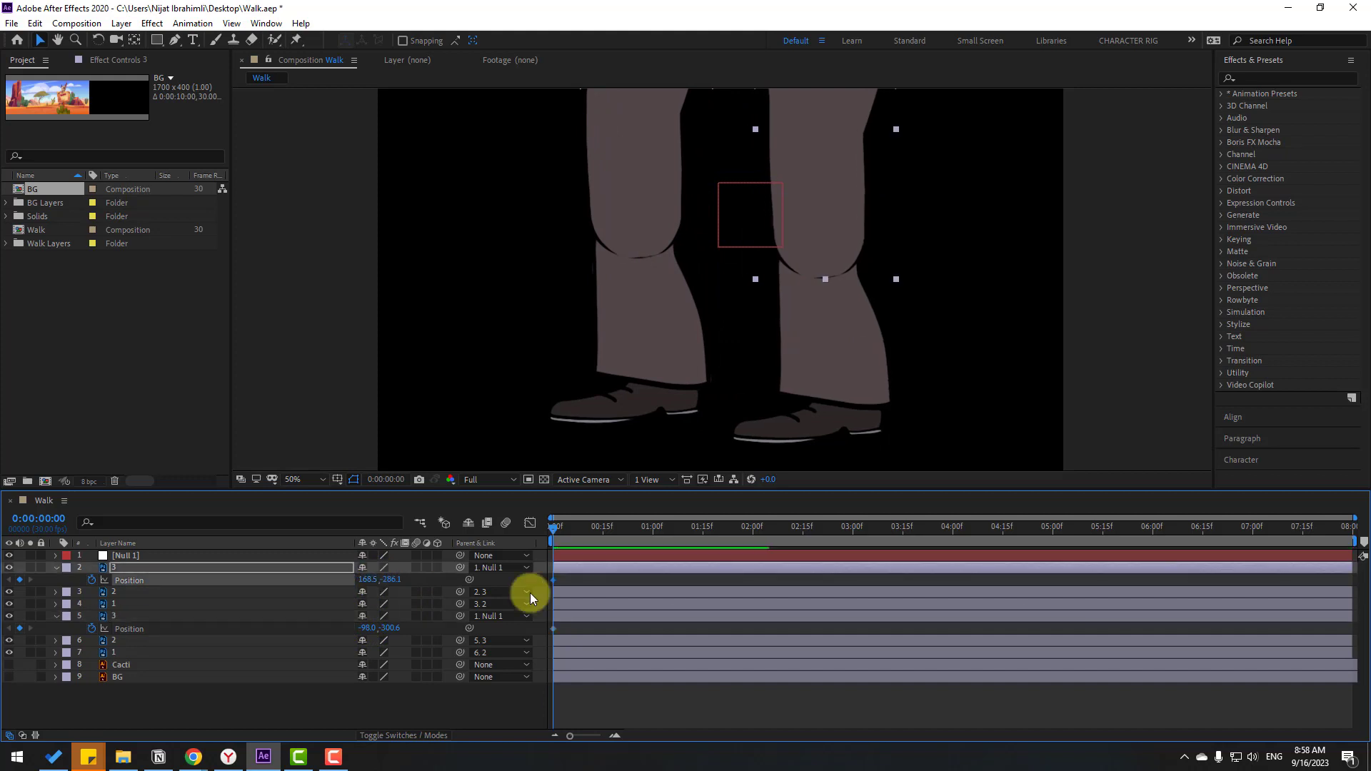
click(581, 576)
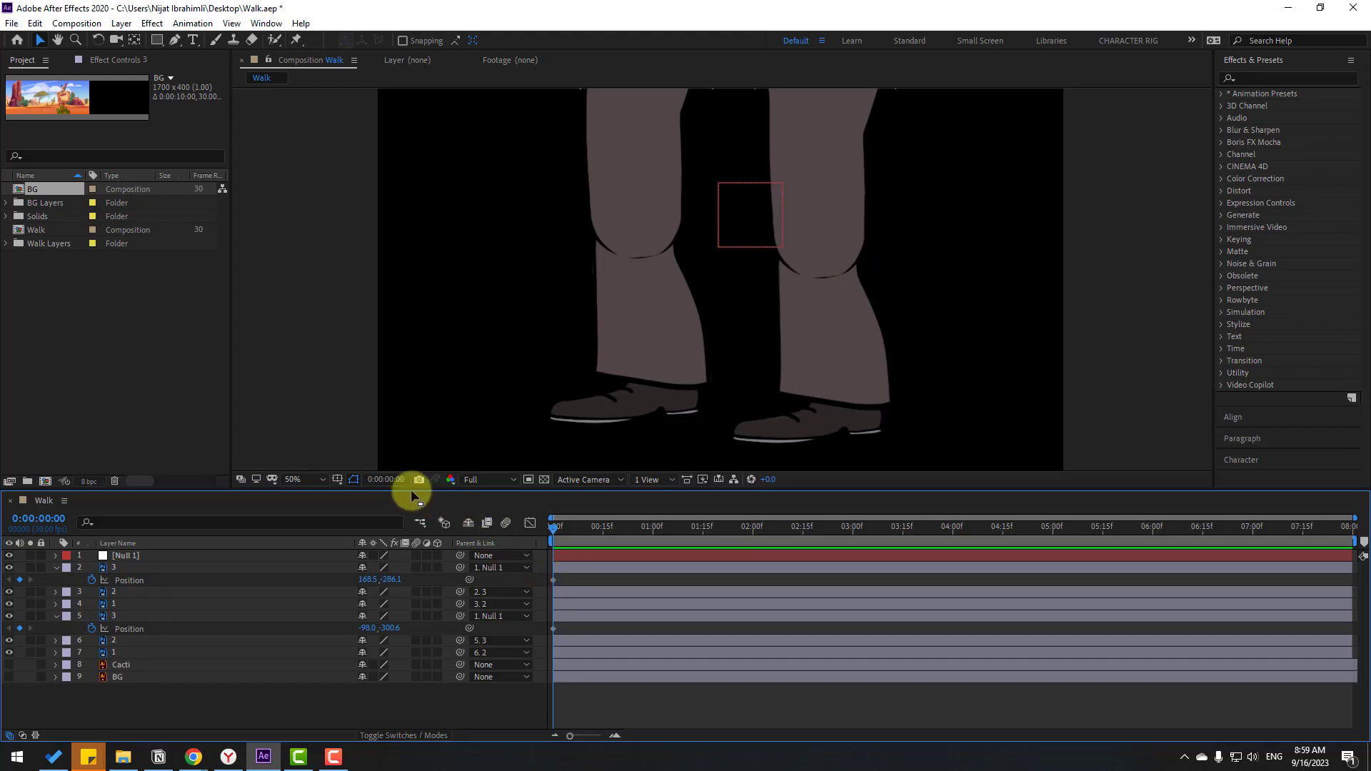
Go forward 10 frames to 0:00:00:10 and set the front thigh's X position to -99.5
click(386, 480)
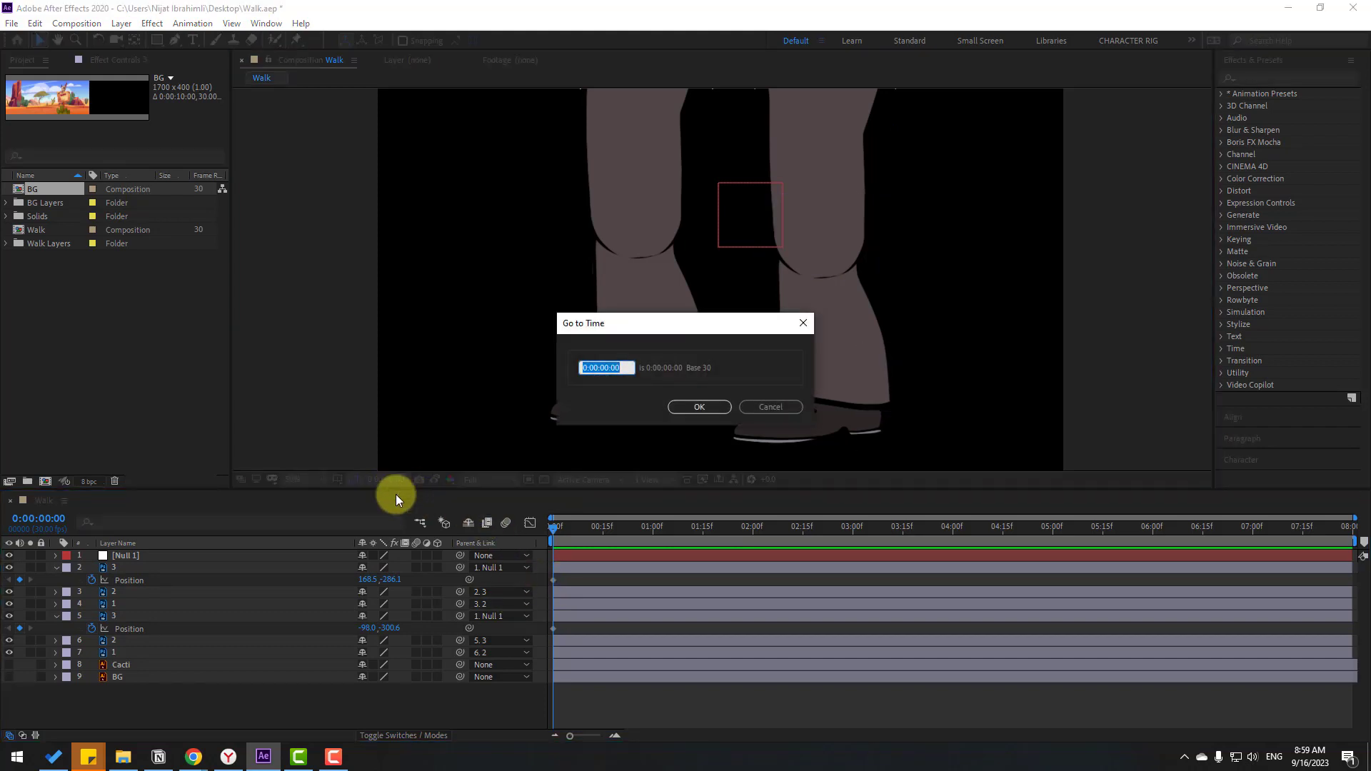
text(+)
text(10)
click(692, 413)
click(122, 572)
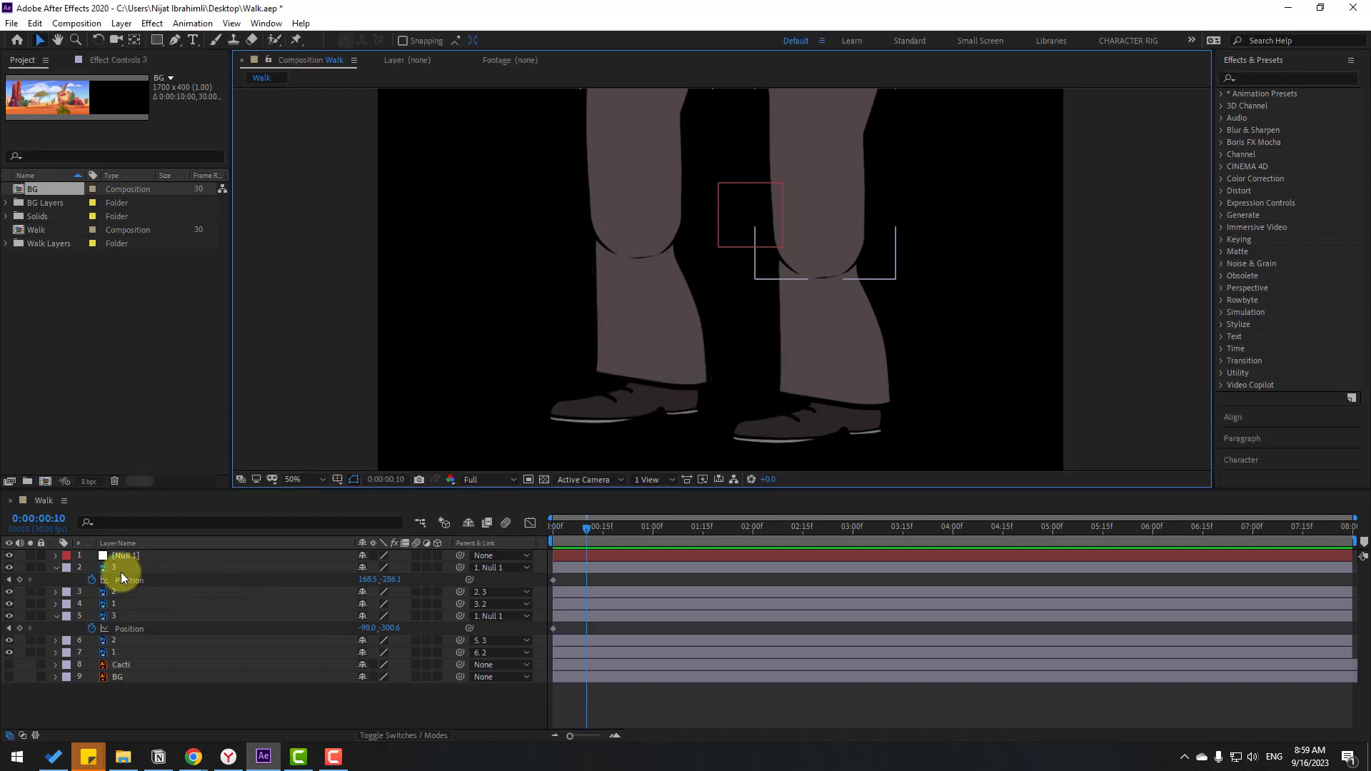
drag(365, 579, 169, 566)
Set the back thigh's X position to 208.0 at 0:00:00:10 and scrub through the leg swap
click(114, 619)
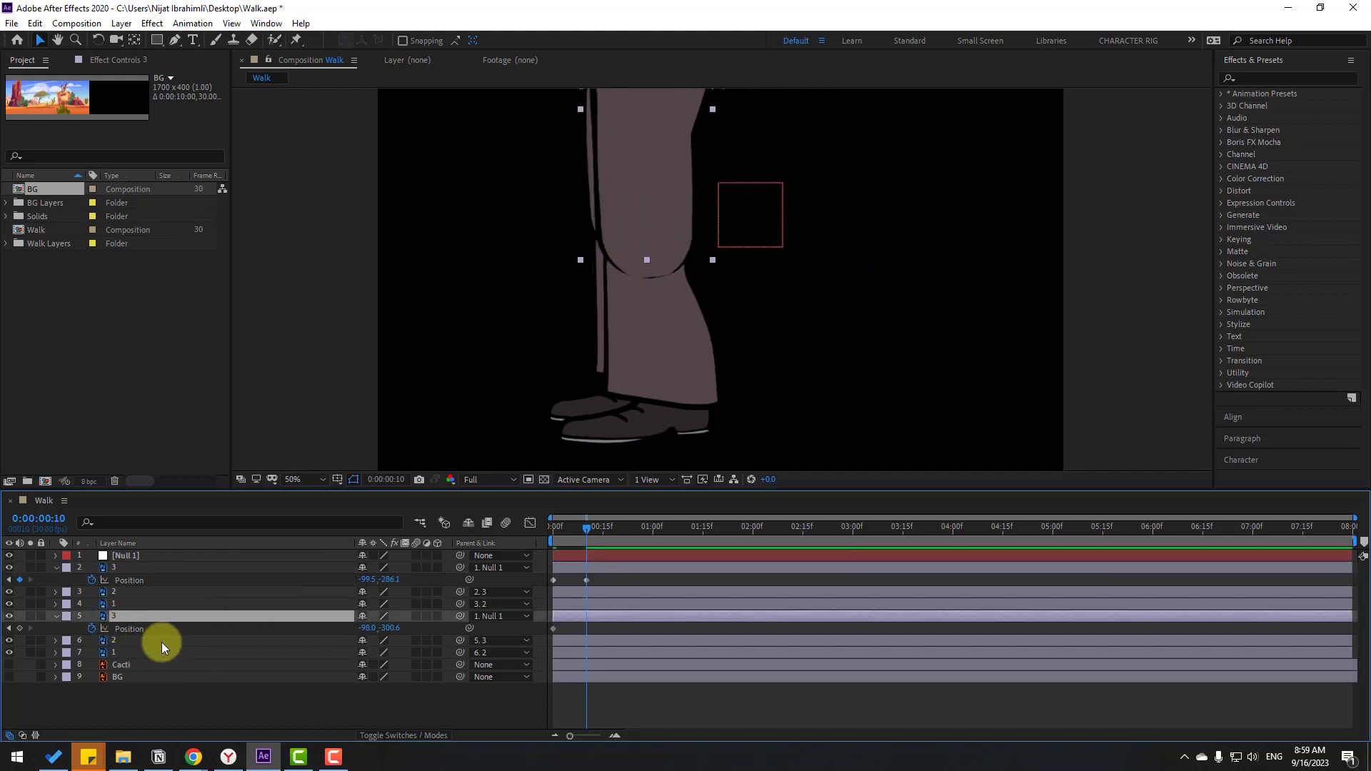
drag(364, 629, 599, 638)
mouse_move(563, 529)
mouse_down()
mouse_move(546, 533)
mouse_move(583, 534)
mouse_move(537, 537)
mouse_move(587, 530)
mouse_up()
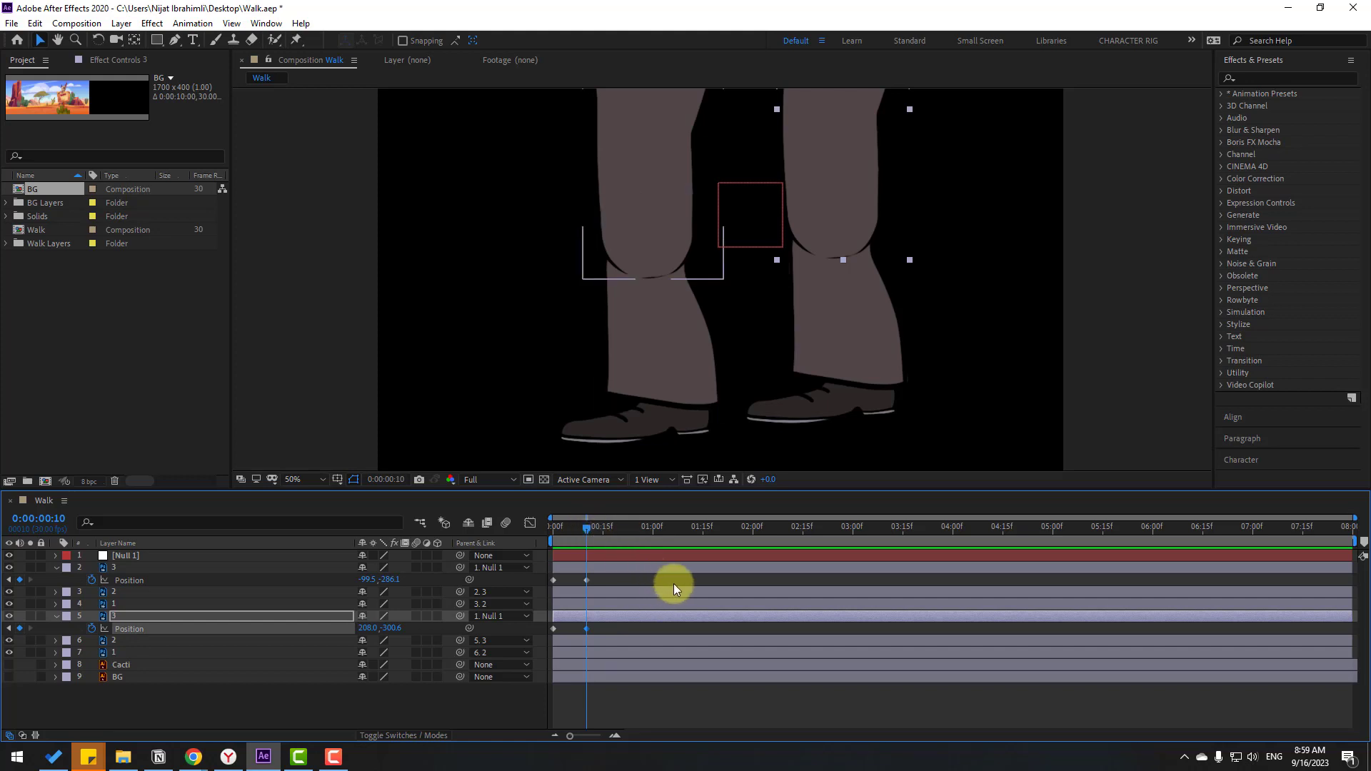
Copy each thigh's first Position keyframe to 0:00:00:20 to close the walk cycle, and preview the motion
key(shift+Page_Down)
click(554, 580)
key(ctrl+c)
key(ctrl+v)
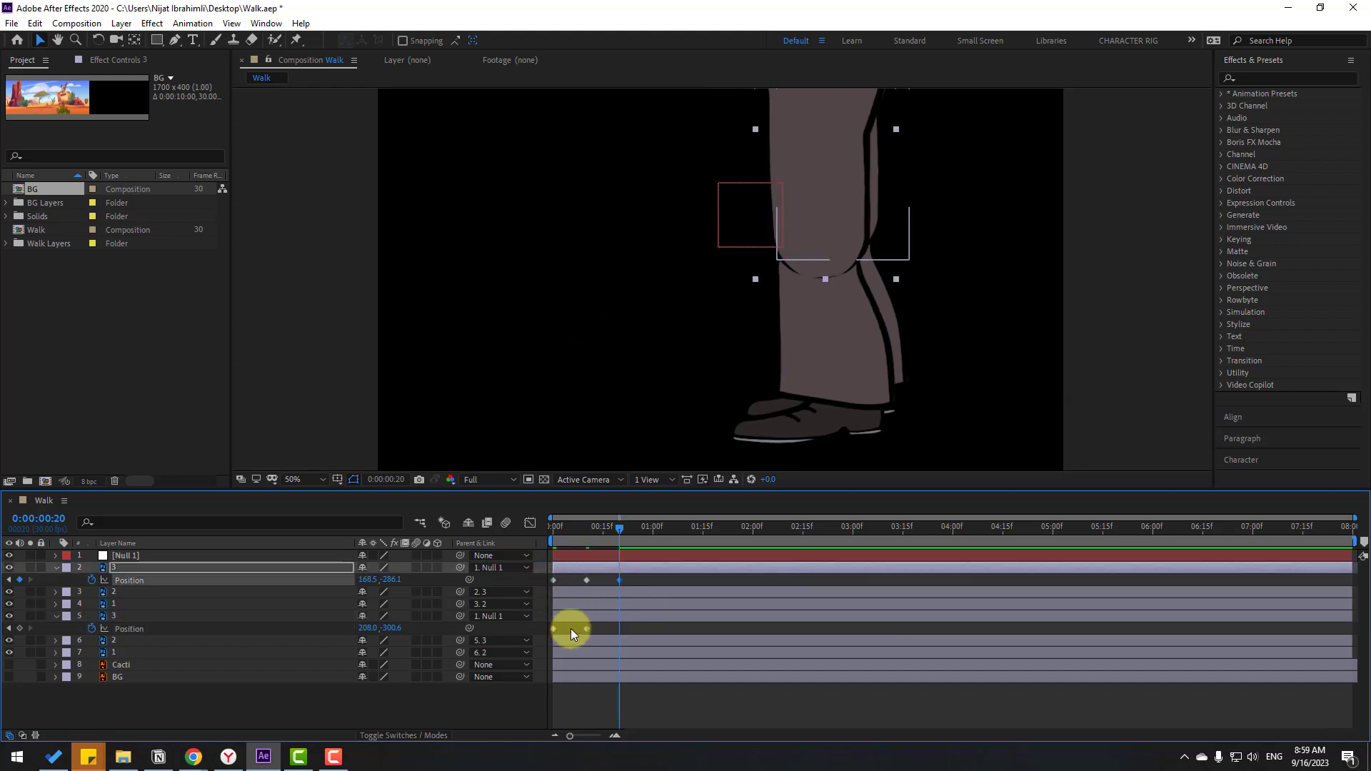
click(554, 628)
key(ctrl+c)
key(ctrl+v)
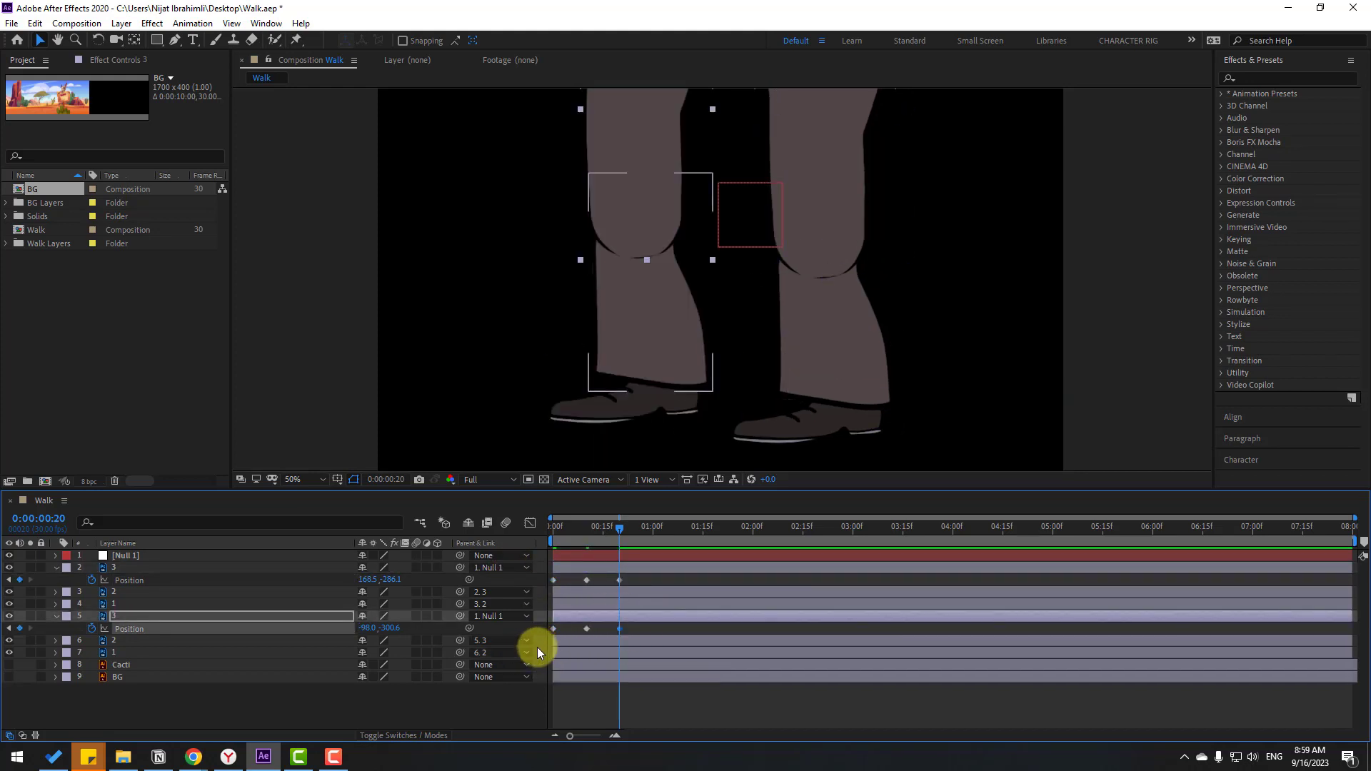
drag(618, 546, 524, 538)
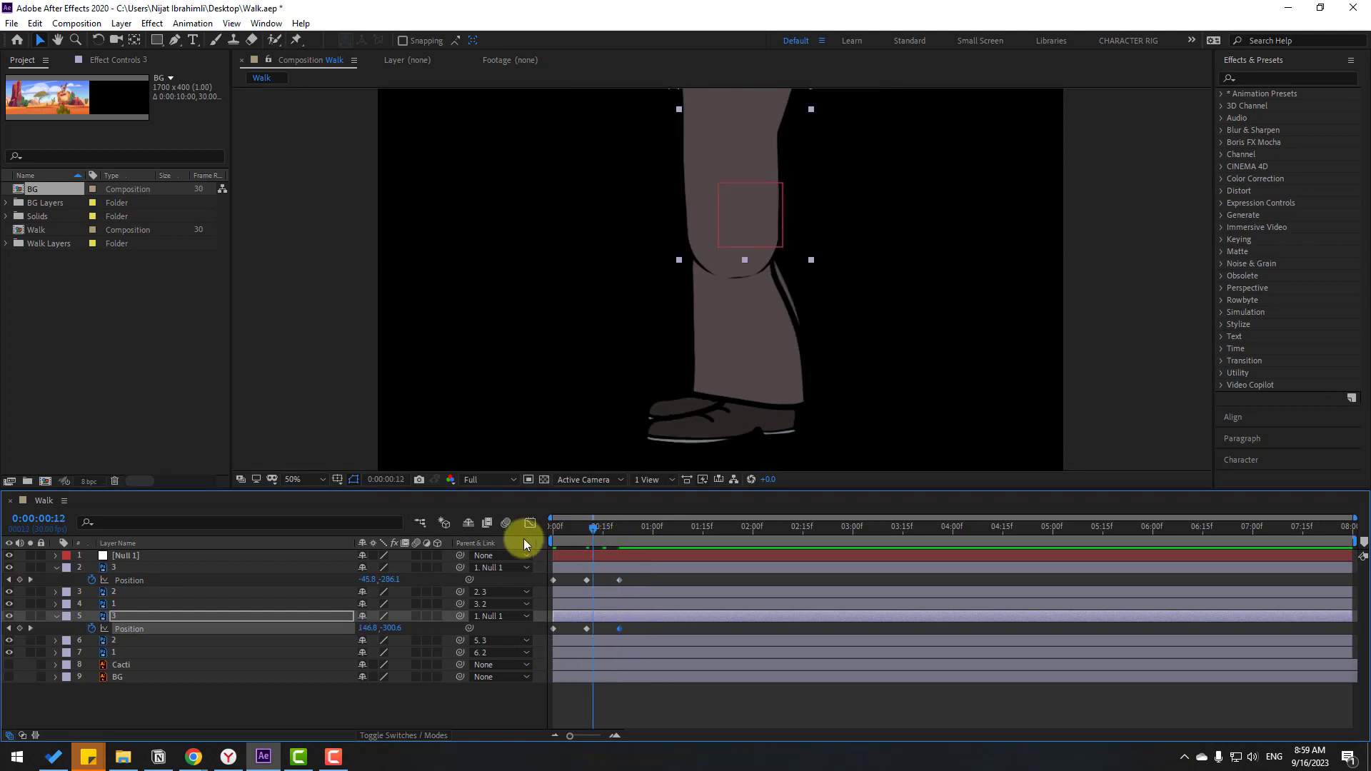
key(space)
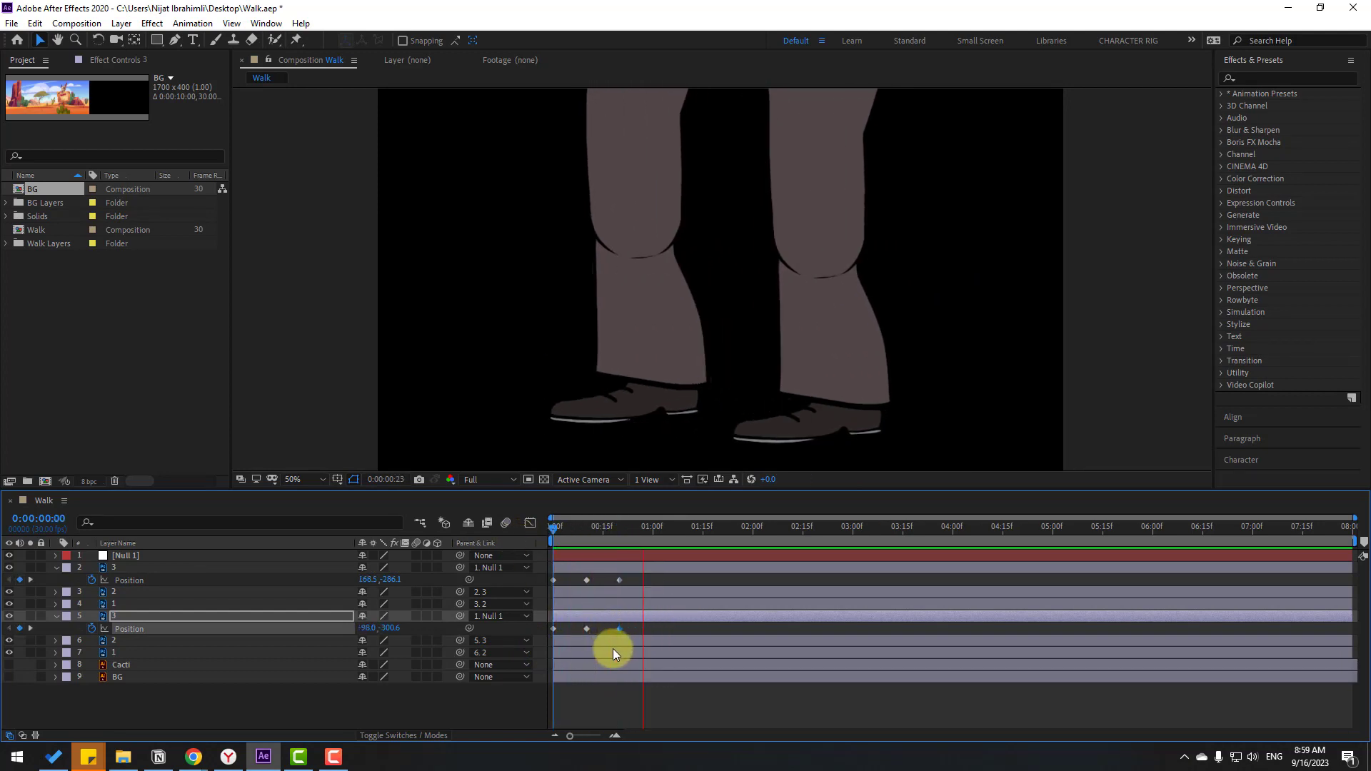
key(space)
Apply Easy Ease to all Position keyframes of both thighs and preview the motion
drag(632, 575, 547, 635)
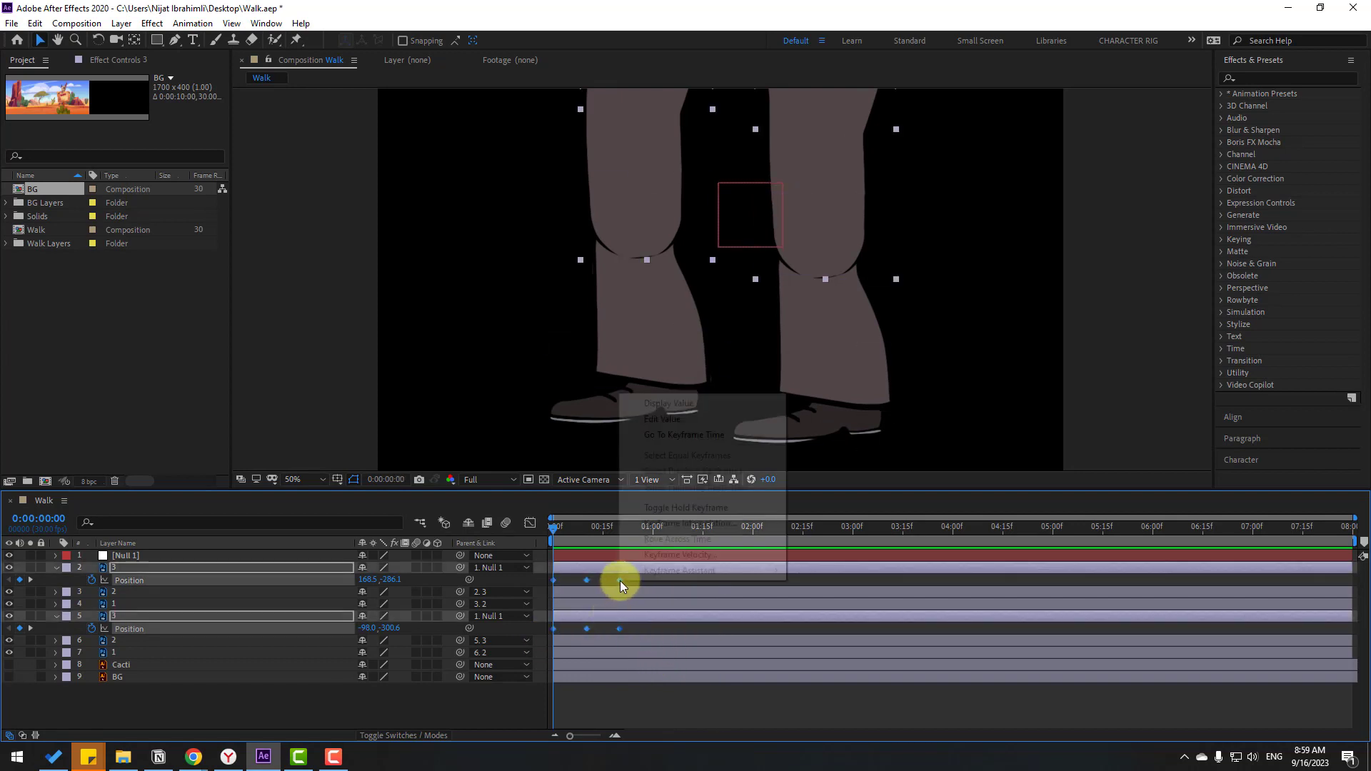
right_click(620, 580)
mouse_move(654, 572)
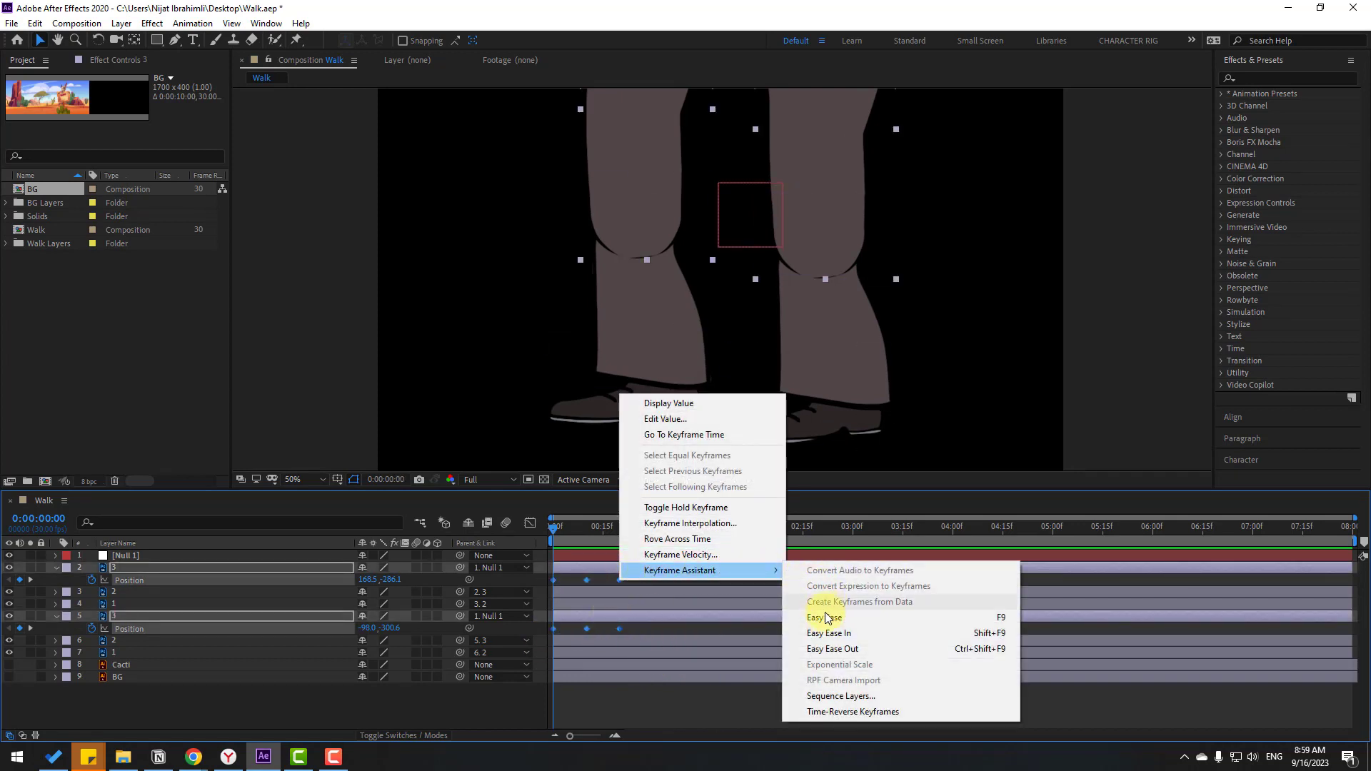
click(1004, 615)
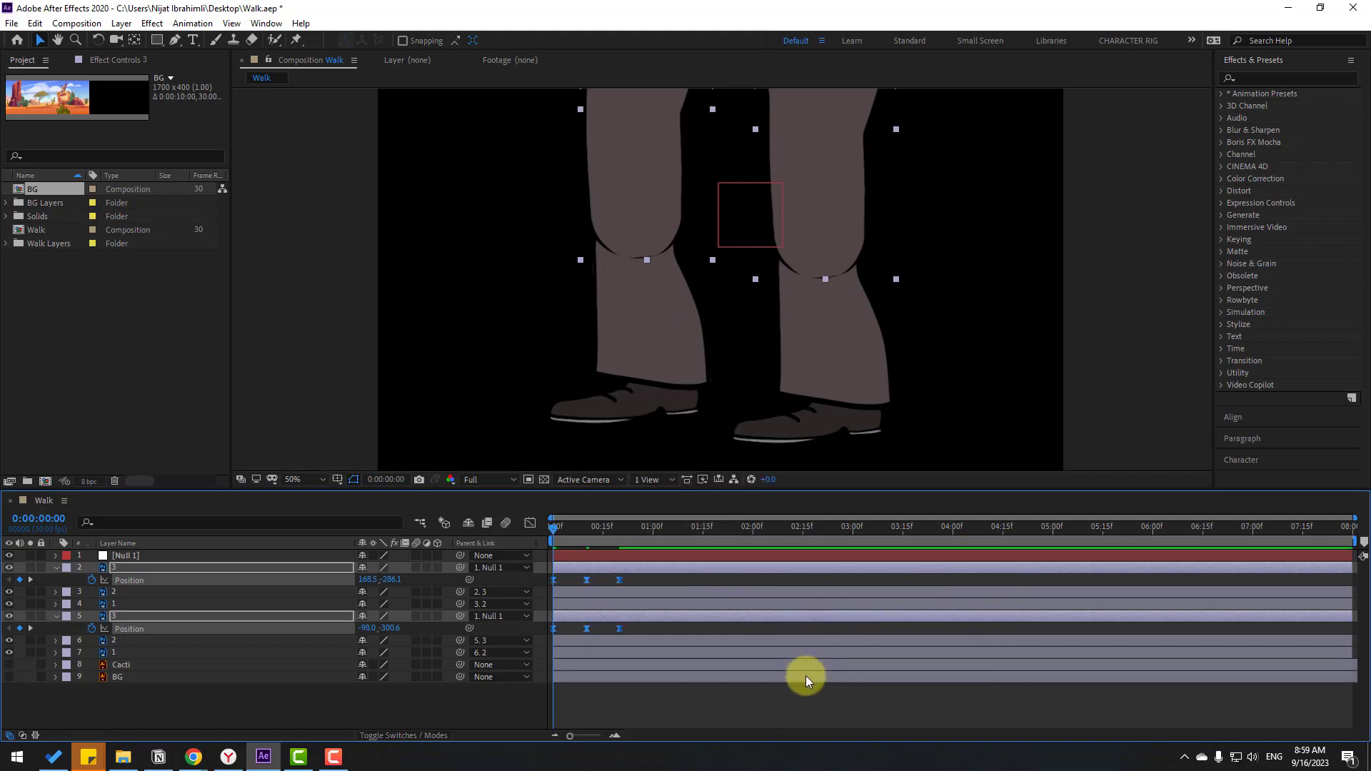
key(space)
key(space)
Stretch both thighs' Position keyframes proportionally so the last ones sit at about 0:00:01:02, previewing the timing
click(551, 631)
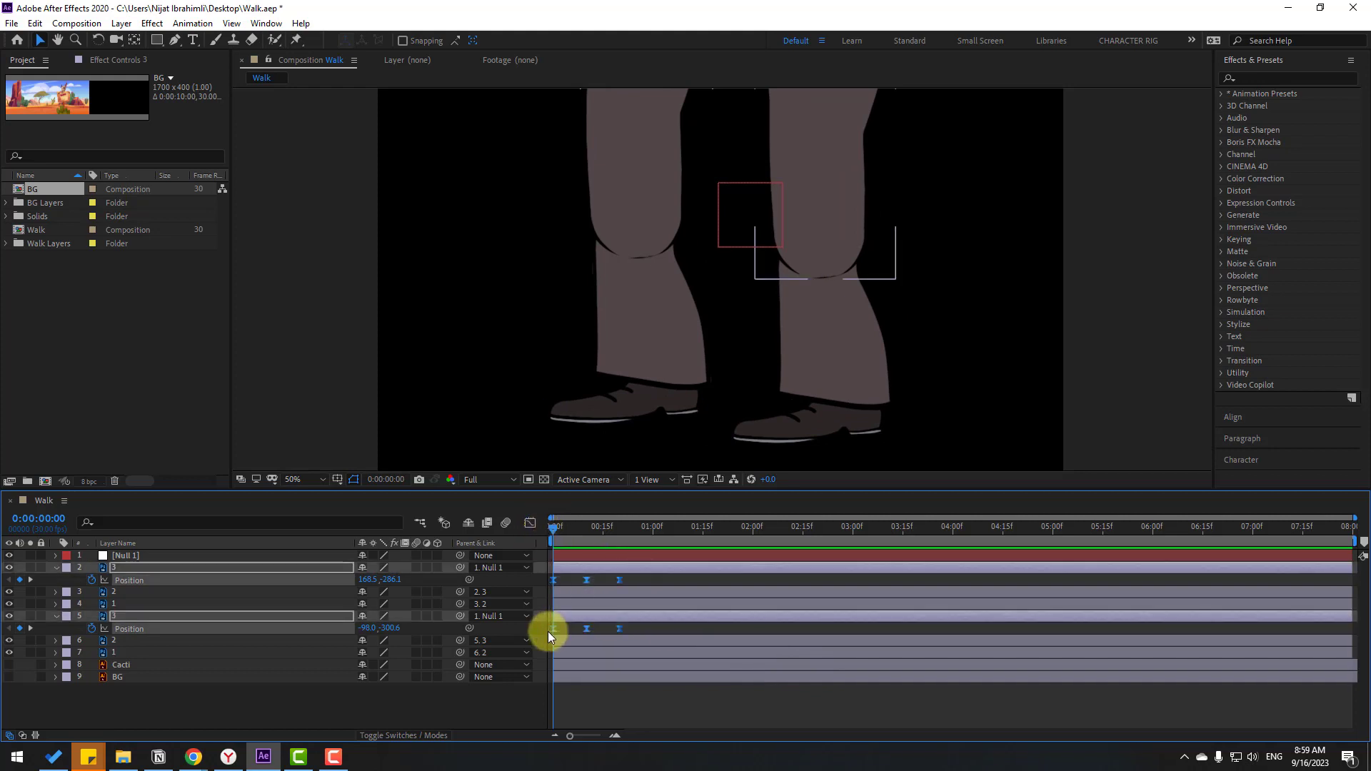
drag(618, 580, 678, 580)
key(space)
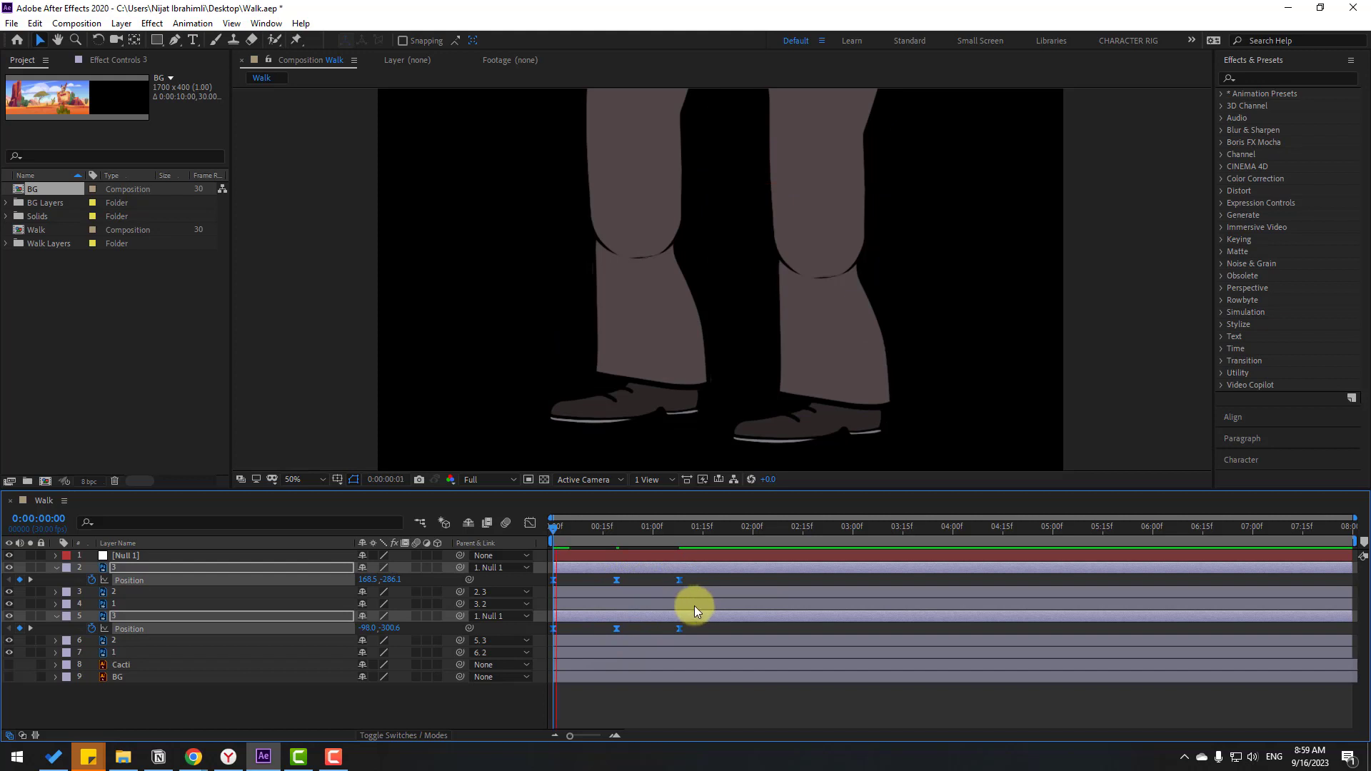
key(space)
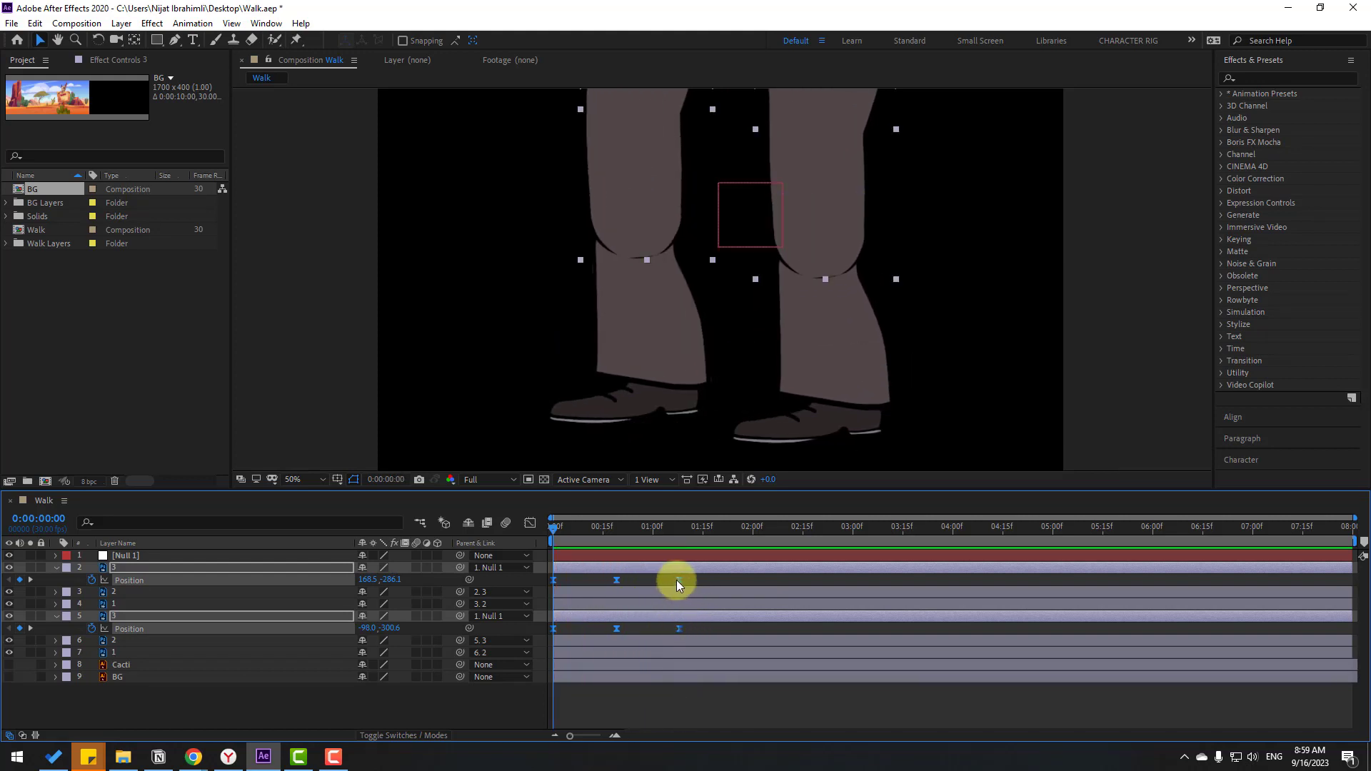
drag(679, 581, 660, 581)
key(space)
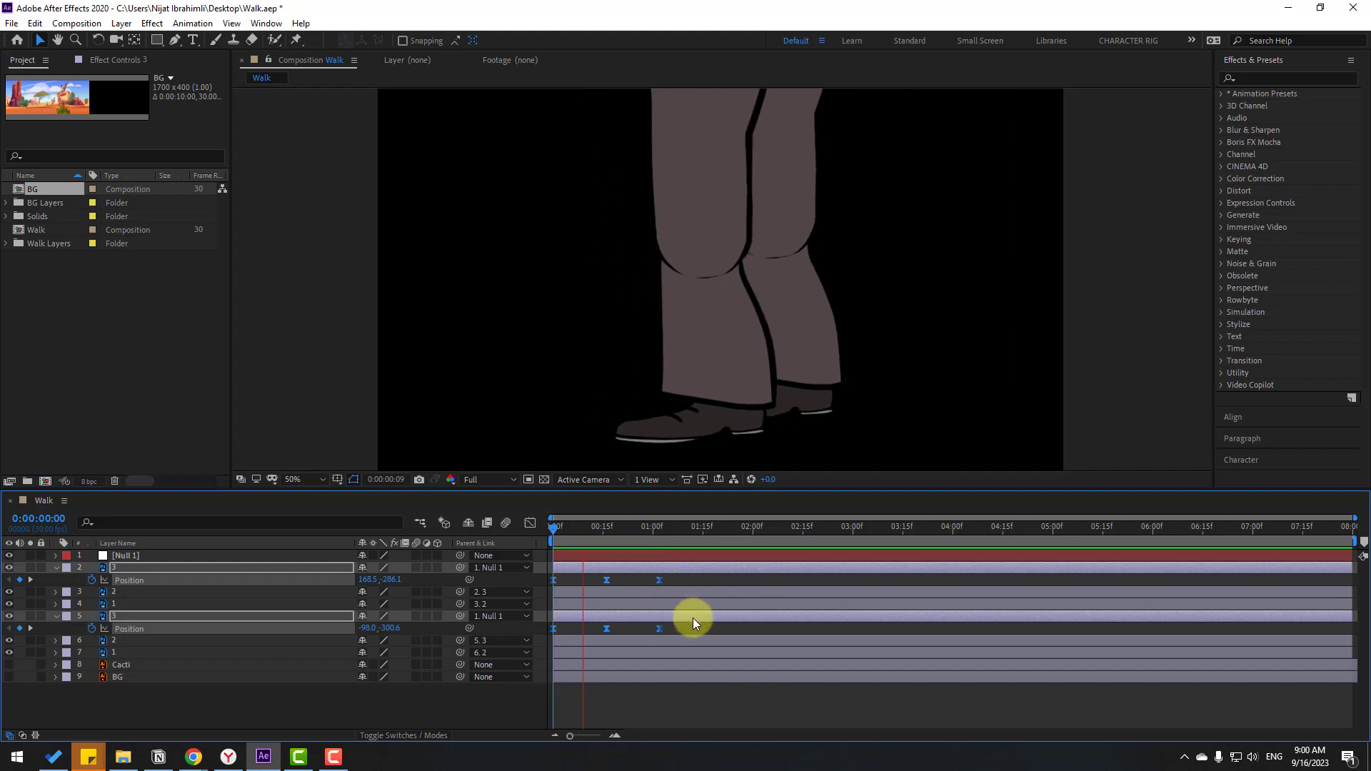
Raise the front leg at 0:00:00:08 by setting its thigh's Y position to -490.1, and preview the step
click(123, 570)
key(k)
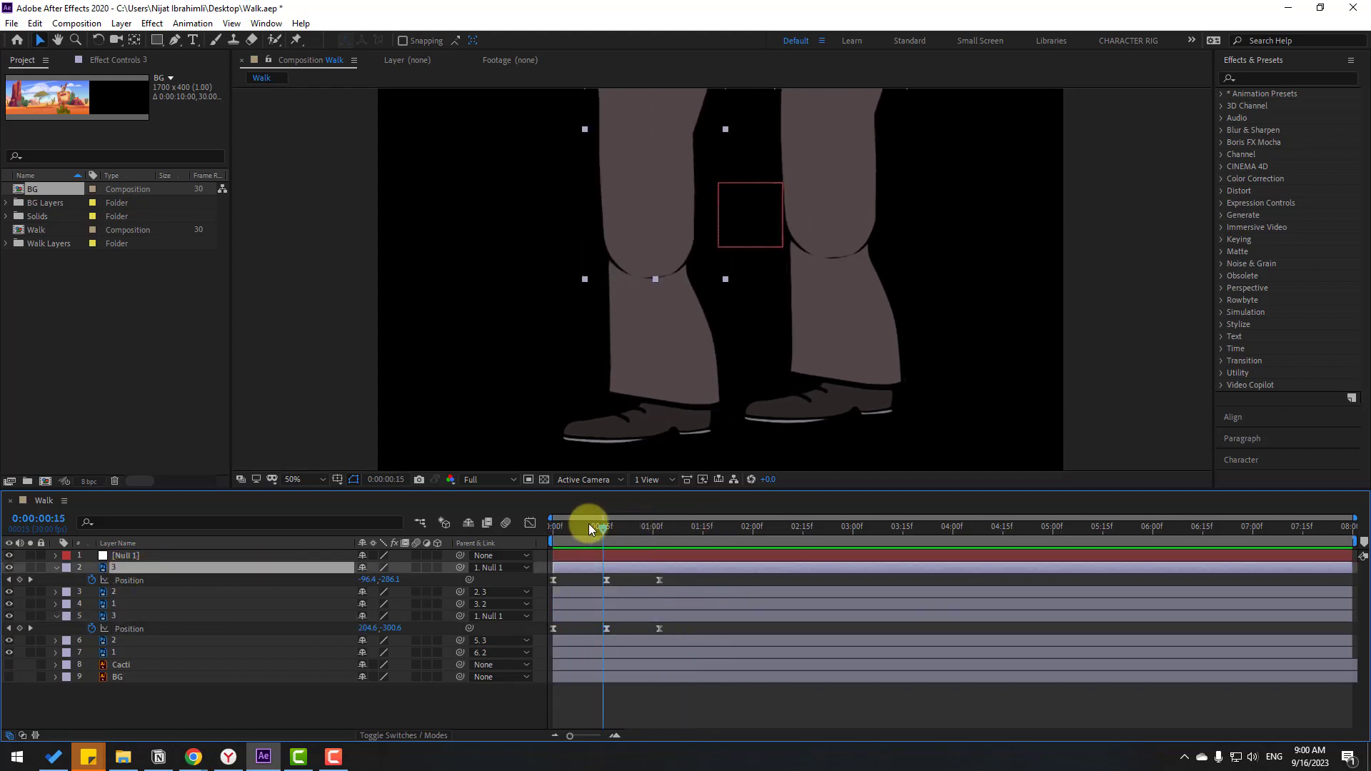
click(580, 528)
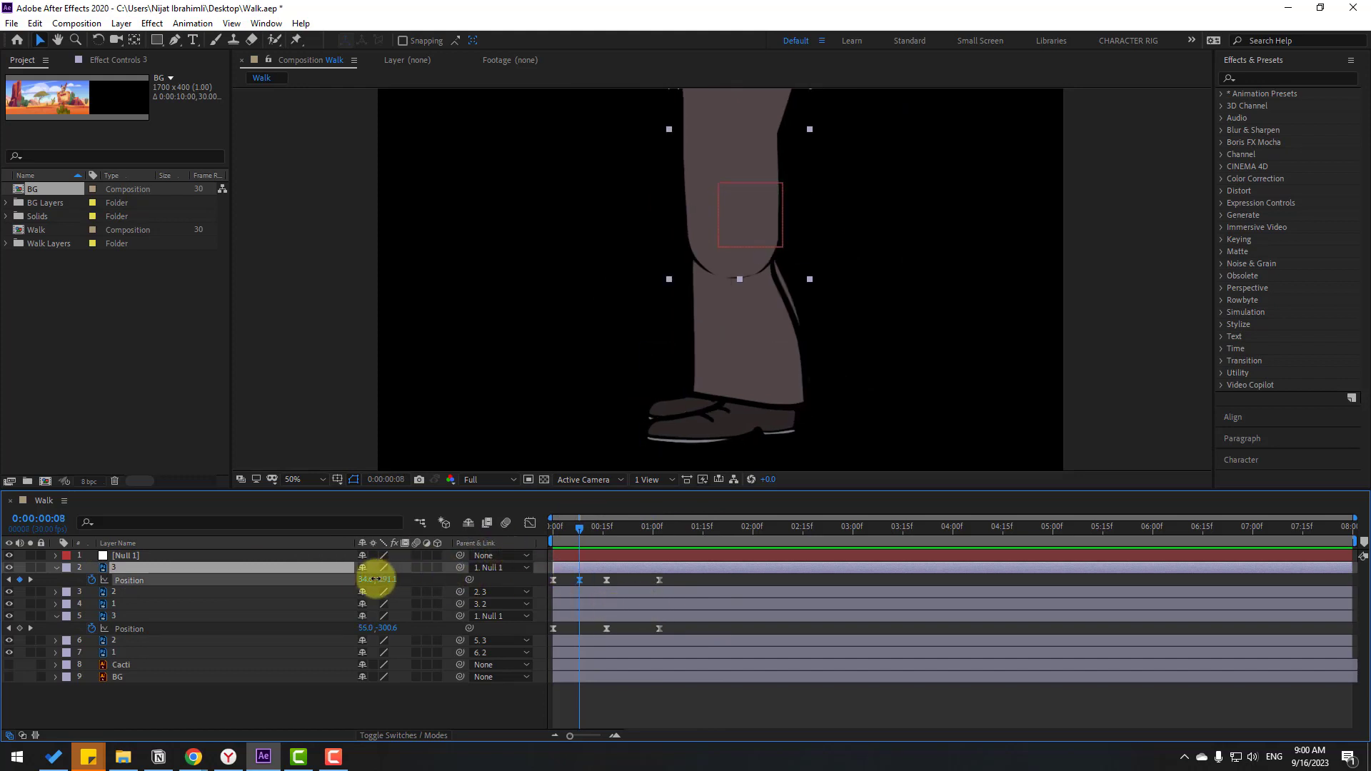
drag(383, 579, 245, 566)
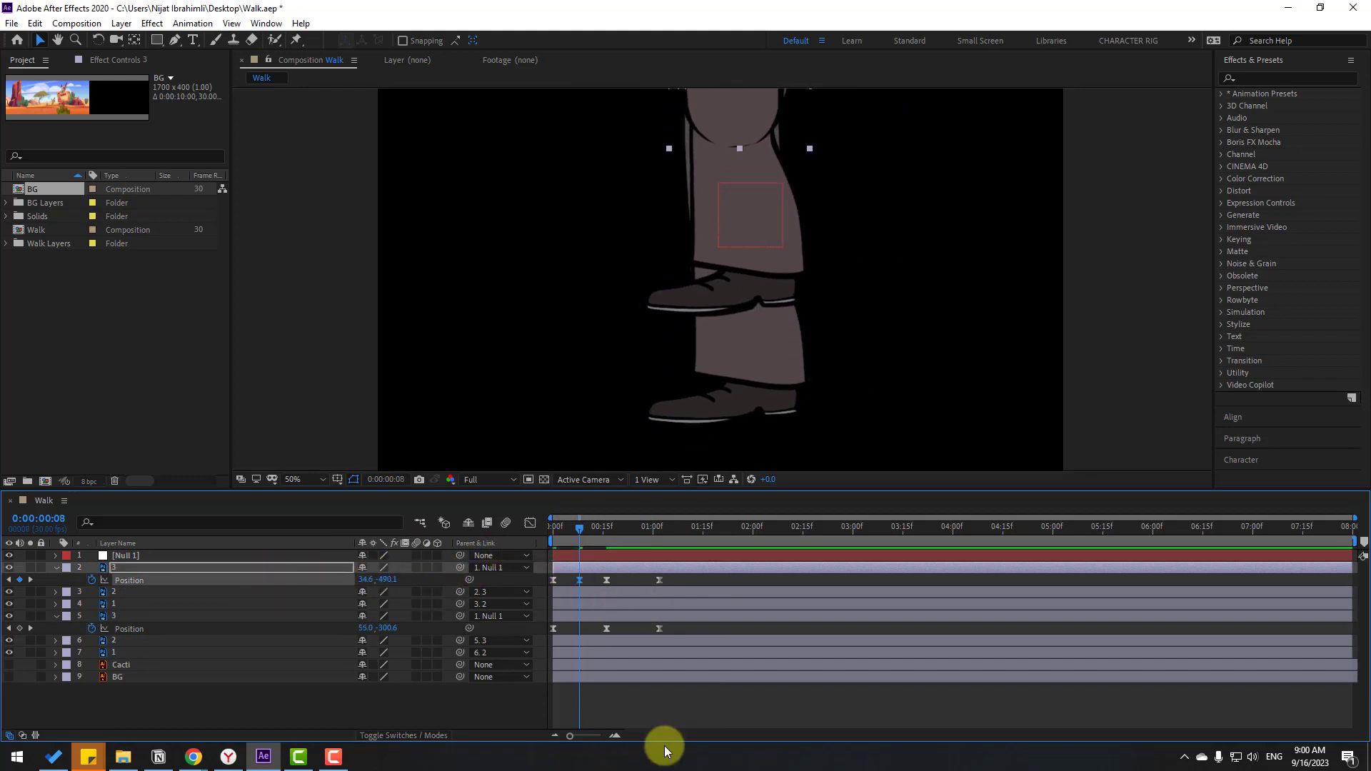
click(677, 690)
key(space)
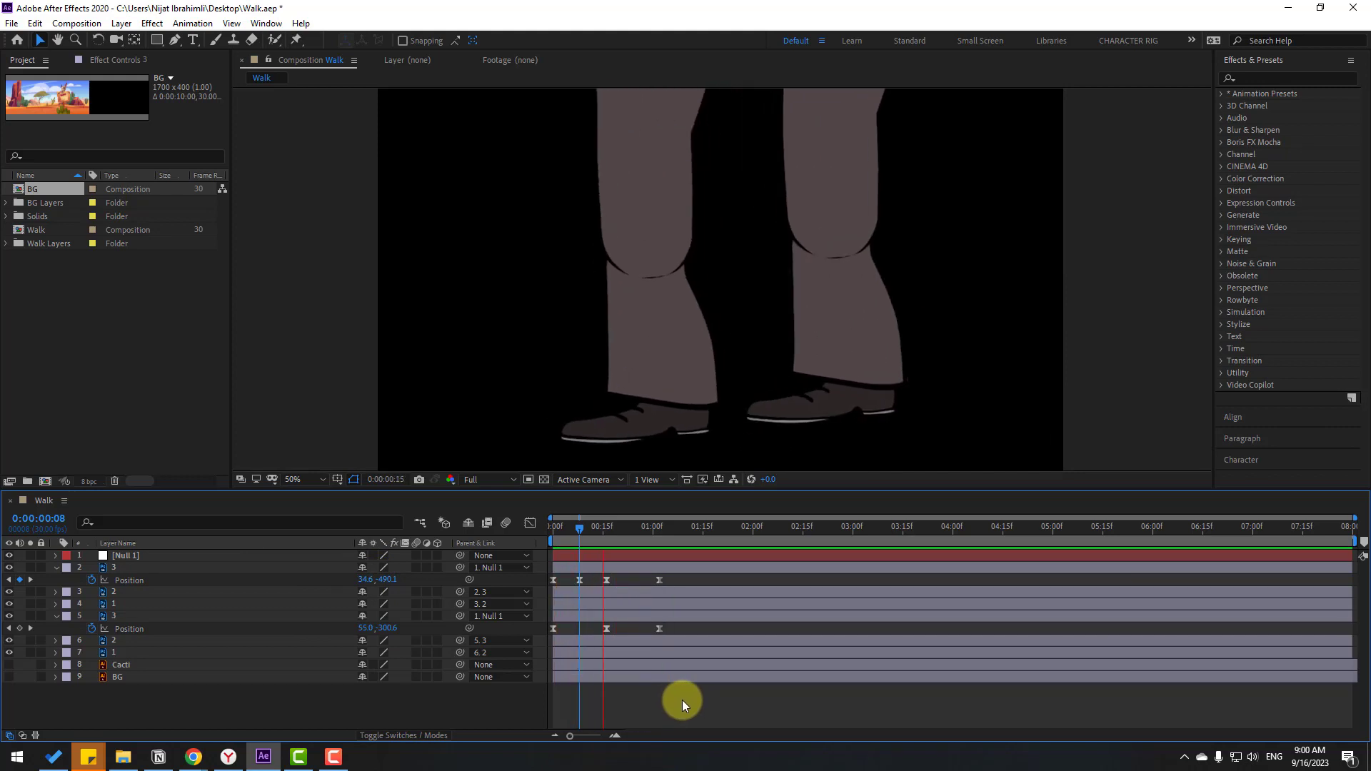
key(space)
key(space)
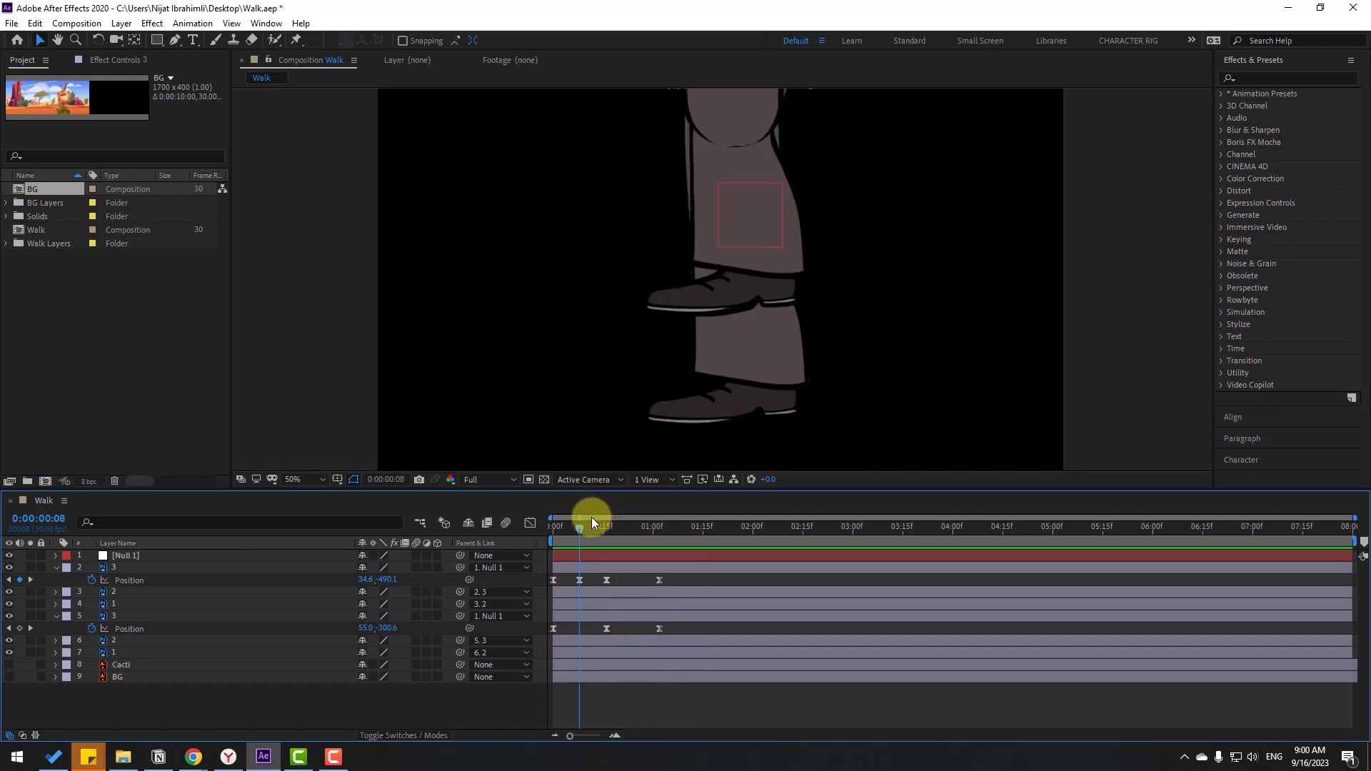
Raise the back leg at 0:00:00:24 by setting its thigh's Y position to -494.6, and preview the step
drag(591, 521, 629, 526)
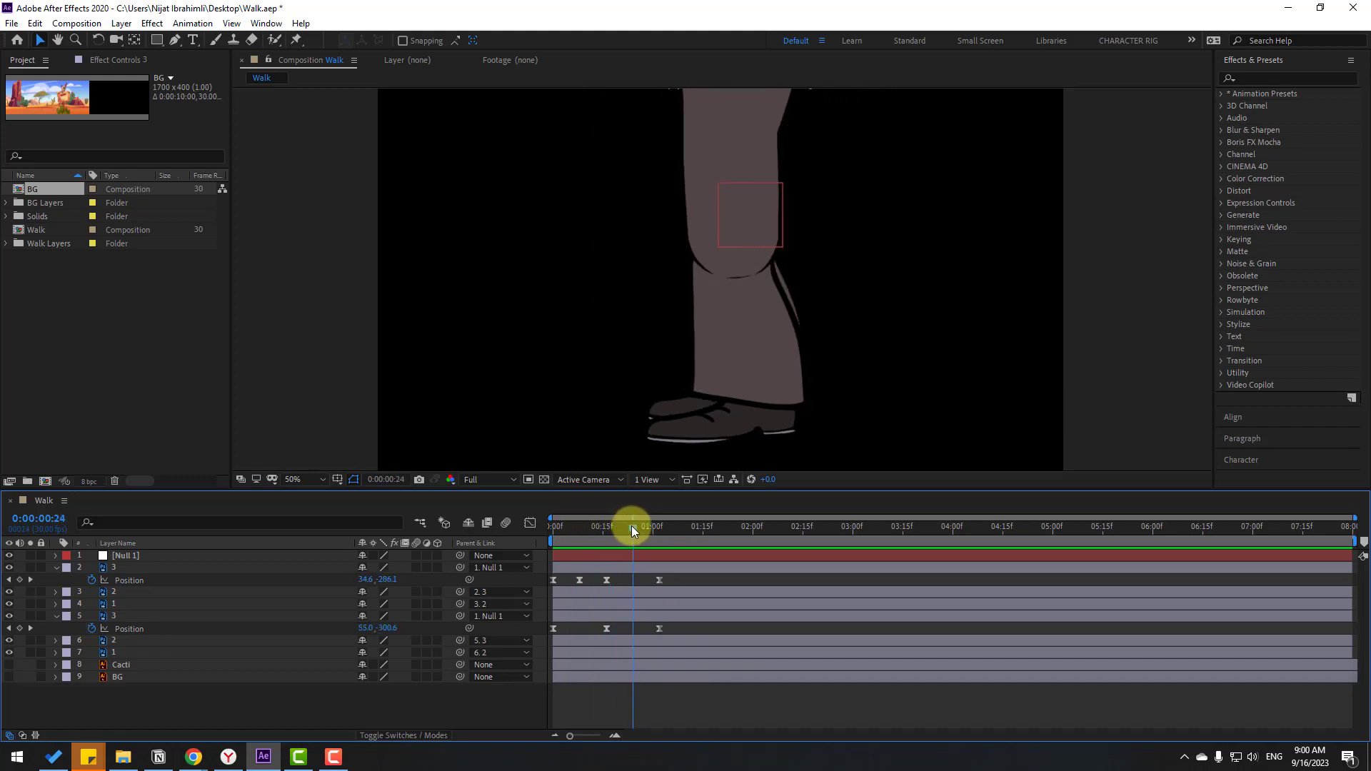
click(114, 616)
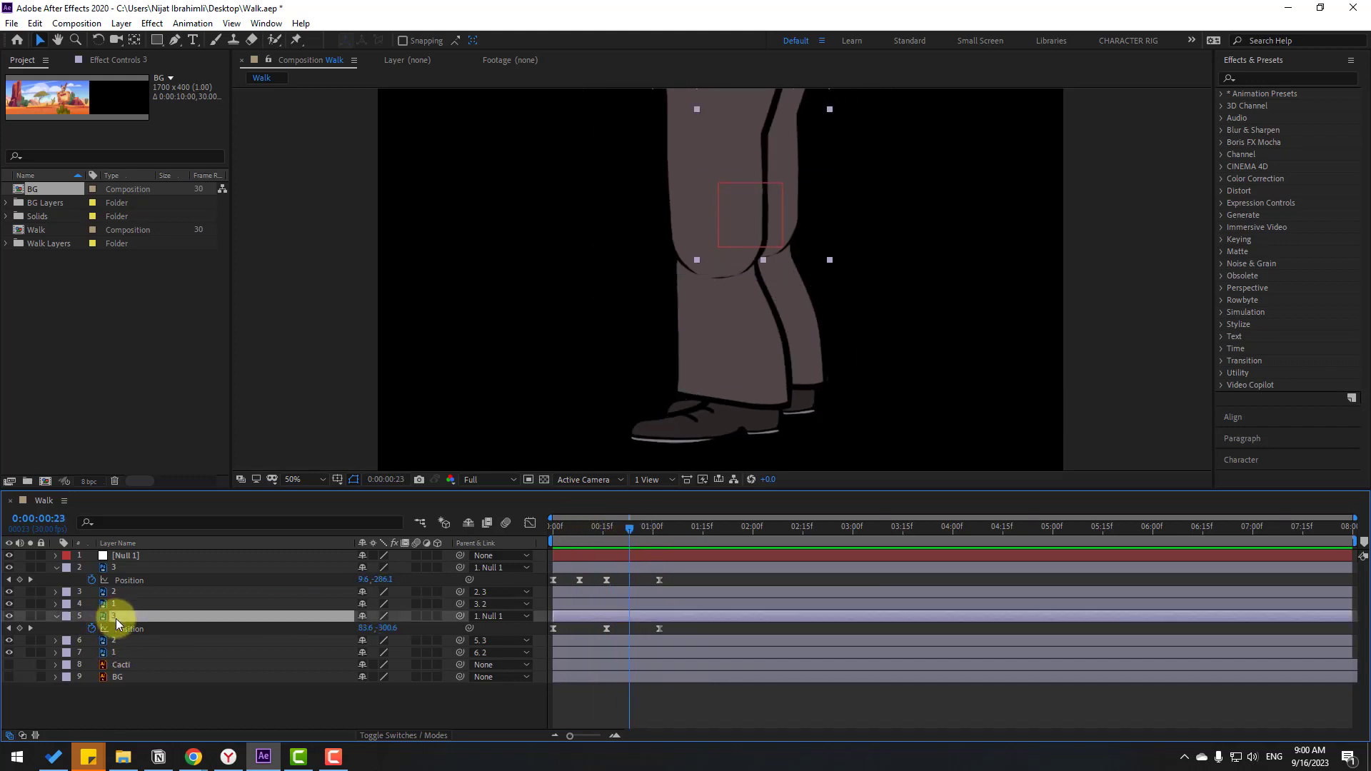
key(Page_Down)
drag(388, 628, 248, 631)
click(736, 721)
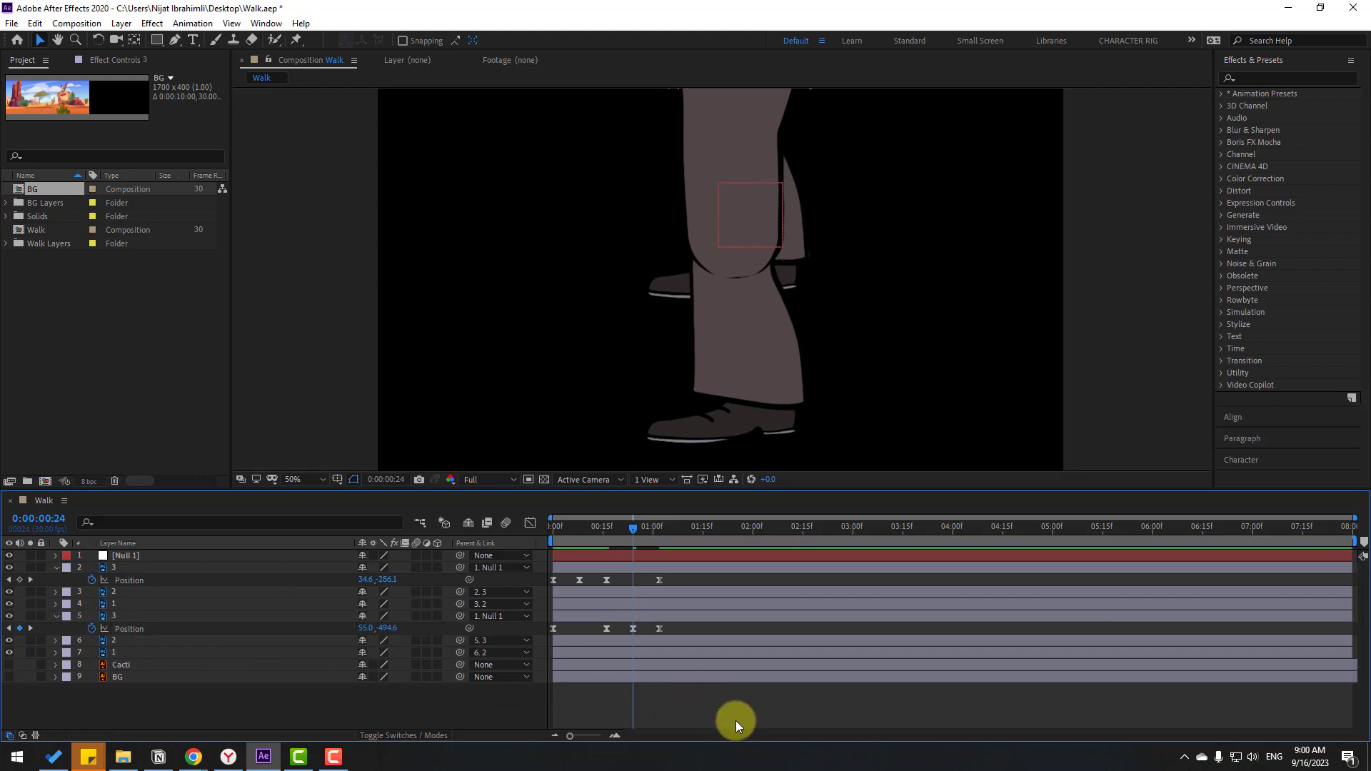
key(space)
click(634, 559)
drag(642, 527, 607, 527)
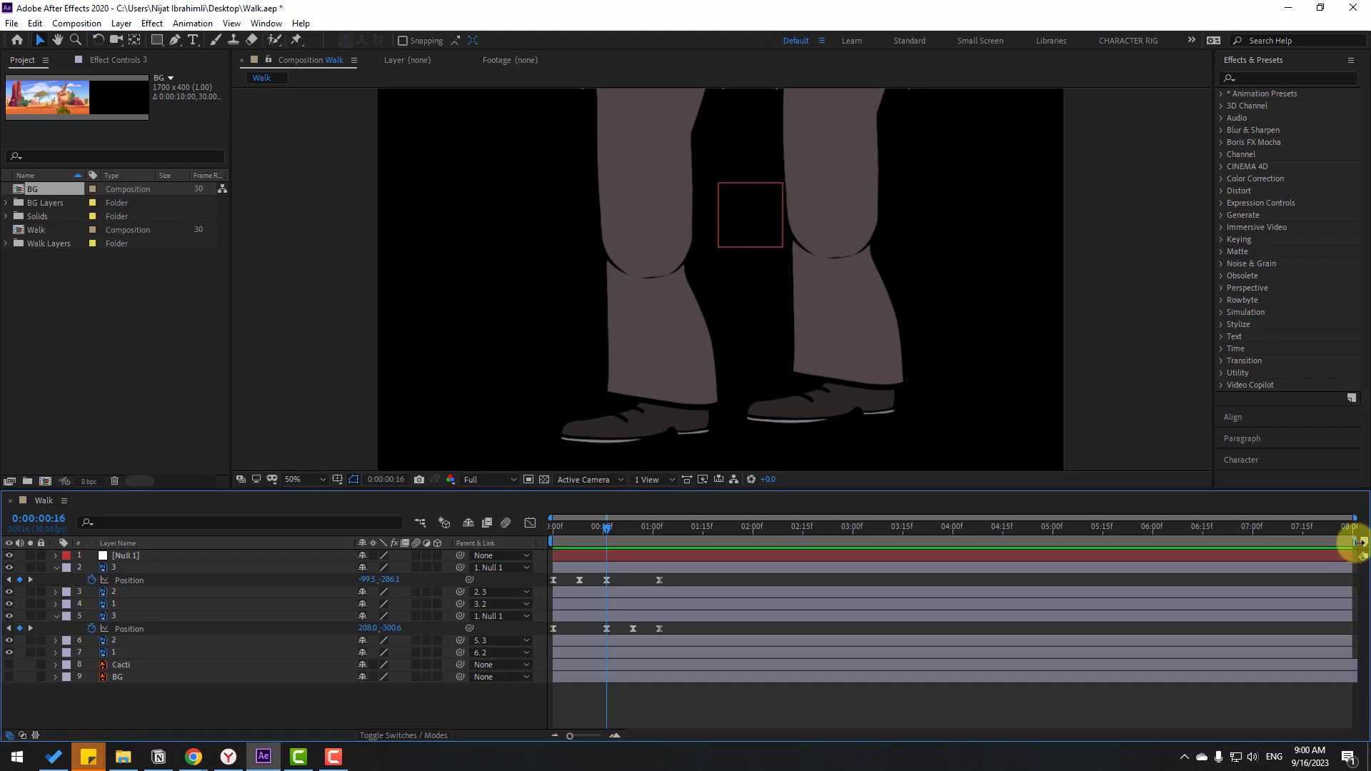
Shorten the work area to end just past the last Position keyframes, and preview the looping walk
drag(1355, 544, 668, 651)
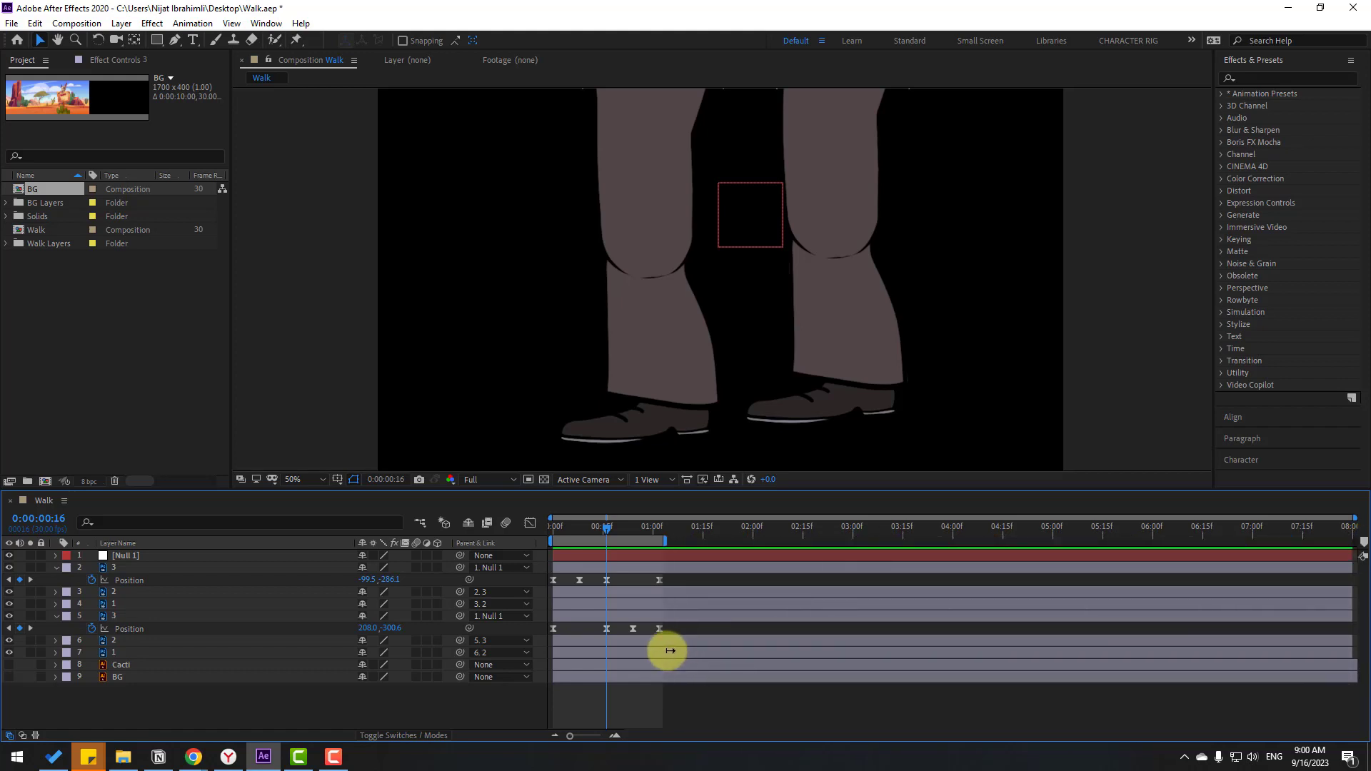
click(733, 704)
key(space)
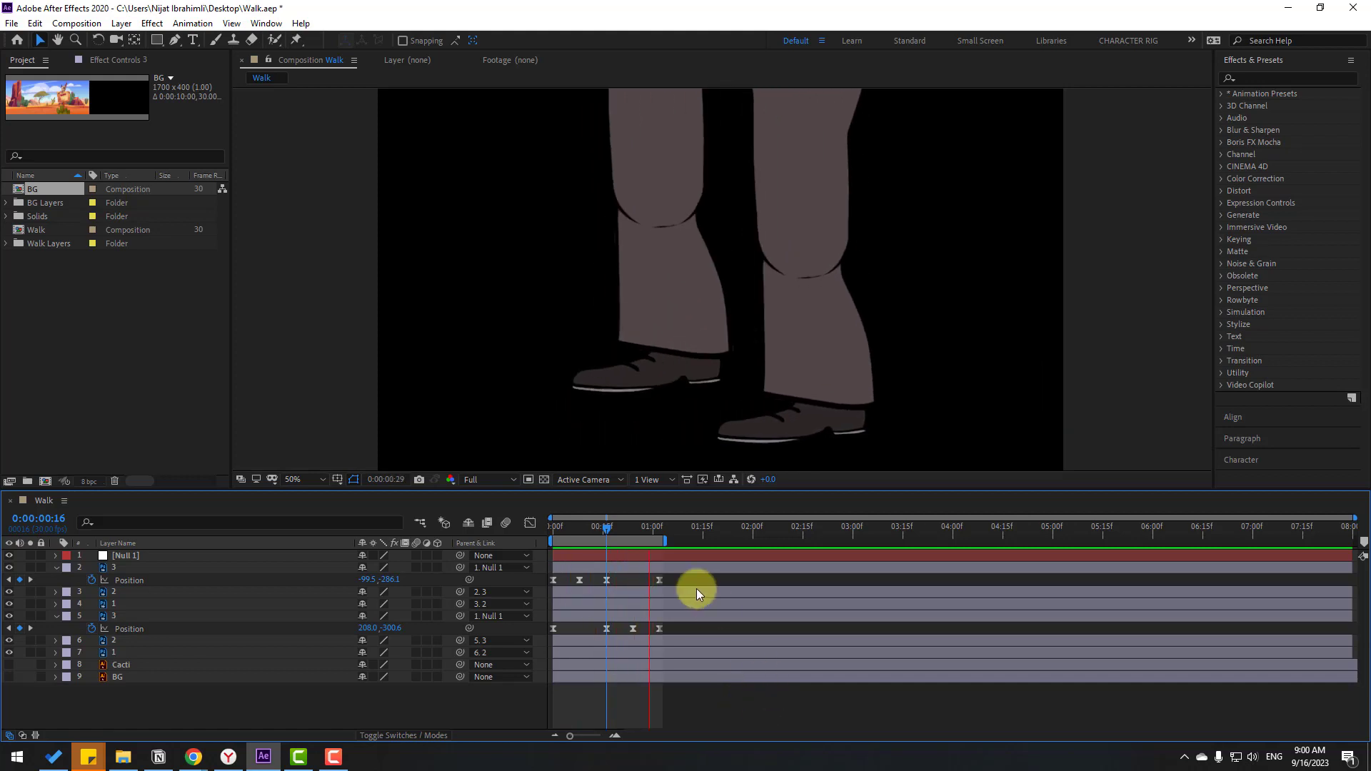
key(space)
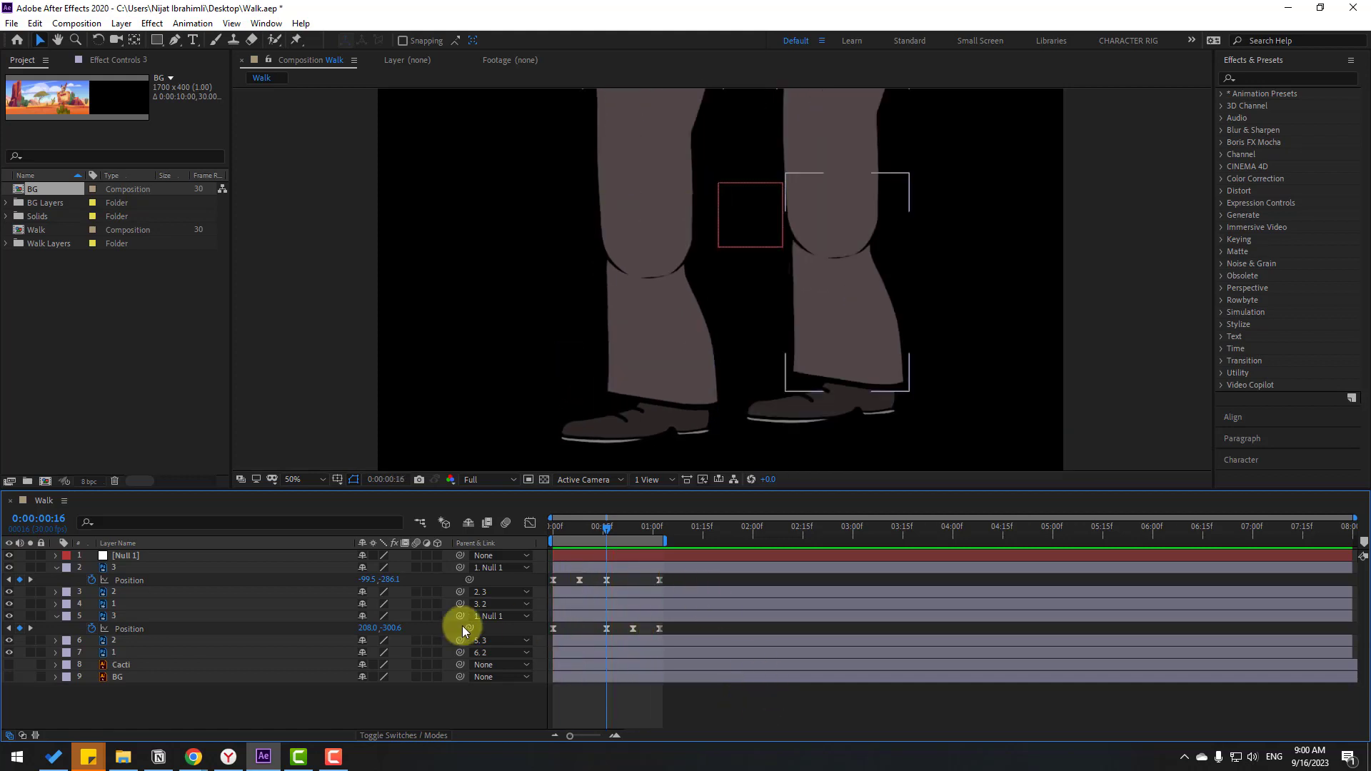
Reveal the Rotation property of both shin layers
click(118, 593)
ctrl+click(152, 640)
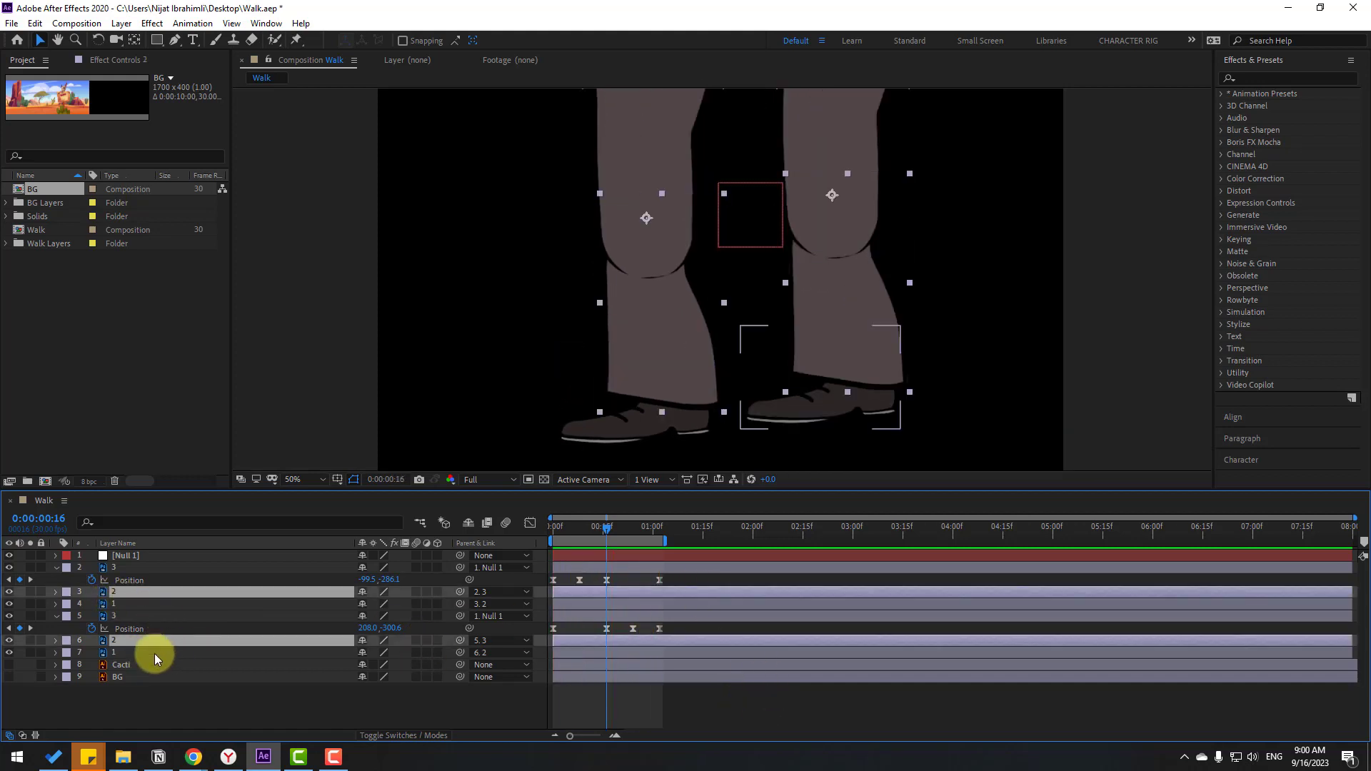
key(r)
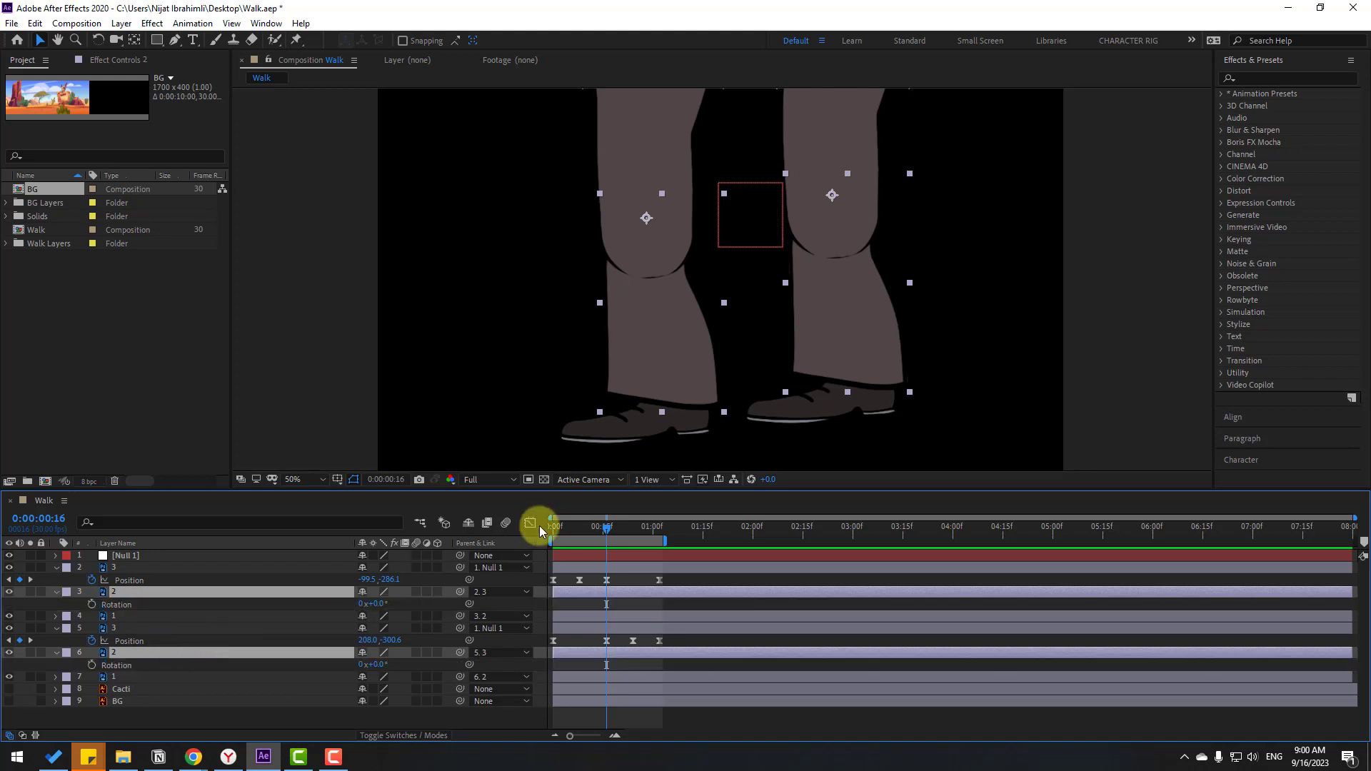
Keyframe the front shin's Rotation at 0° on the first frame and -20° at 0:00:00:08
click(575, 610)
click(569, 529)
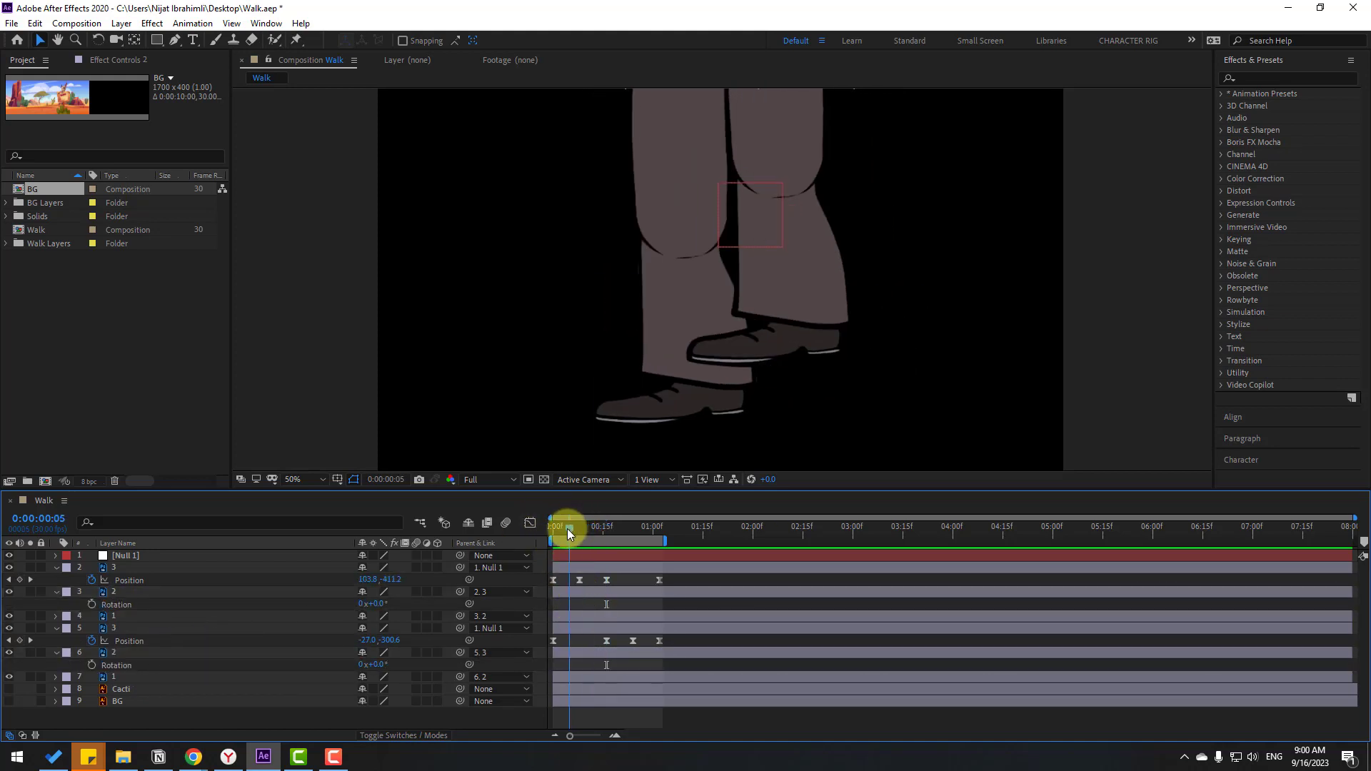
click(135, 593)
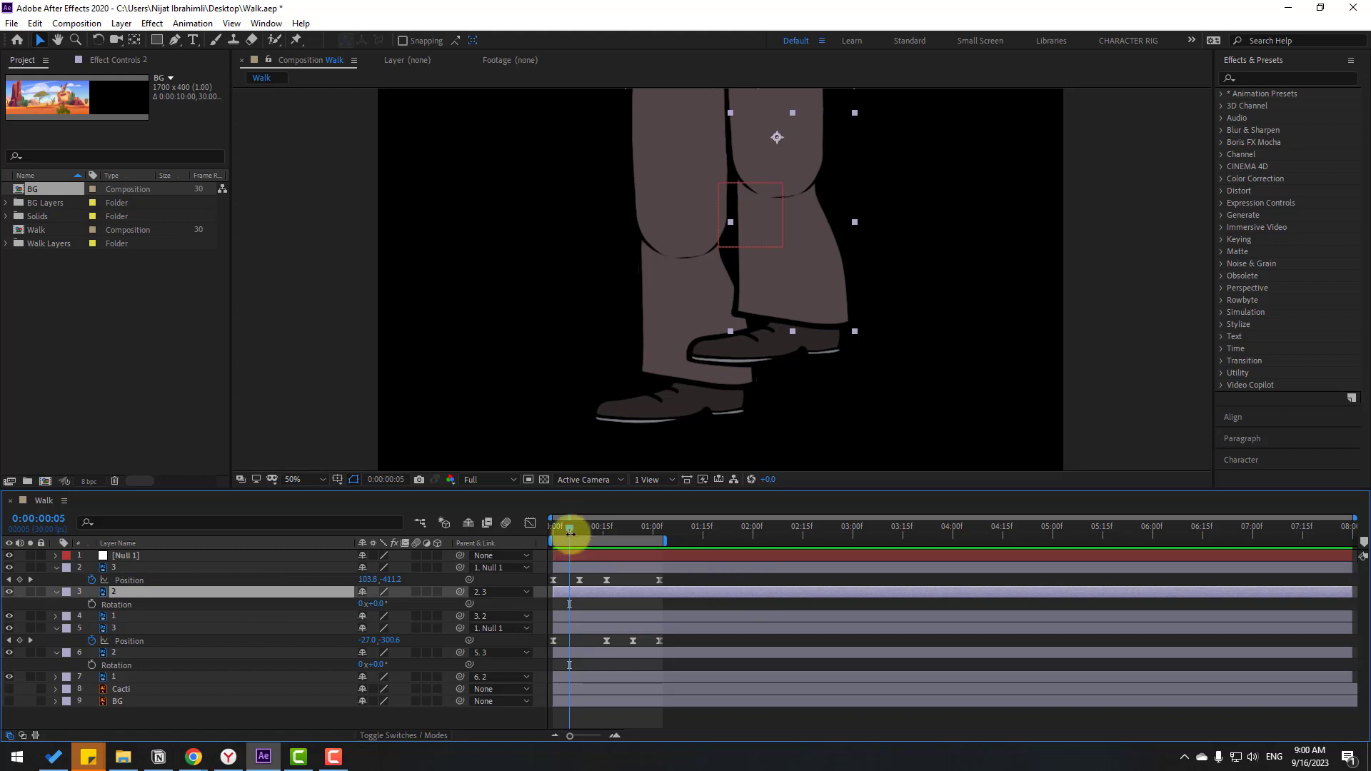
mouse_move(566, 535)
mouse_down()
mouse_move(555, 530)
mouse_move(577, 530)
mouse_move(556, 529)
mouse_move(580, 530)
mouse_up()
click(93, 604)
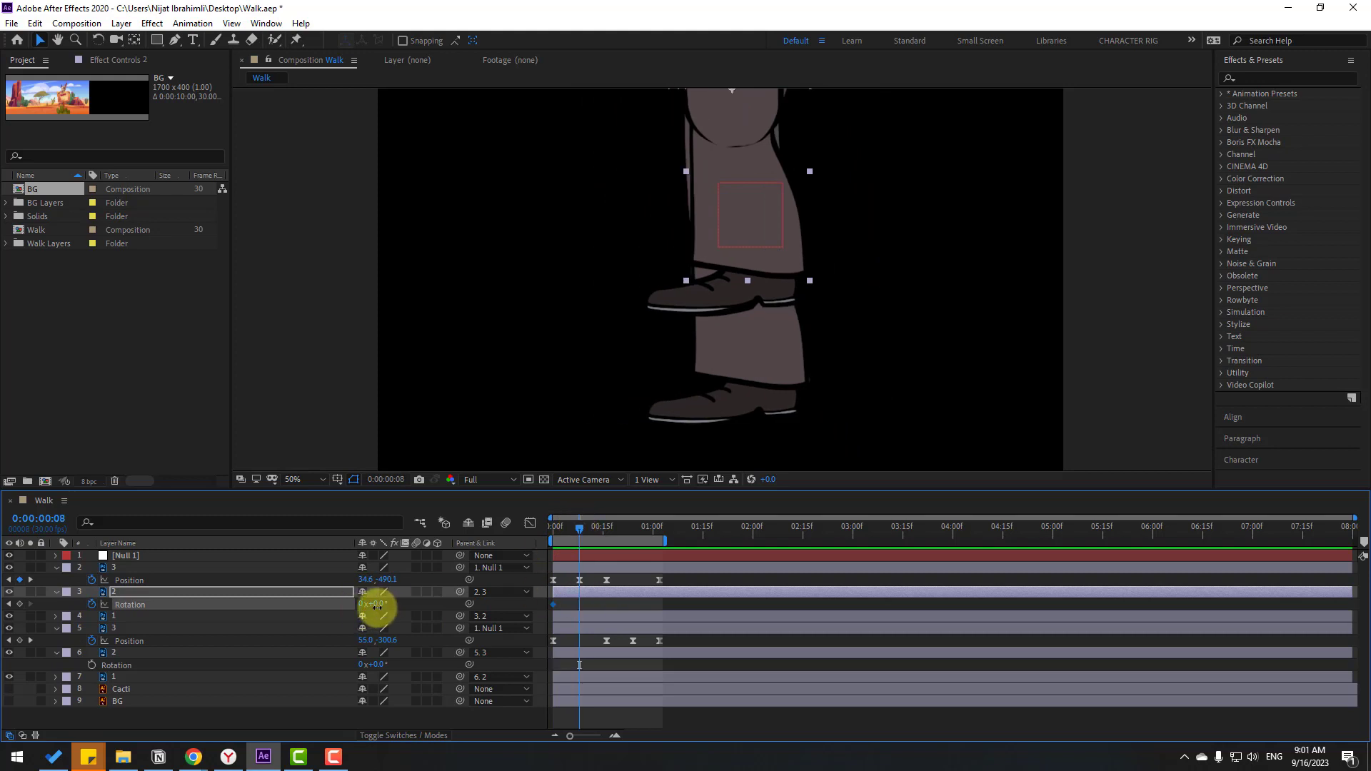
mouse_move(376, 603)
mouse_down()
mouse_move(365, 607)
mouse_move(376, 603)
mouse_up()
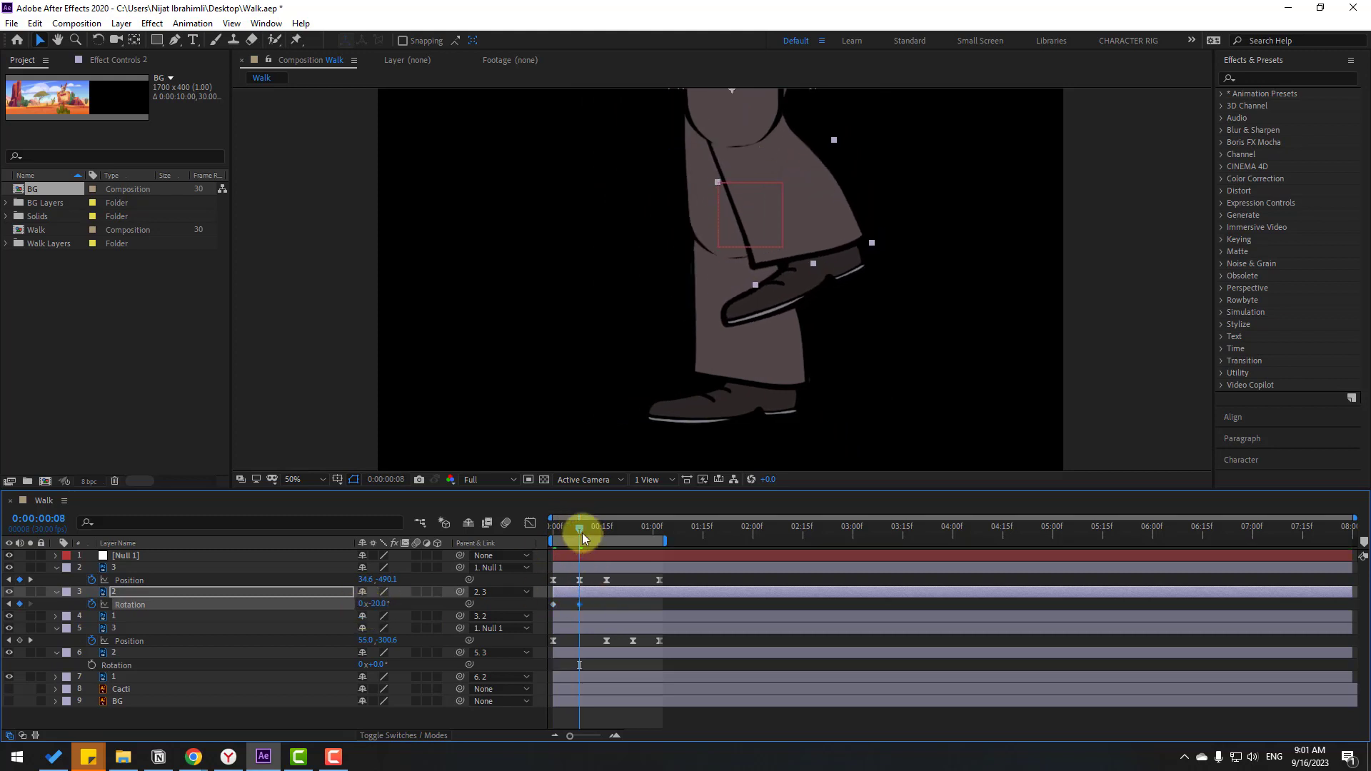
Copy the front shin's first Rotation keyframe to 0:00:00:16
mouse_move(582, 533)
mouse_down()
mouse_move(561, 525)
mouse_move(606, 530)
mouse_up()
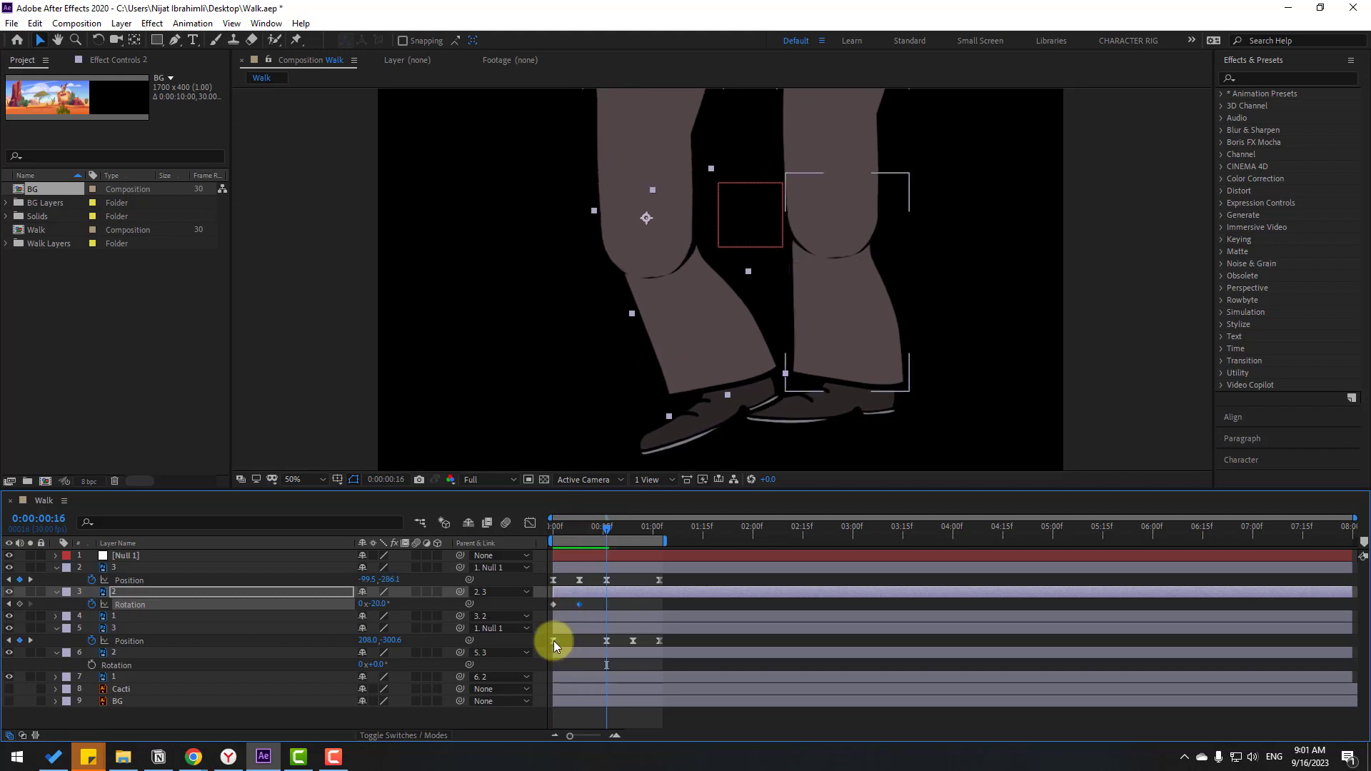
click(553, 604)
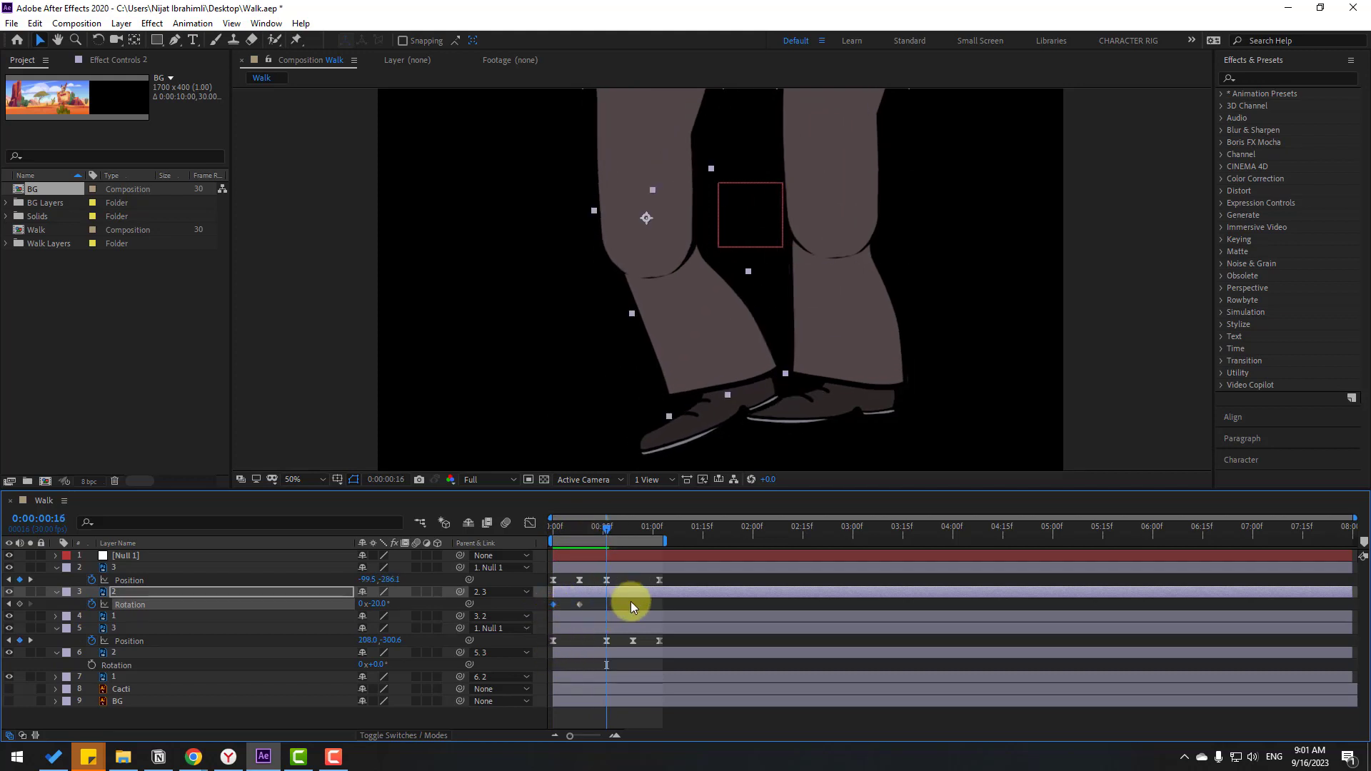
key(ctrl+c)
key(ctrl+v)
Apply Easy Ease to the front shin's Rotation keyframes and preview the knee bend
right_click(554, 604)
mouse_move(643, 595)
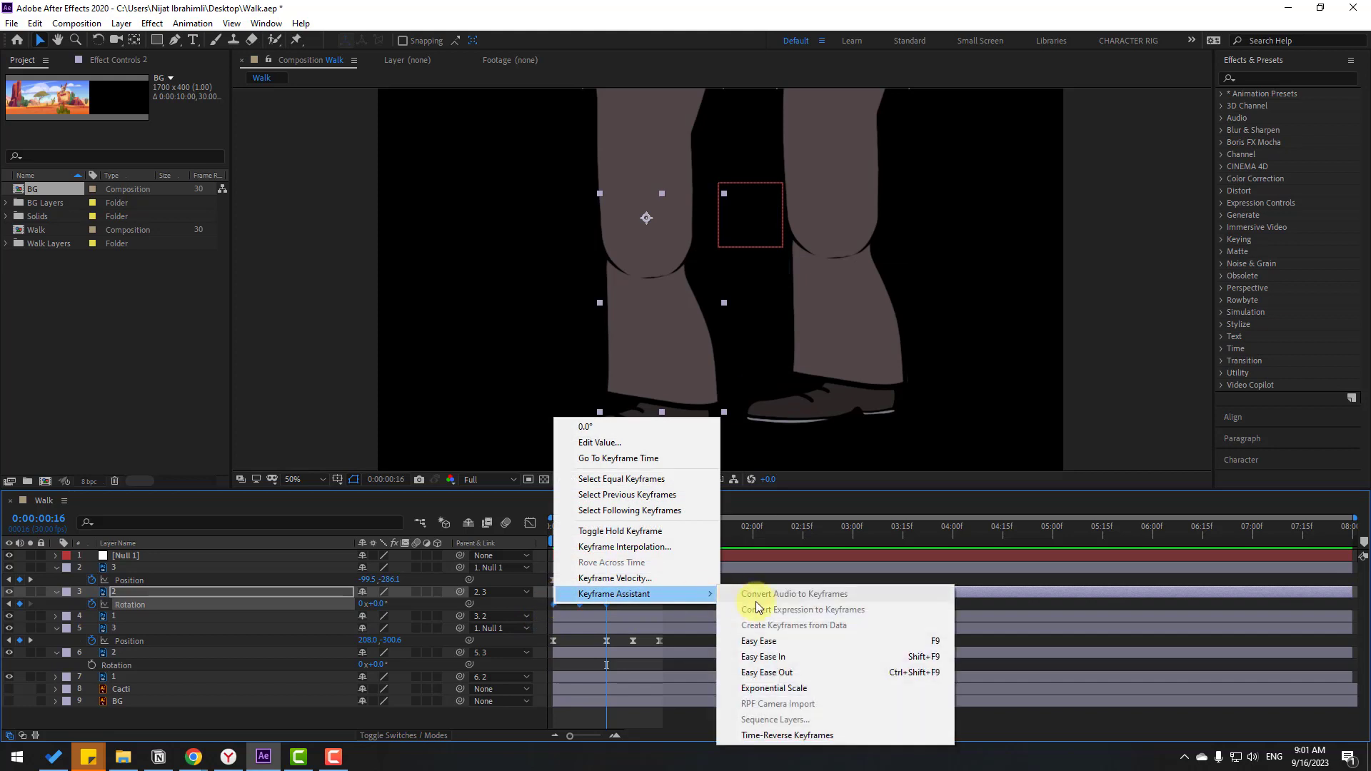
click(767, 636)
click(684, 603)
key(space)
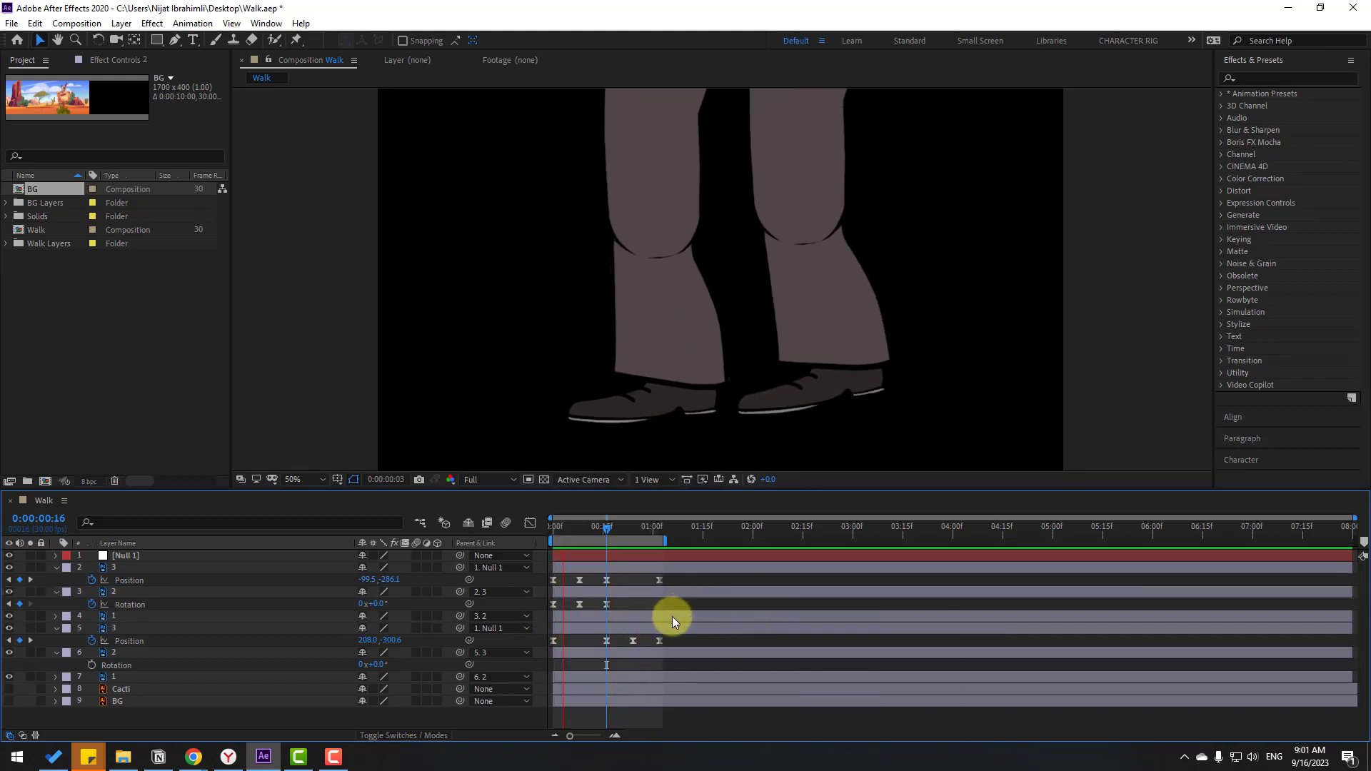
key(space)
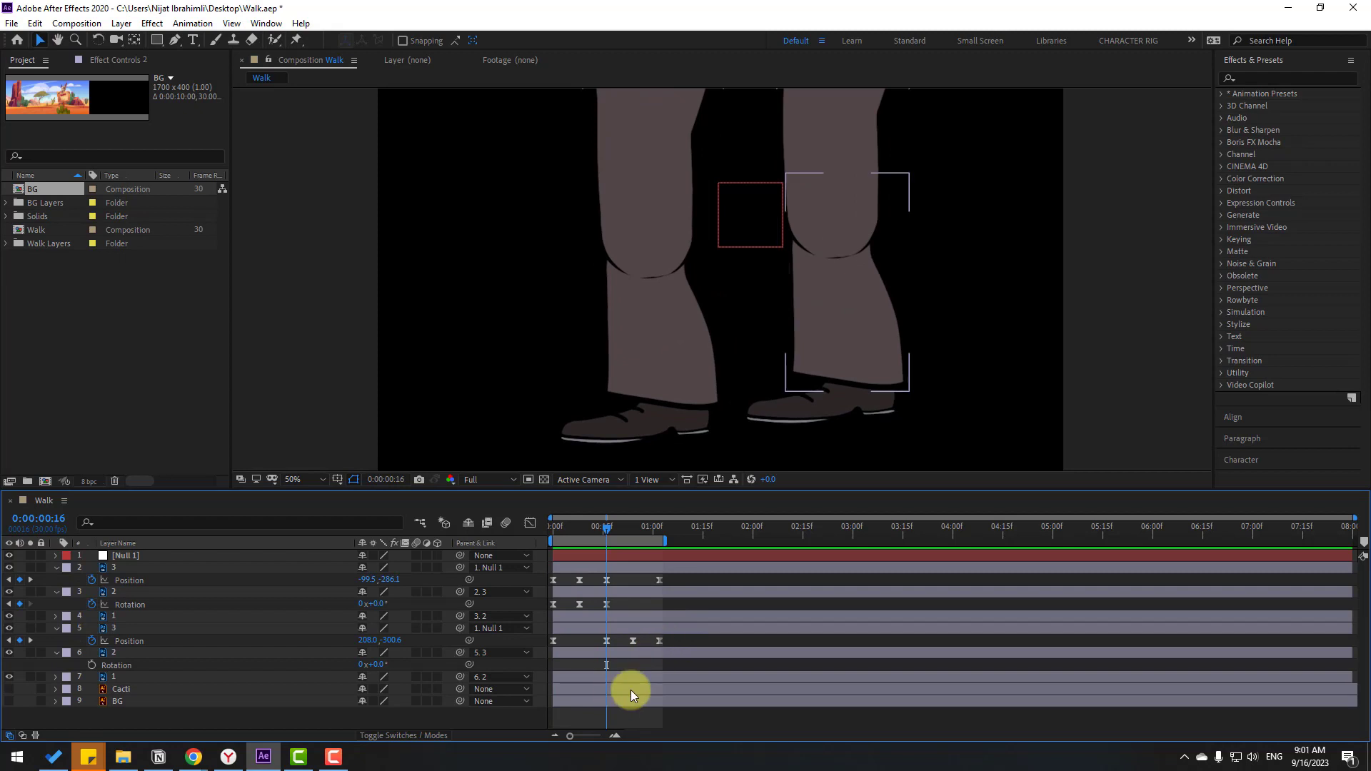
Keyframe the back shin's Rotation at 0° at 0:00:00:16, -23° at 0:00:00:24 and 0° at 0:00:01:02
click(110, 652)
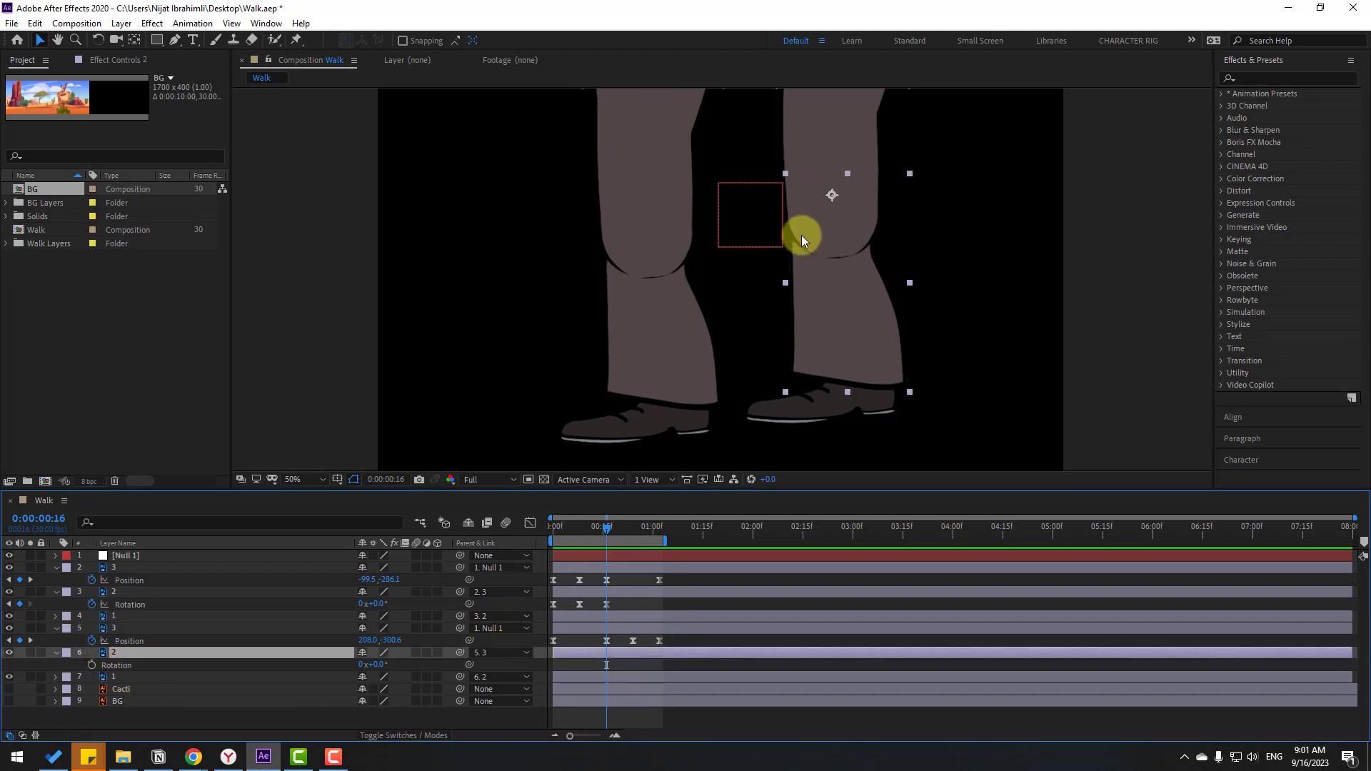
click(92, 665)
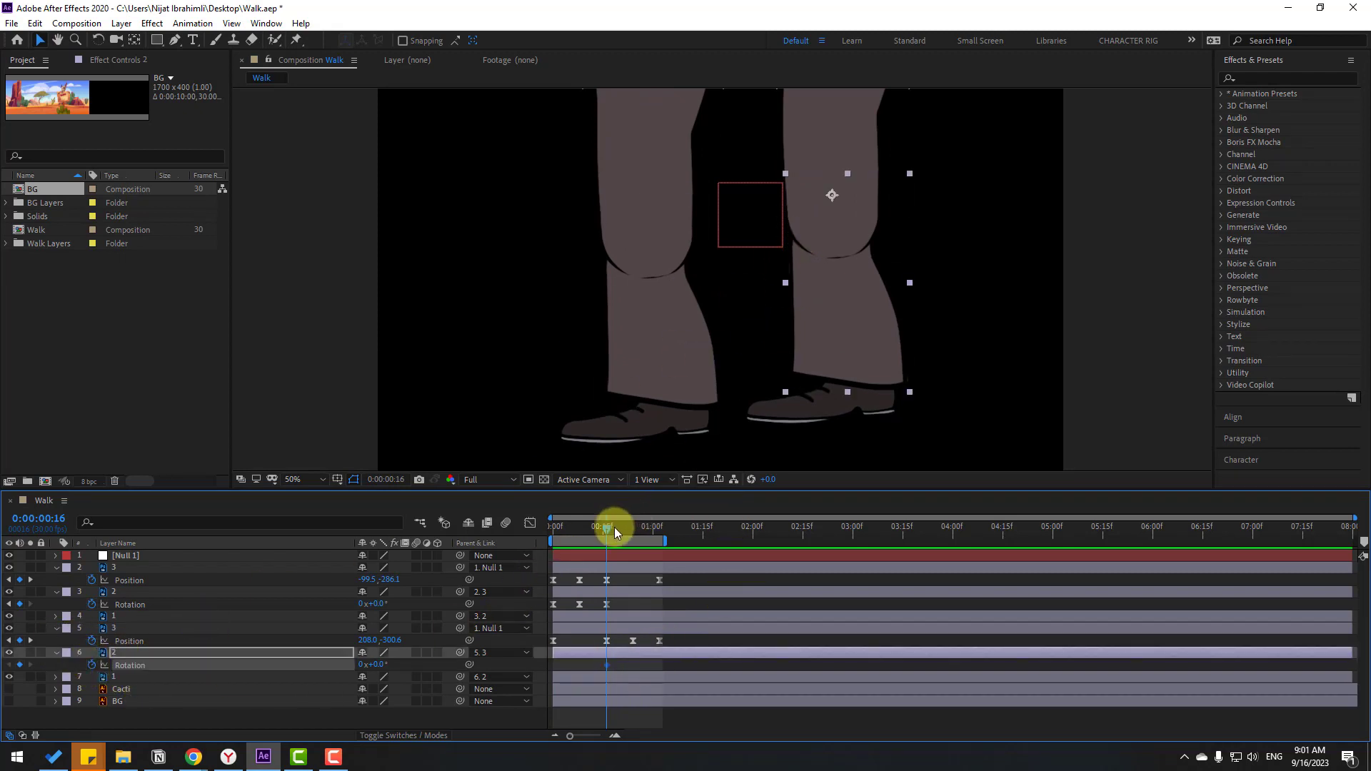
drag(614, 527, 635, 525)
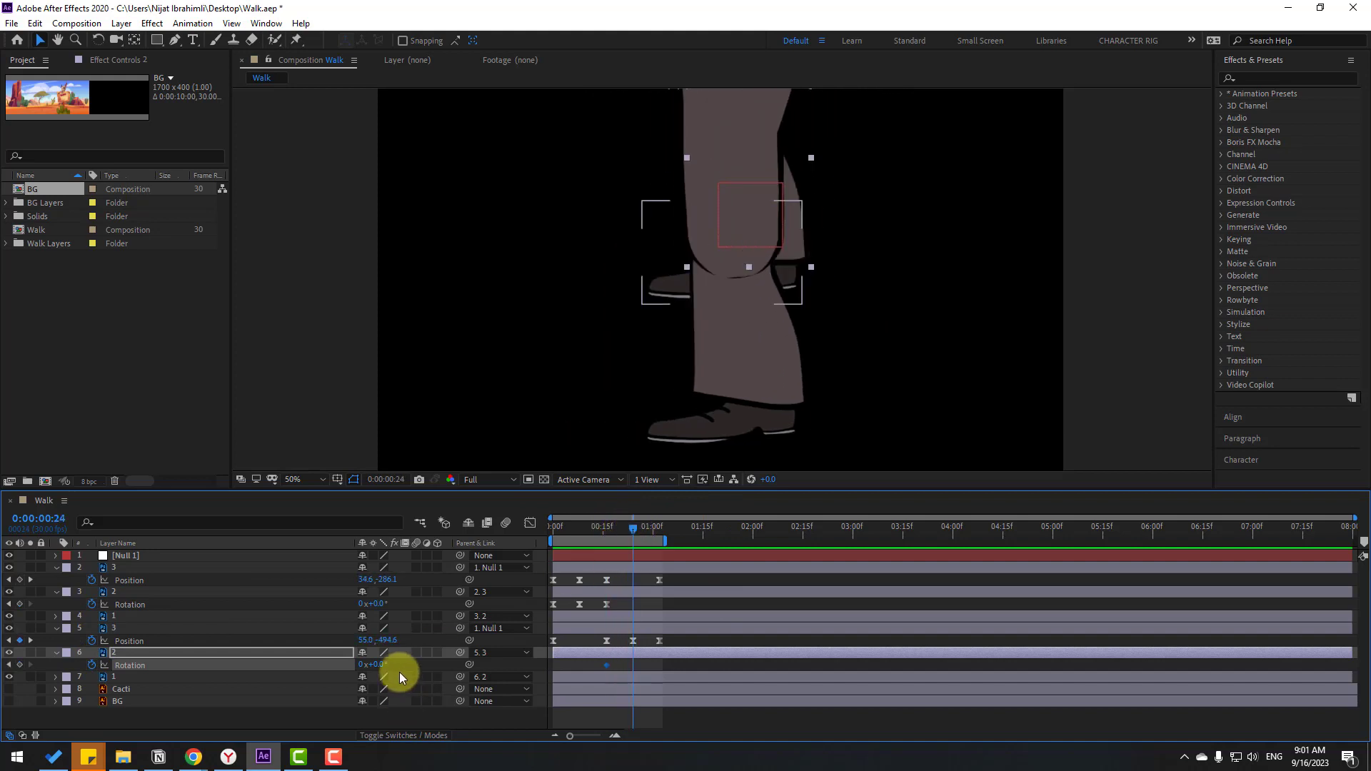
mouse_move(377, 667)
mouse_down()
mouse_move(394, 667)
mouse_move(366, 671)
mouse_up()
drag(644, 529, 658, 534)
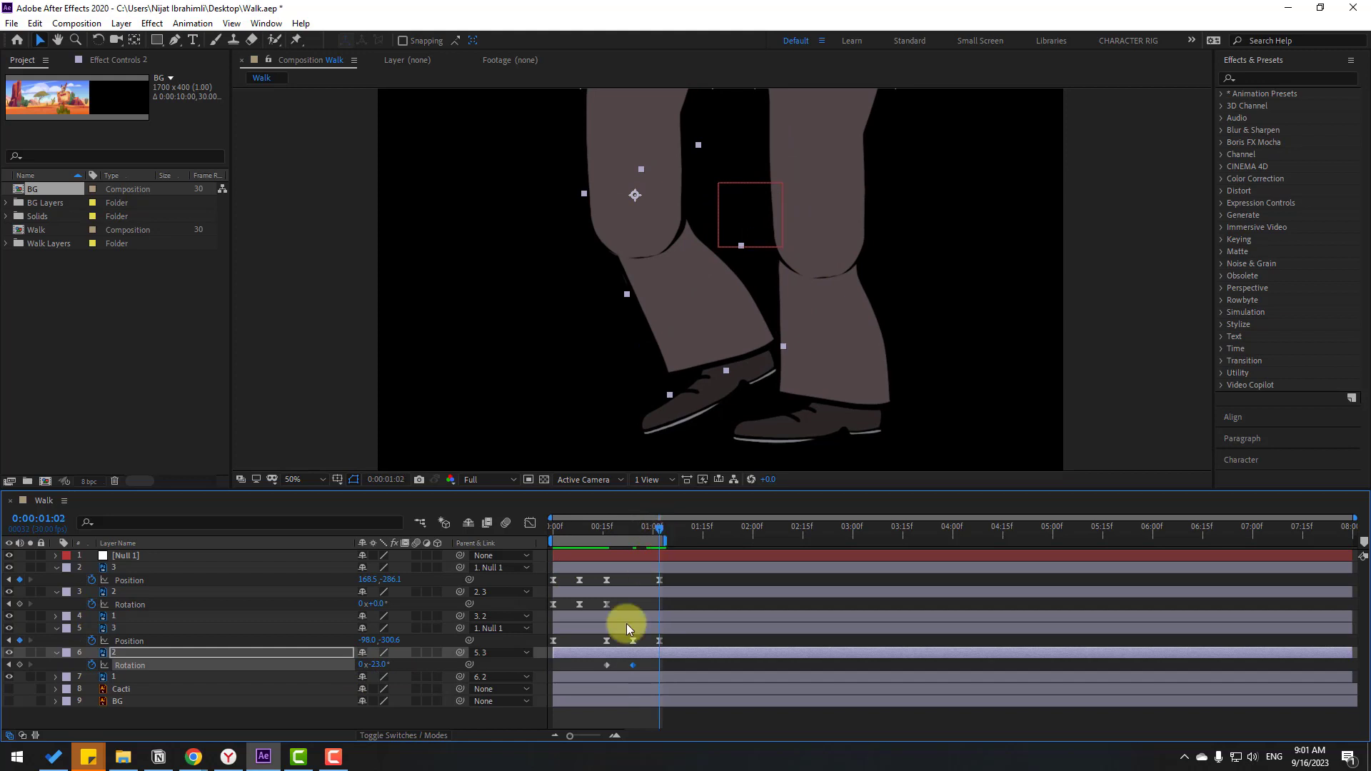
click(606, 666)
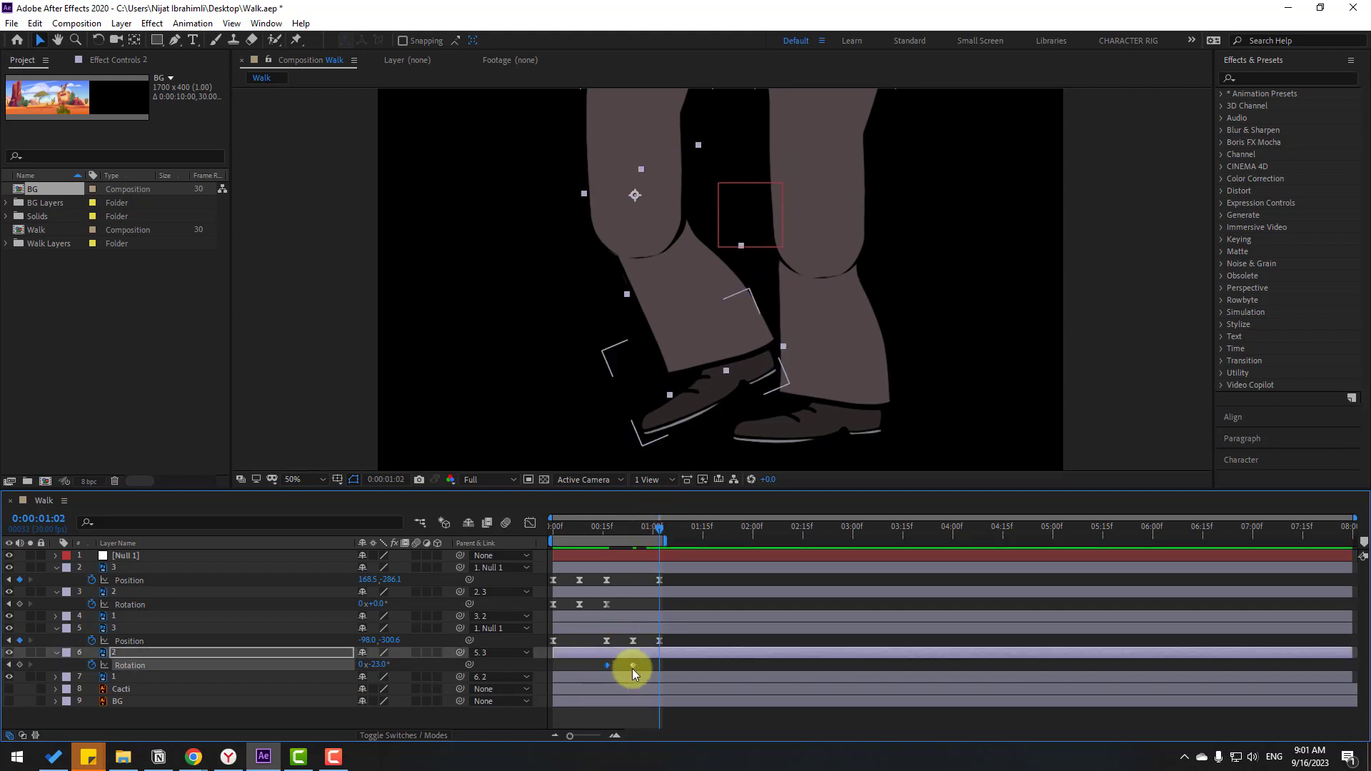
drag(368, 658, 376, 669)
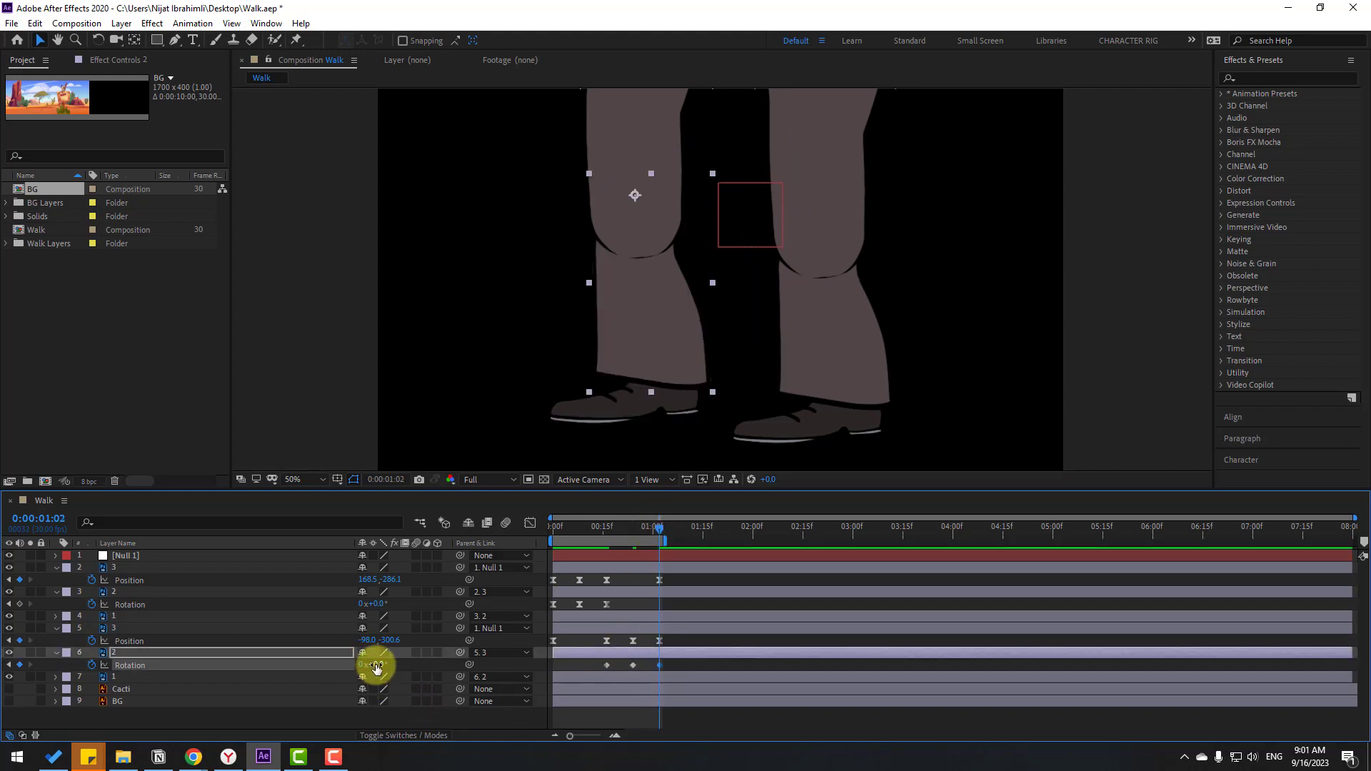
Apply Easy Ease to the back shin's three Rotation keyframes and preview the walk
drag(656, 670, 607, 666)
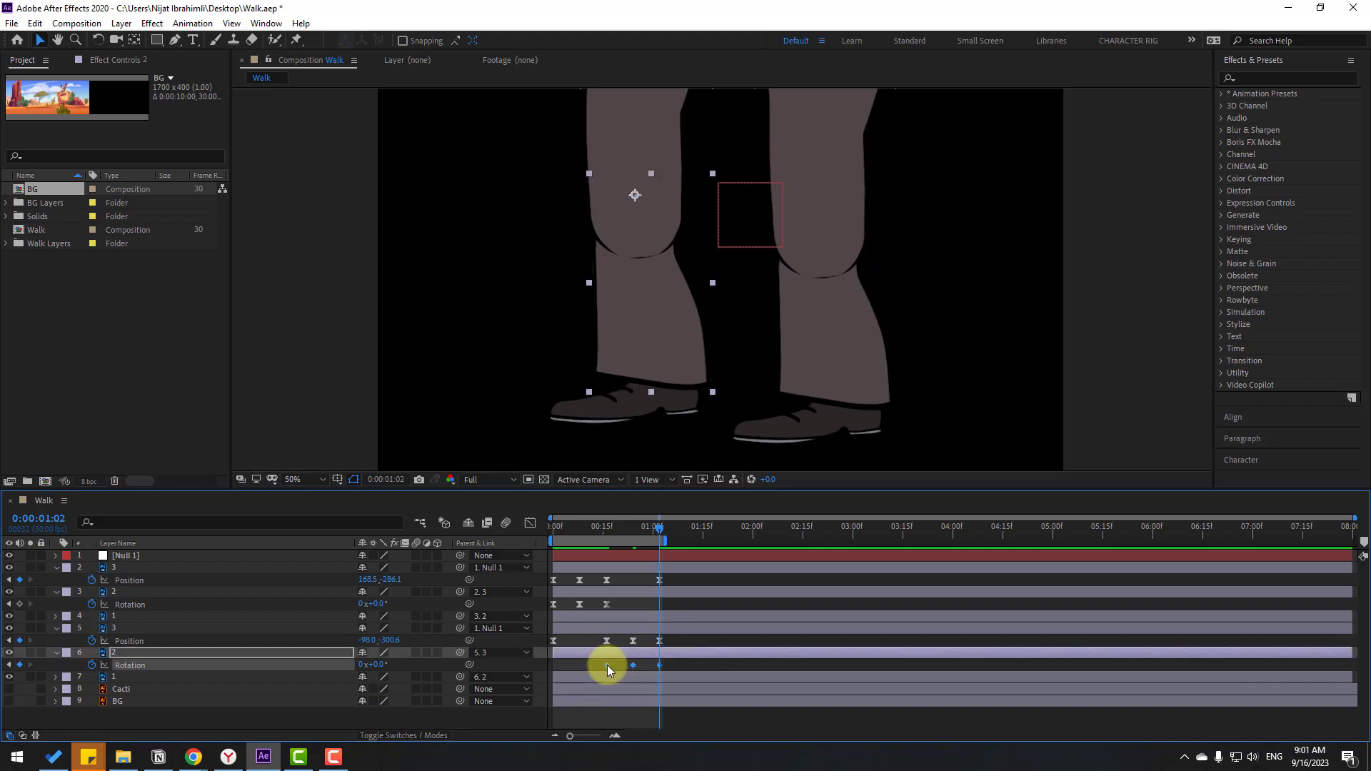
right_click(607, 666)
mouse_move(685, 652)
click(800, 561)
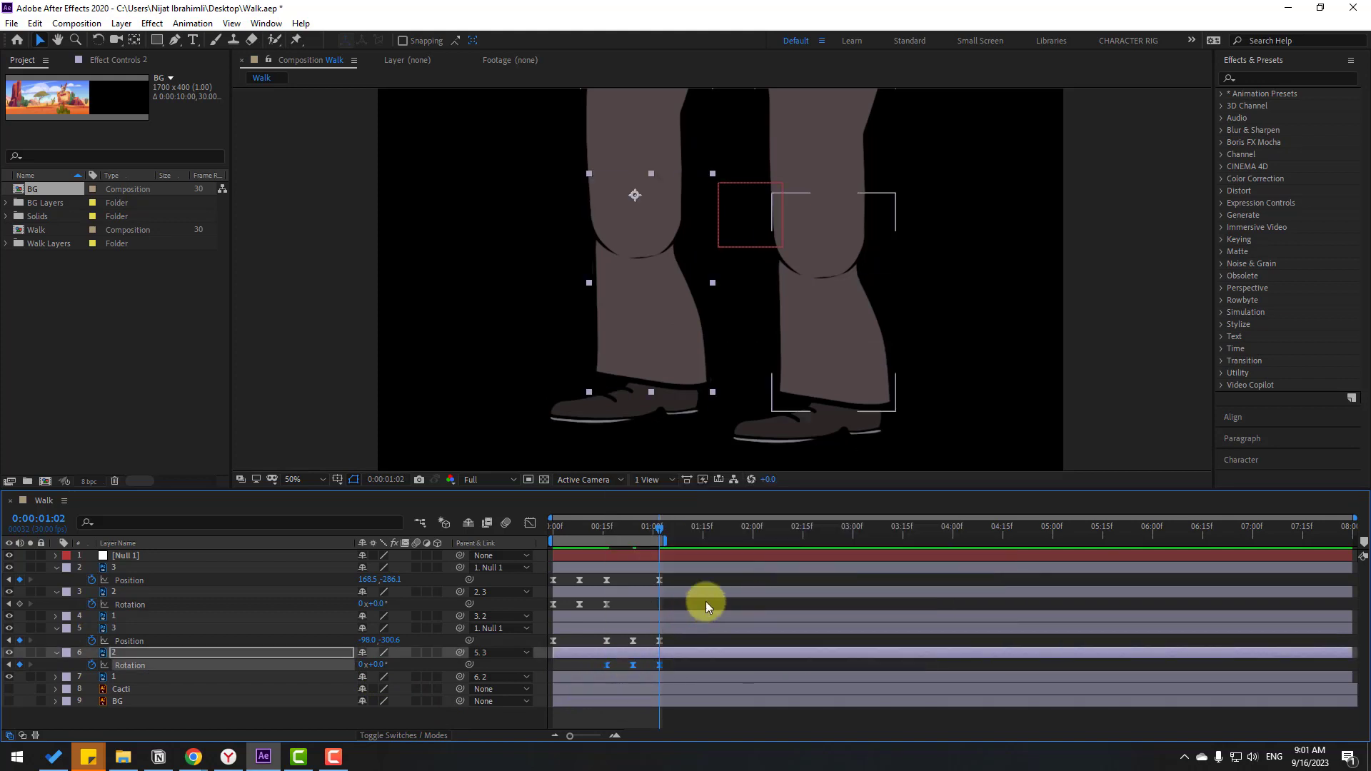
click(705, 602)
key(space)
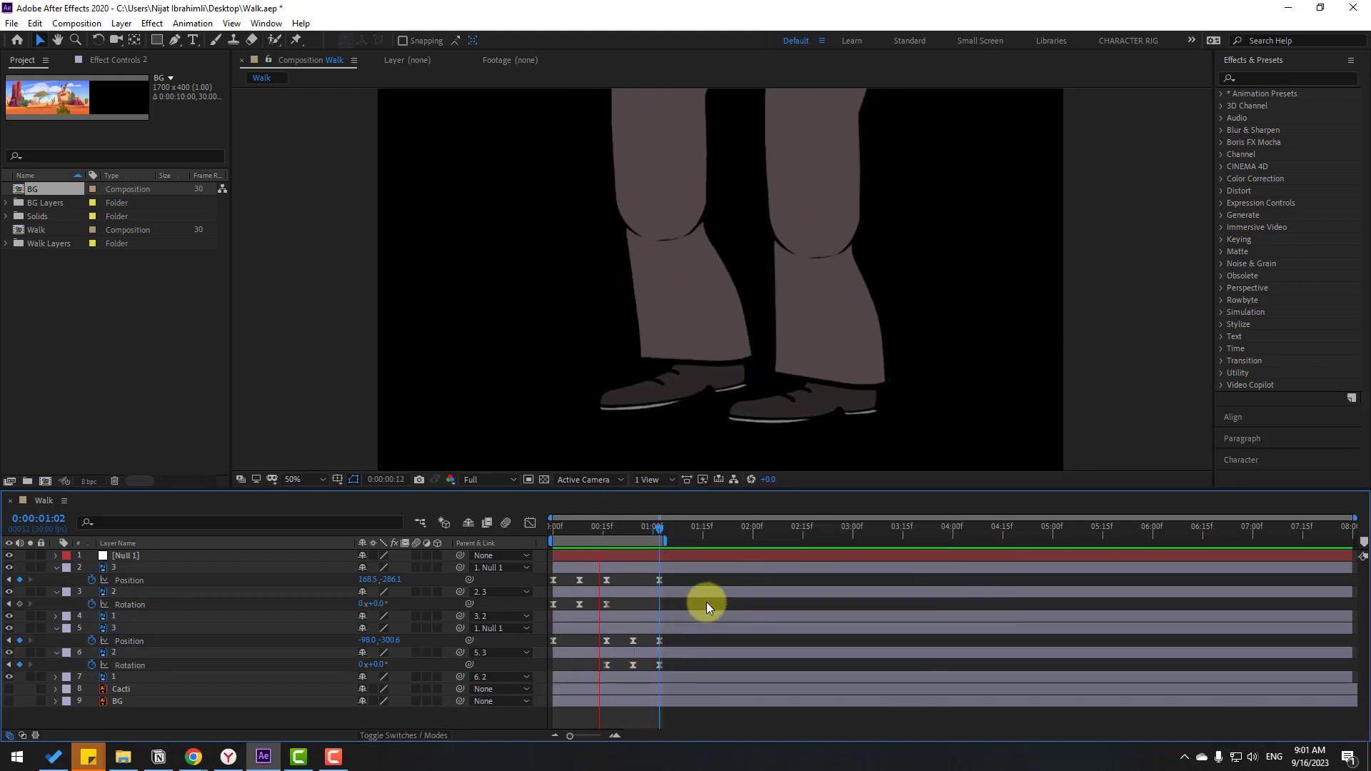
key(space)
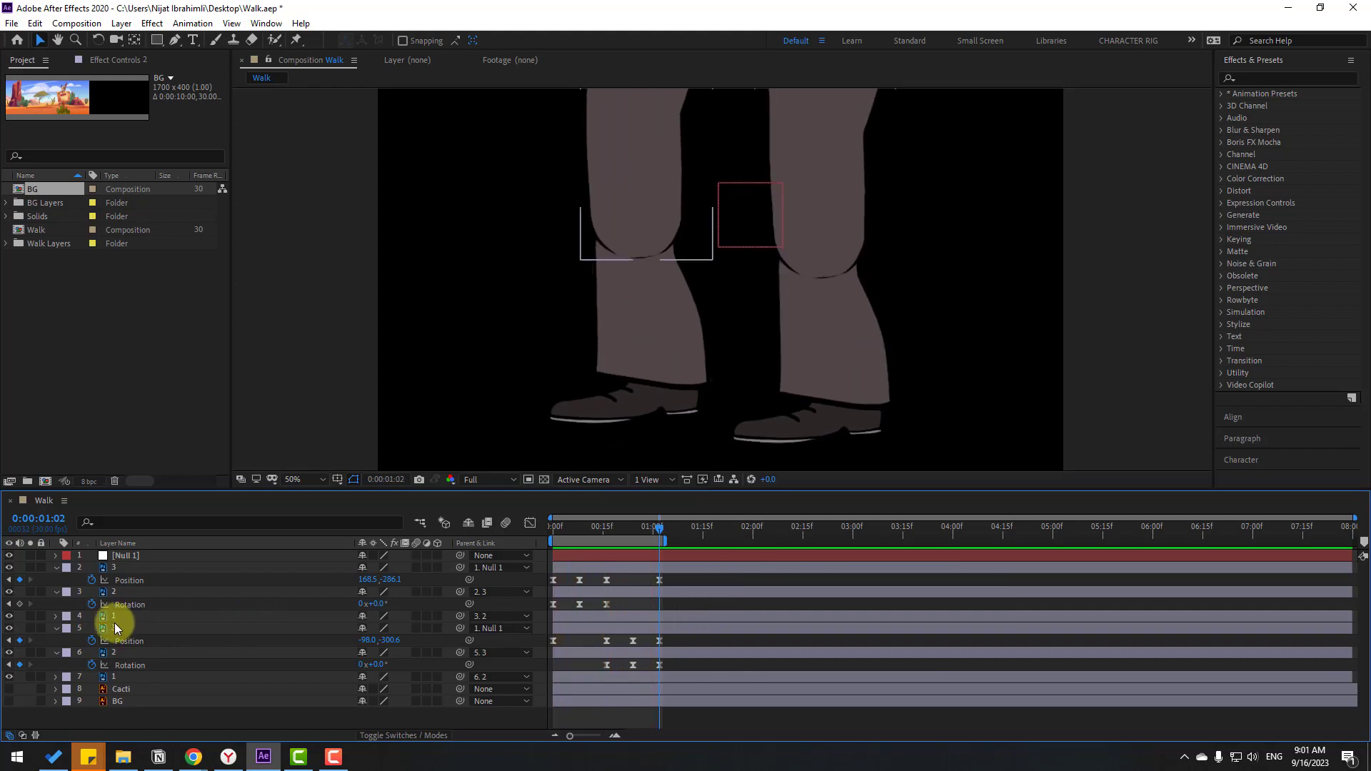
Return to the first frame and reveal the Rotation property of both foot layers
click(117, 615)
ctrl+click(209, 677)
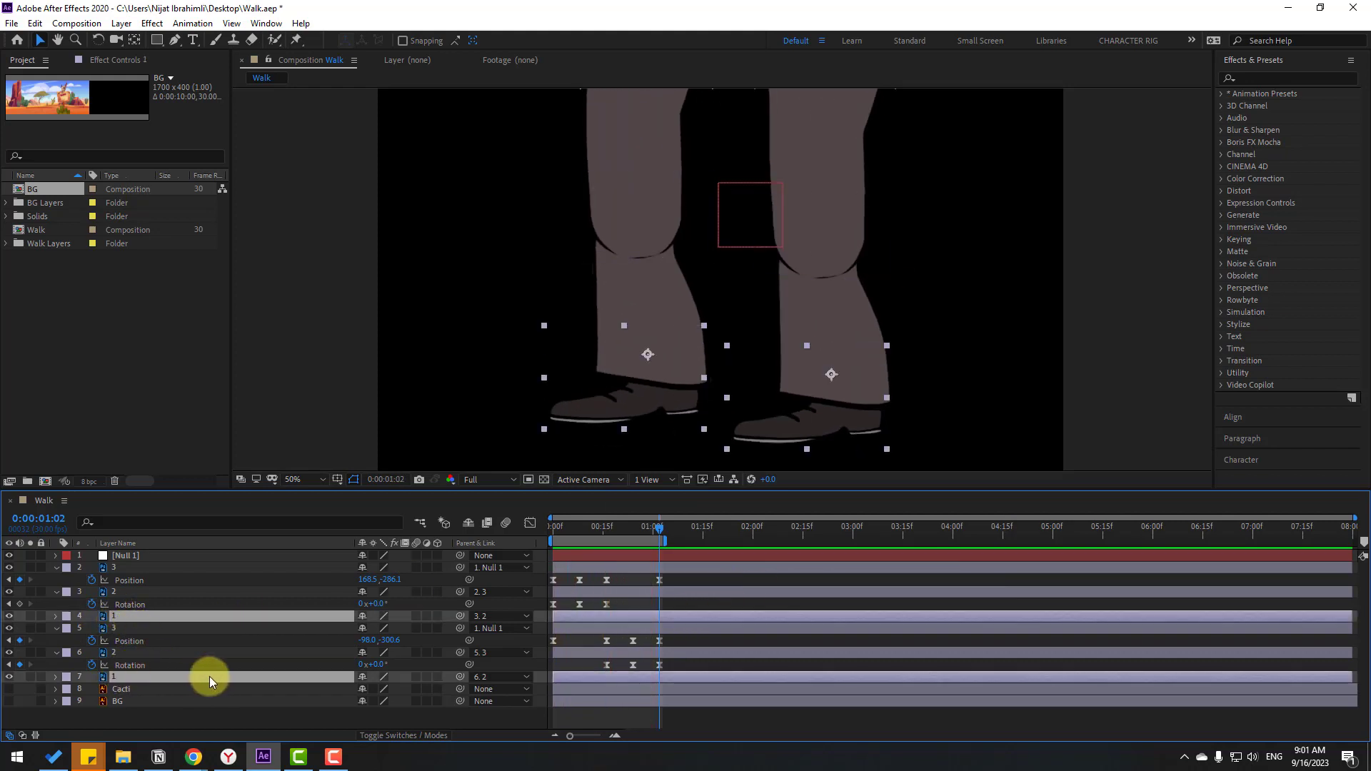
drag(612, 526, 554, 533)
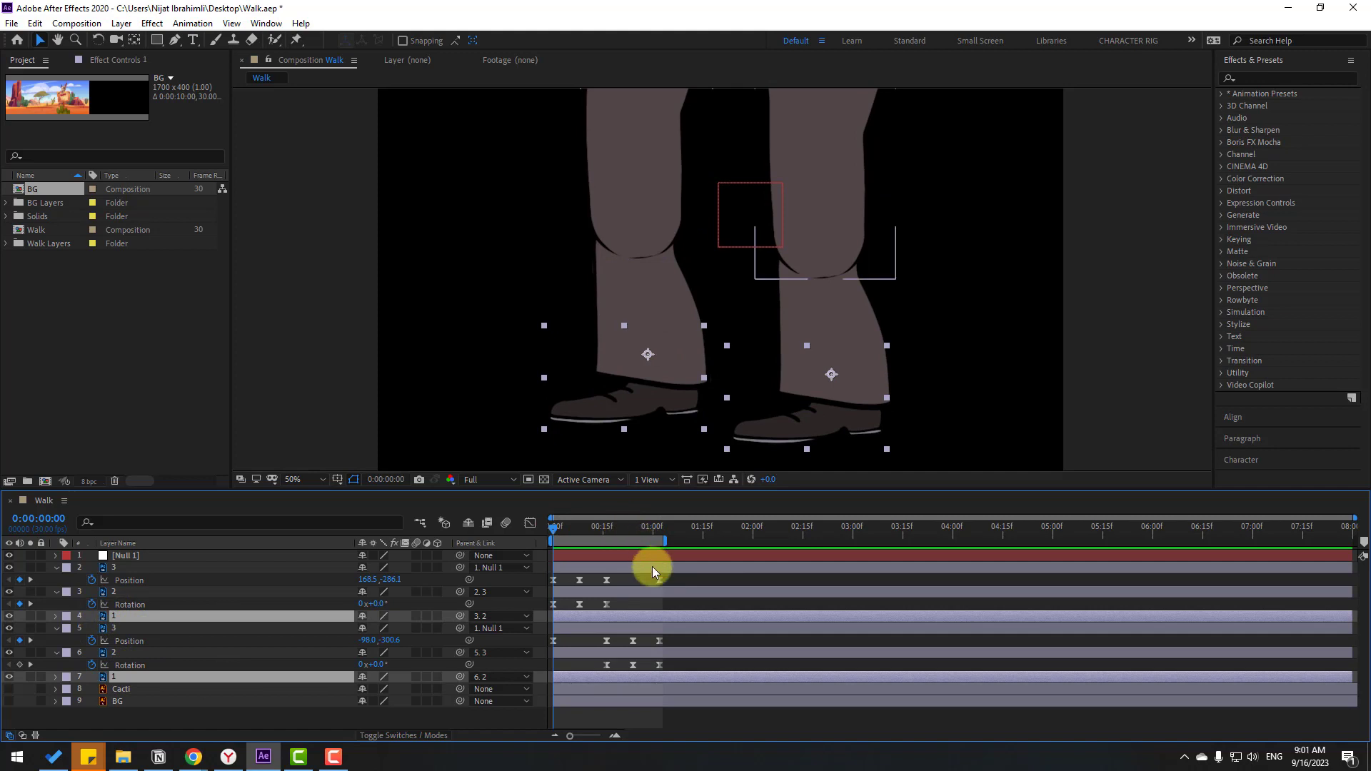
key(alt+shift+r)
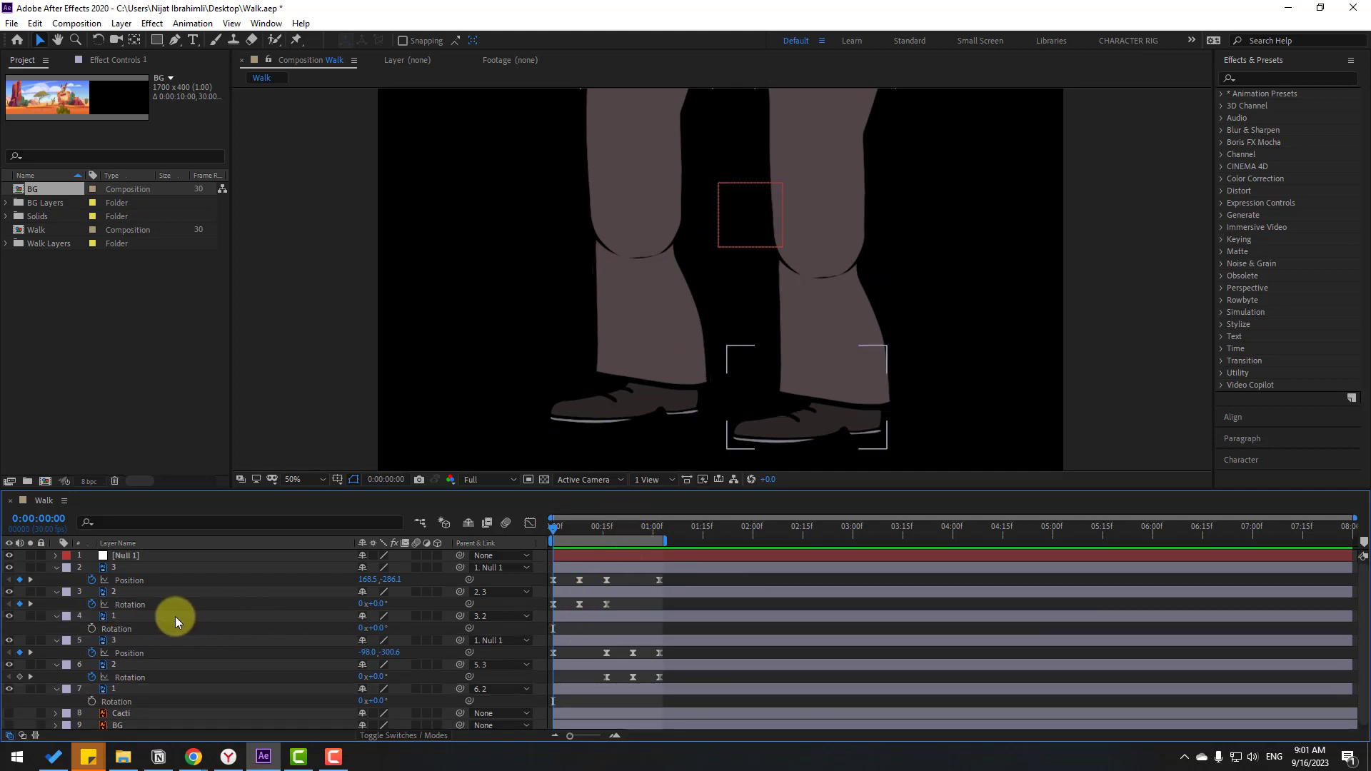
Keyframe the front foot's Rotation at 0° on the first frame and -15° at 0:00:00:08
click(130, 615)
click(91, 628)
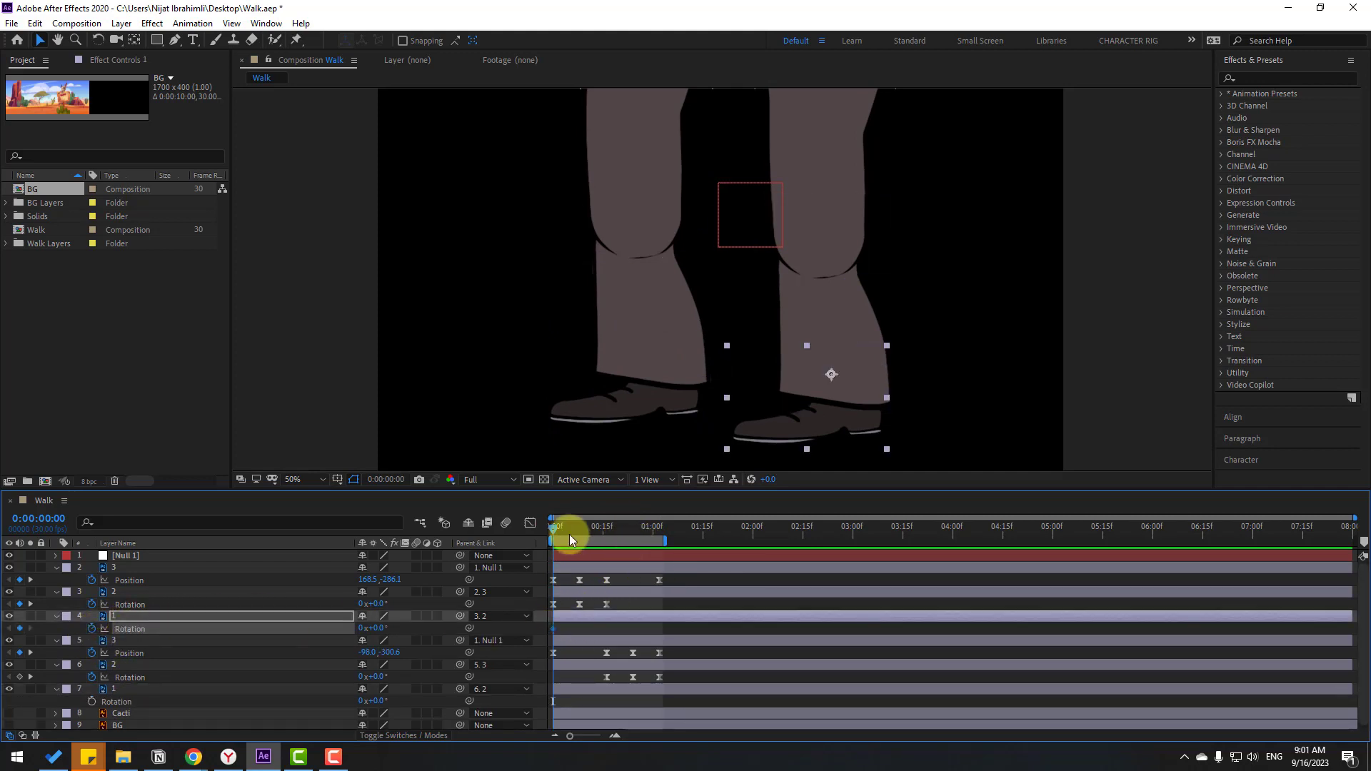
click(569, 532)
drag(569, 530, 584, 531)
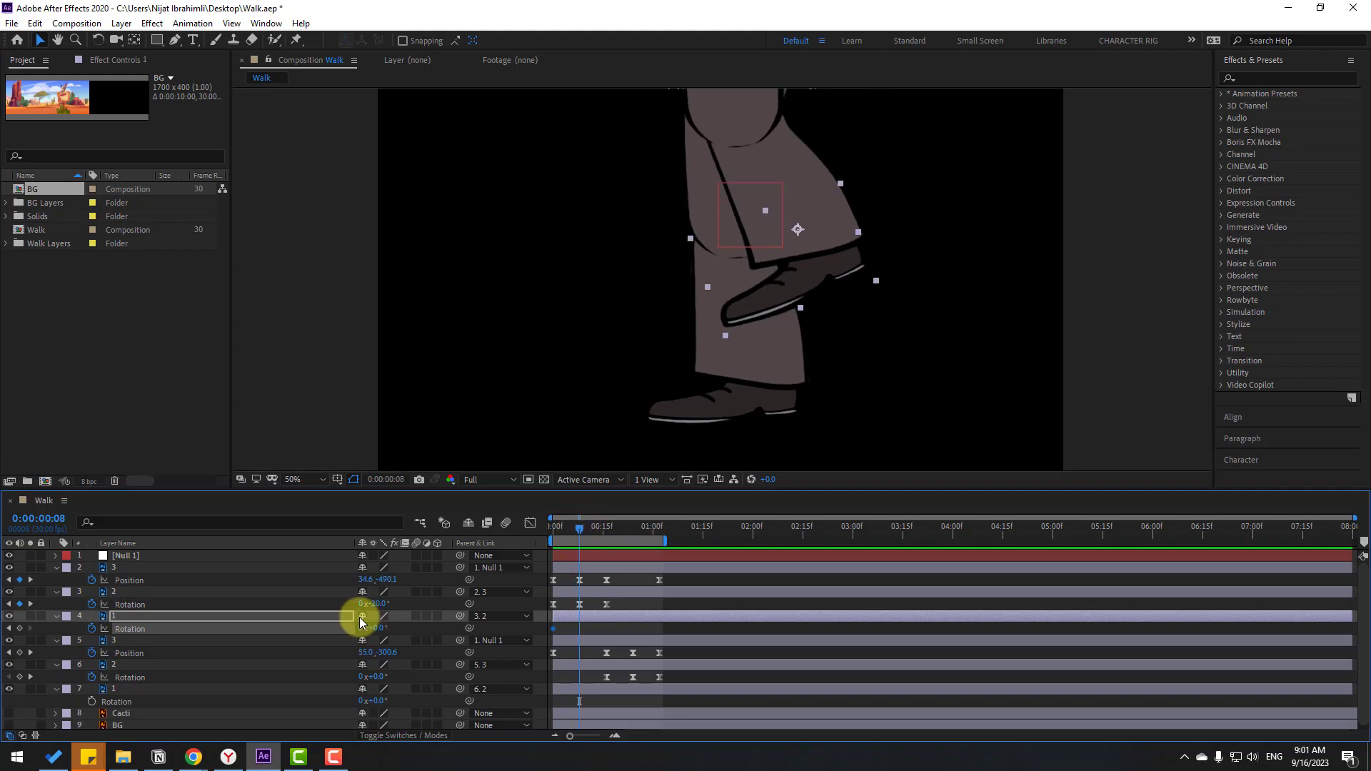
drag(383, 628, 367, 621)
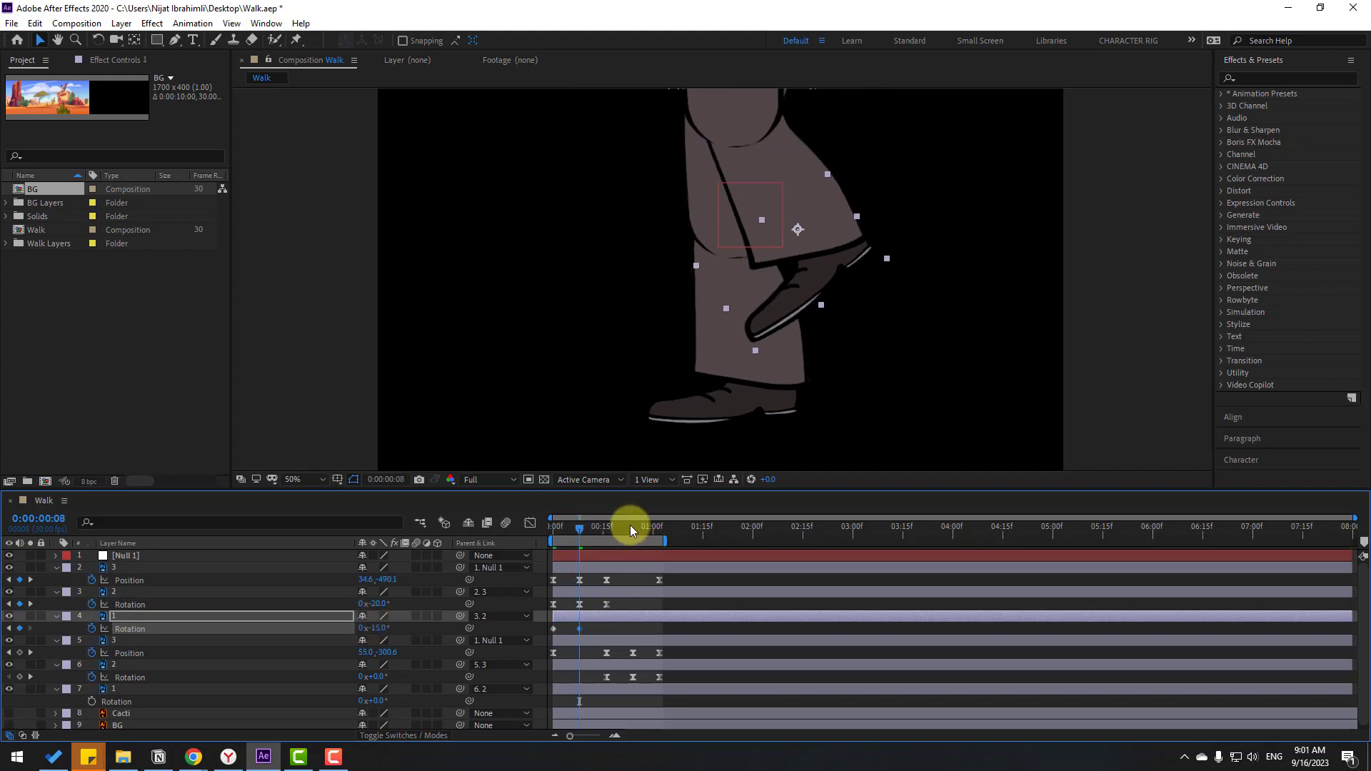
Keyframe the front foot's Rotation at 0° at 0:00:00:16
mouse_move(627, 526)
mouse_down()
mouse_move(549, 532)
mouse_move(606, 526)
mouse_up()
click(384, 629)
text(0)
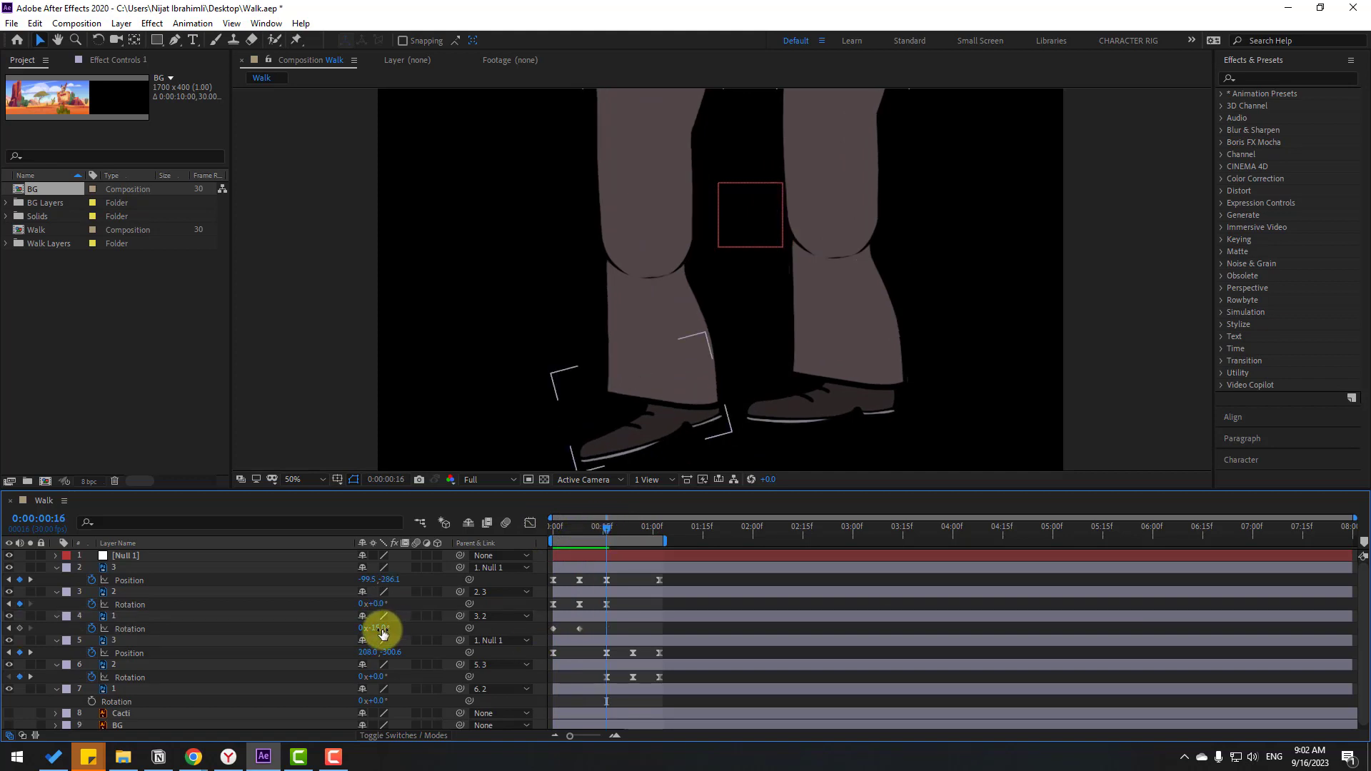
key(Return)
key(Return)
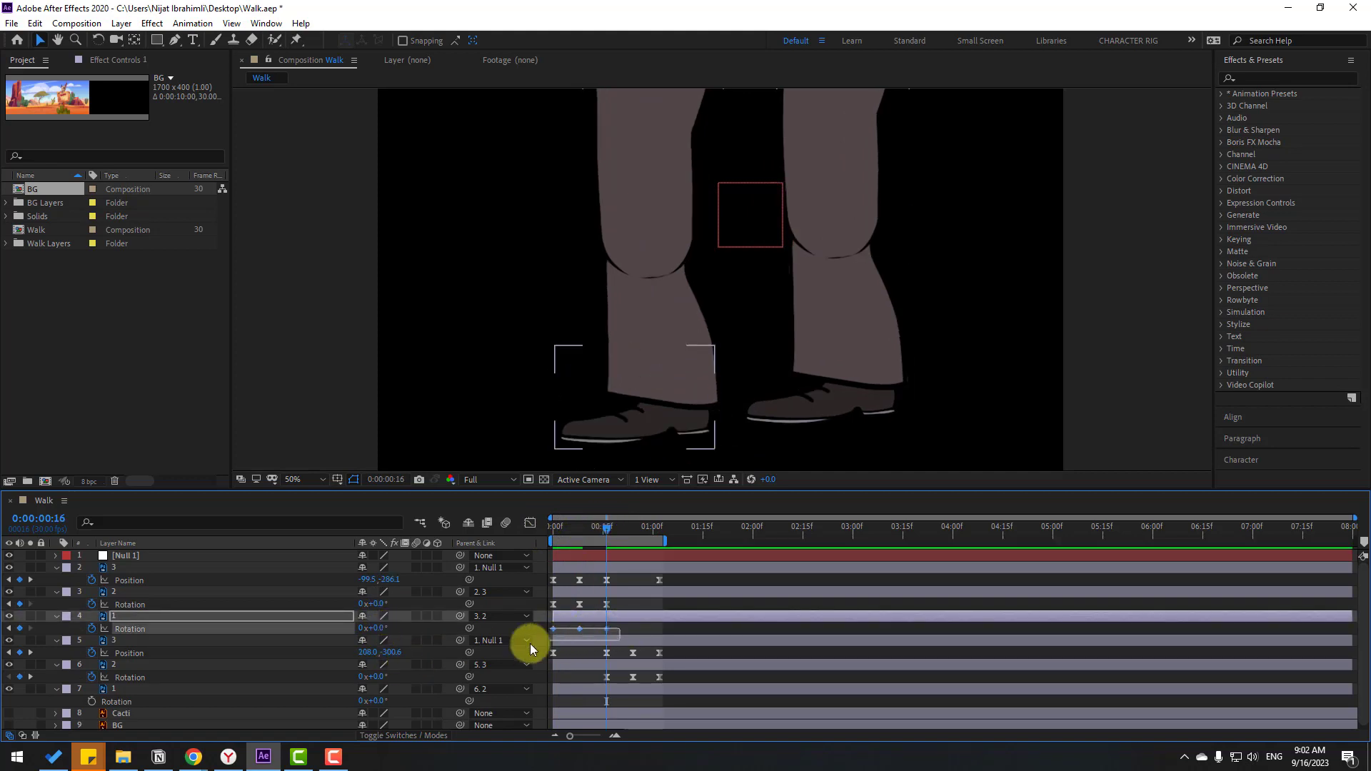
Apply Easy Ease to the front foot's three Rotation keyframes
right_click(552, 628)
mouse_move(628, 701)
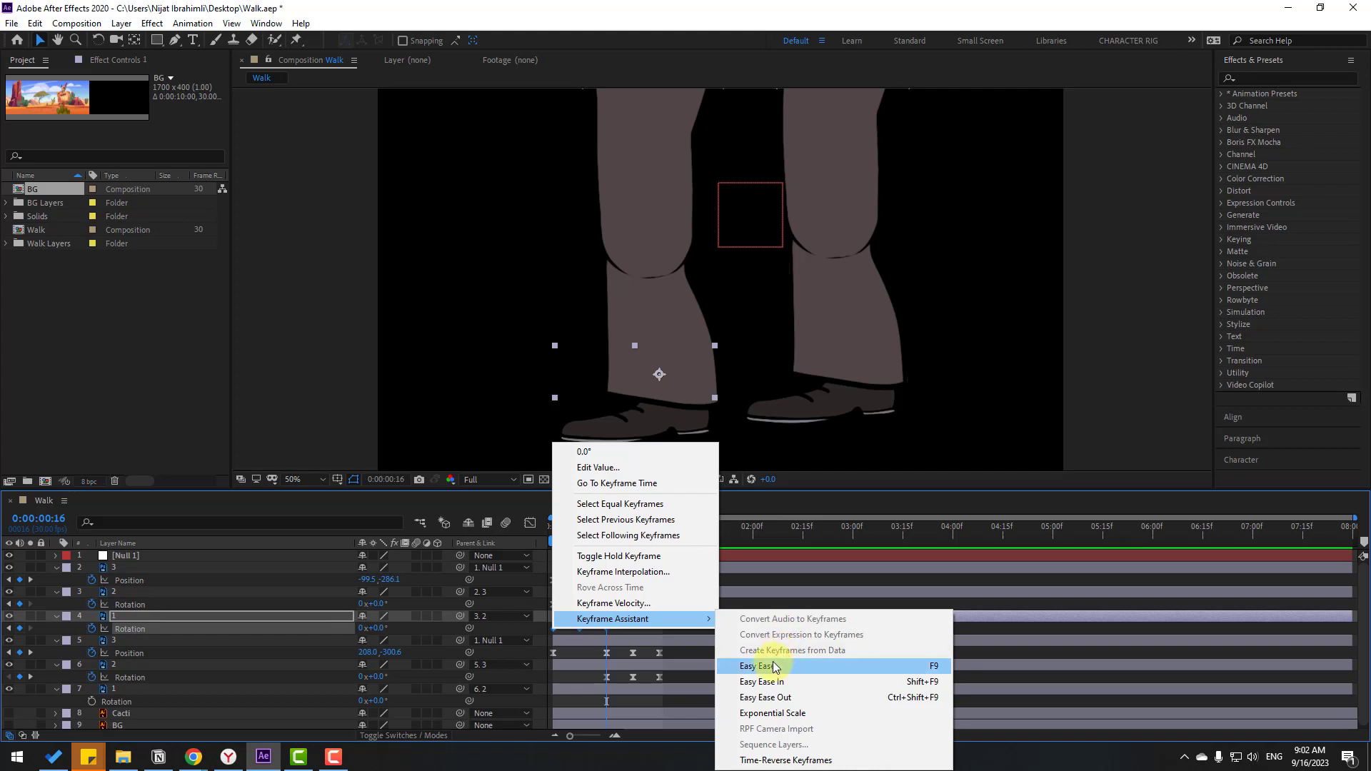
click(765, 744)
click(665, 635)
Keyframe the back foot's Rotation at 0° at 0:00:00:16, -16° at 0:00:00:24 and 0° at 0:00:01:02
click(108, 689)
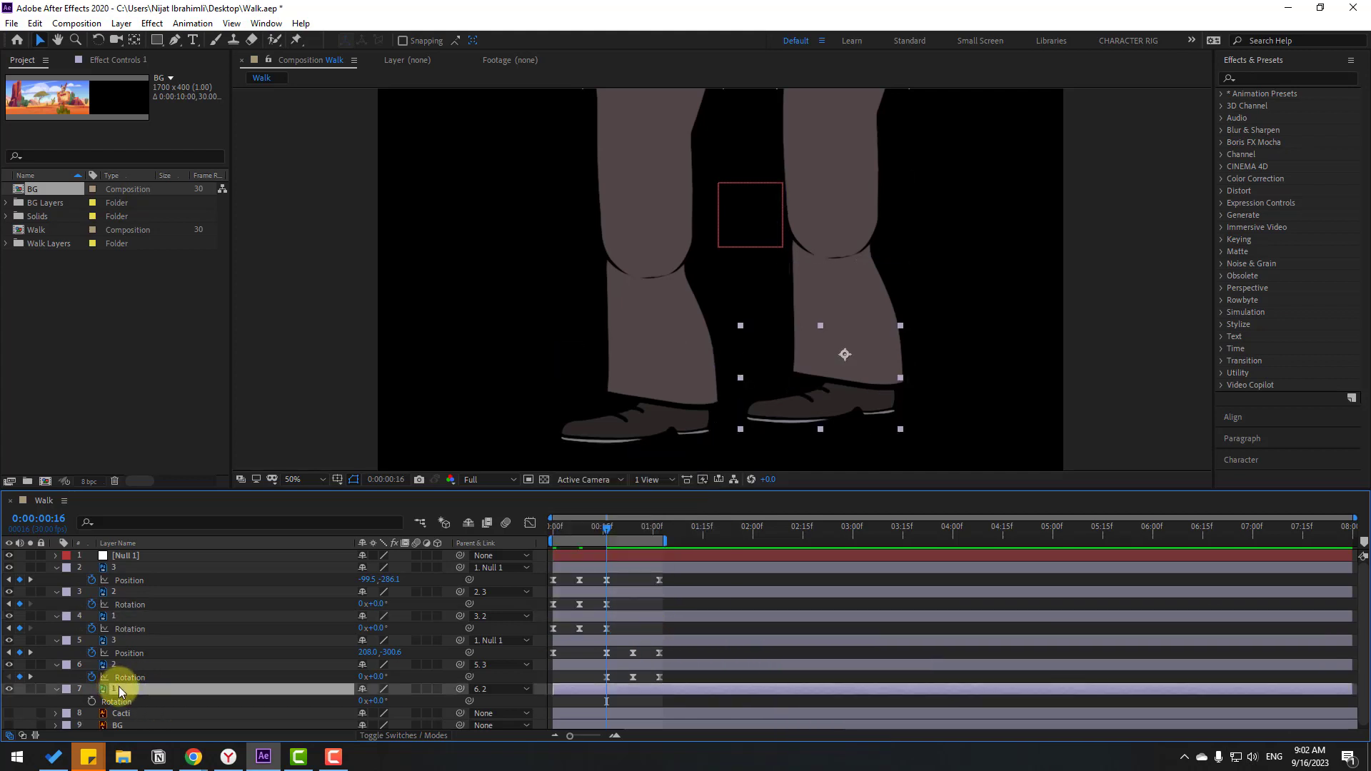
click(92, 702)
drag(572, 526, 633, 533)
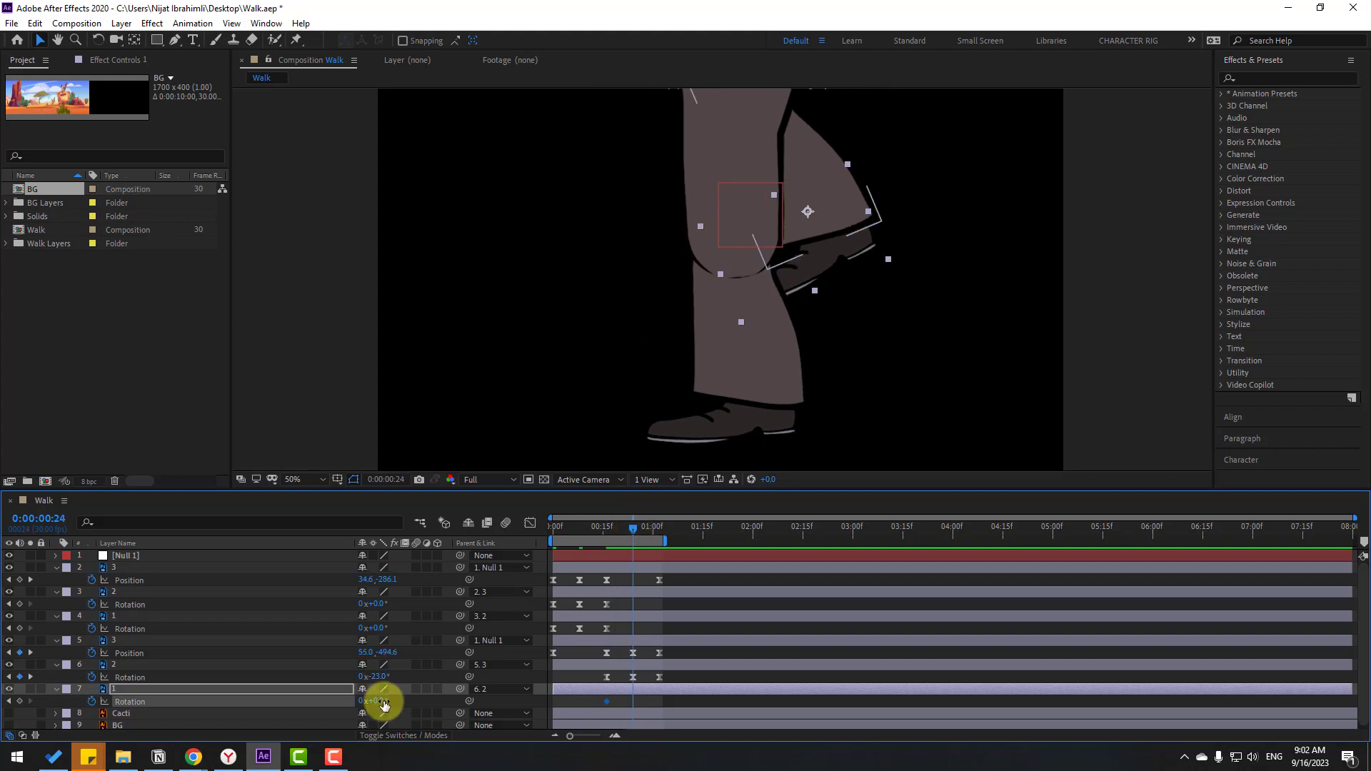
drag(380, 704, 373, 701)
drag(640, 528, 660, 529)
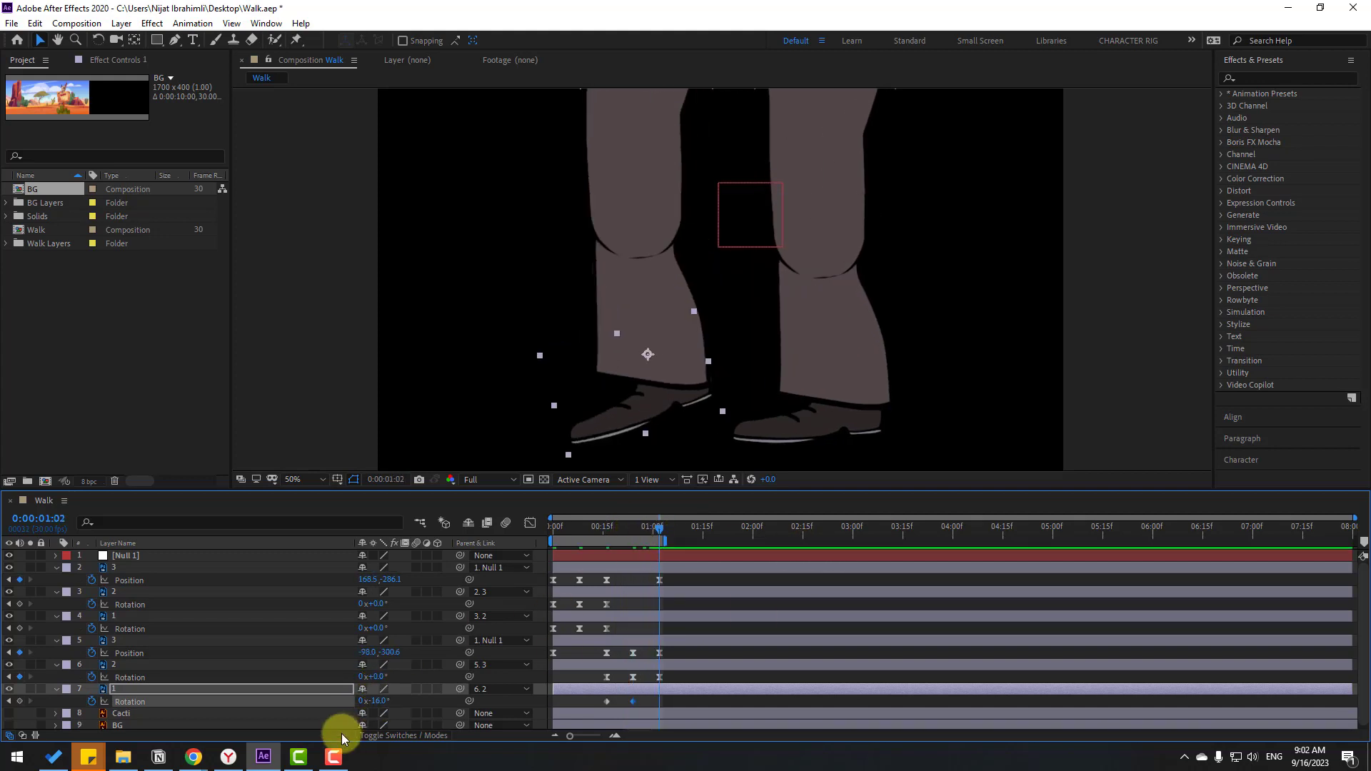
click(375, 701)
text(0)
key(Return)
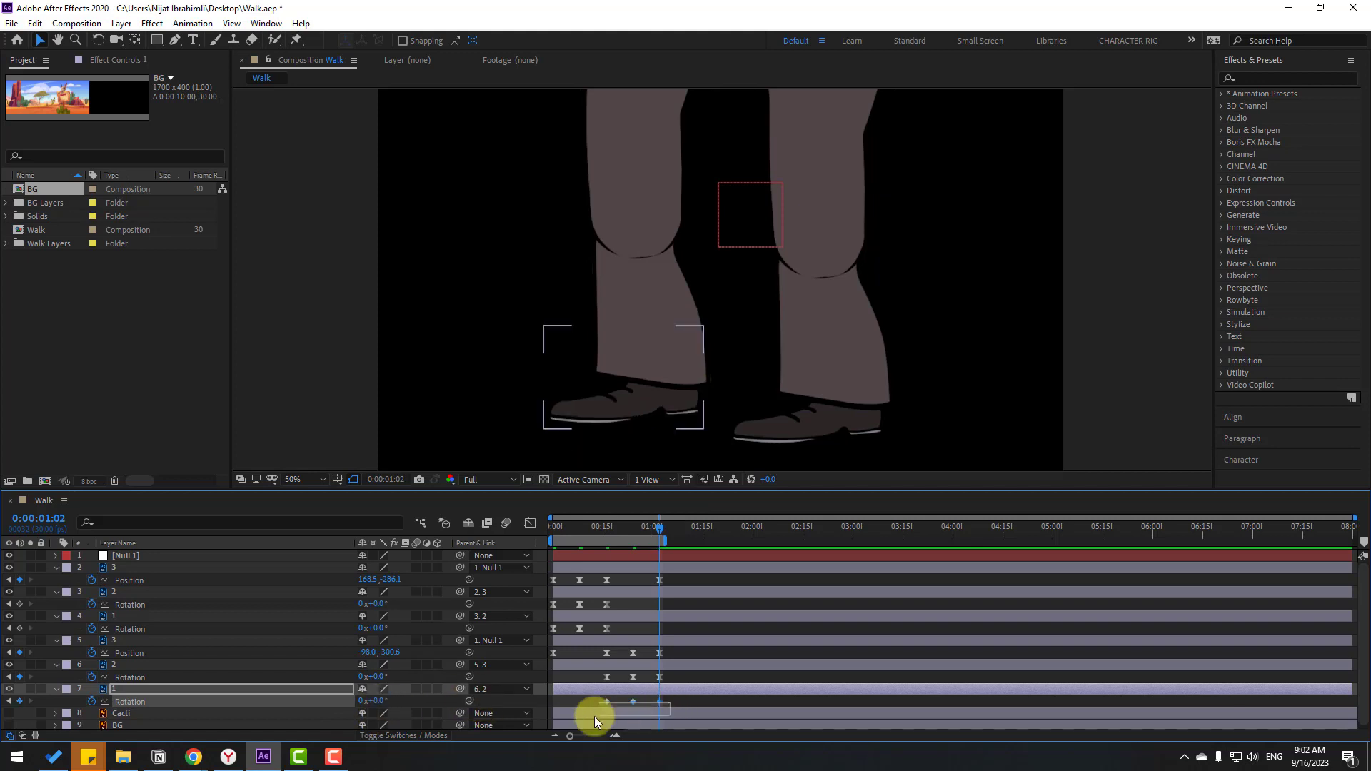
Apply Easy Ease to the back foot's three Rotation keyframes and preview the walk
right_click(607, 701)
mouse_move(625, 691)
click(943, 596)
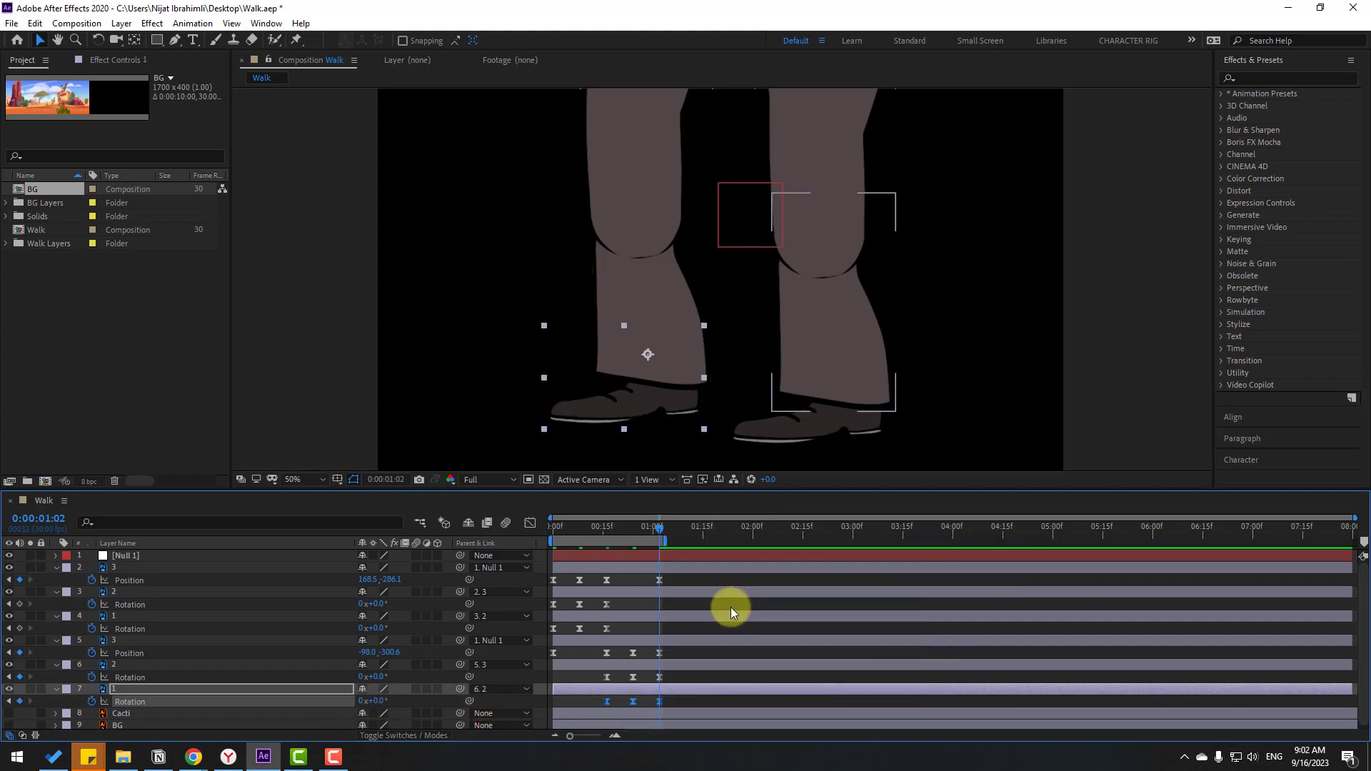
click(731, 607)
key(space)
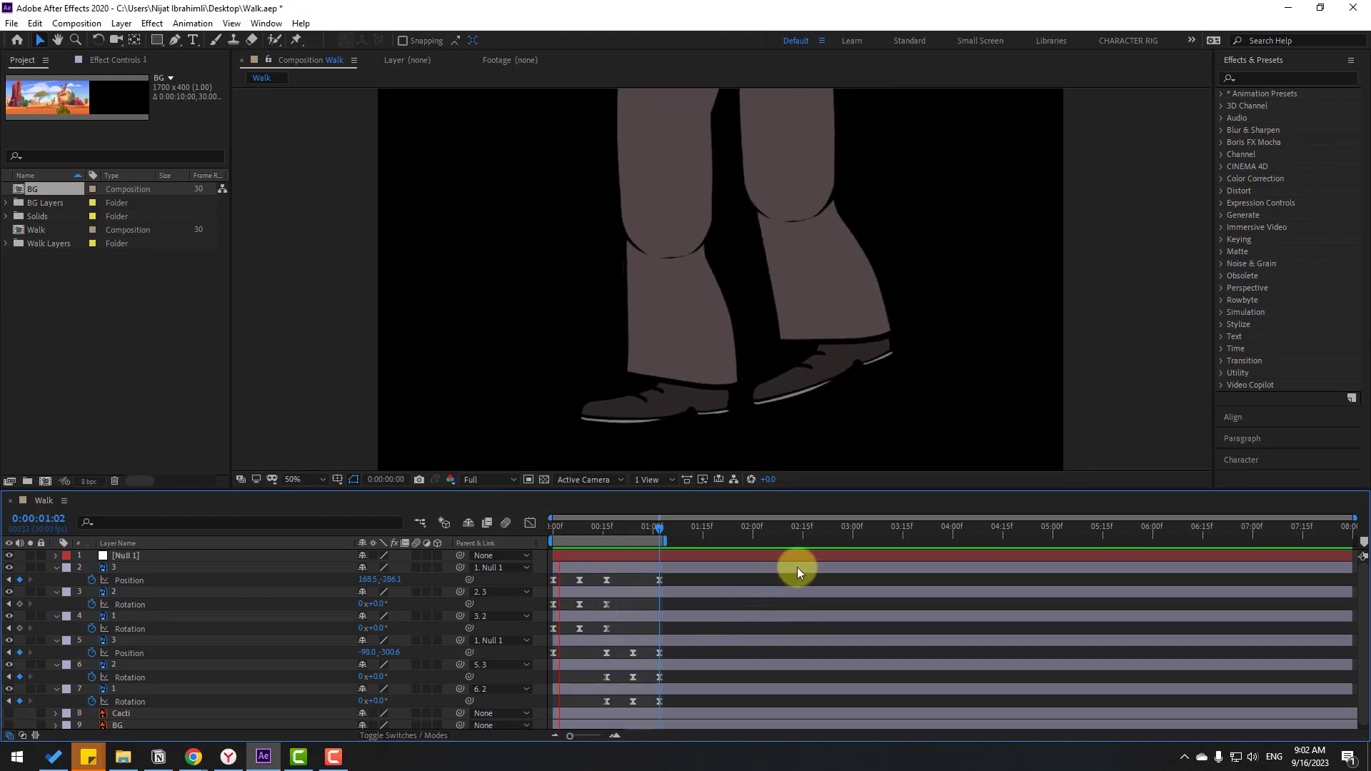
key(space)
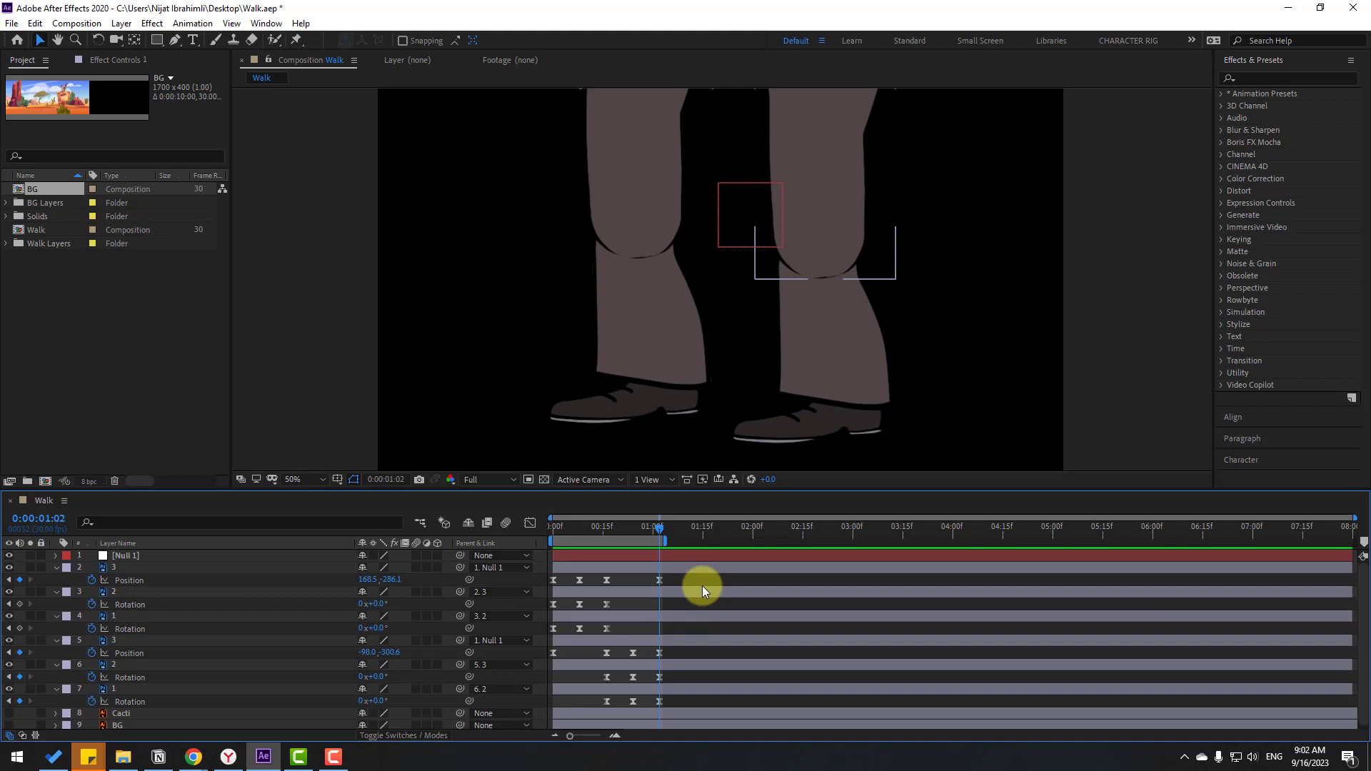
Extend the work area to about seven seconds and trim the composition to the work area
drag(665, 541, 1251, 550)
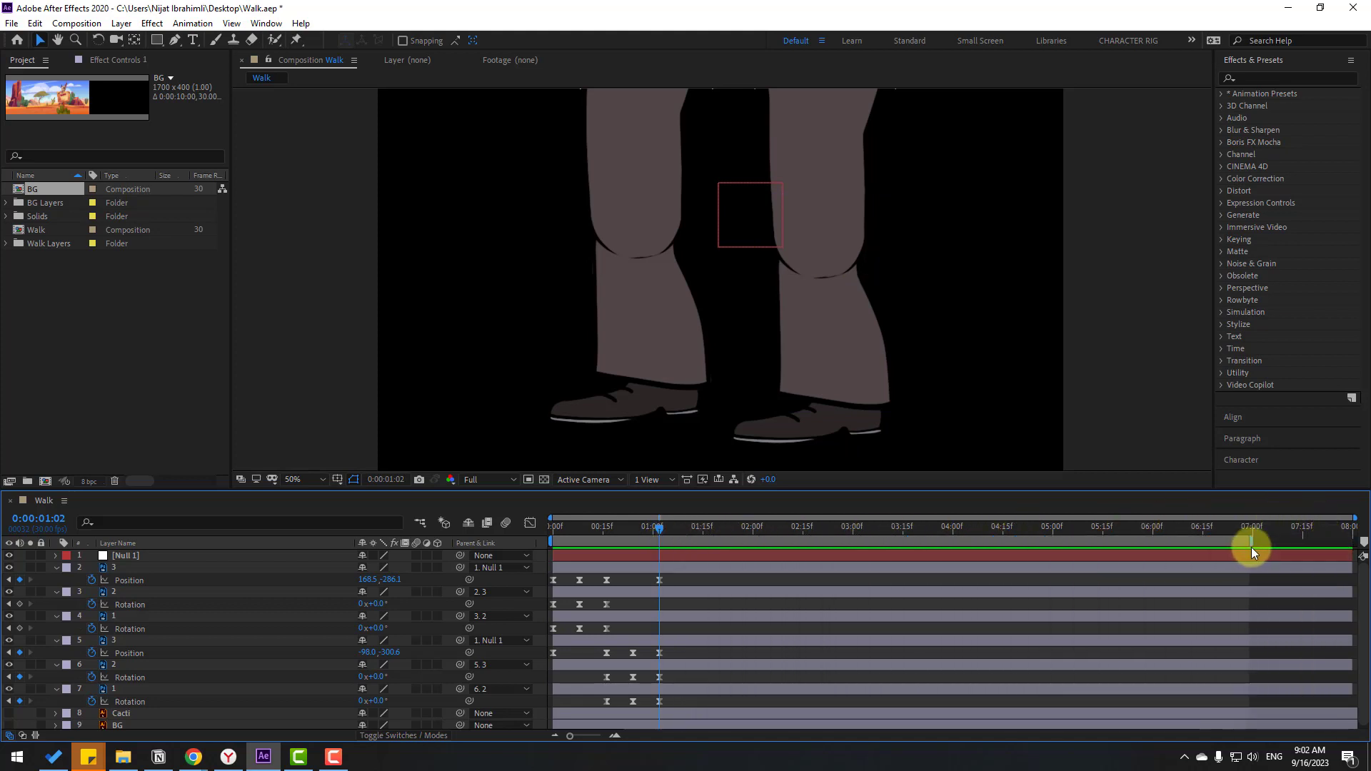
right_click(1237, 542)
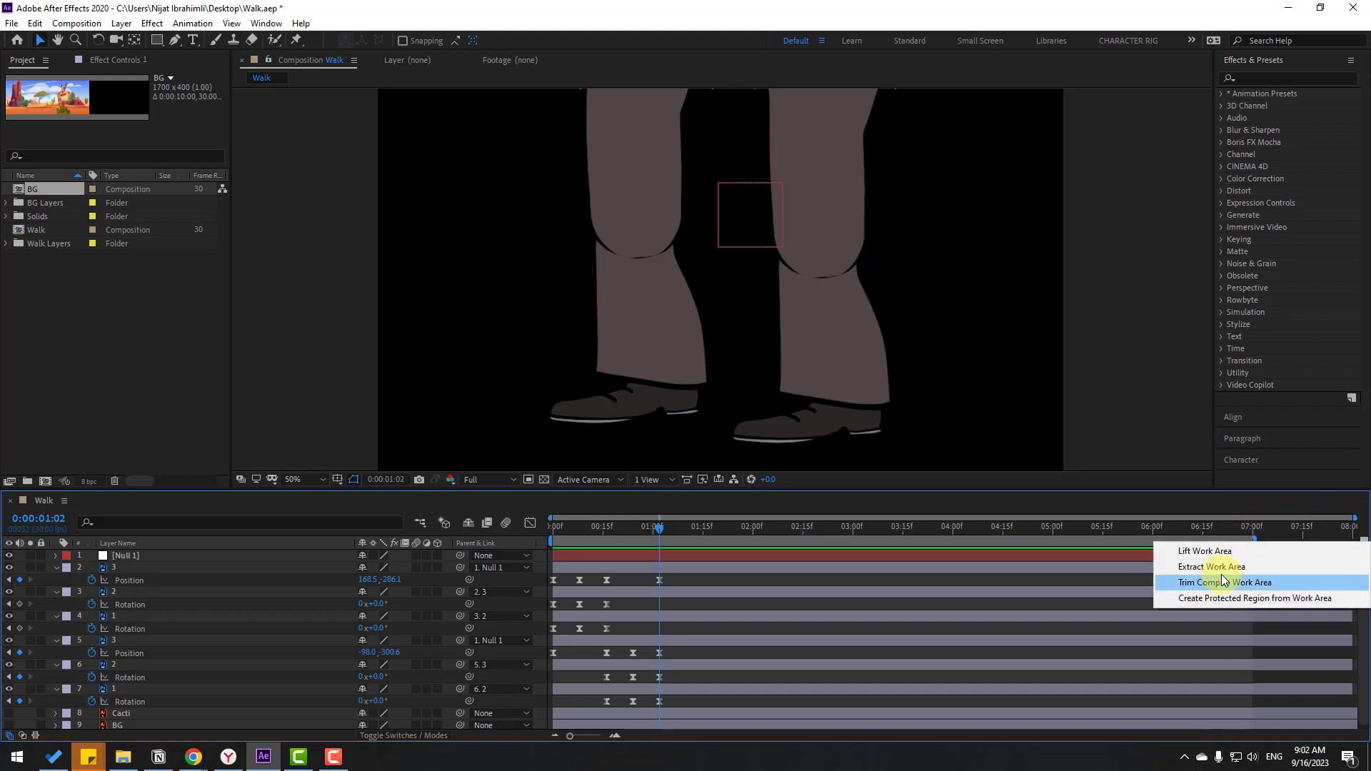
click(1224, 581)
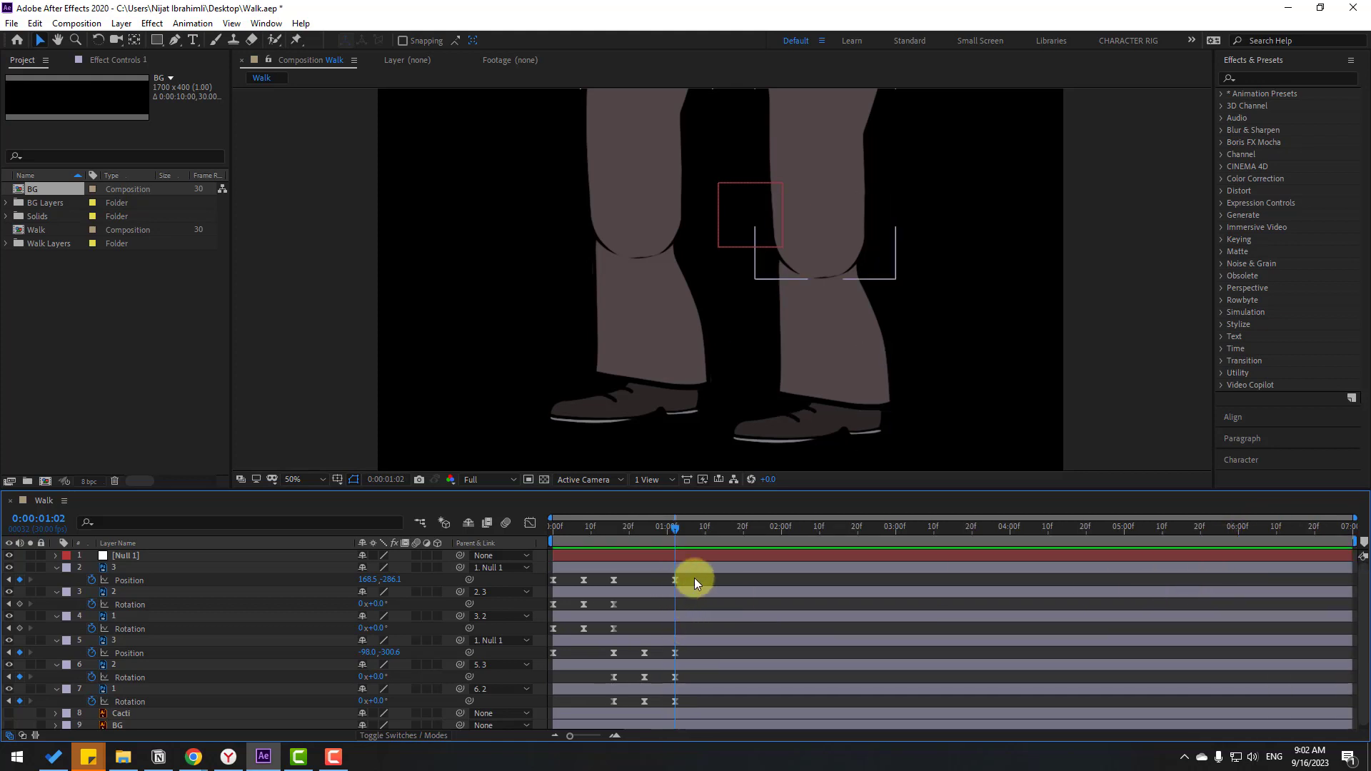
Copy the front thigh's four Position keyframes and paste them at 0:00:01:02 and over the last pasted keyframe near two seconds
click(121, 568)
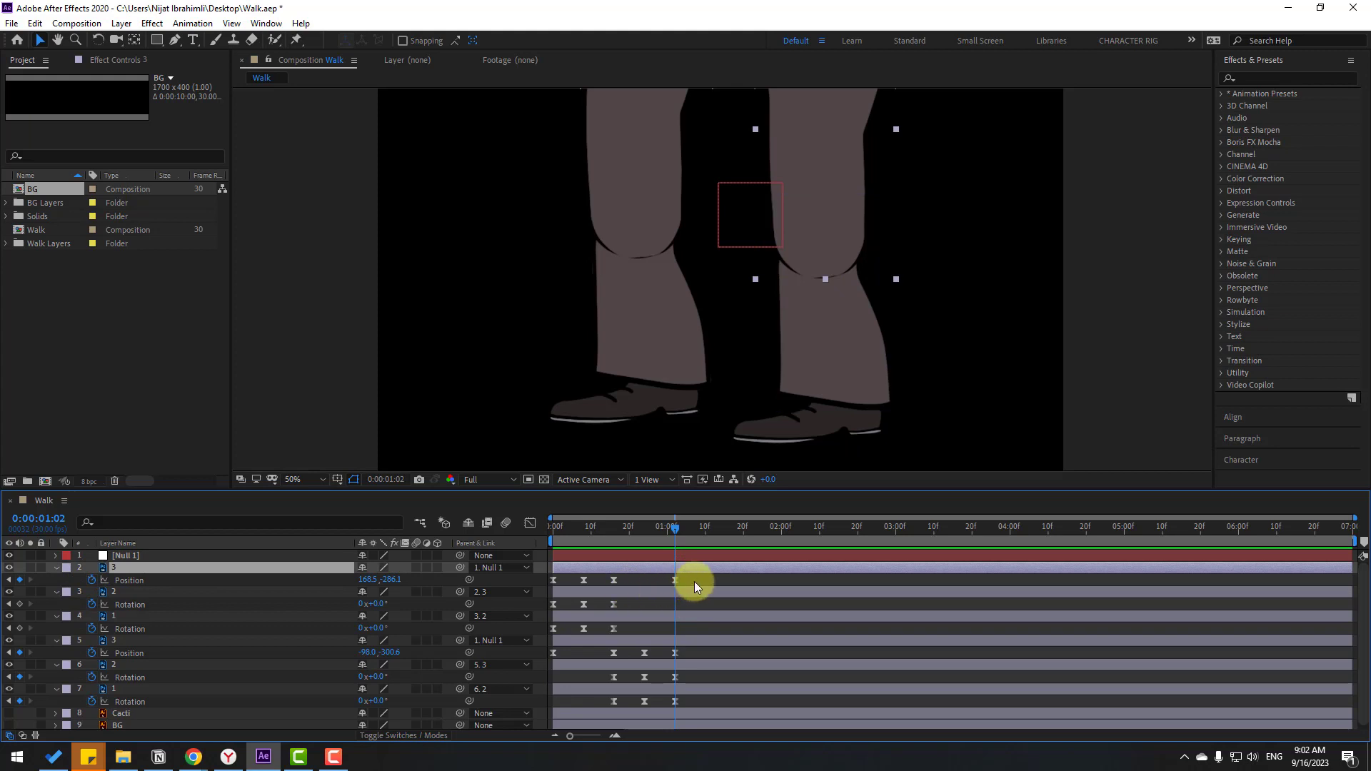
drag(695, 583, 547, 588)
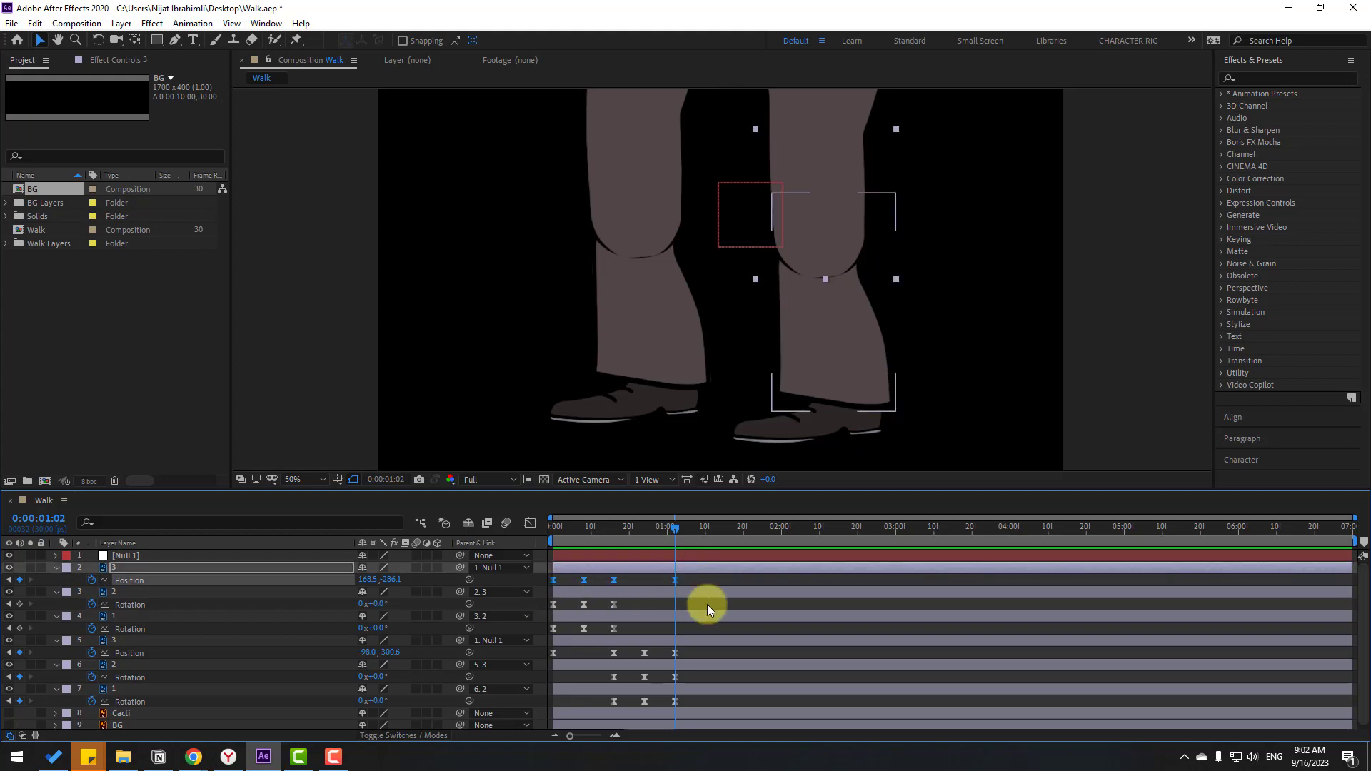
key(ctrl+c)
key(ctrl+v)
drag(769, 529, 796, 529)
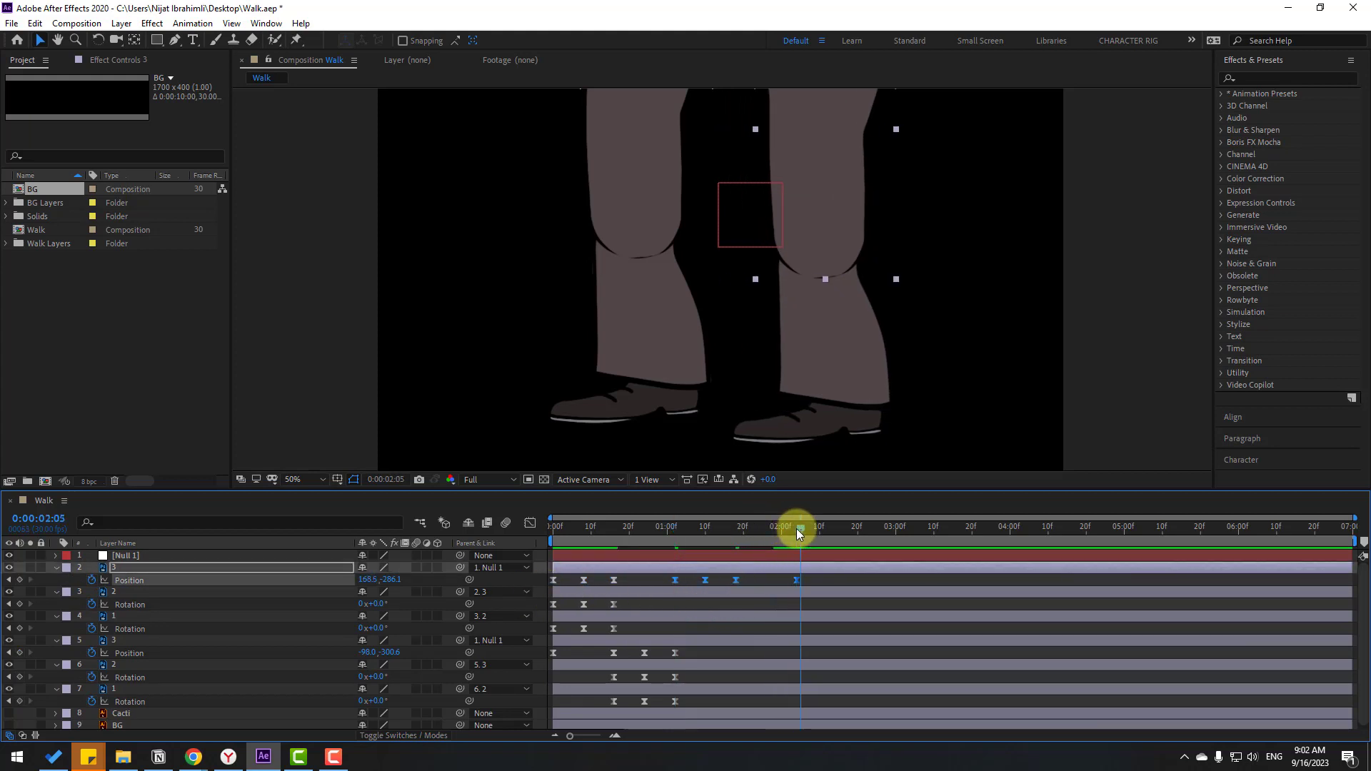
key(ctrl+v)
Keep pasting the front thigh's Position keyframes end to end up to 0:00:06:12 and preview the walk
drag(886, 524, 922, 528)
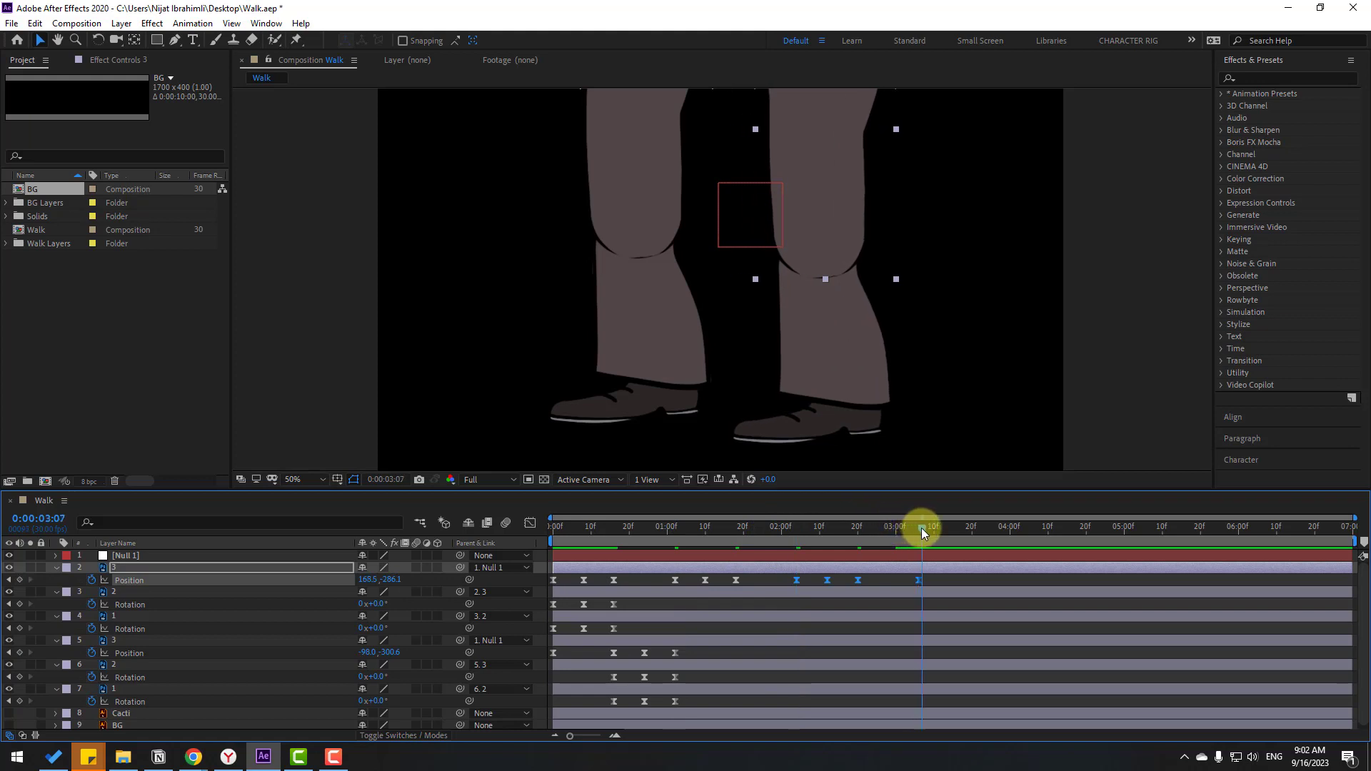
key(ctrl+v)
drag(1043, 525, 1283, 525)
key(ctrl+v)
key(ctrl+v)
key(ctrl+v)
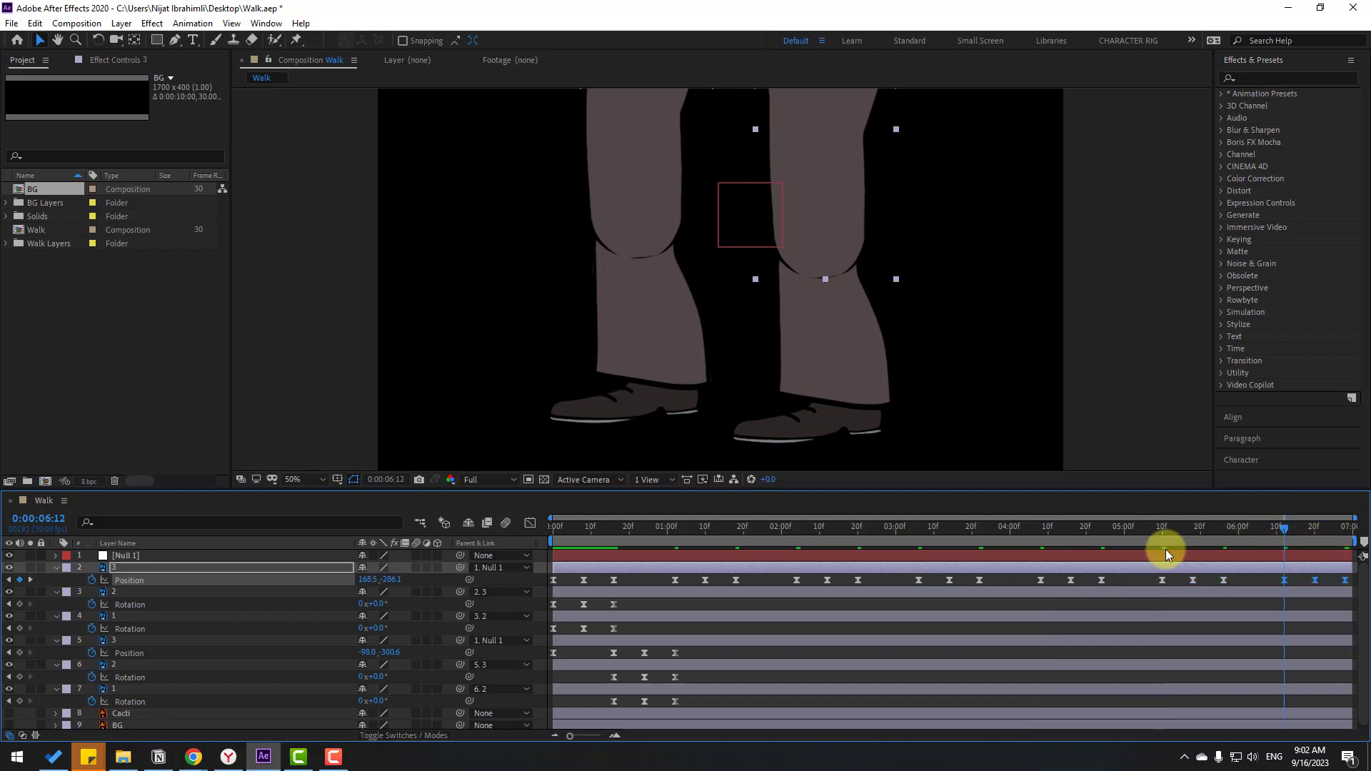
key(space)
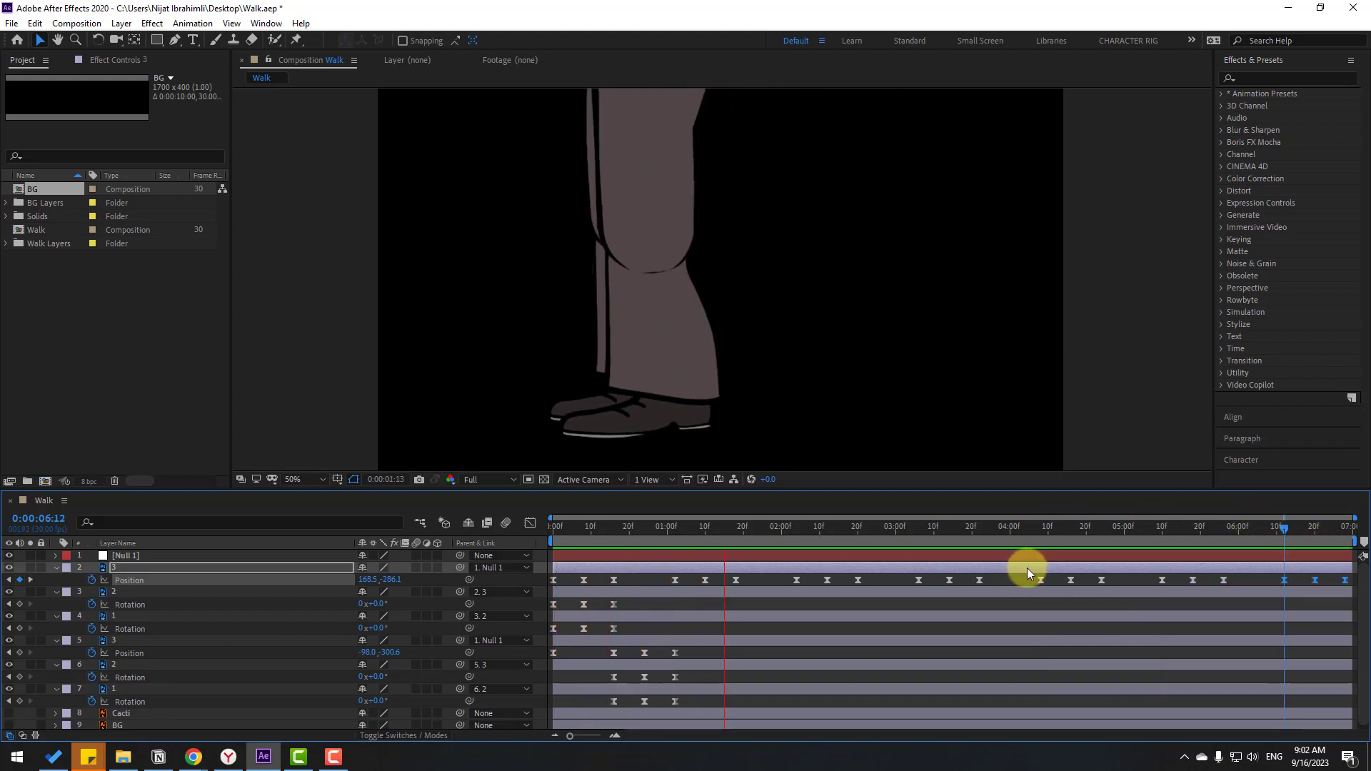
click(610, 530)
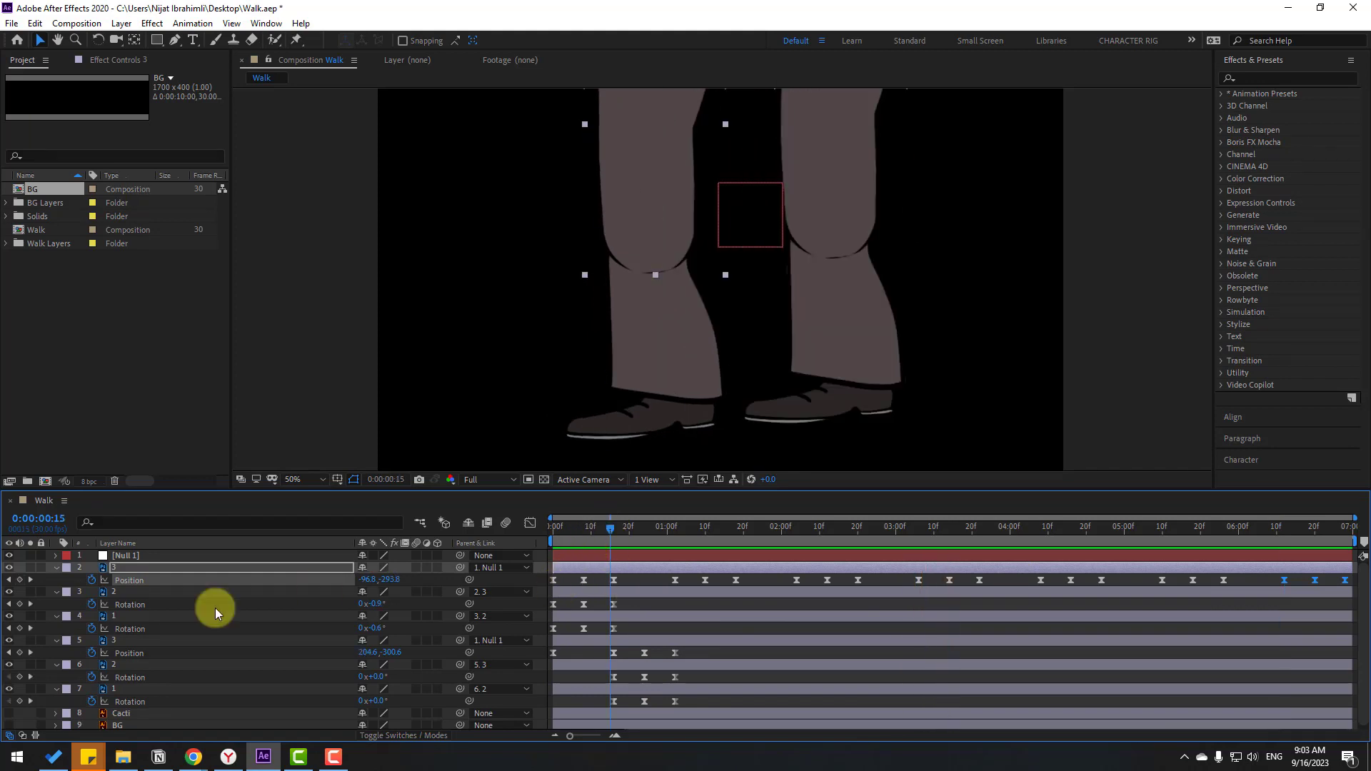
Copy the front shin's three Rotation keyframes and paste them at the second and third cycle starts, beginning at 0:00:01:02
click(122, 591)
mouse_move(598, 600)
mouse_down()
mouse_move(598, 616)
mouse_move(537, 611)
mouse_up()
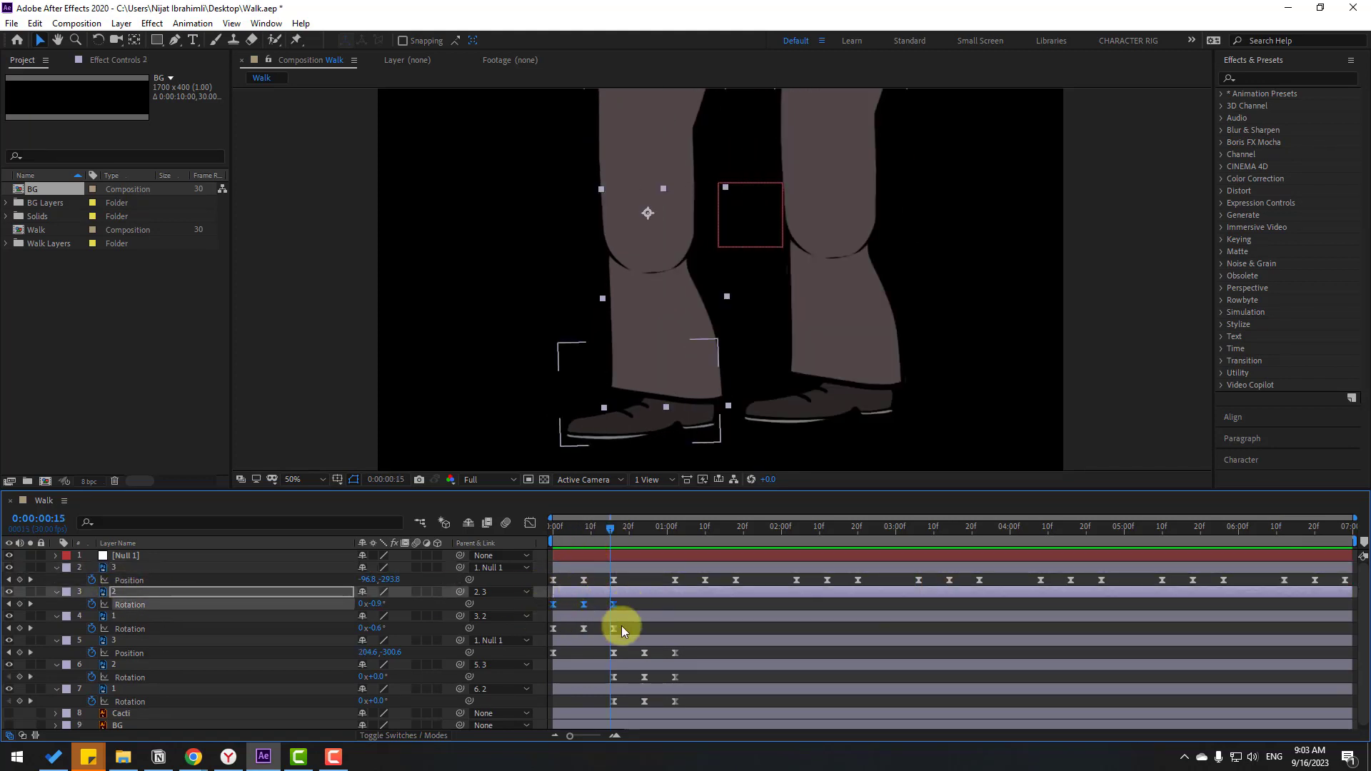
key(ctrl+c)
click(674, 533)
key(ctrl+v)
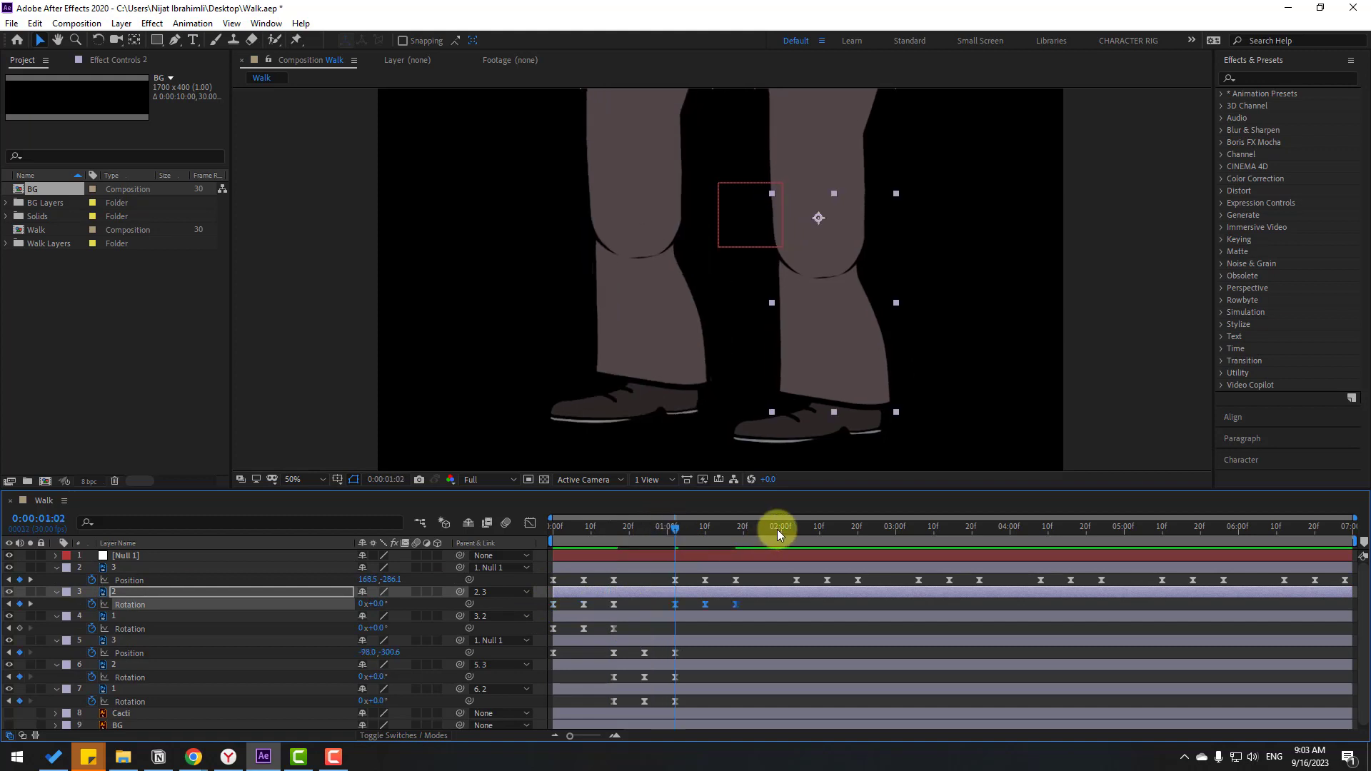
click(793, 531)
key(ctrl+v)
Paste the front shin's Rotation keyframes at each remaining cycle start up to 0:00:06:12 and preview the walk
click(920, 533)
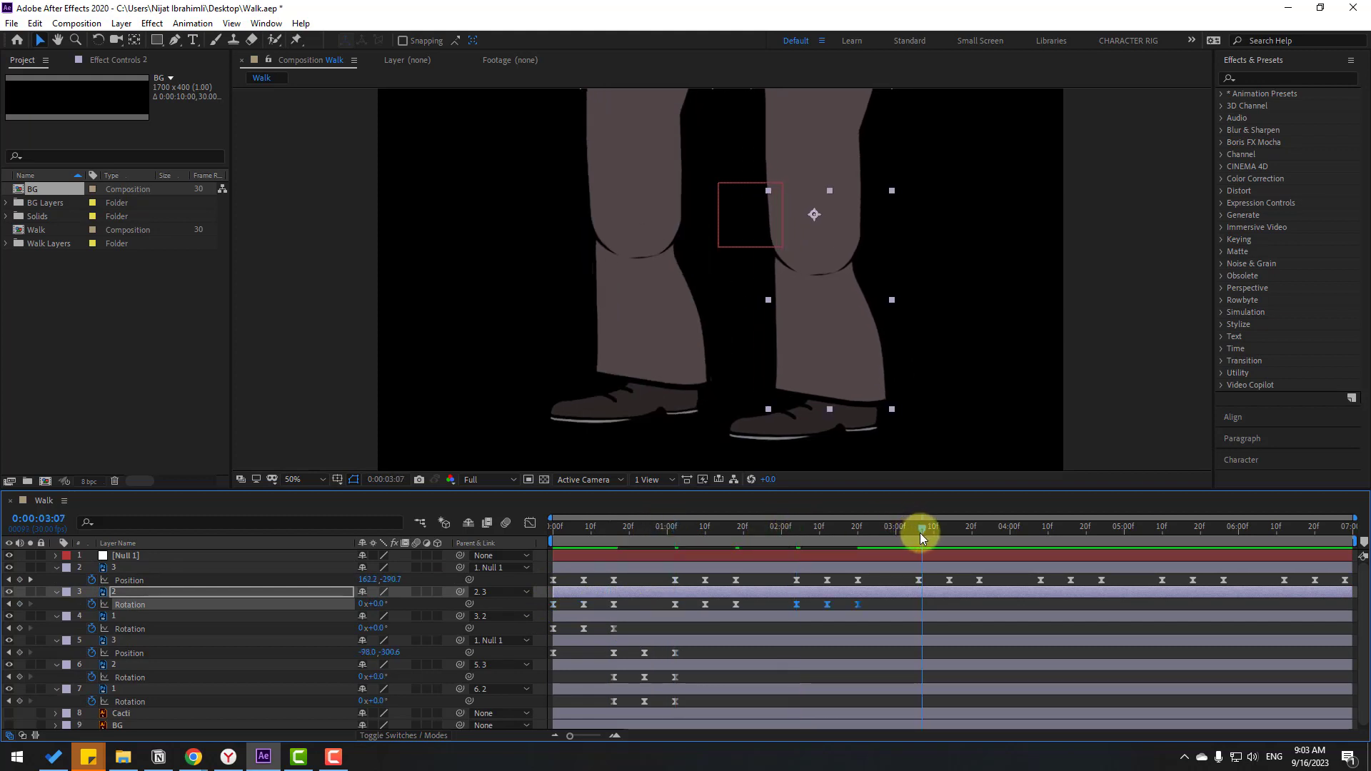
key(ctrl+v)
click(1042, 530)
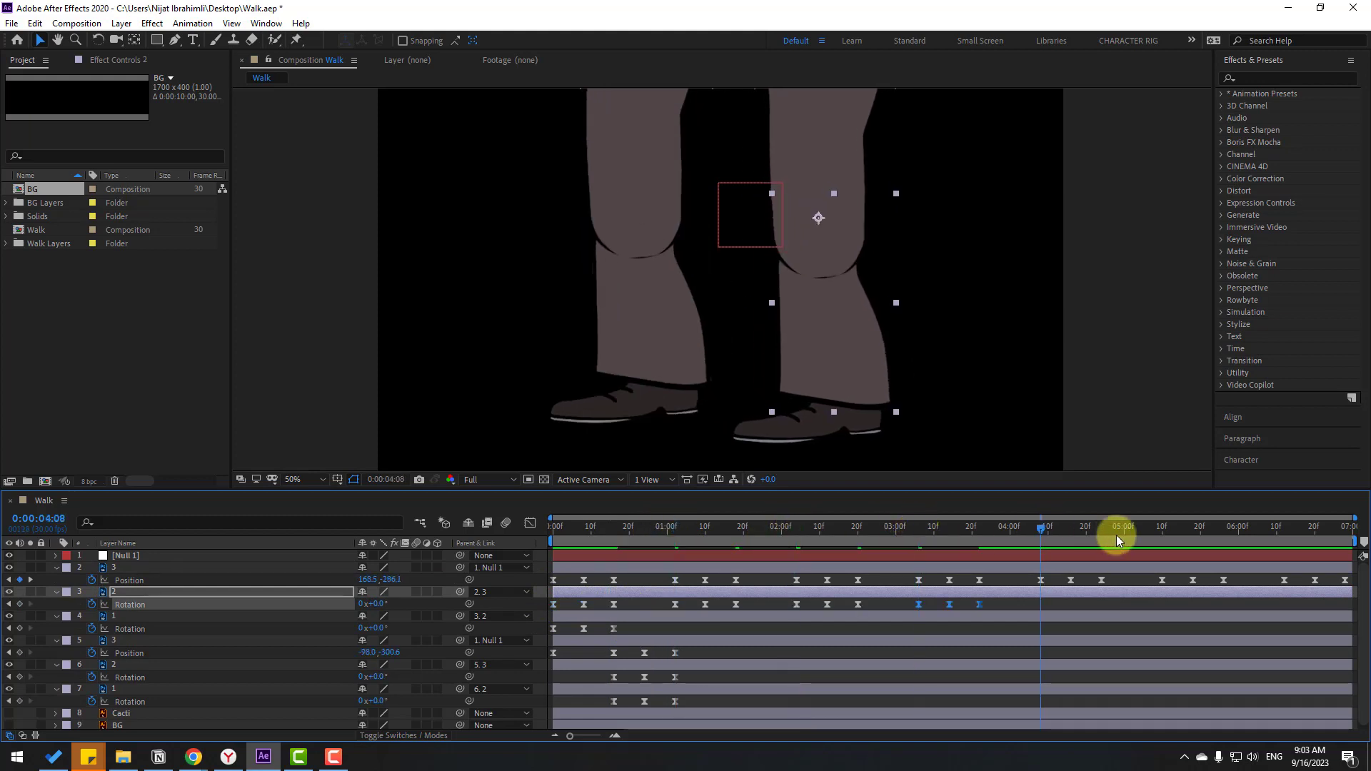
key(ctrl+v)
click(1162, 533)
key(ctrl+v)
click(1284, 529)
key(ctrl+v)
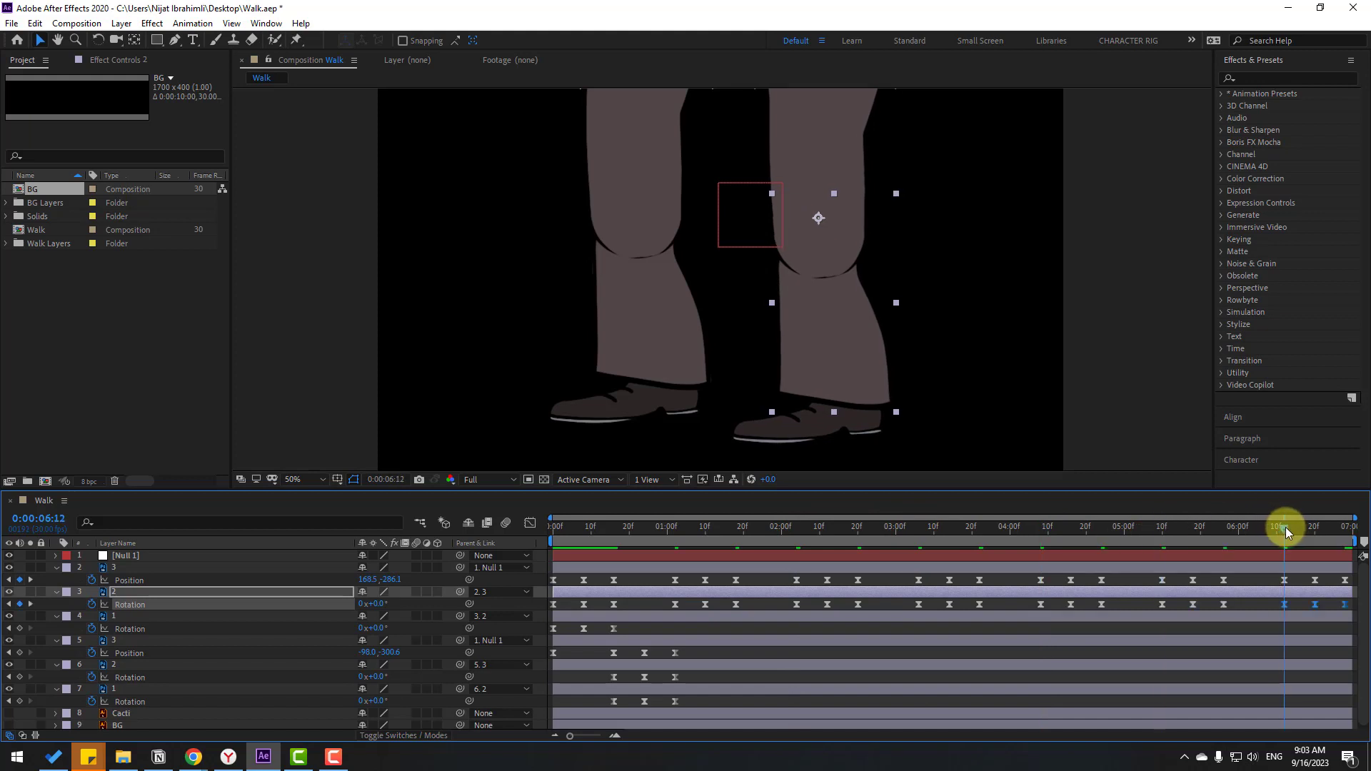
key(space)
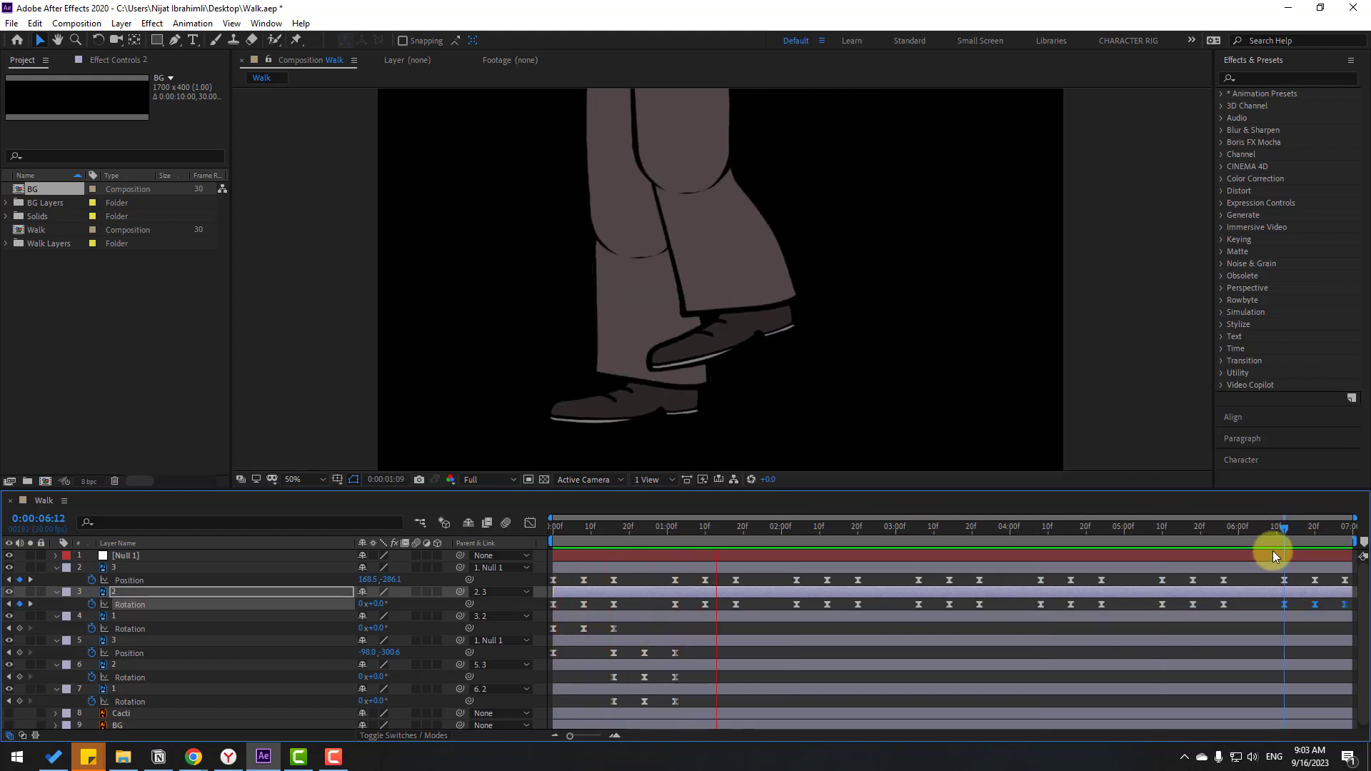
click(621, 528)
Copy the front foot's three Rotation keyframes and paste them at 0:00:01:02 and 0:00:02:04
click(554, 614)
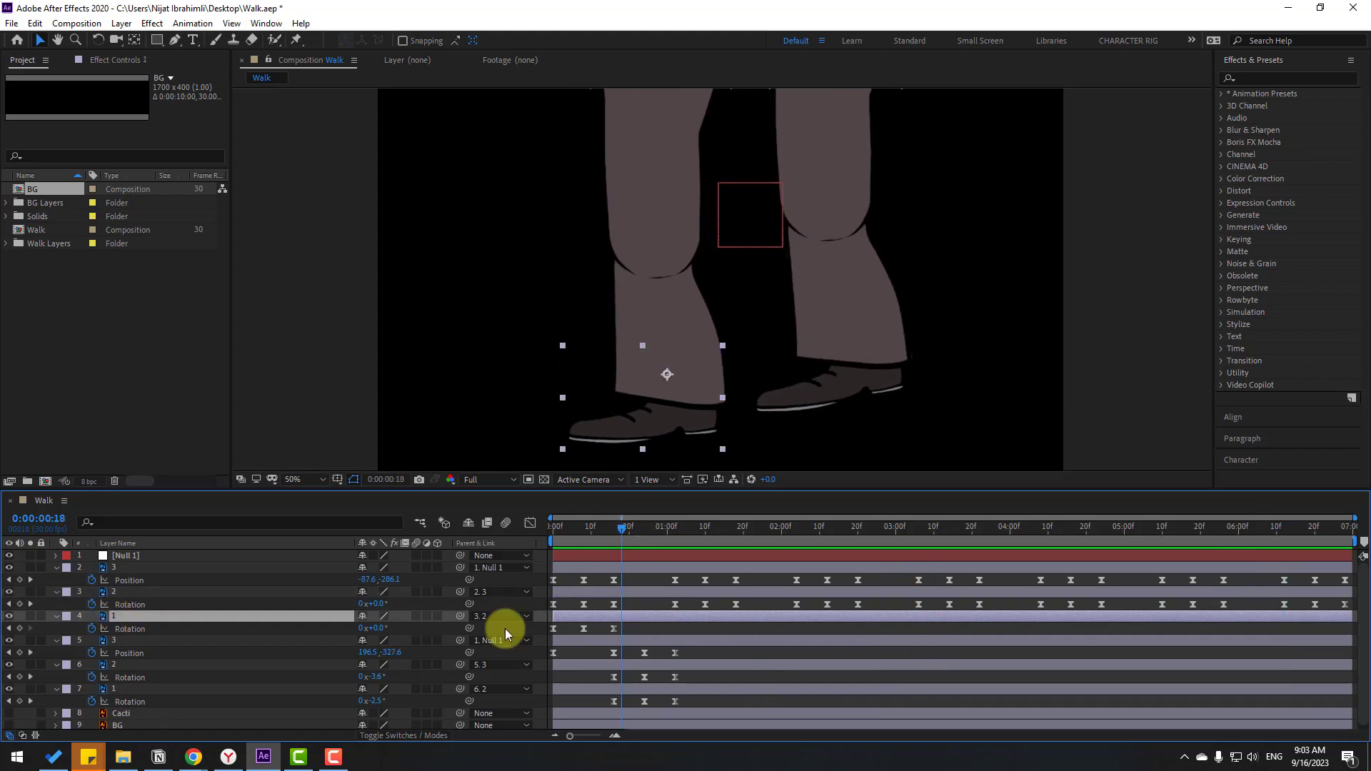
drag(640, 626, 520, 632)
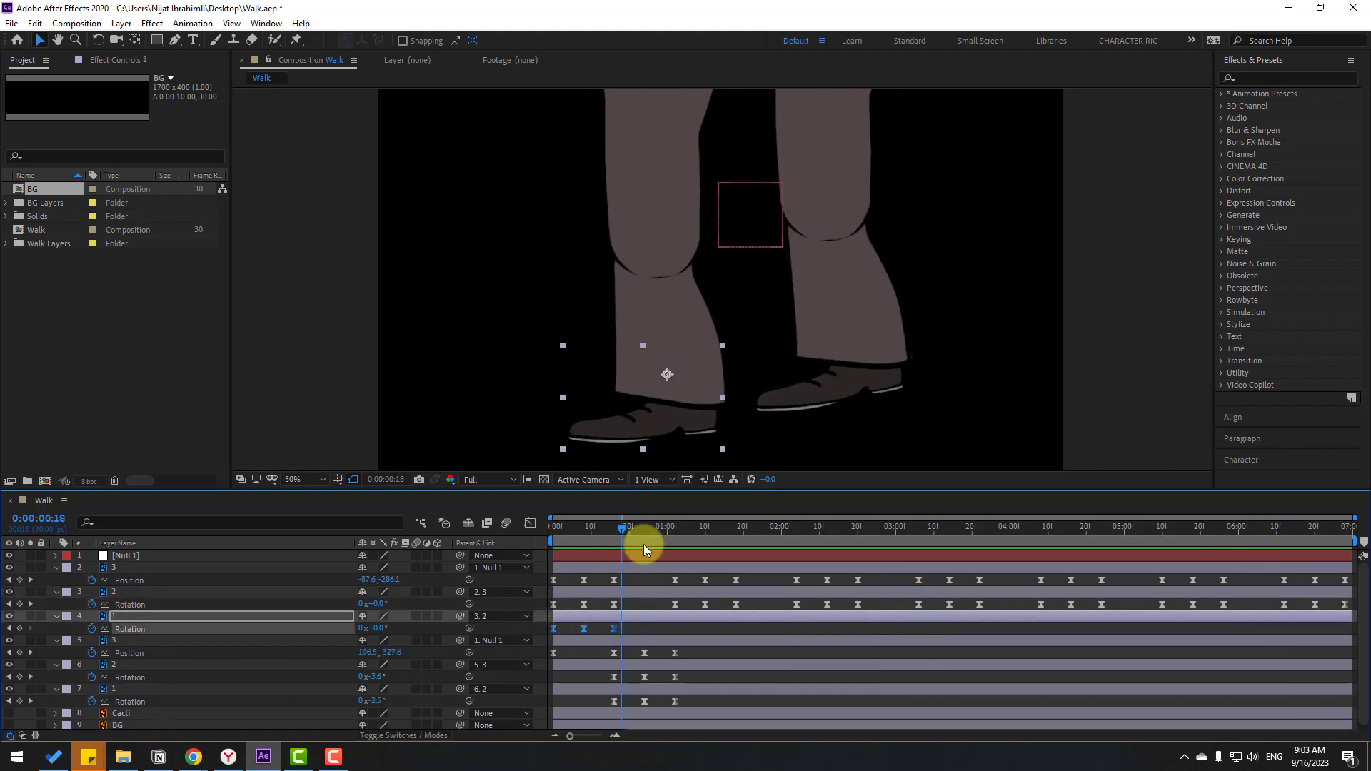
drag(657, 533, 678, 533)
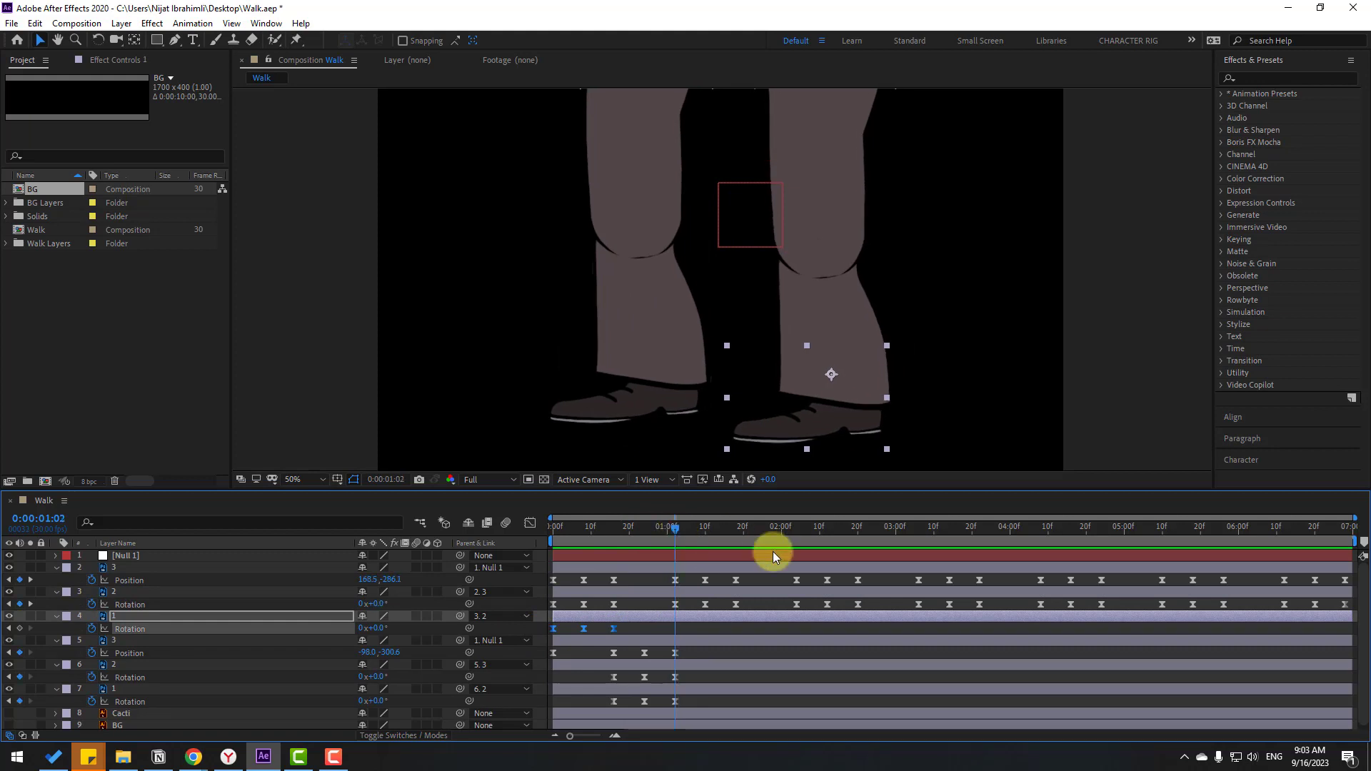
key(ctrl+v)
click(796, 531)
key(ctrl+v)
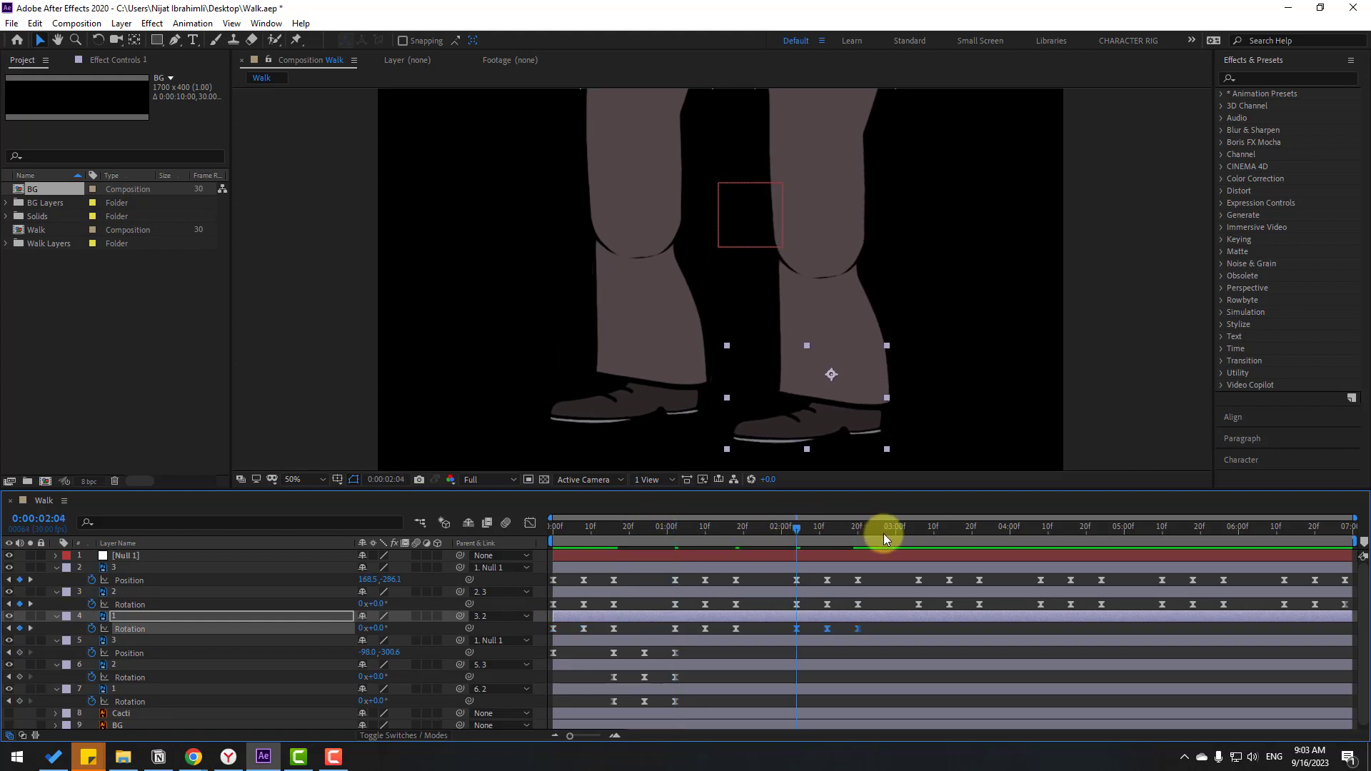
Paste the front foot's Rotation keyframes at each remaining cycle start up to 0:00:06:12 and preview the walk
click(918, 530)
key(ctrl+v)
click(1040, 532)
key(ctrl+v)
click(1162, 529)
key(ctrl+v)
click(1286, 531)
key(ctrl+v)
click(1045, 677)
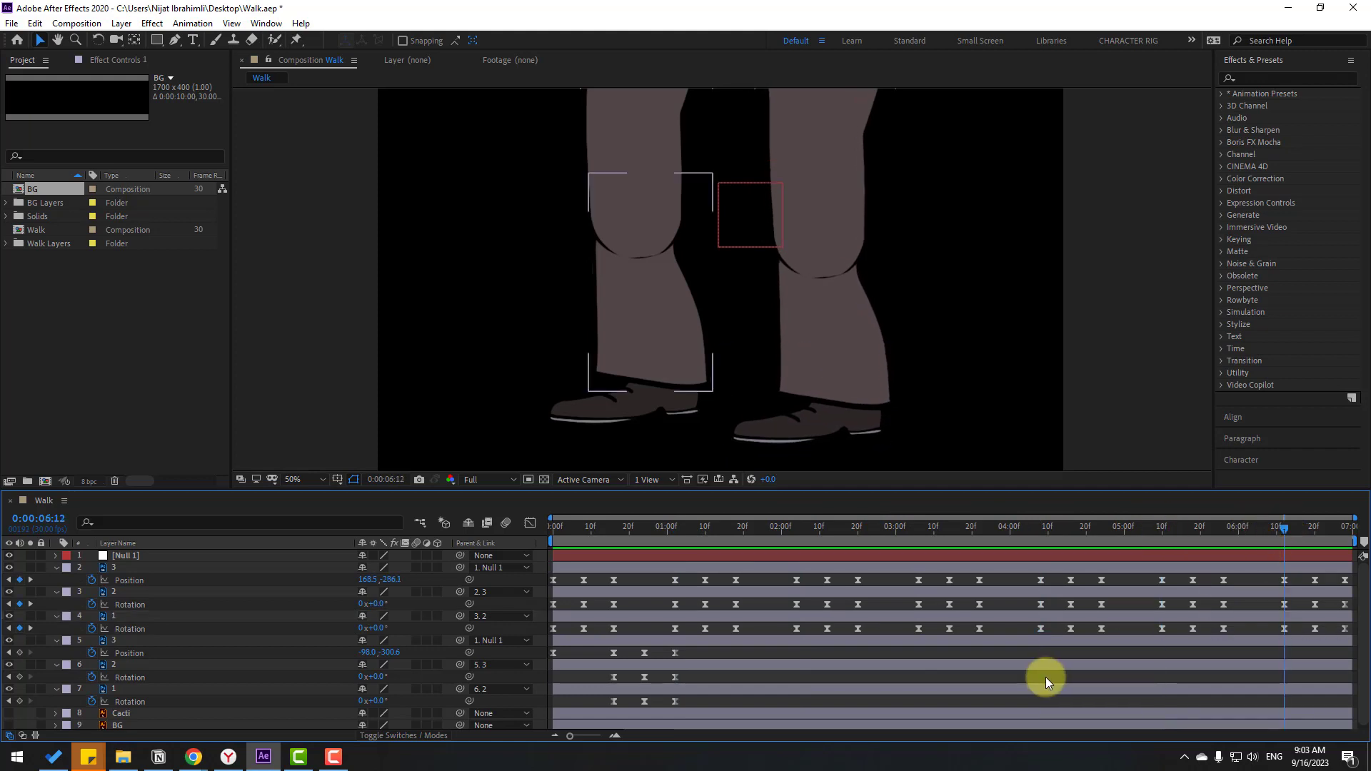
key(space)
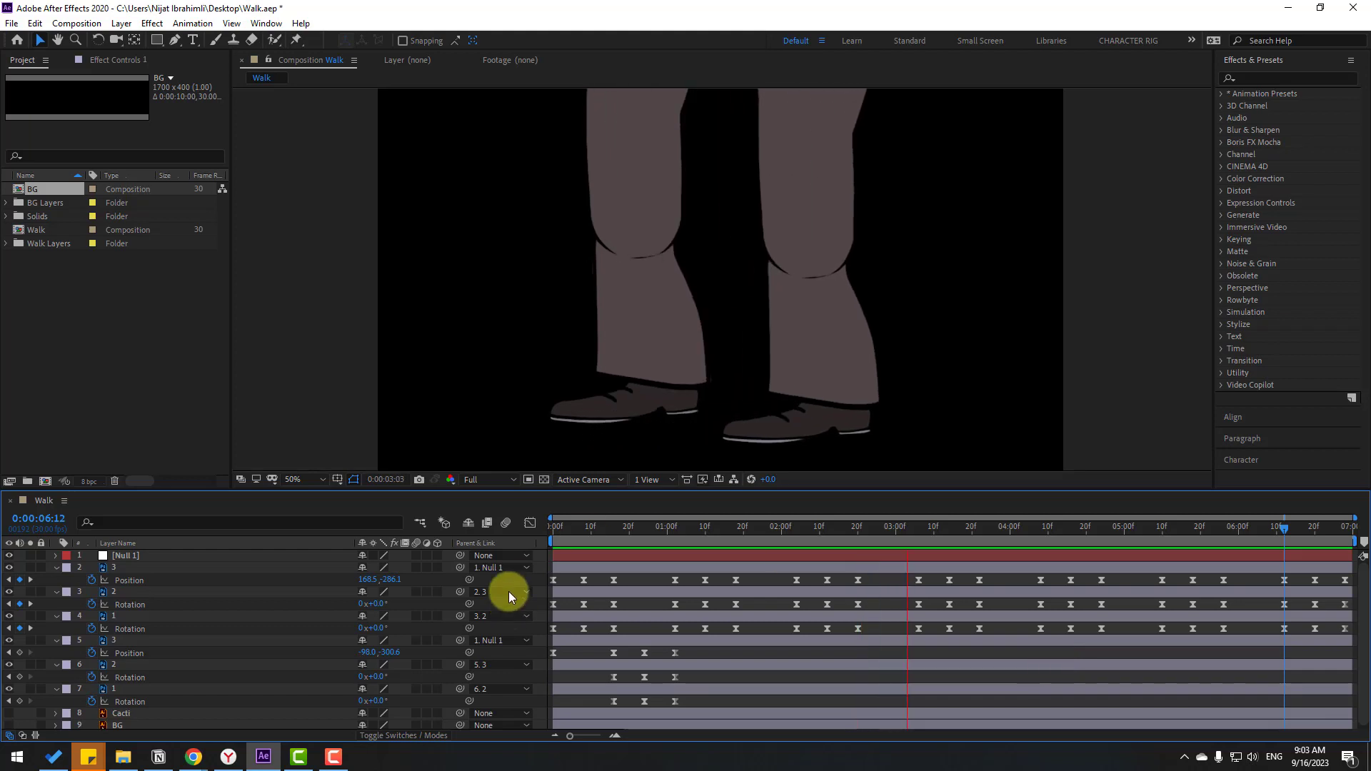
key(space)
Copy the back thigh's Position keyframes and paste them at the second cycle start, 0:00:01:02
click(121, 651)
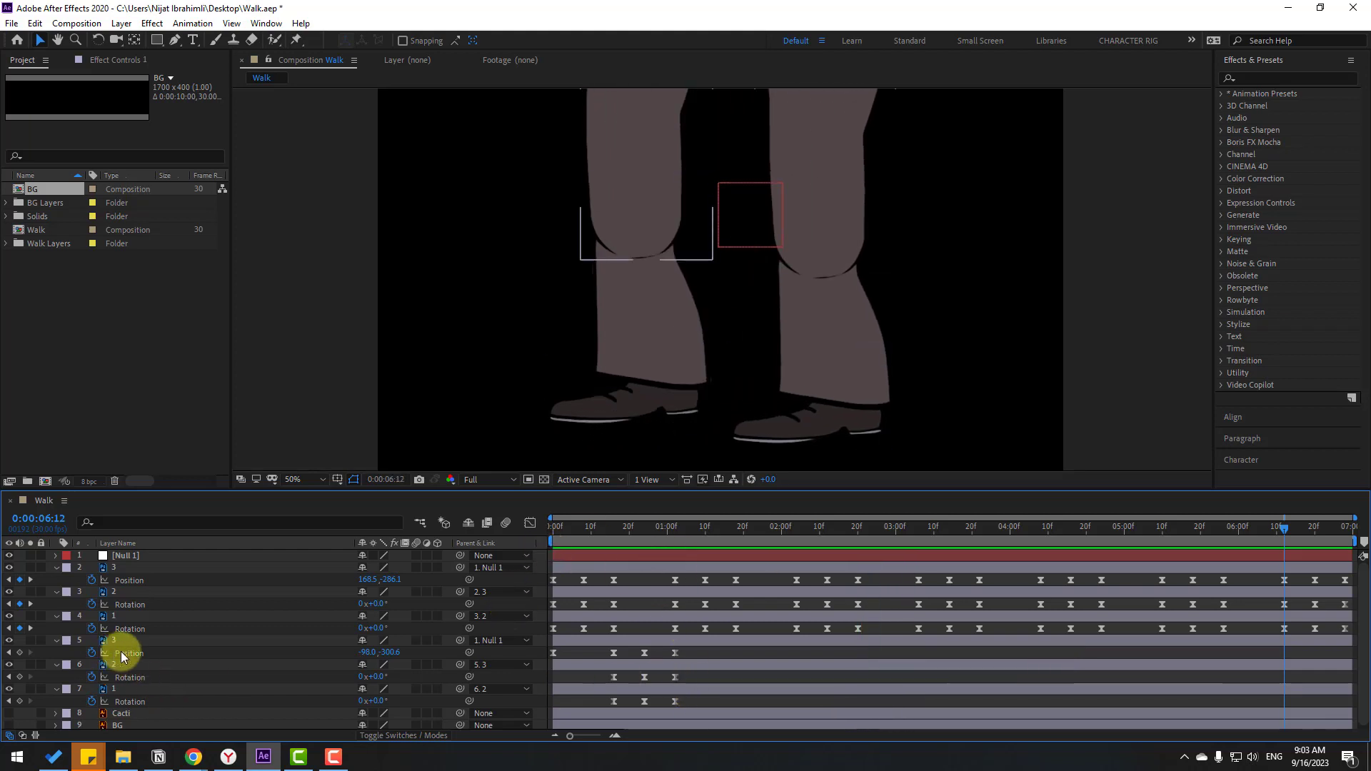
click(130, 641)
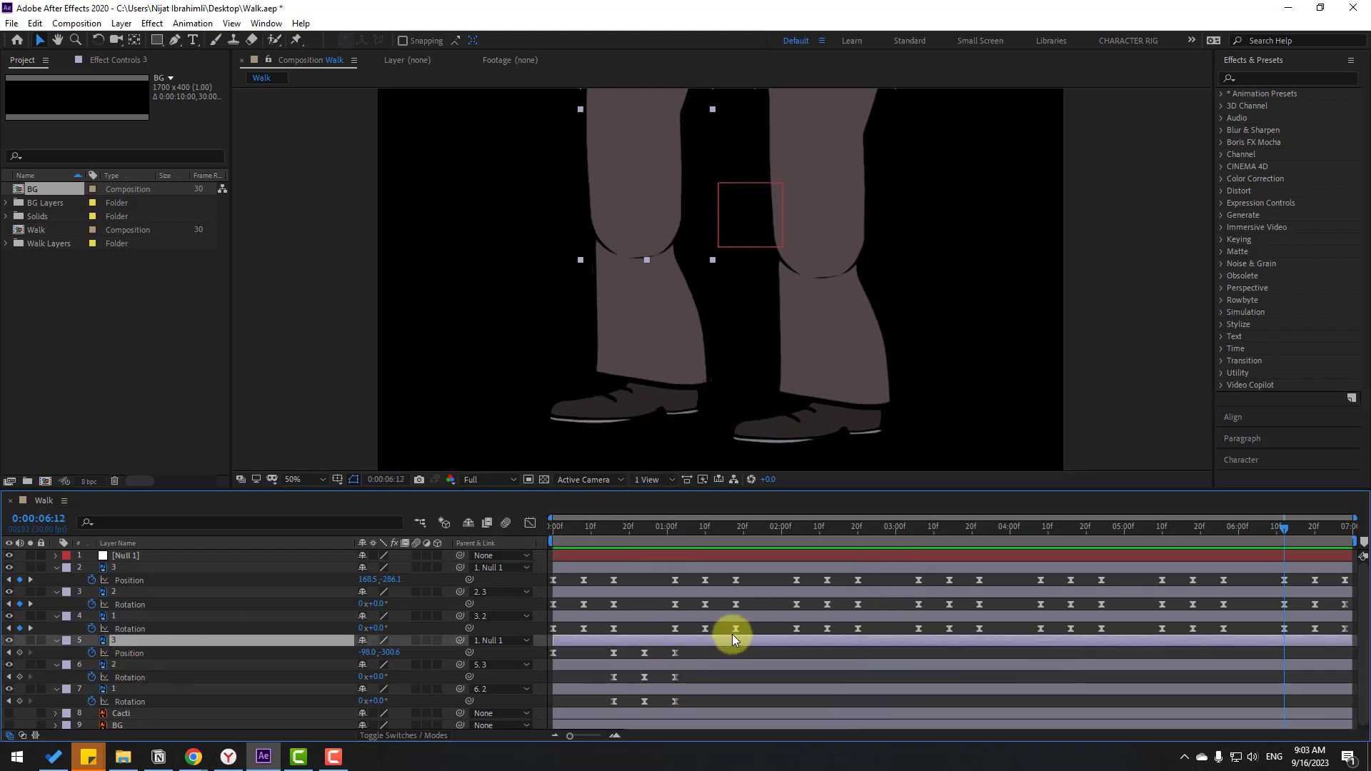
drag(690, 649, 534, 657)
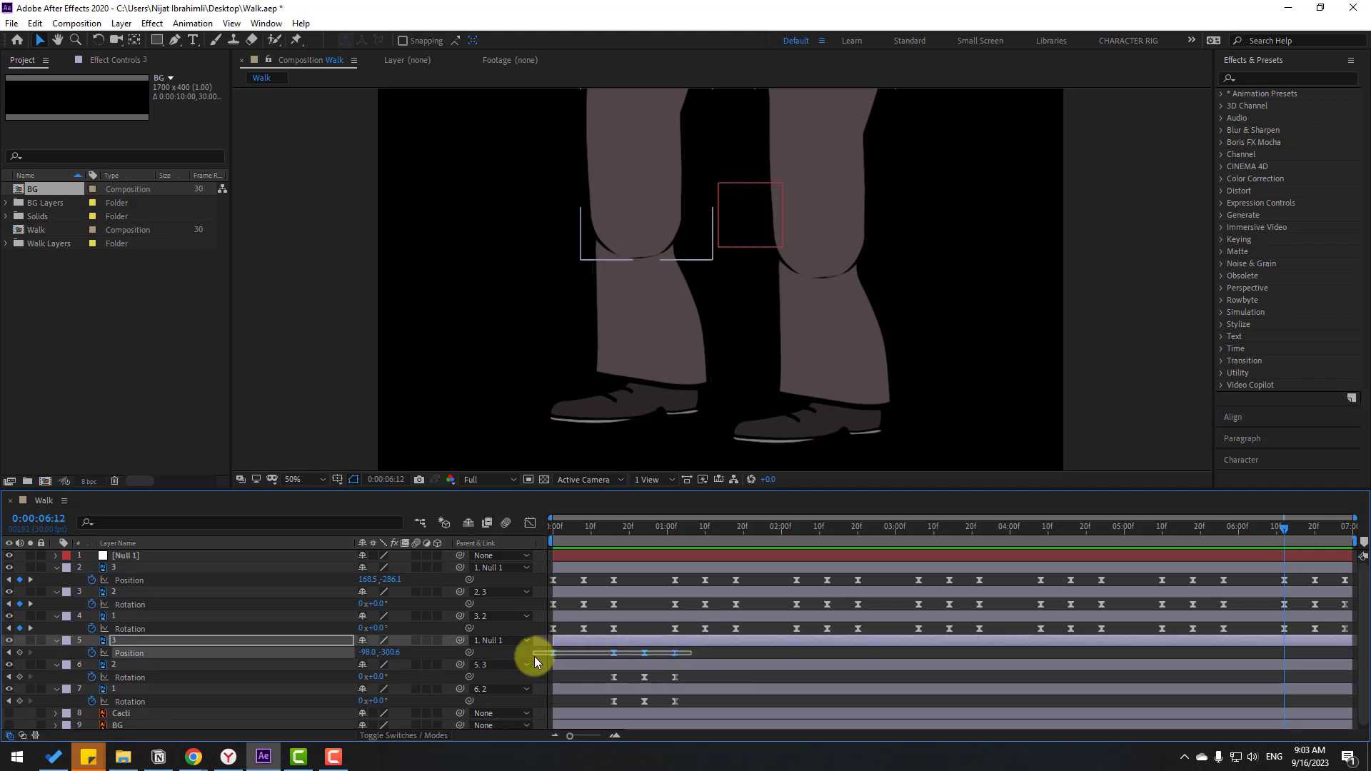
click(687, 529)
drag(687, 527, 672, 521)
key(ctrl+v)
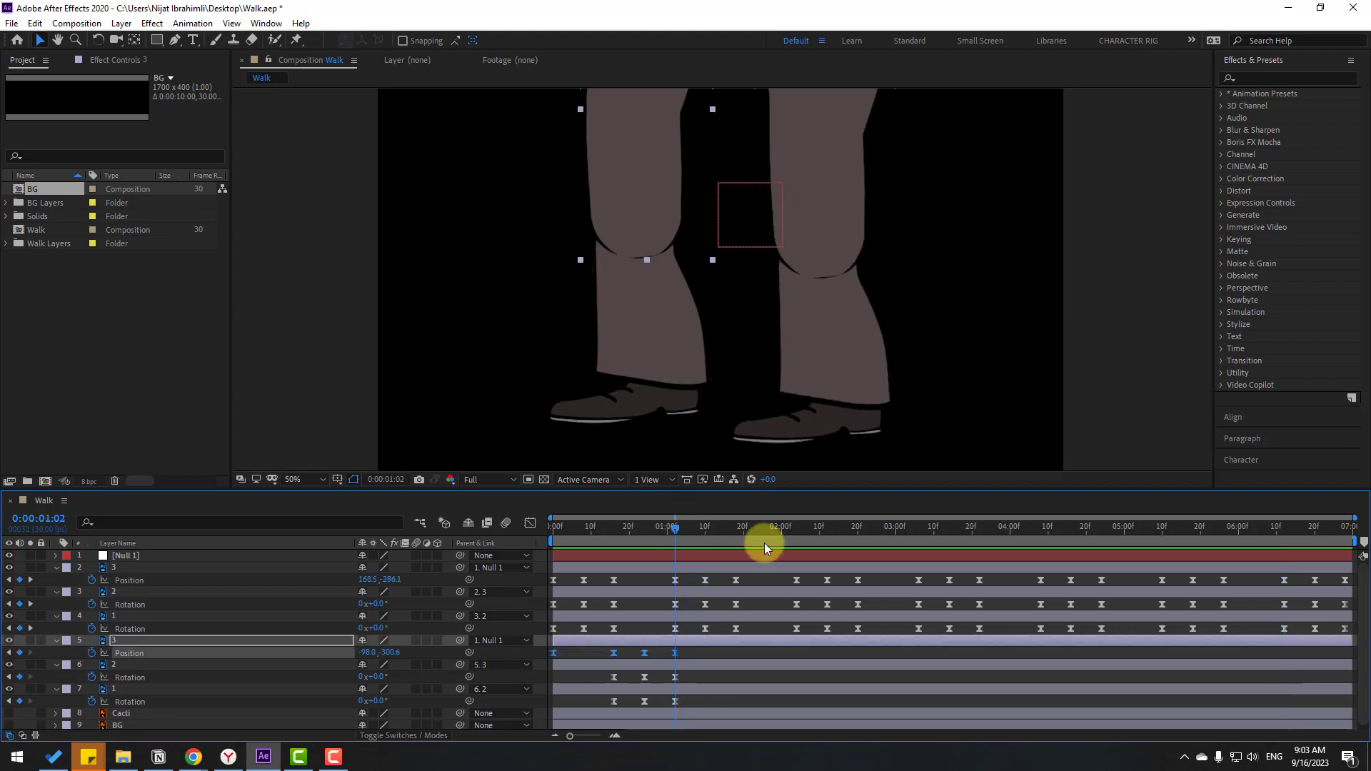
Paste the back thigh's Position keyframes at each remaining cycle start, through 0:00:04:08 and 0:00:05:10 up to 0:00:06:12
drag(768, 530, 1039, 524)
key(ctrl+v)
key(ctrl+v)
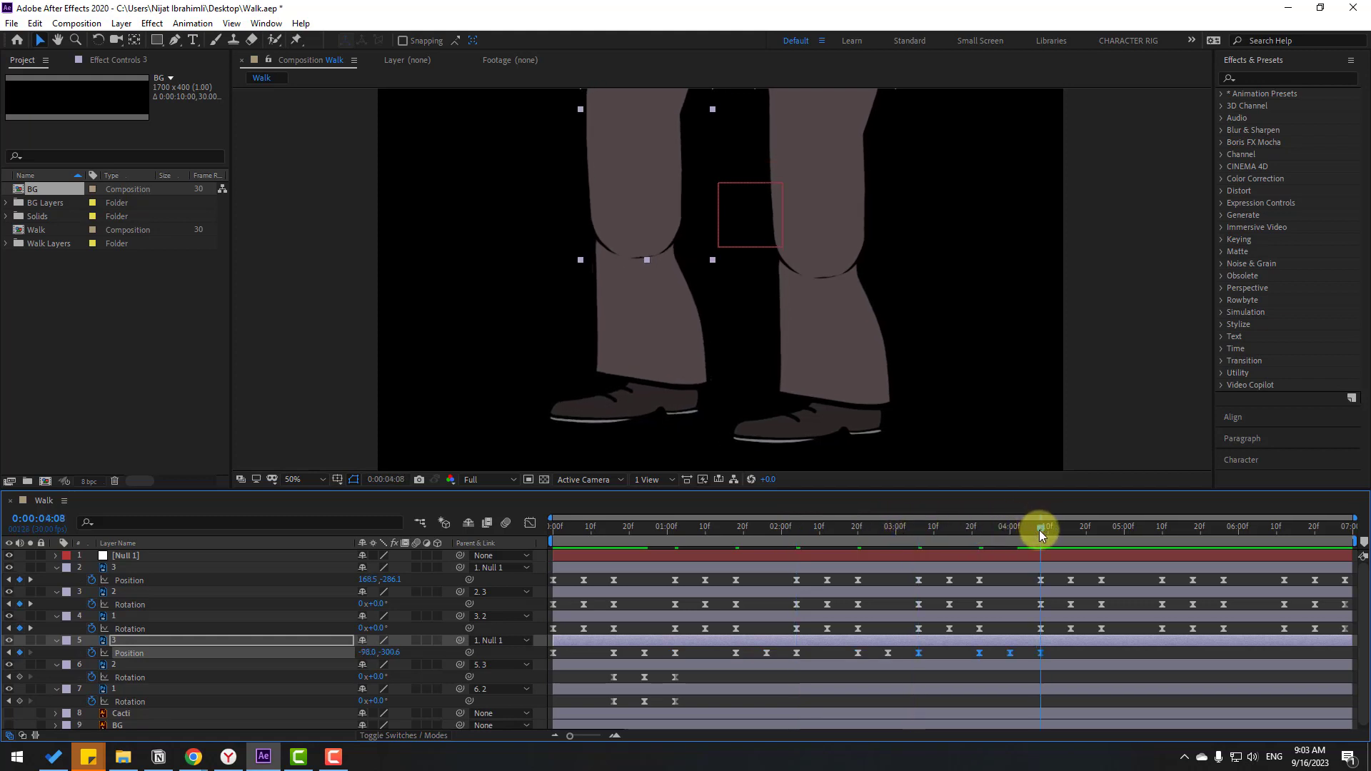
key(ctrl+v)
drag(1134, 526, 1159, 532)
key(ctrl+v)
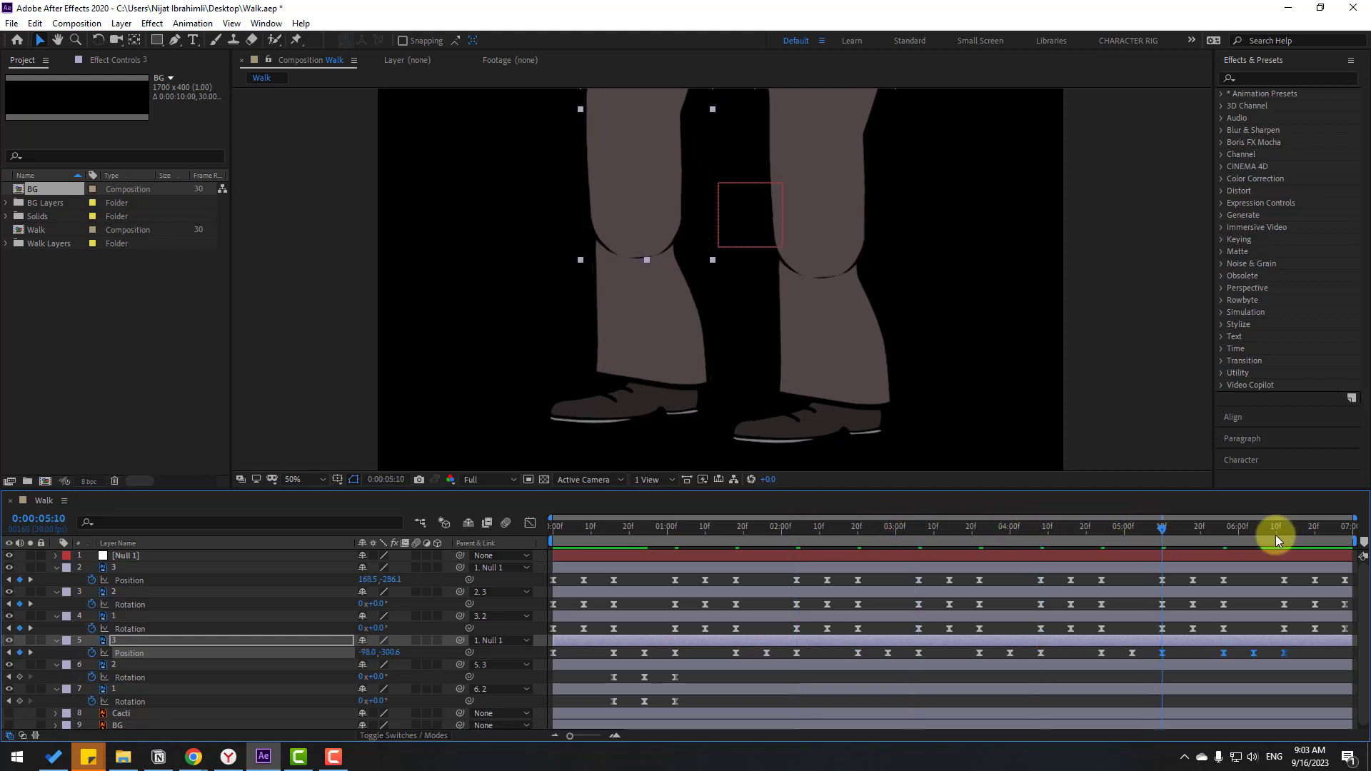
click(1278, 532)
drag(1280, 530, 1283, 533)
key(ctrl+v)
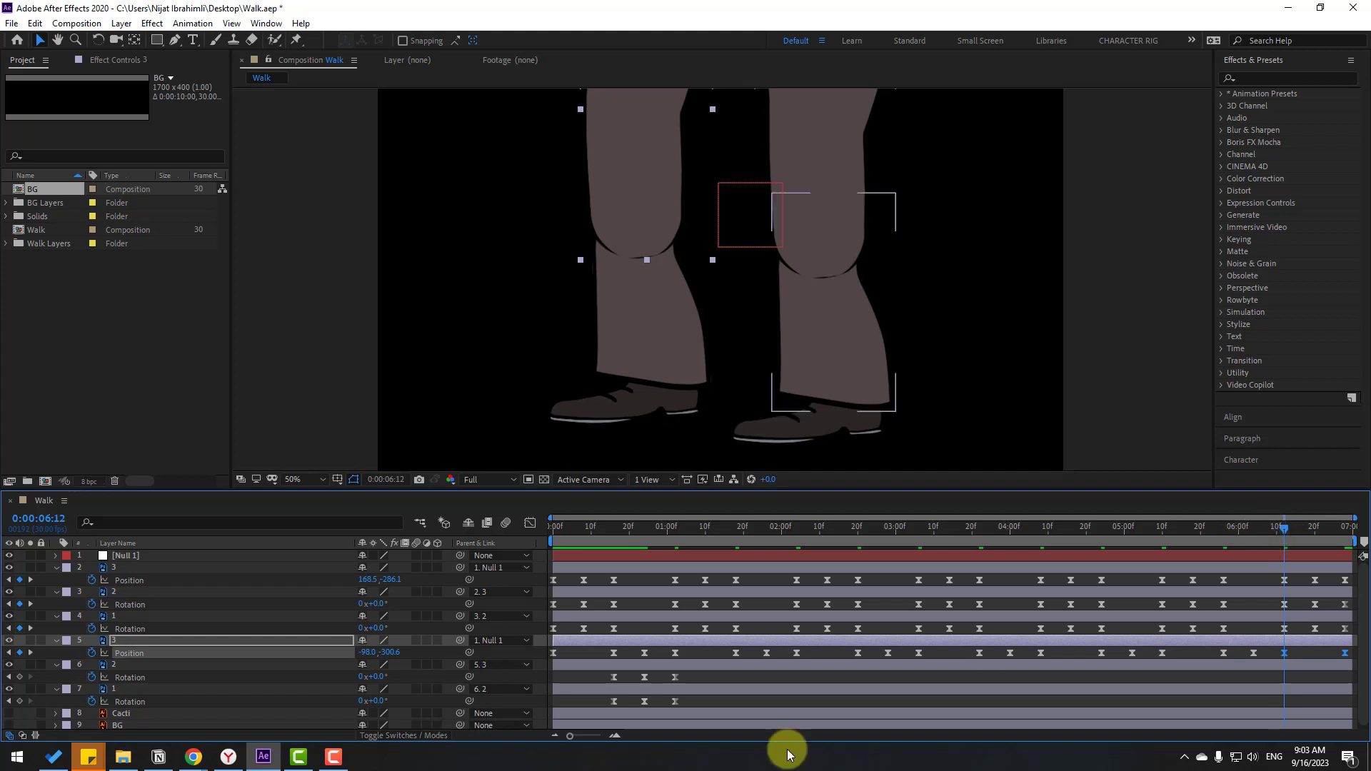
Copy the back shin's three Rotation keyframes and paste them at 0:00:01:18
click(187, 664)
drag(713, 677, 608, 686)
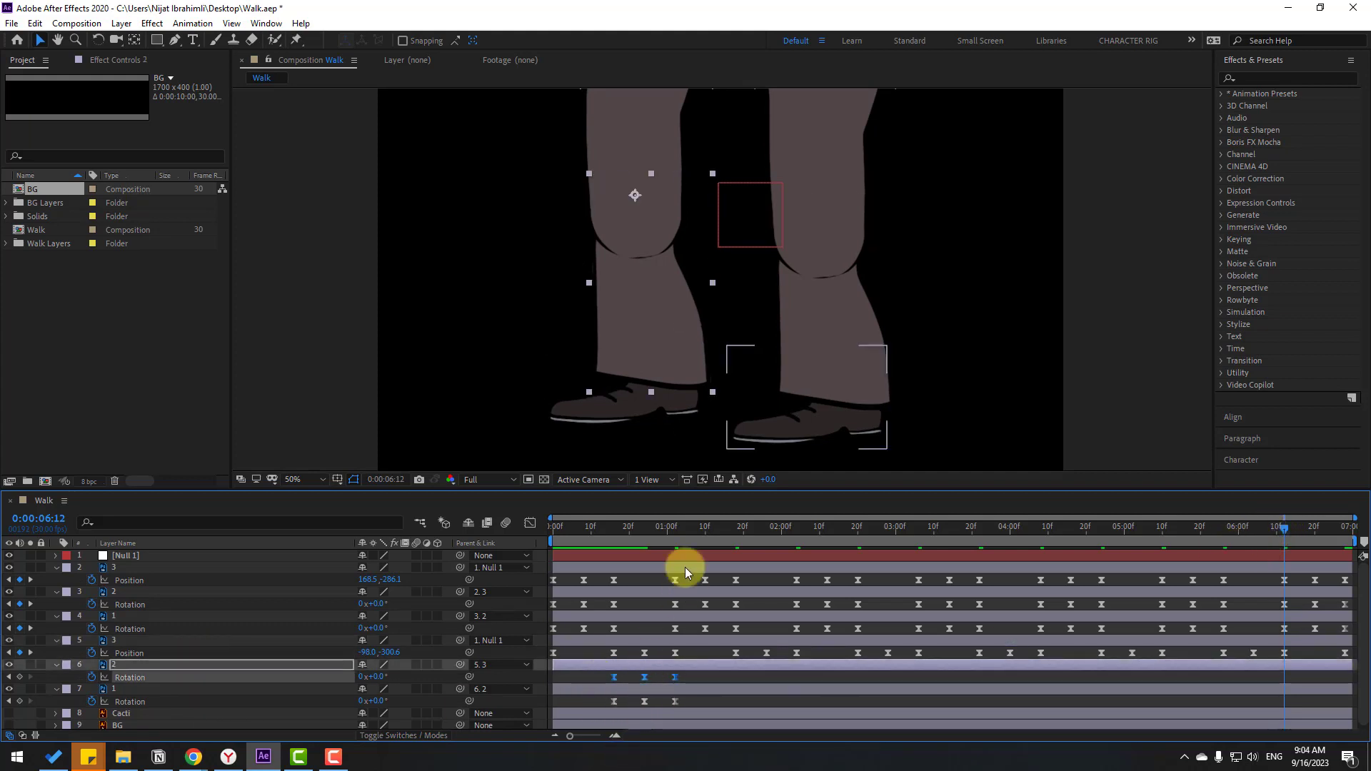
click(729, 534)
drag(731, 544, 734, 546)
key(ctrl+v)
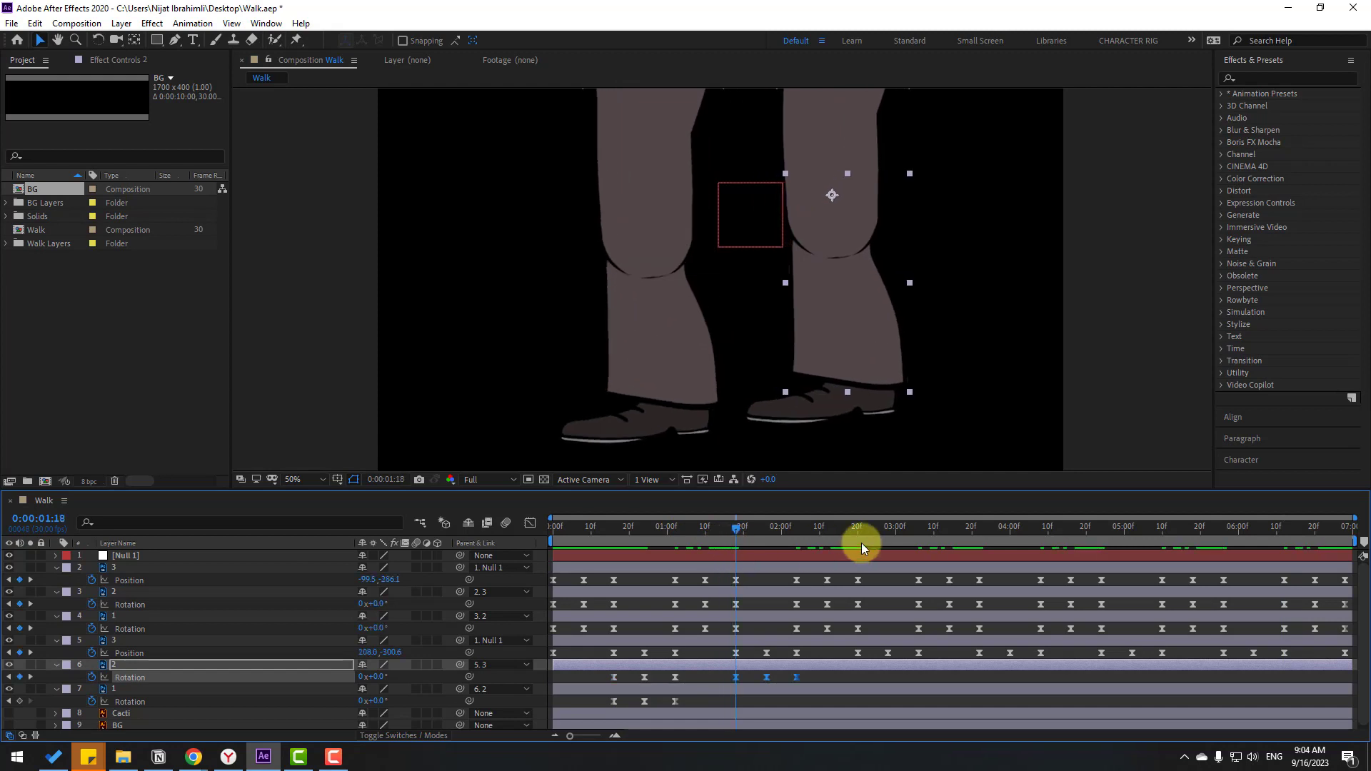
Paste the back shin's Rotation keyframes at the next three repeat points, up to 0:00:04:24
drag(850, 529, 859, 528)
click(859, 529)
key(ctrl+v)
click(977, 533)
key(ctrl+v)
click(1105, 533)
key(ctrl+v)
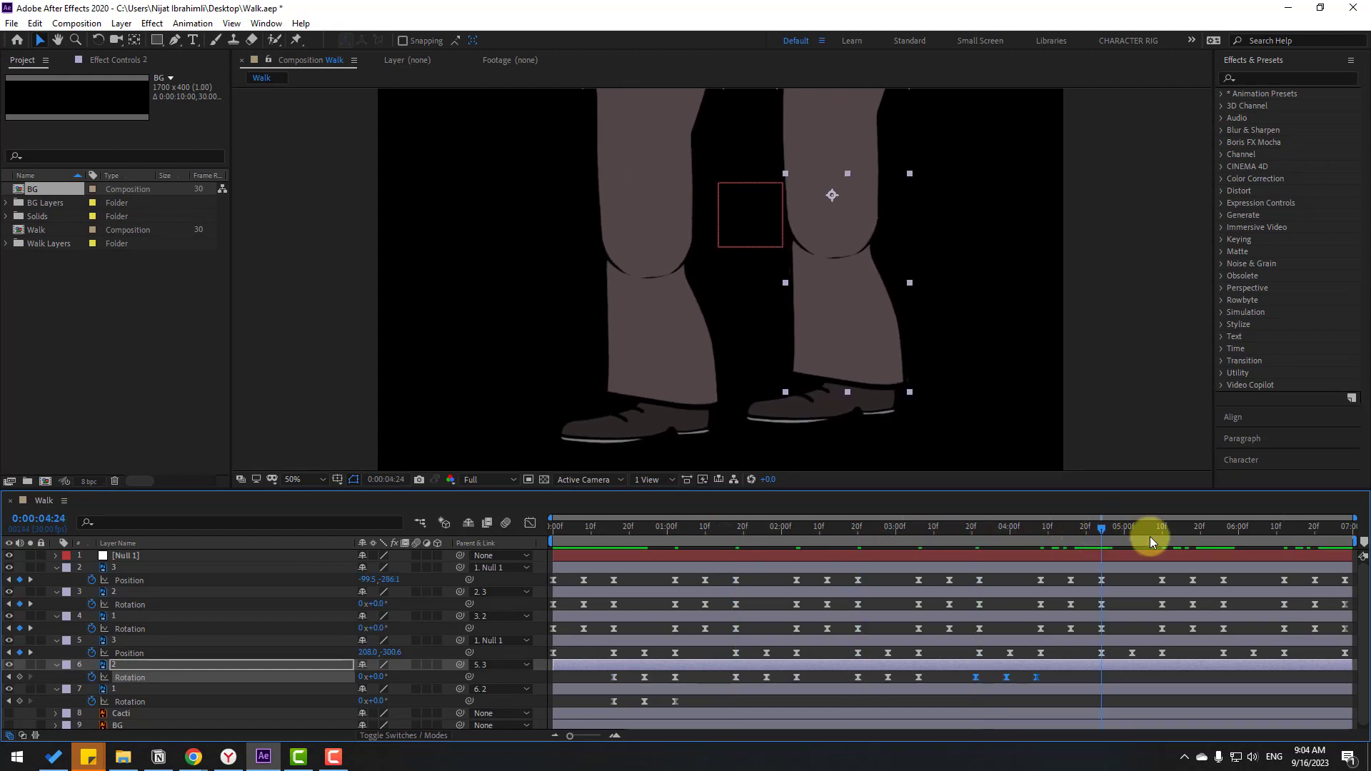
Paste the back shin's Rotation keyframes at the last two repeat points, ending at 0:00:06:28
click(1224, 532)
click(1283, 534)
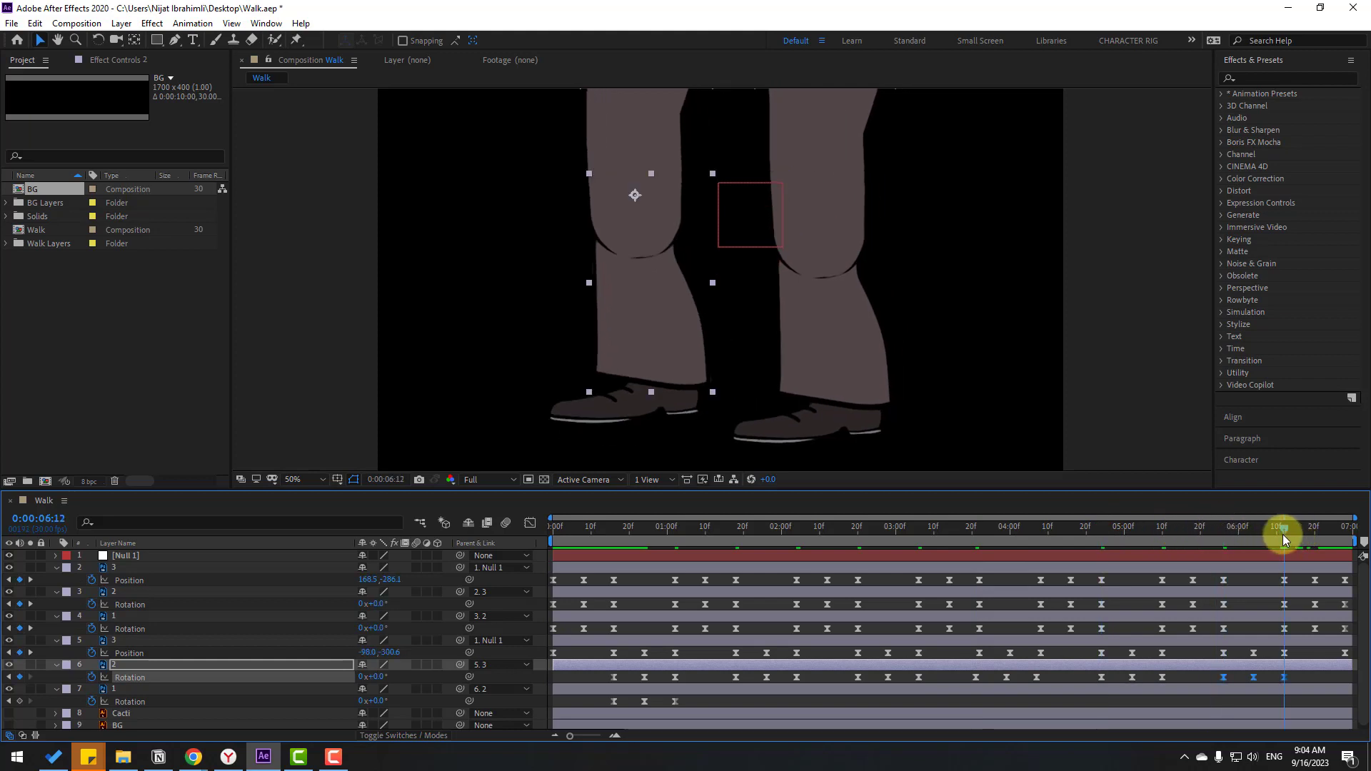
key(ctrl+v)
key(ctrl+z)
drag(1301, 530, 1344, 542)
key(ctrl+v)
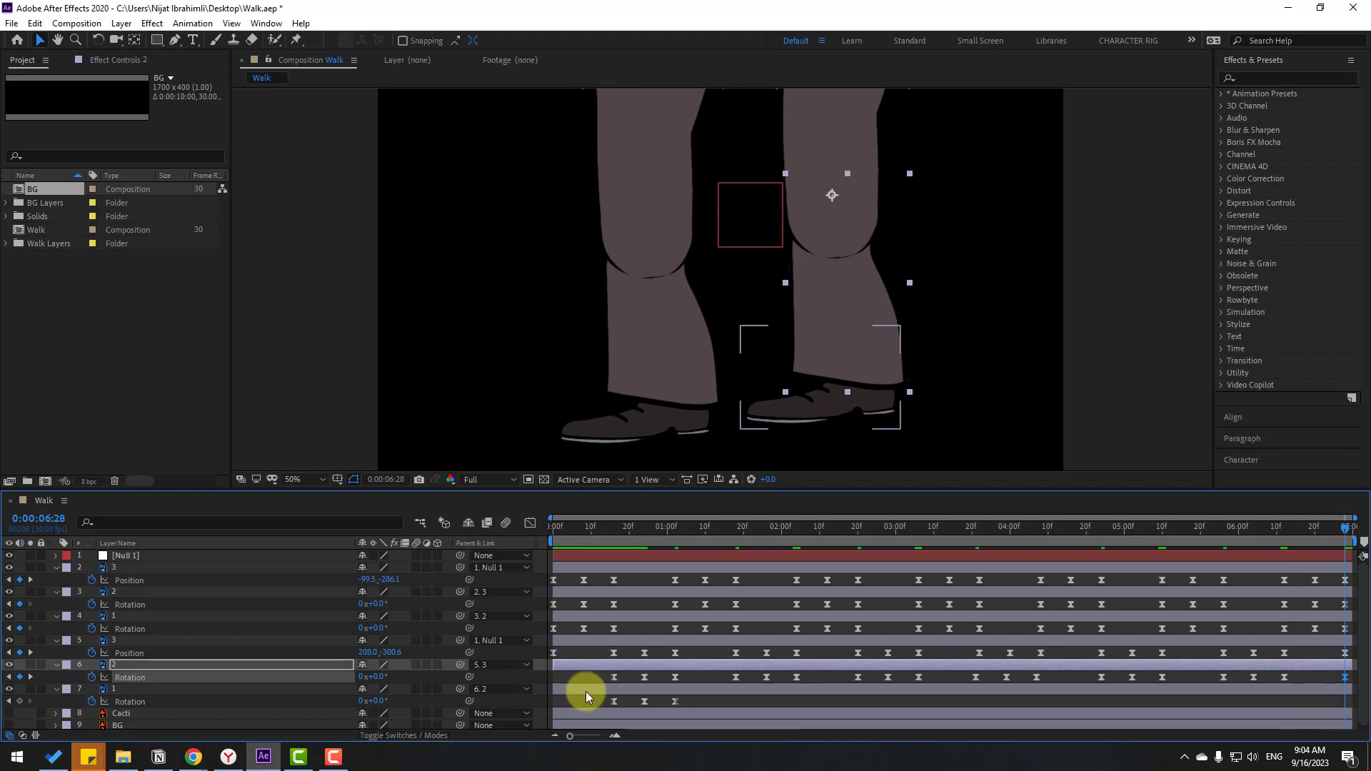
Copy the back foot's three Rotation keyframes and paste them at 0:00:01:18 and the next two repeat points, up to 0:00:03:21
click(123, 701)
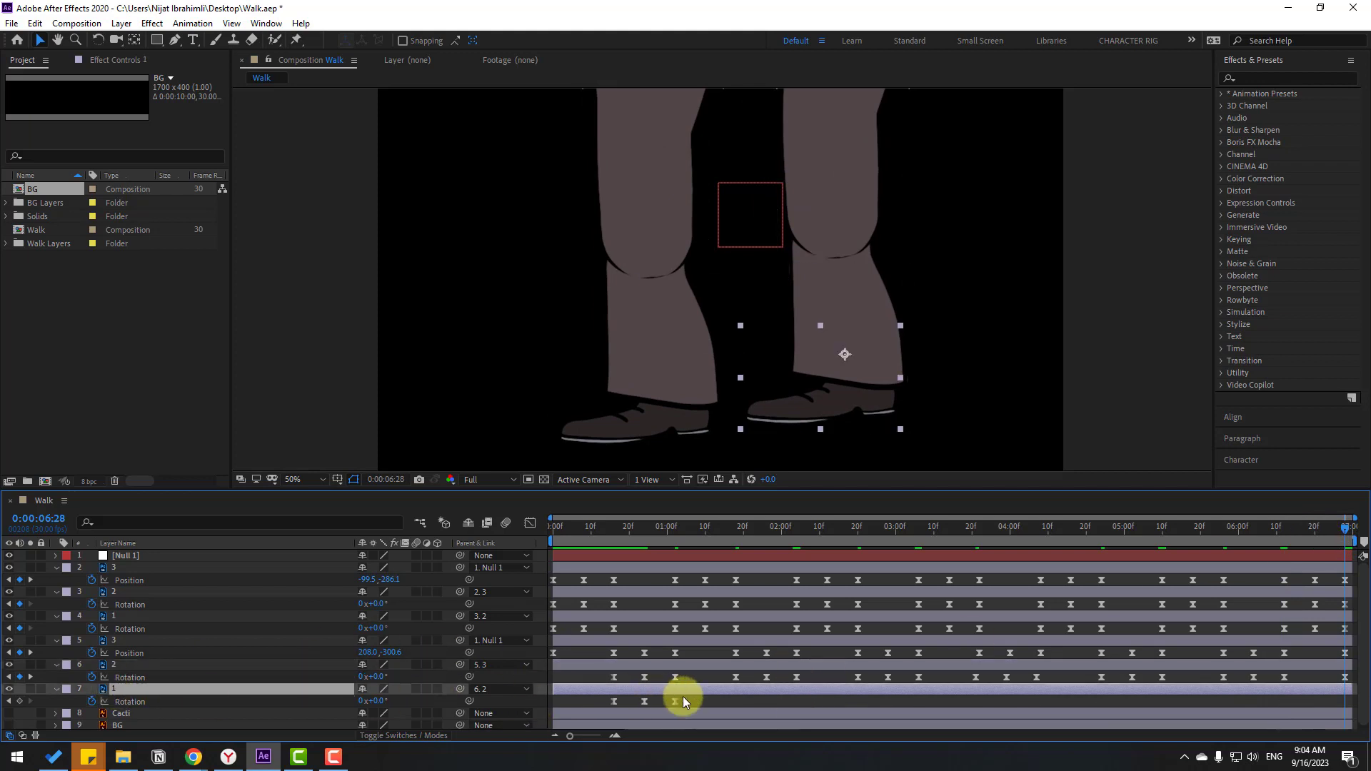
click(738, 530)
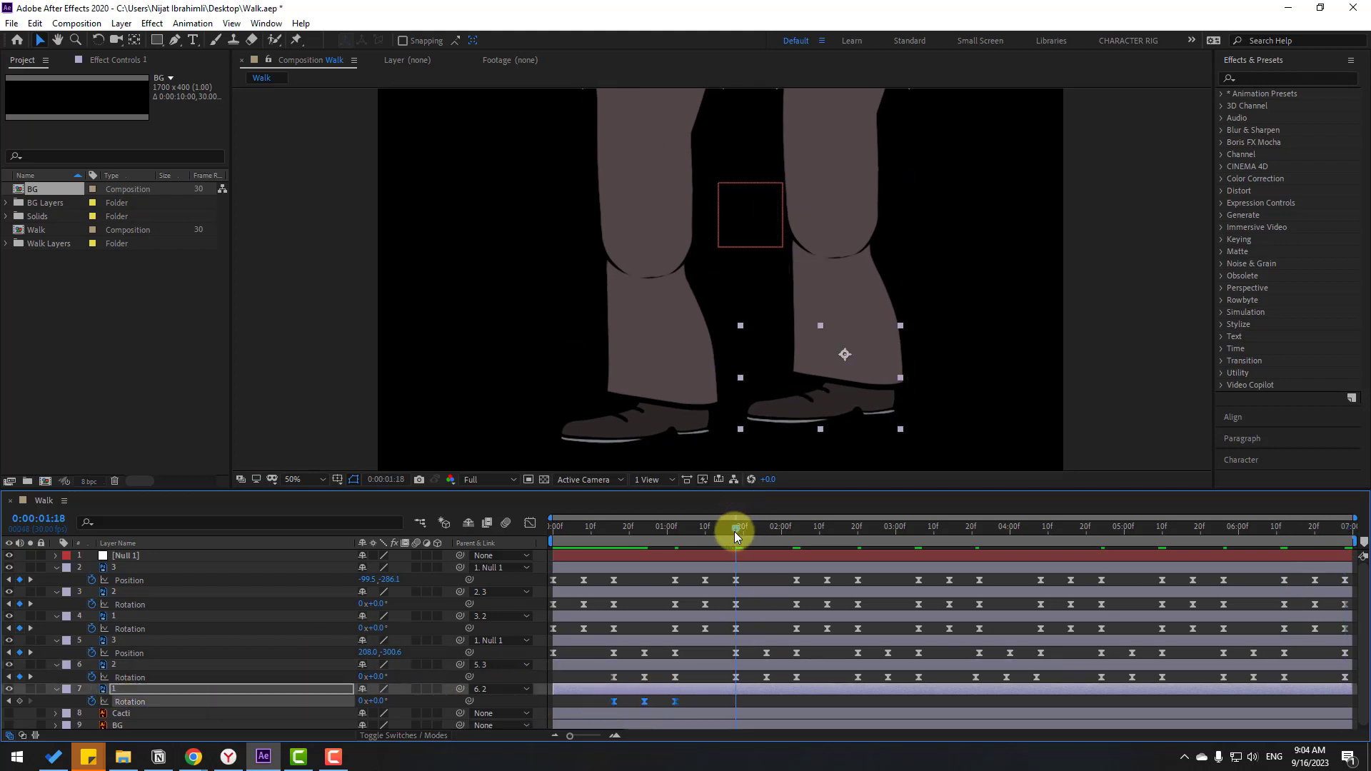
key(ctrl+v)
click(860, 527)
key(ctrl+v)
click(976, 529)
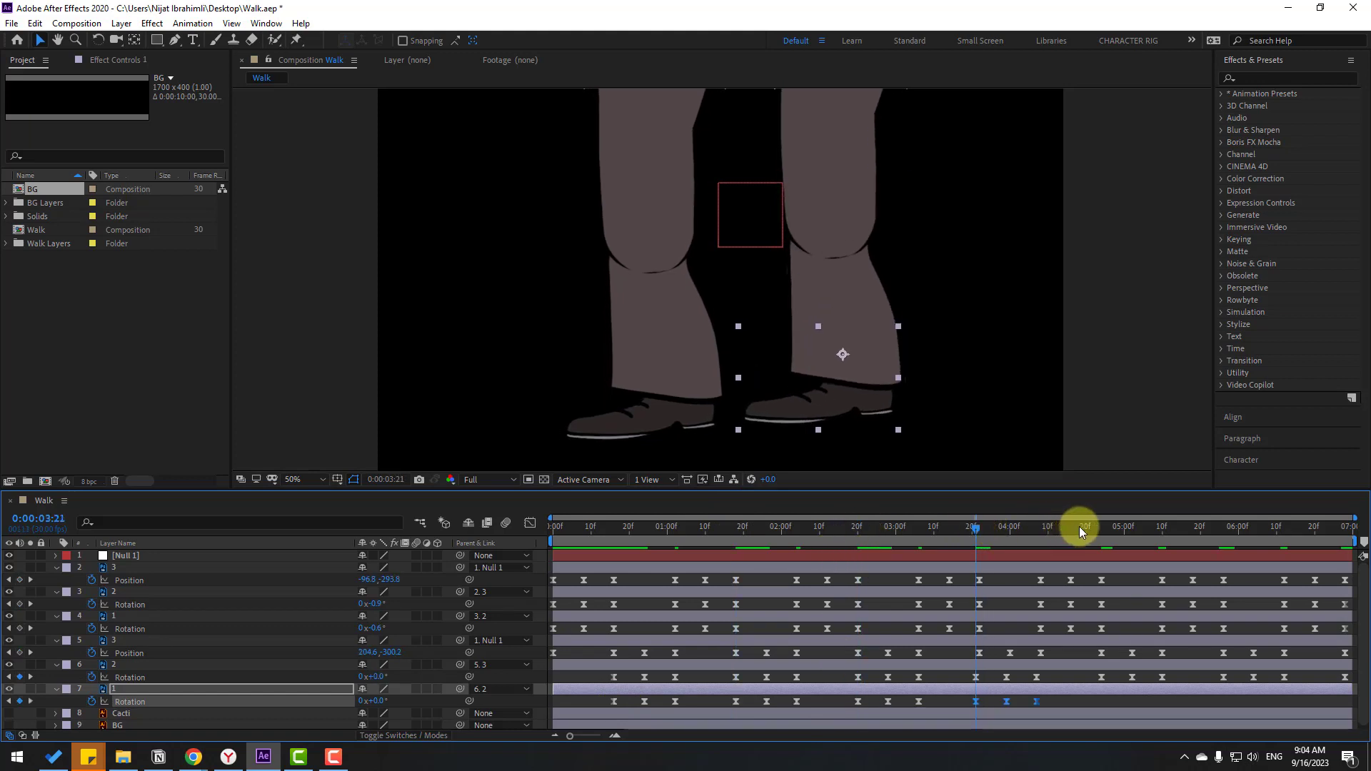
Paste the back foot's Rotation keyframes at the remaining repeat points, including 0:00:05:25 and 0:00:06:28
click(1101, 525)
key(ctrl+v)
click(1219, 529)
key(ctrl+v)
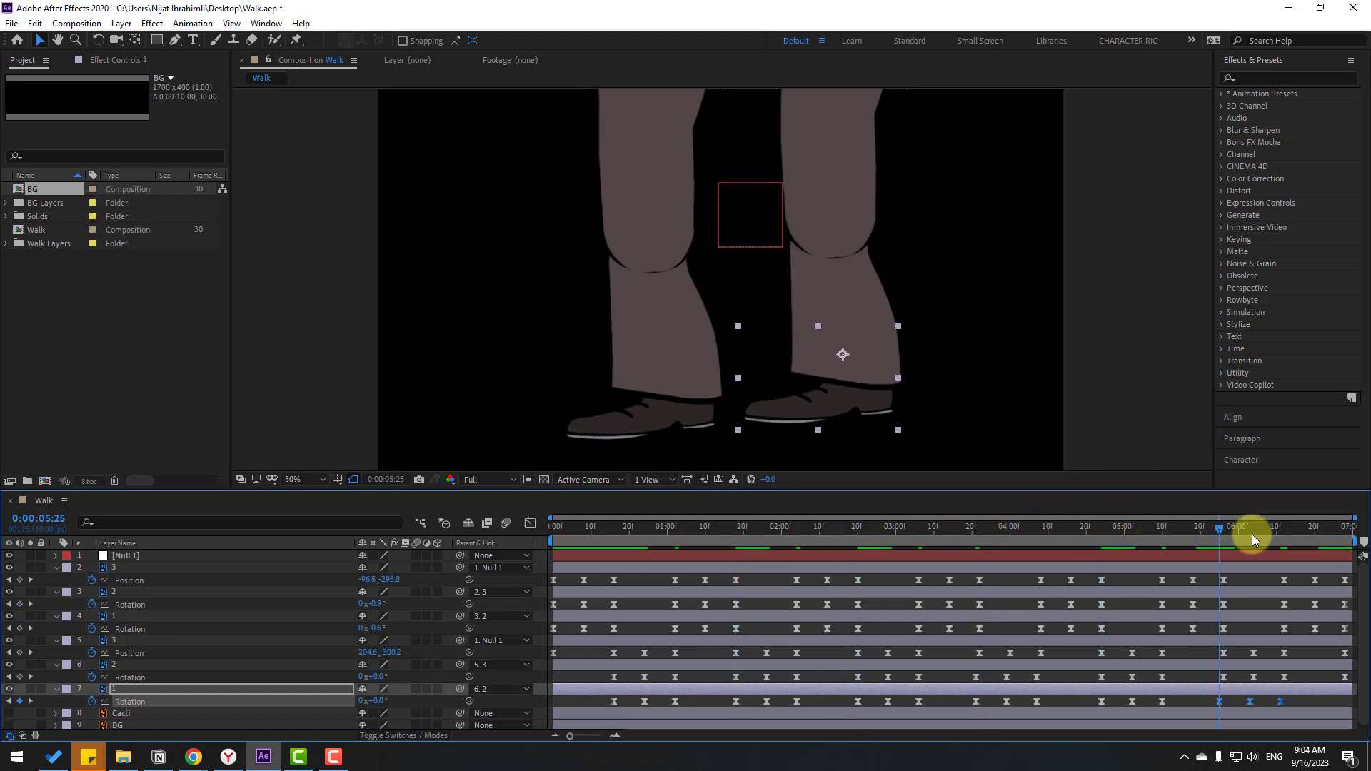
click(1340, 529)
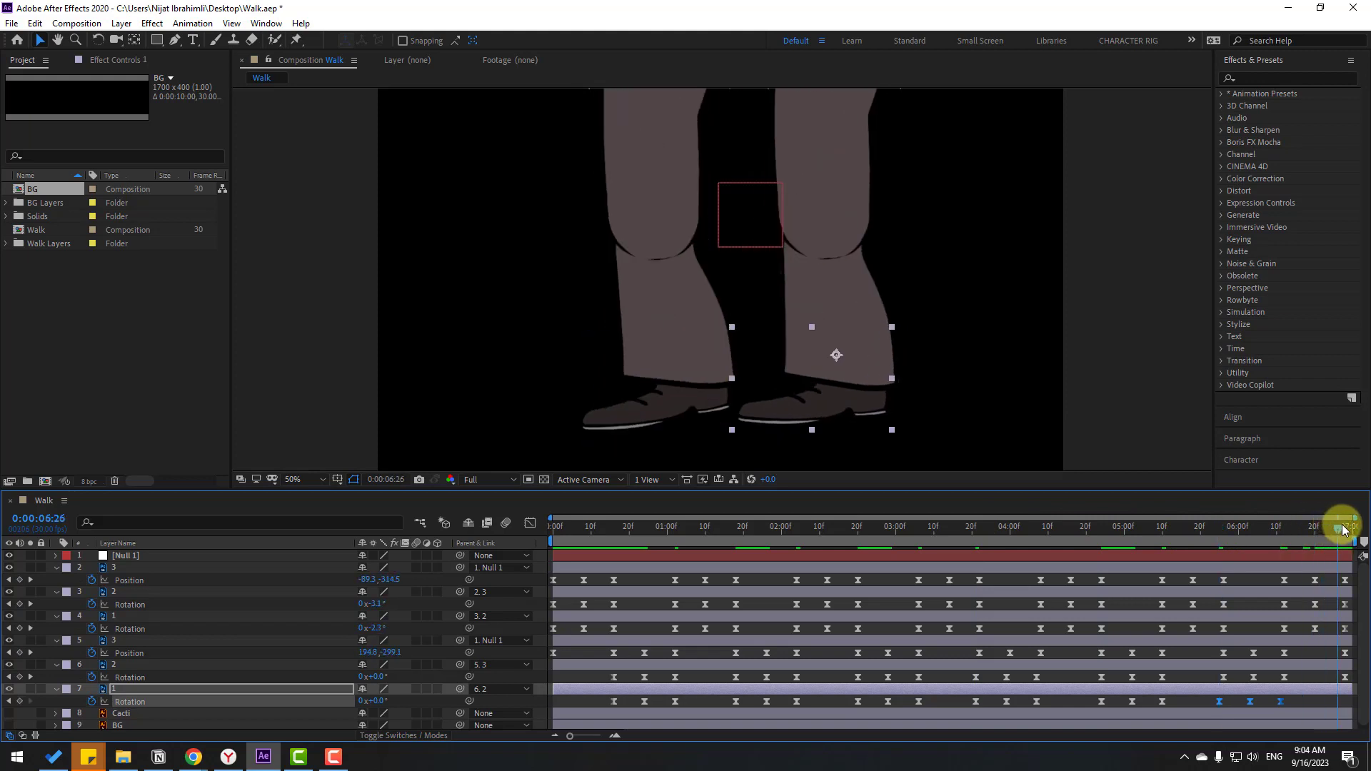
click(1345, 530)
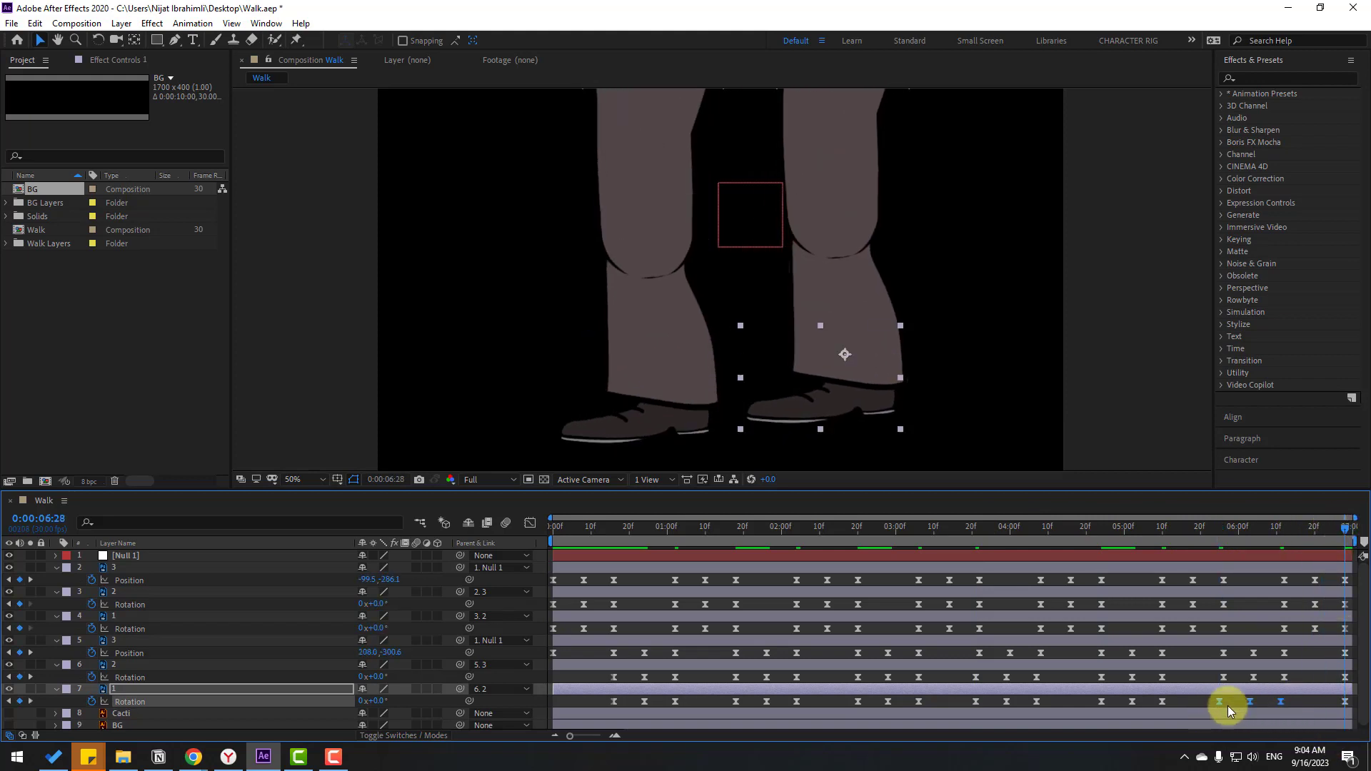
Shift the back foot's Rotation keyframes starting at 0:00:05:25 into line with the back shin's keyframes and preview the walk
drag(1219, 704, 1225, 701)
click(1204, 679)
key(space)
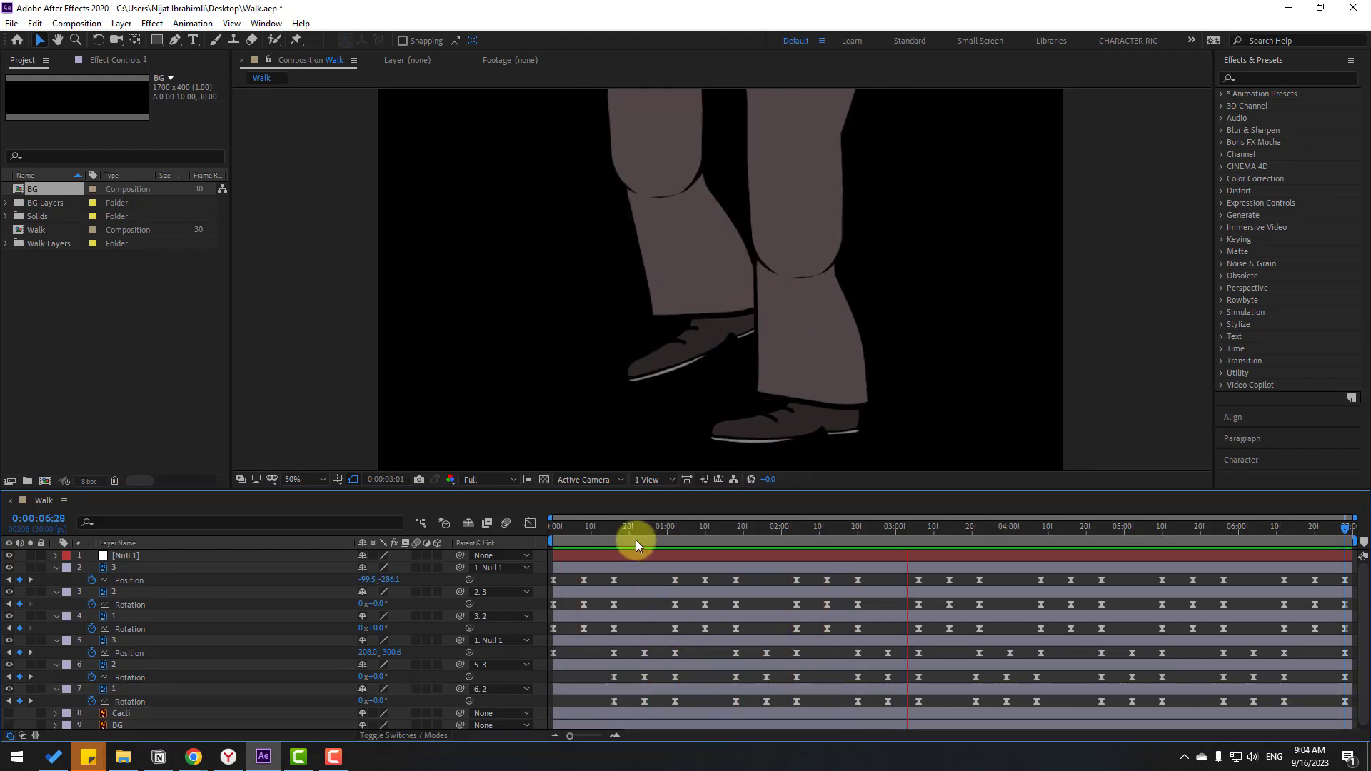
key(space)
Collapse the keyframe properties of all six leg layers and clear the layer selection
click(122, 567)
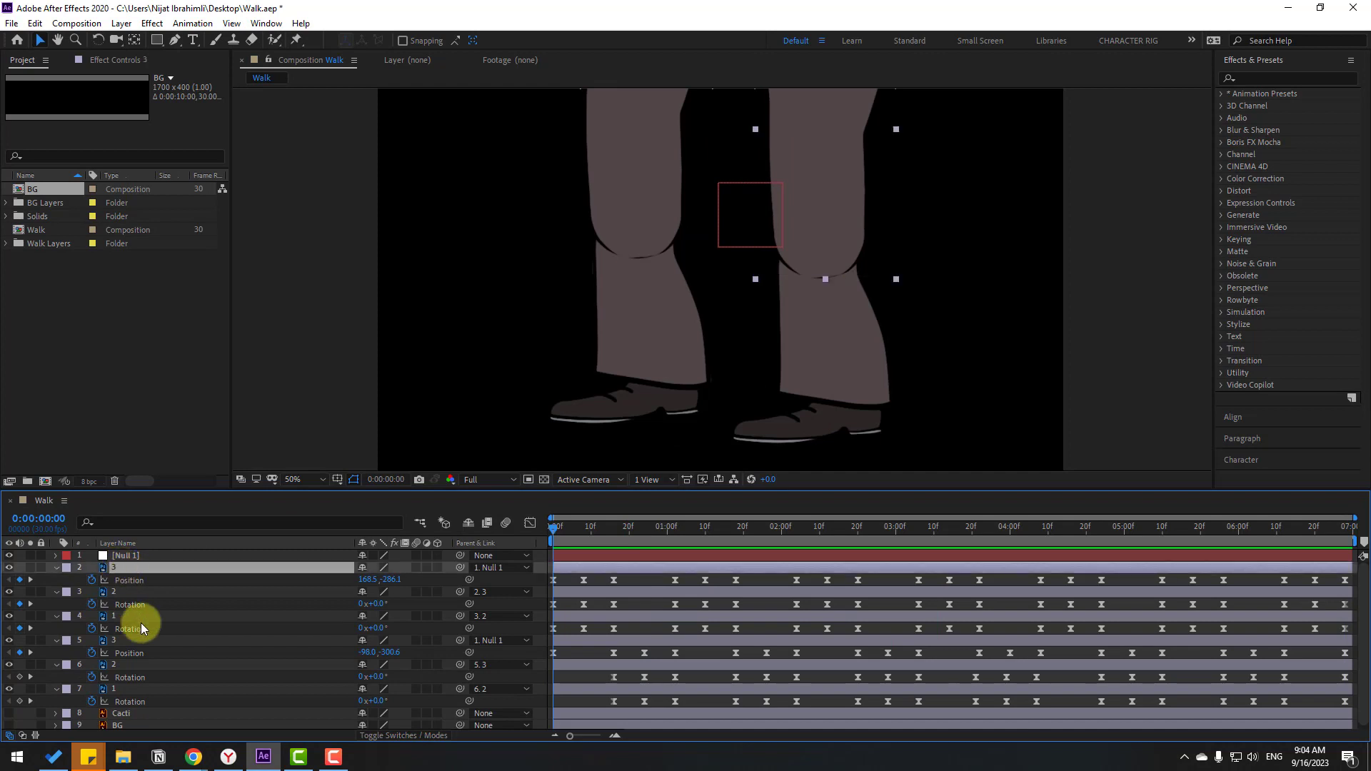
shift+click(125, 689)
click(55, 569)
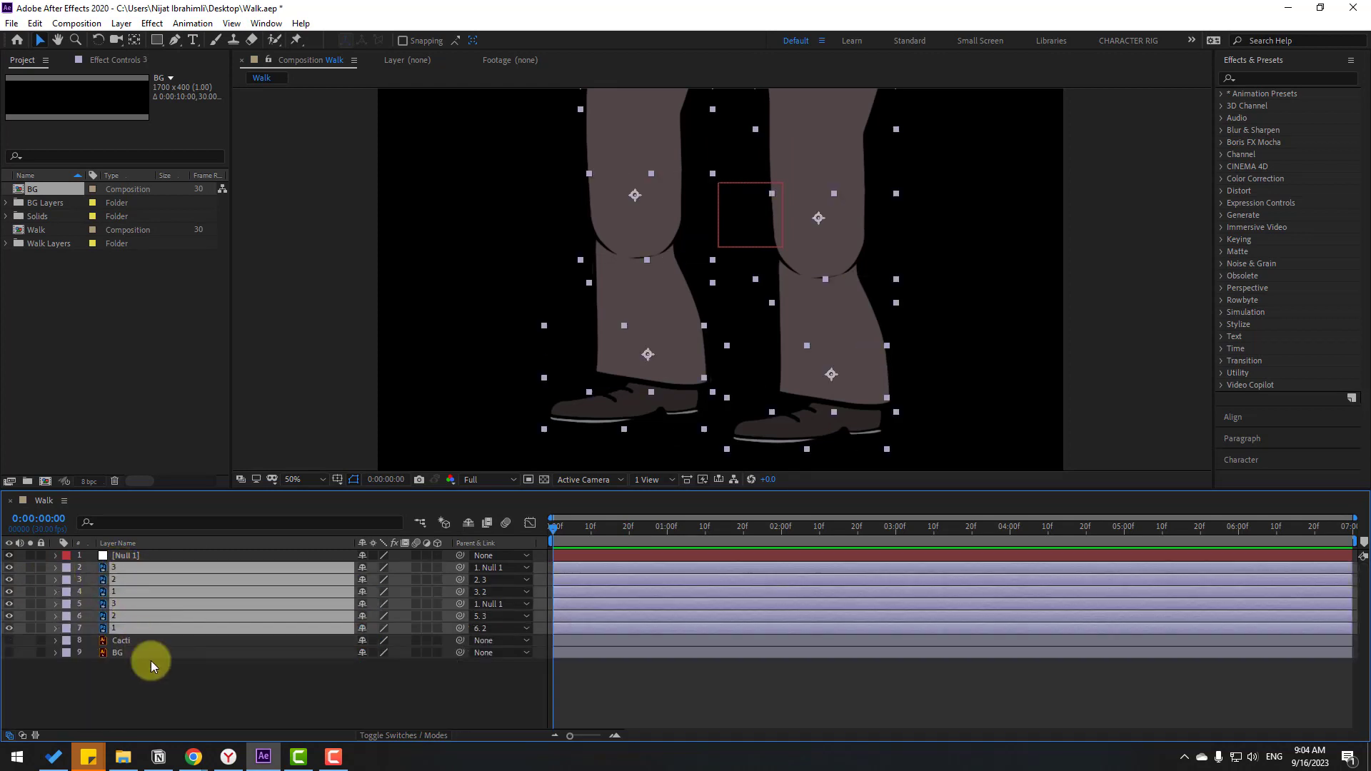
click(130, 711)
Make the BG layer visible and set its Scale to 650%
click(9, 652)
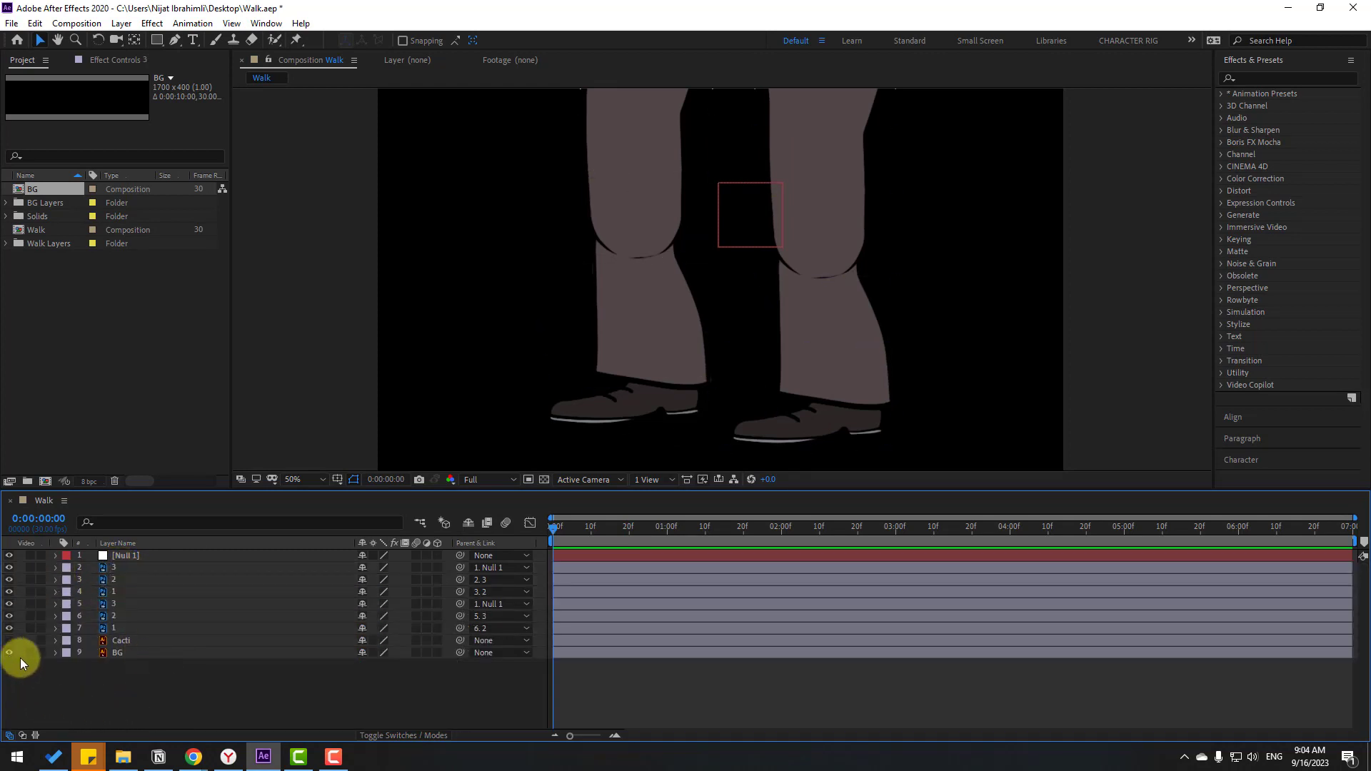
click(122, 654)
key(s)
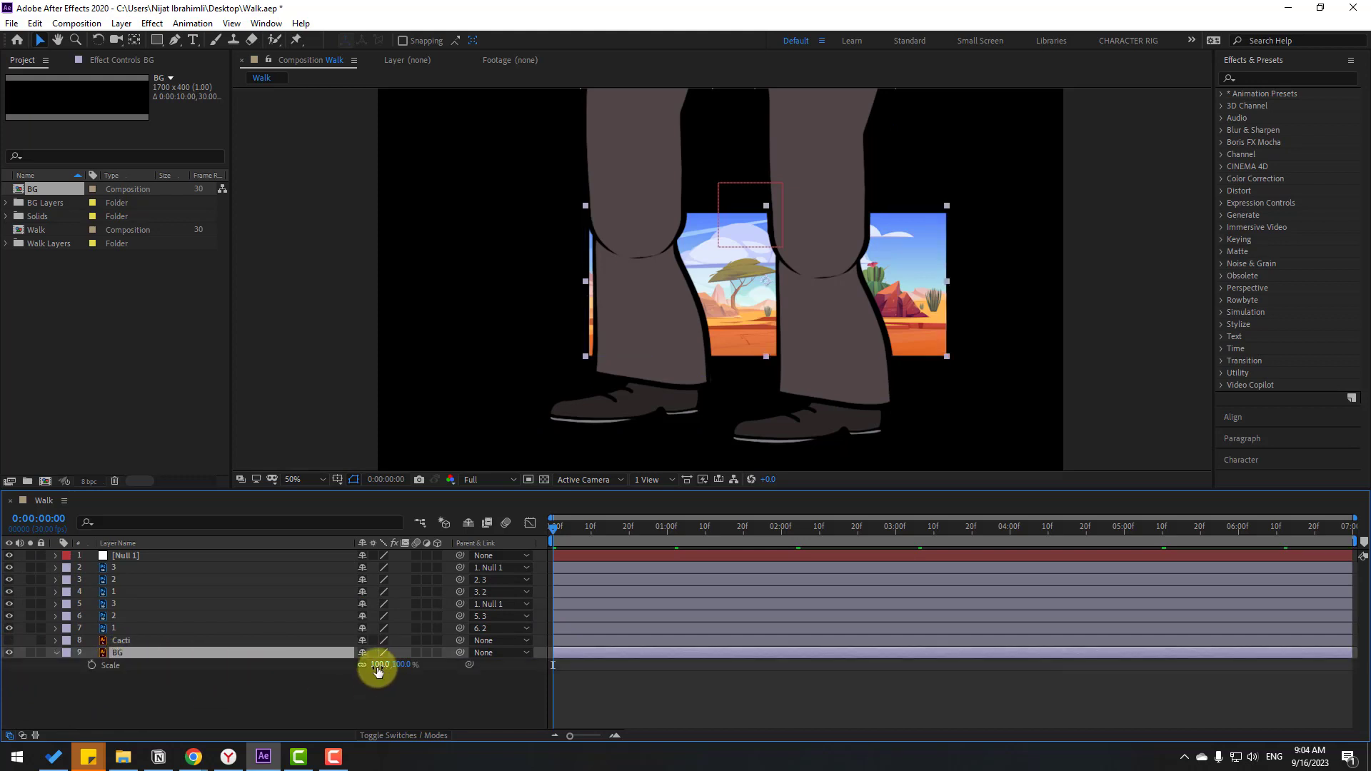
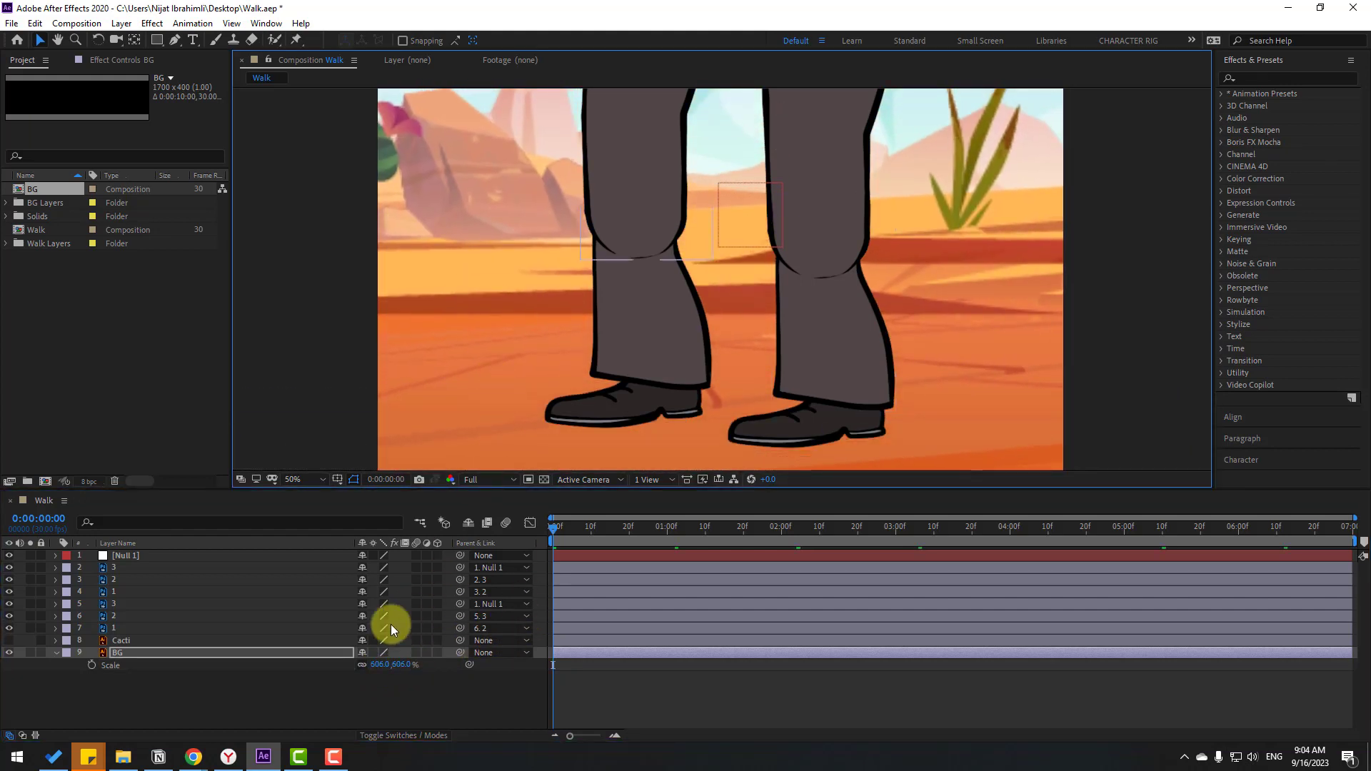
click(378, 665)
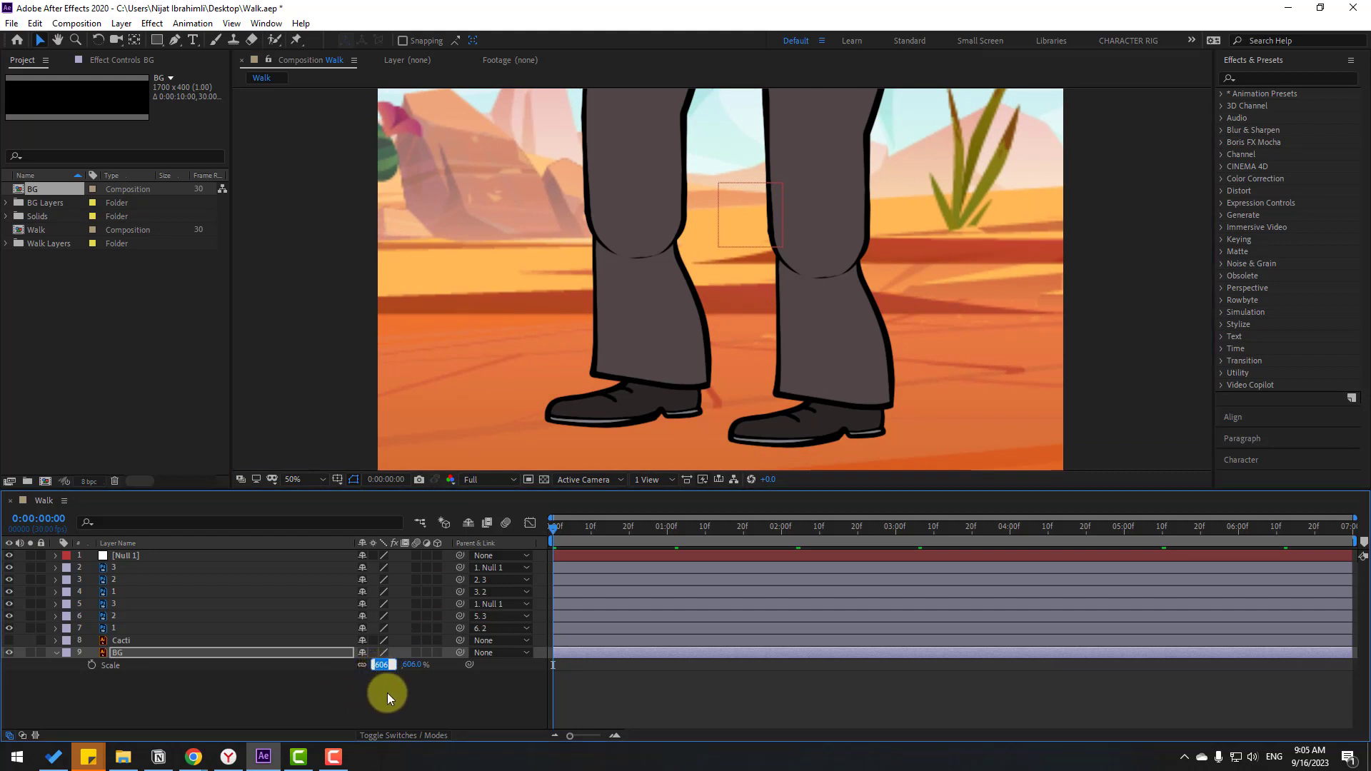
text(650)
key(Return)
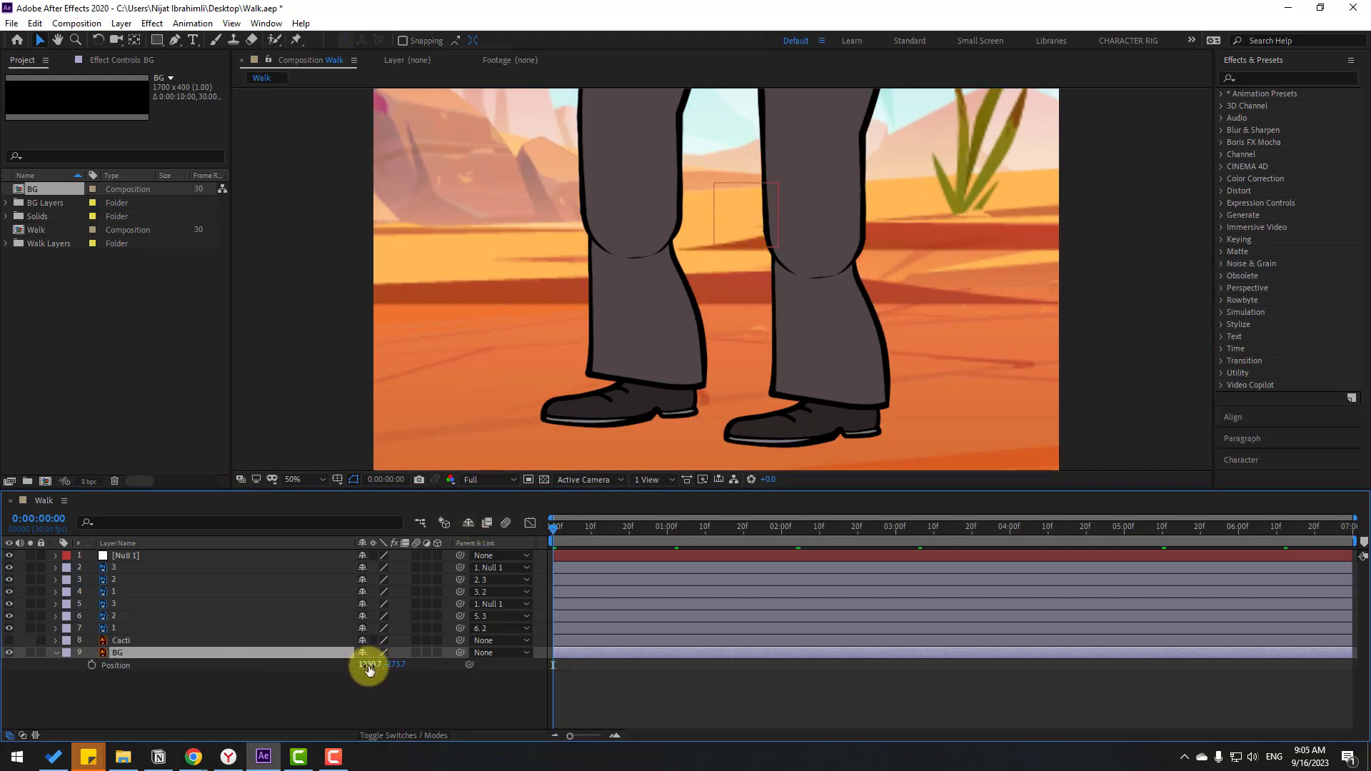
Keyframe the BG layer's X Position from -1359.3 at the start to 3190.7 at 0:00:06:29 and preview the walk
drag(369, 669, 176, 656)
drag(355, 664, 352, 671)
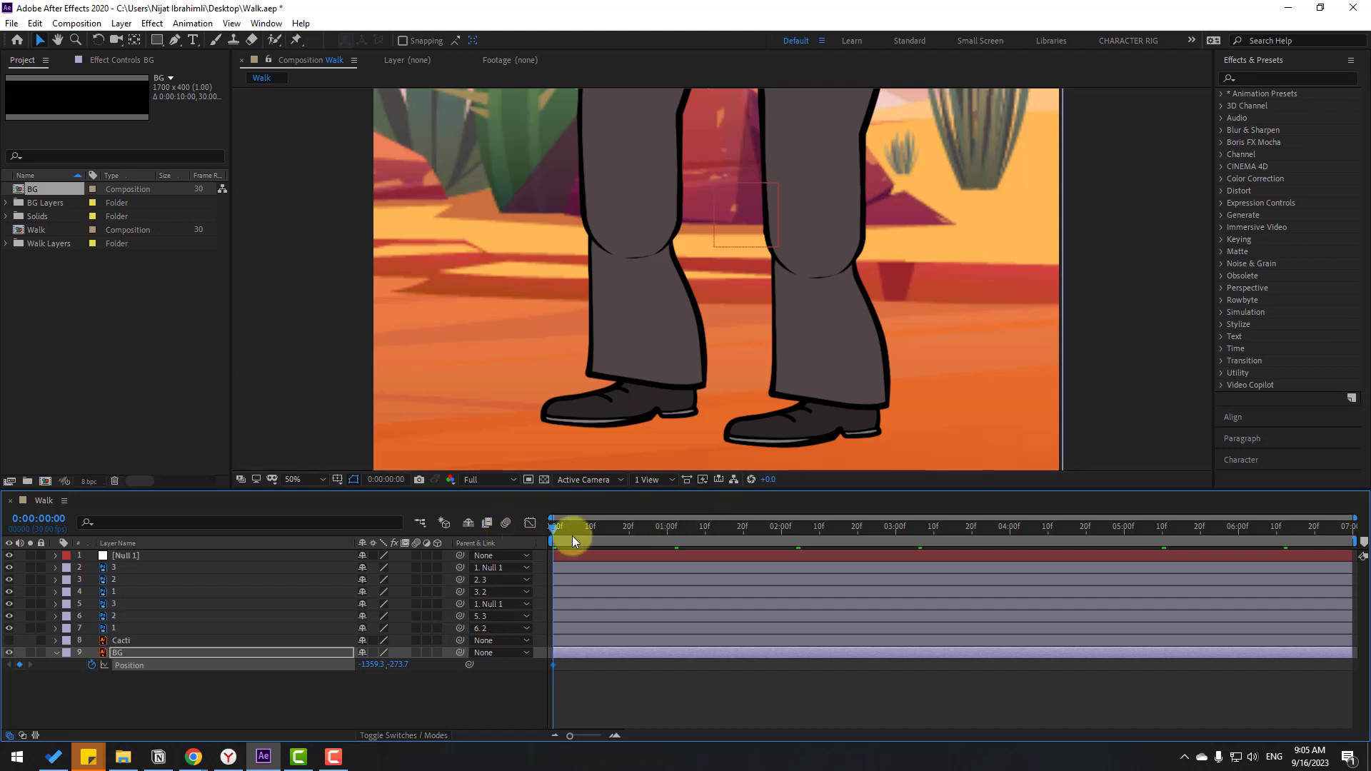
drag(573, 540, 1364, 543)
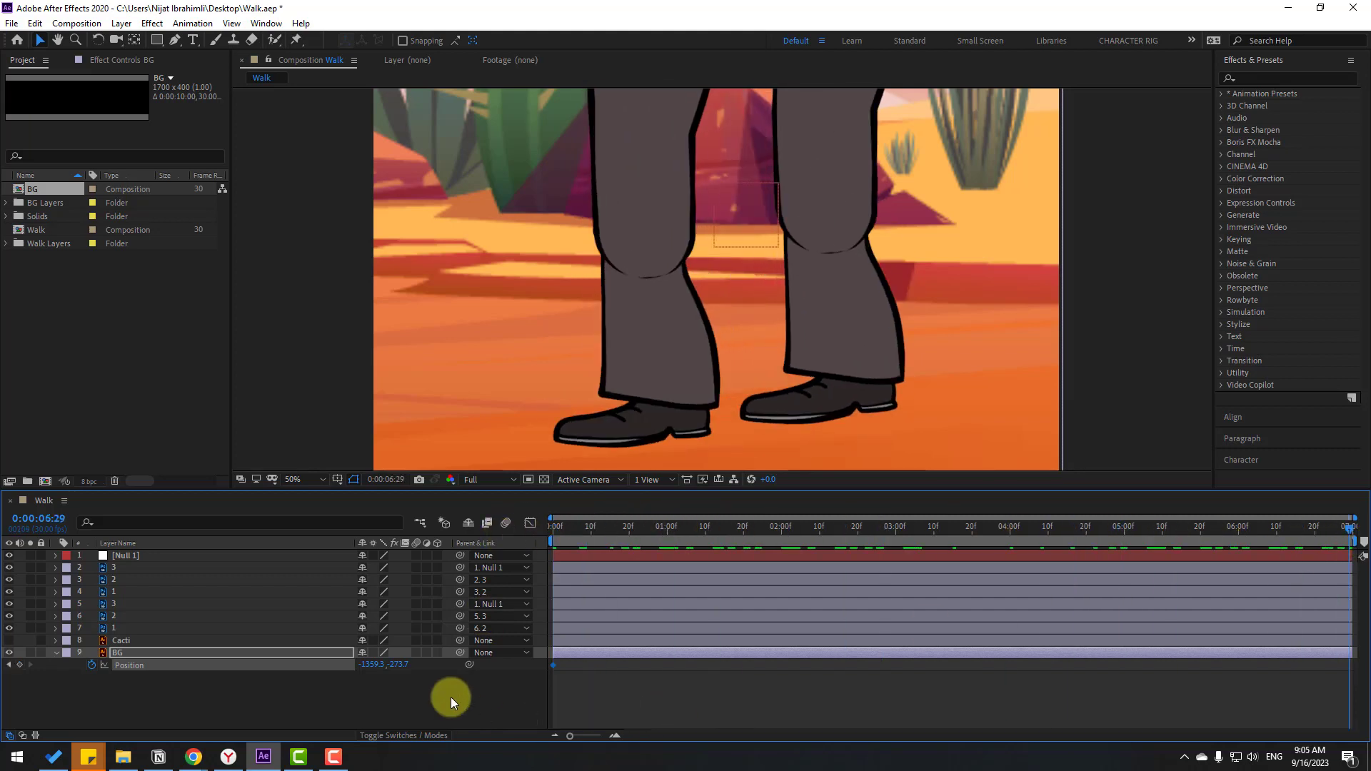
drag(398, 668, 713, 664)
click(658, 699)
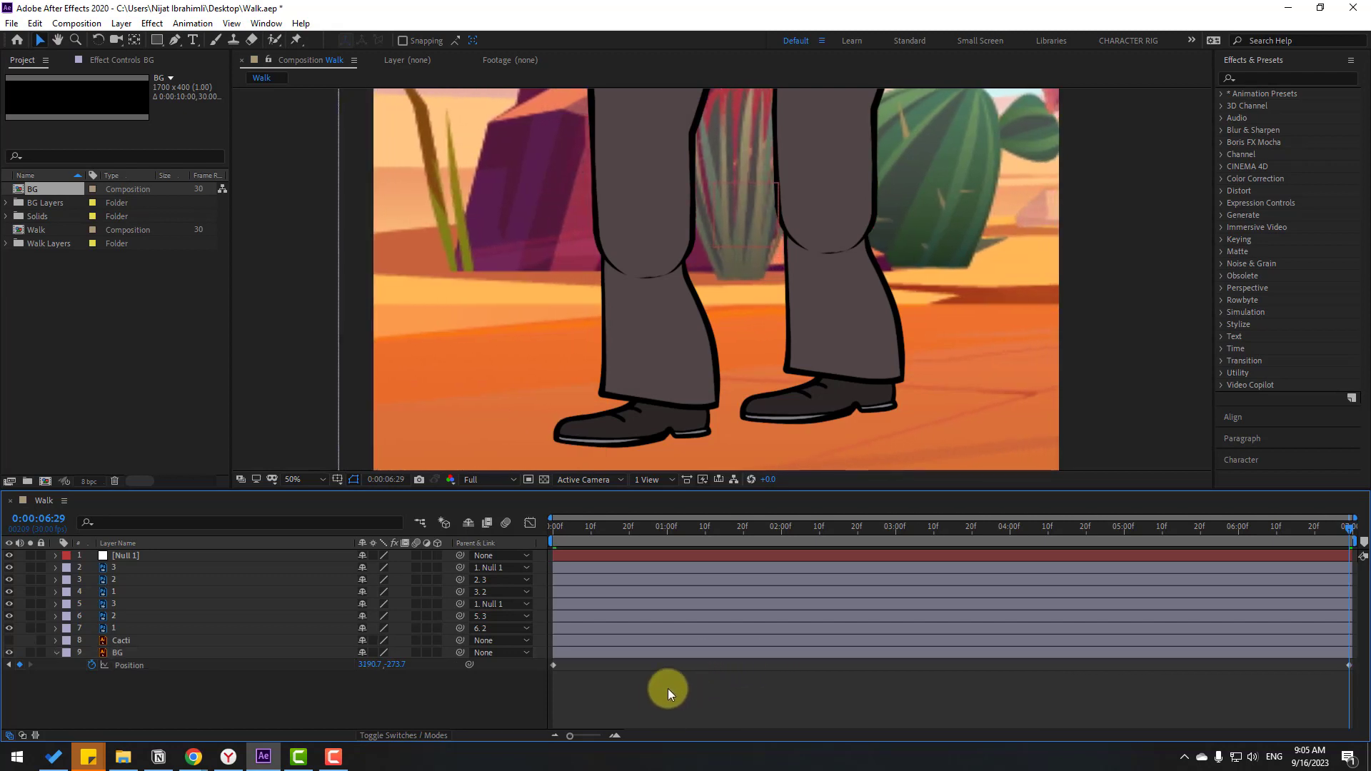
key(space)
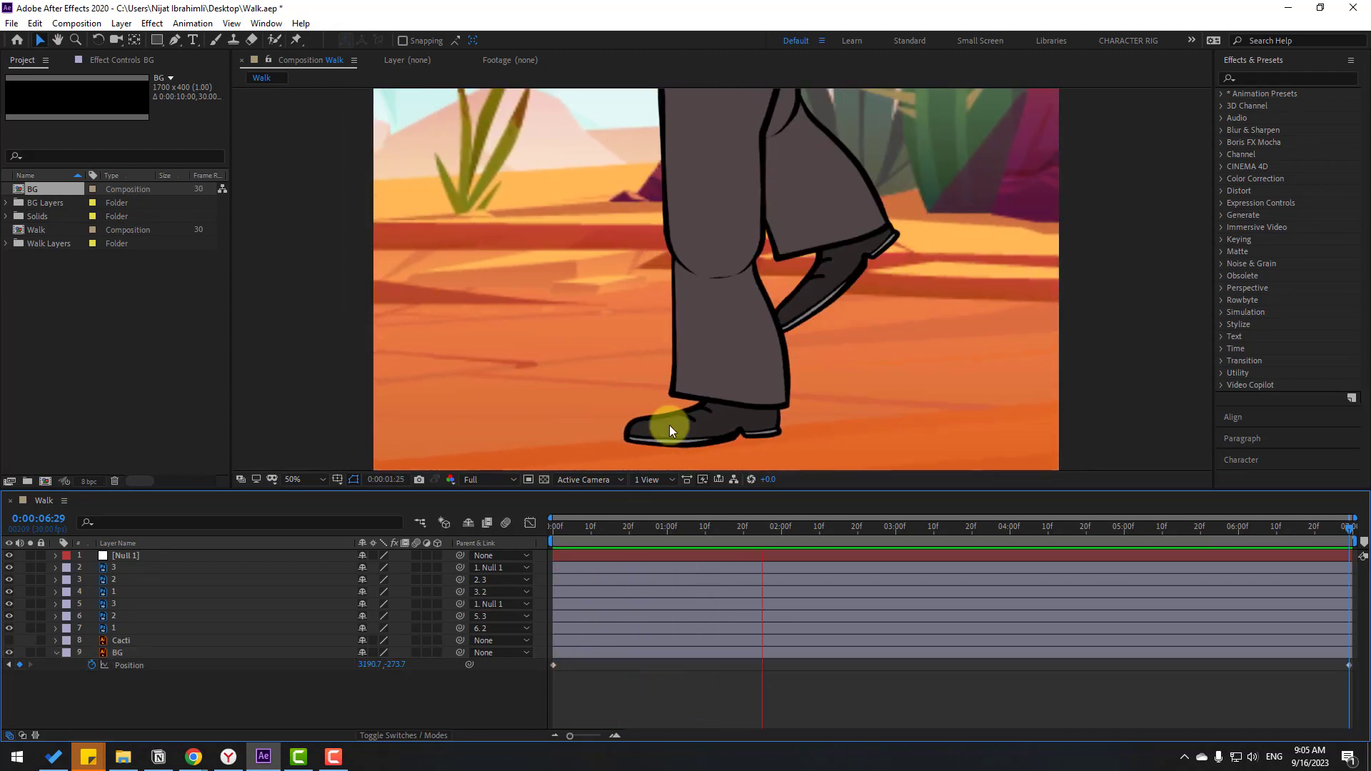
key(comma)
key(comma)
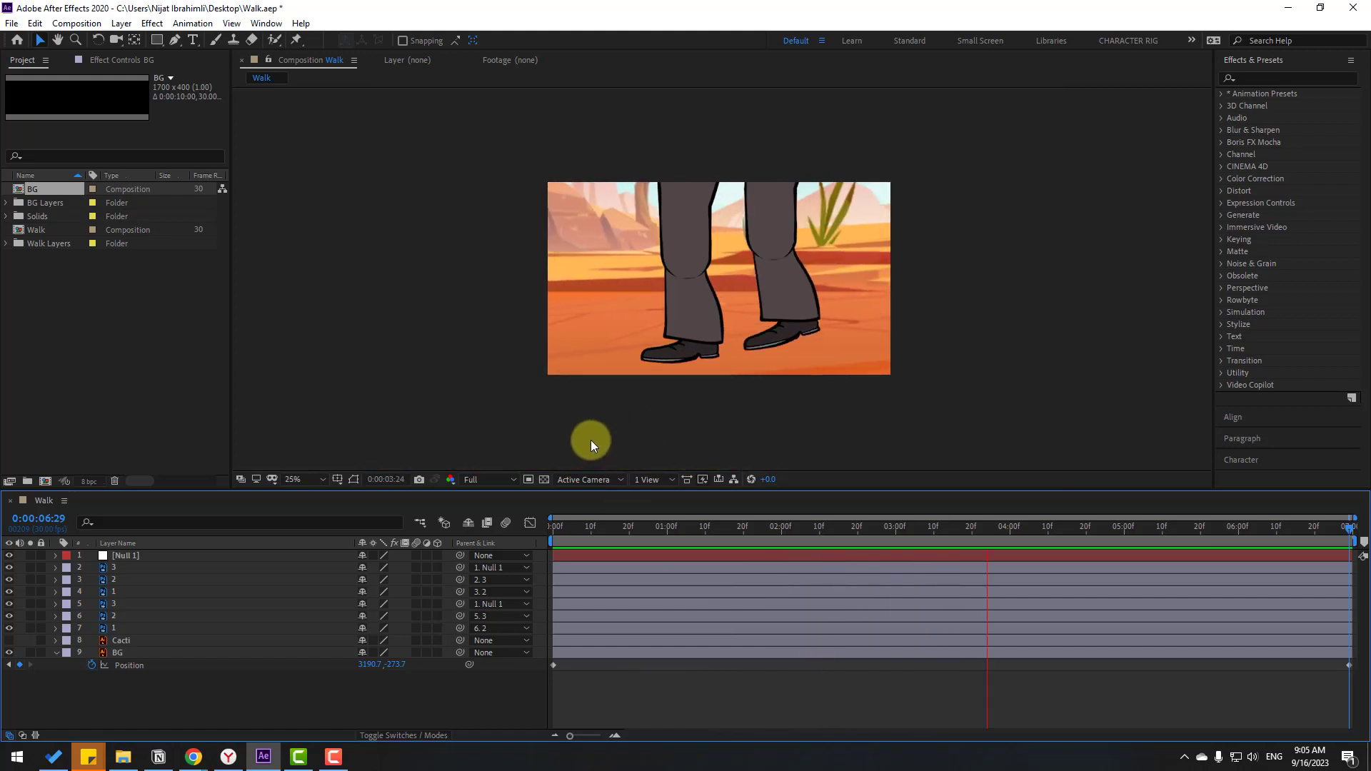
key(period)
key(period)
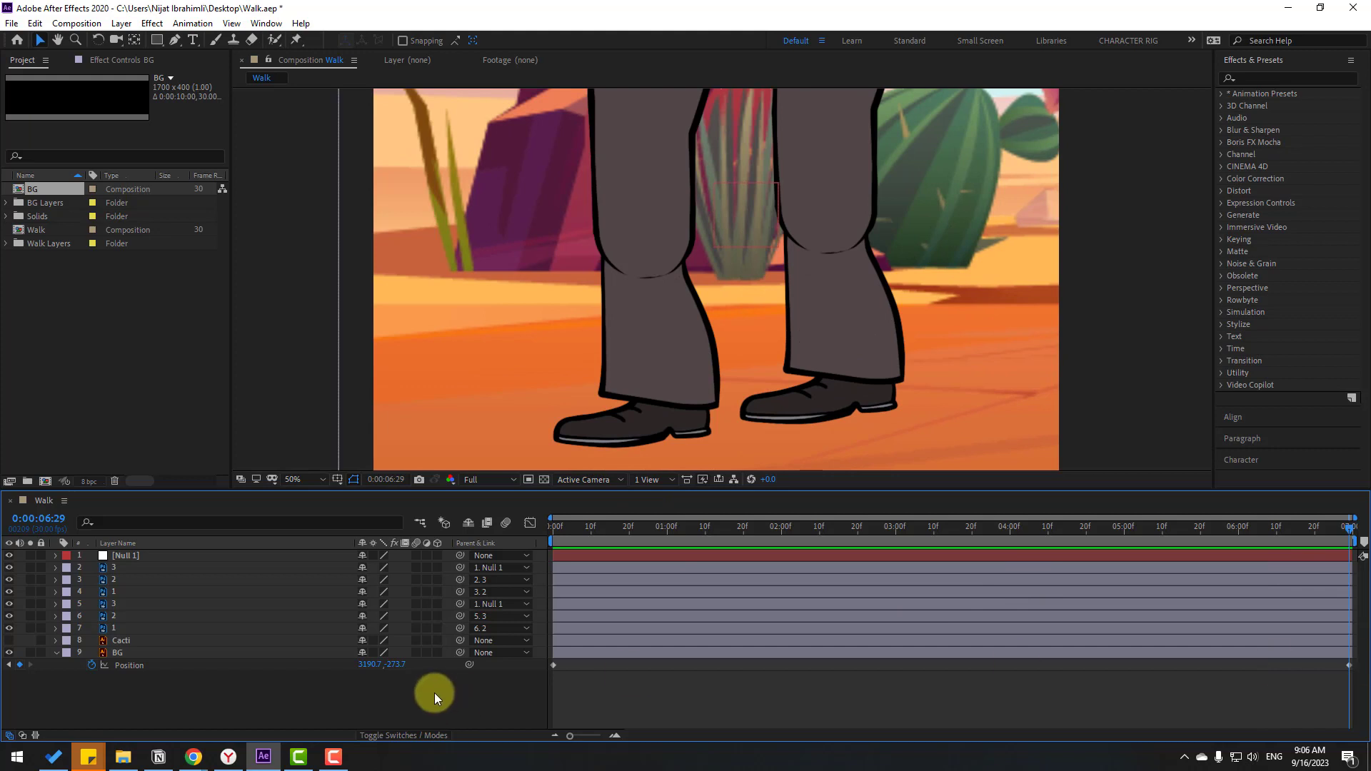
Set the BG layer's X Position at 0:00:06:29 to 2540.7, preview the walk and return to the composition's start
drag(363, 664, 7, 647)
click(545, 708)
key(space)
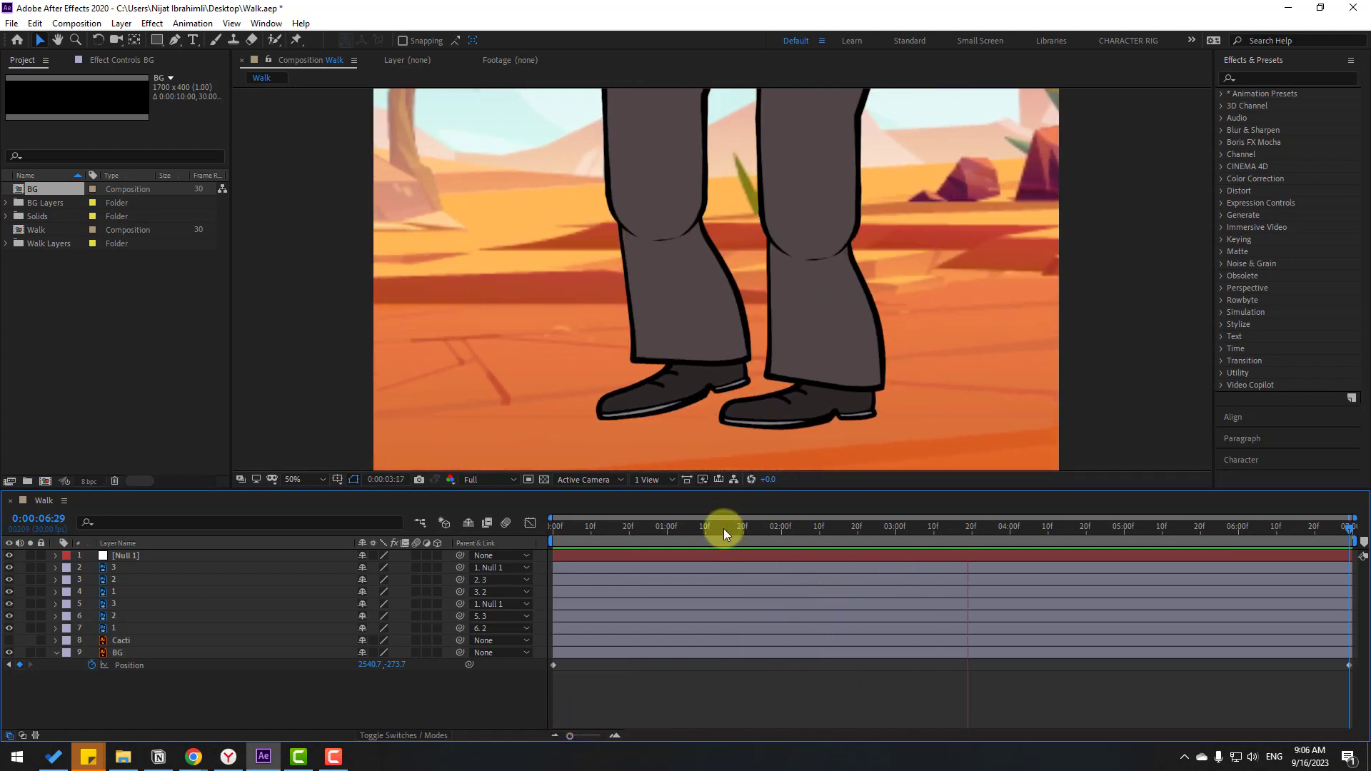
key(Home)
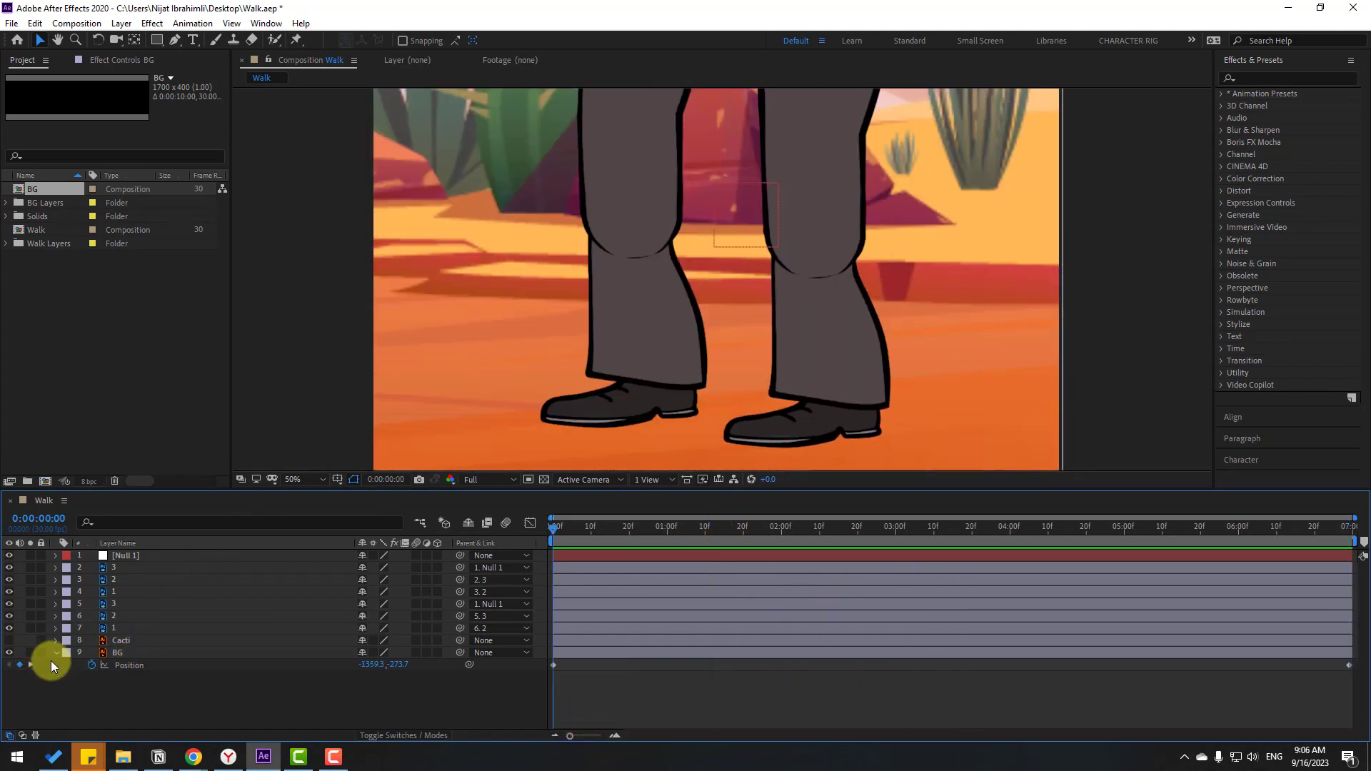
Collapse the BG layer's properties and make the Cacti layer visible
click(57, 652)
click(132, 641)
click(9, 641)
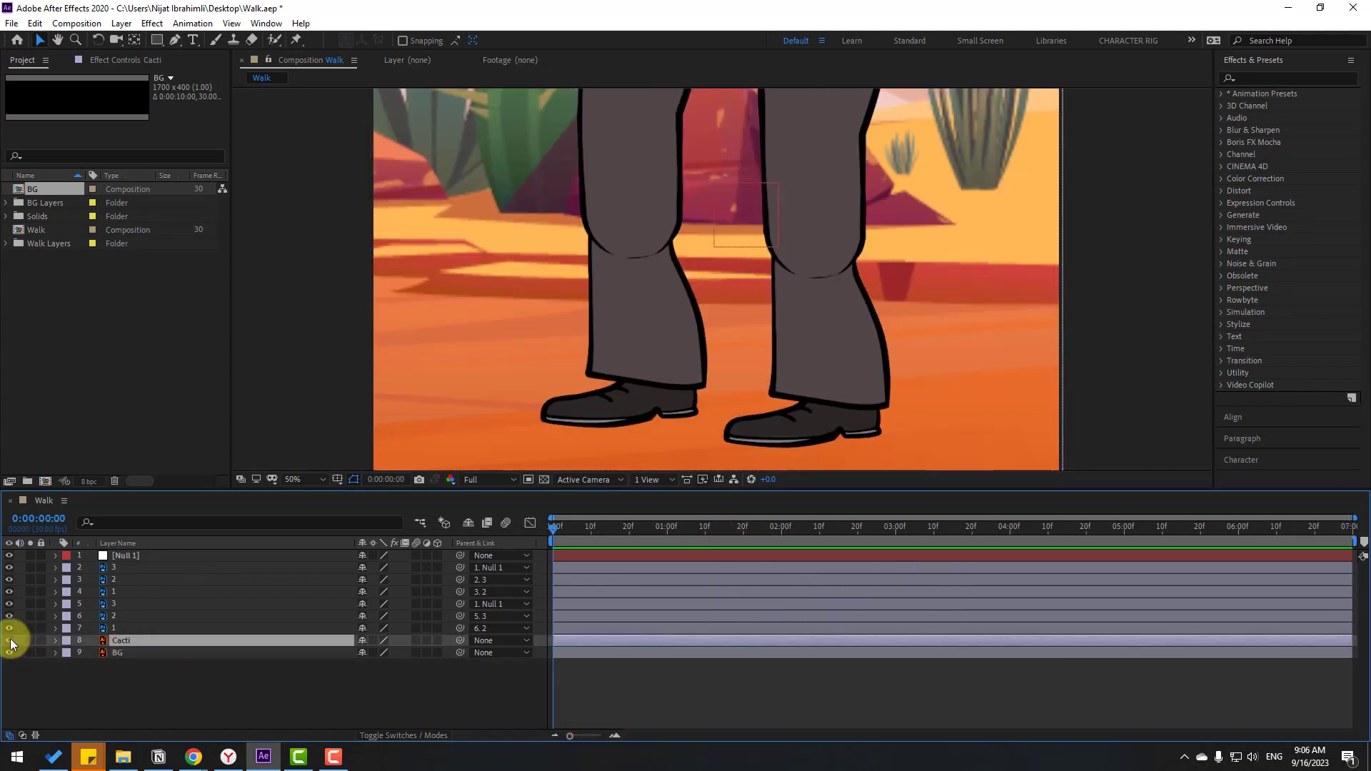
Move the Cacti layer to the top of the layer stack, raise it in the frame and set its Scale to 737%
key(s)
drag(392, 652, 110, 637)
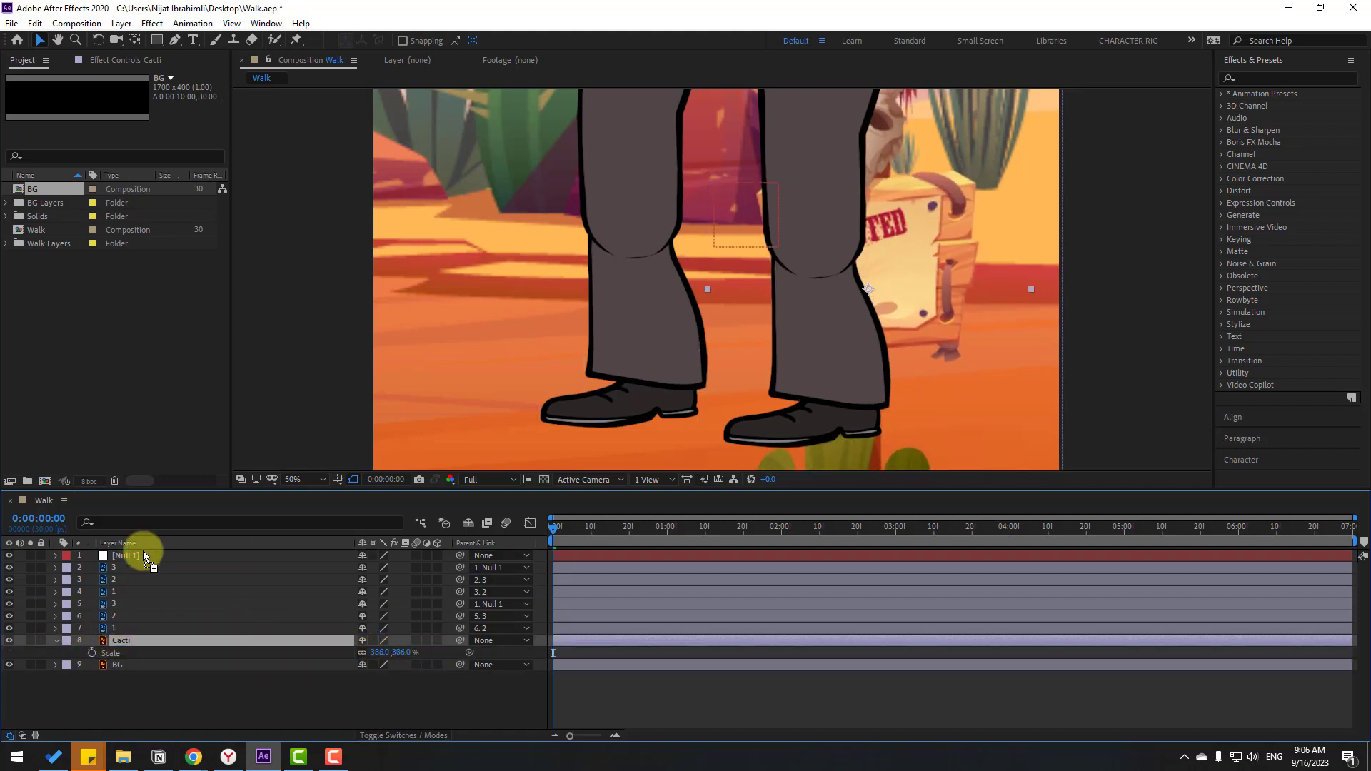
drag(145, 556, 145, 556)
drag(826, 418, 820, 315)
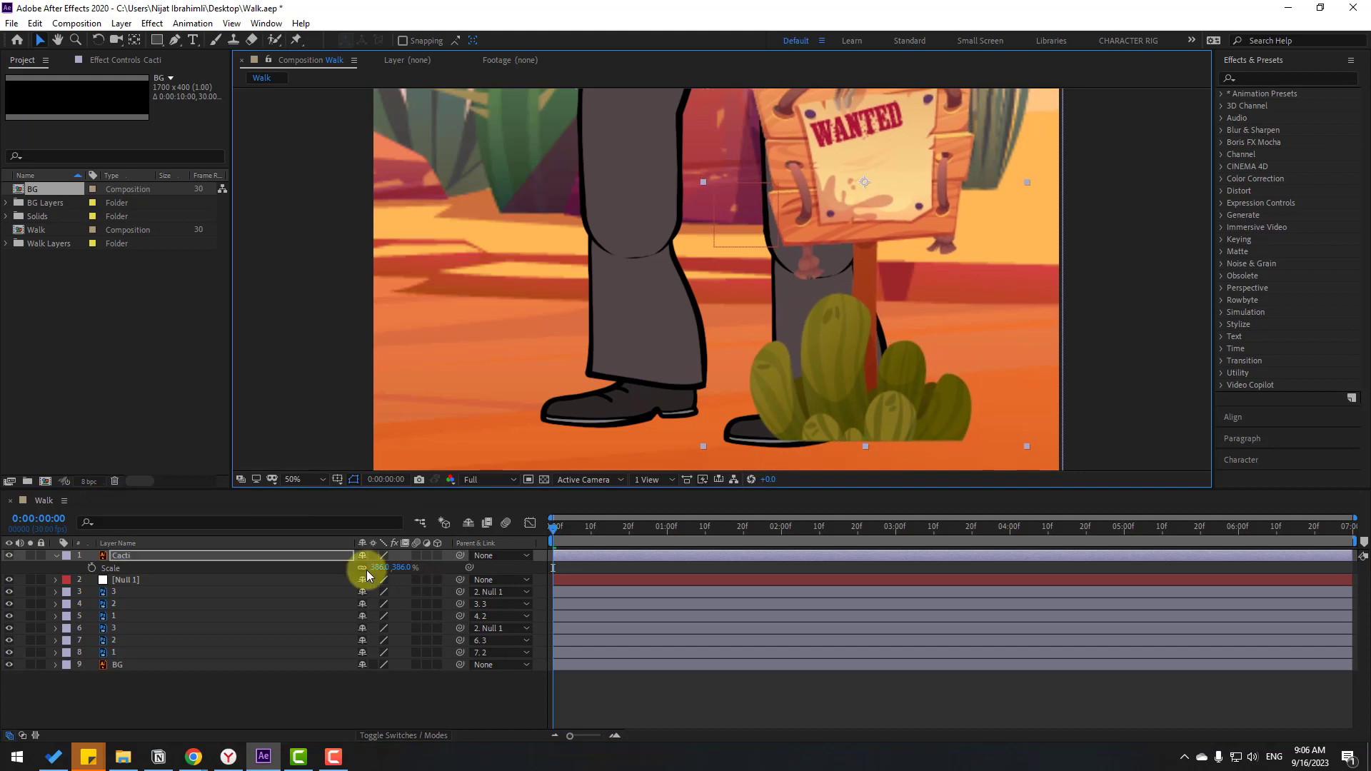
drag(380, 568, 825, 263)
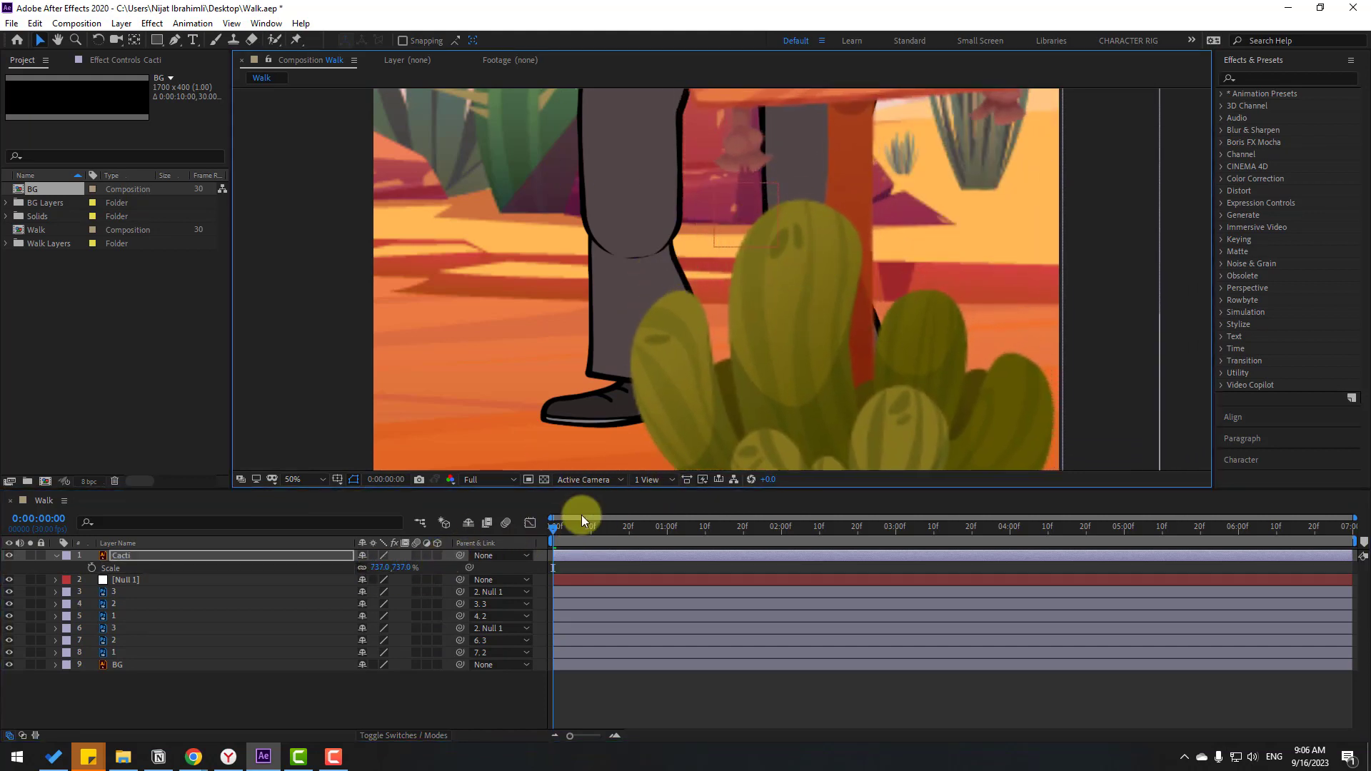
Parent the Cacti layer to the BG layer and go to 0:00:03:23
drag(582, 516, 553, 529)
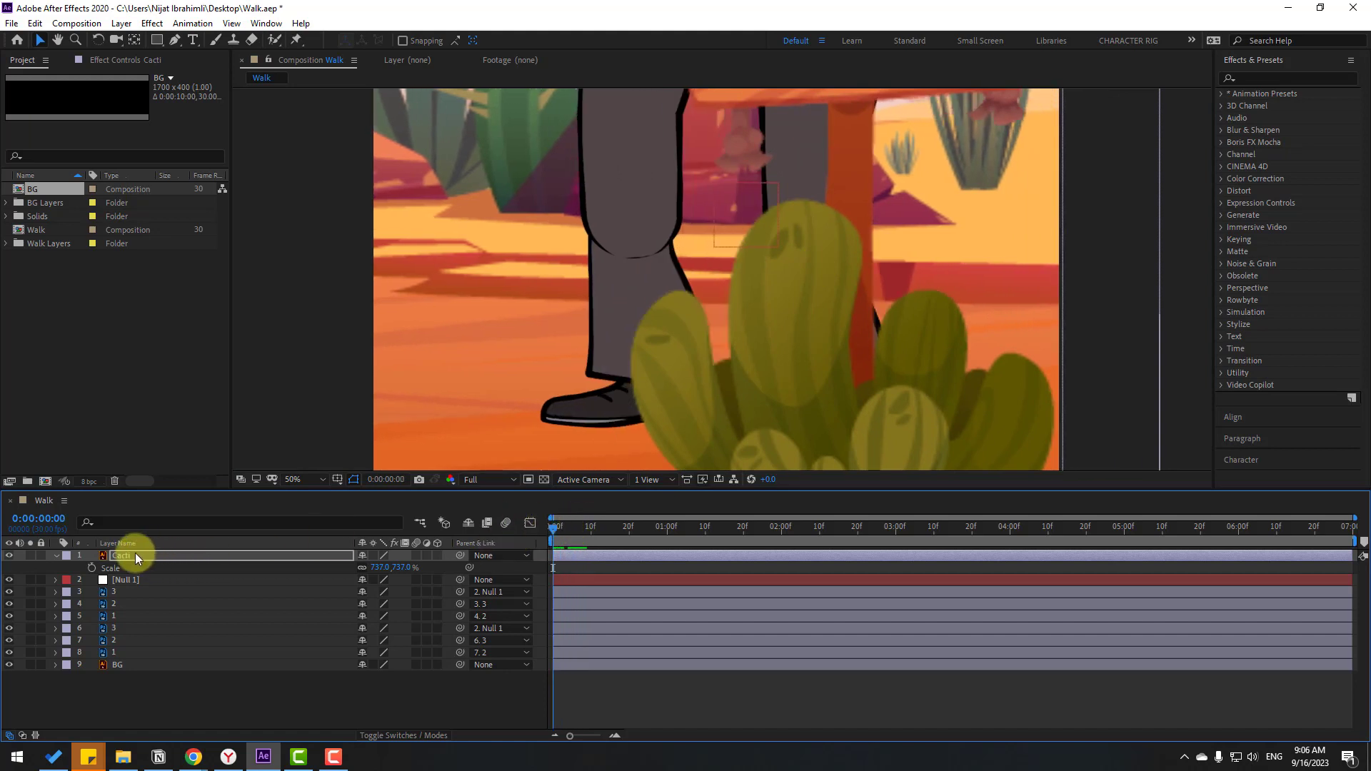
drag(461, 556, 125, 665)
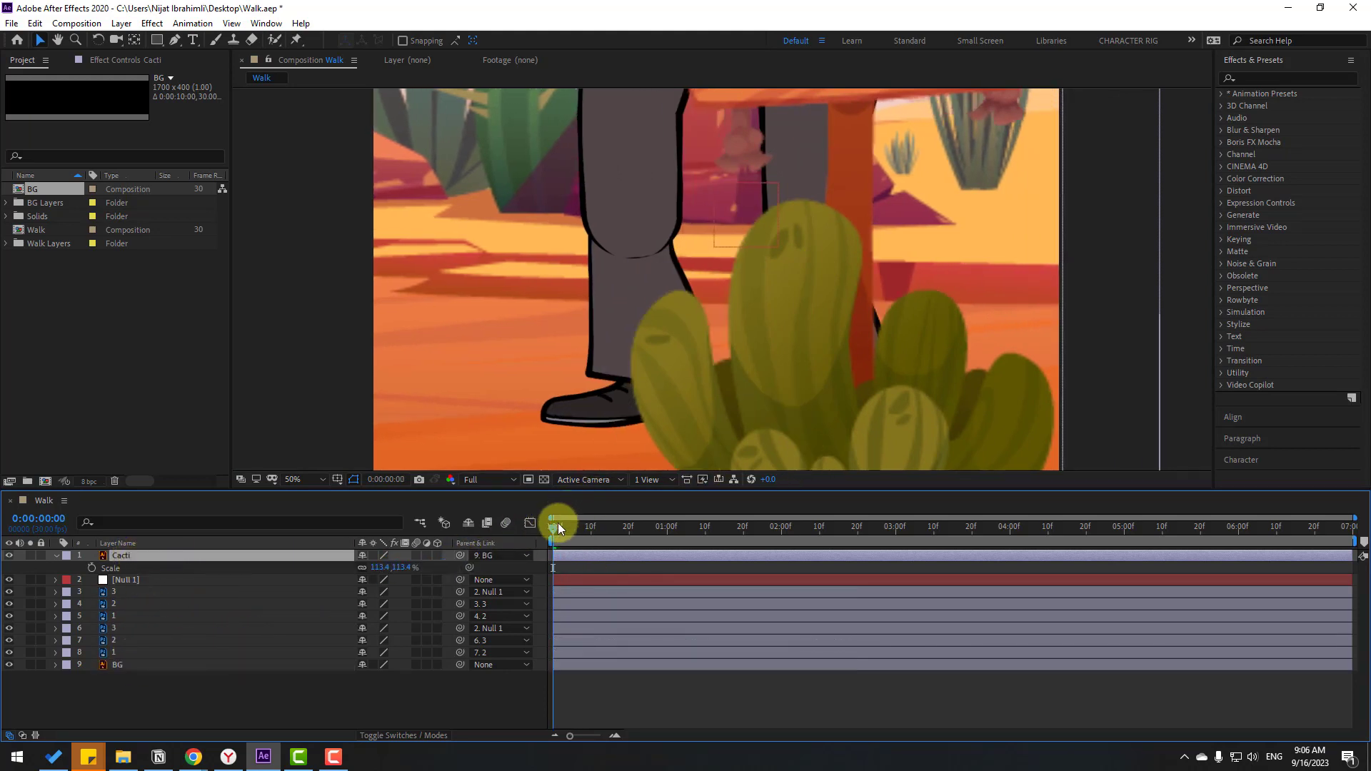
drag(558, 528, 983, 536)
Place the cacti in front of the legs inside the frame, fit the composition view and preview the walk
scroll(952, 369, down, 6)
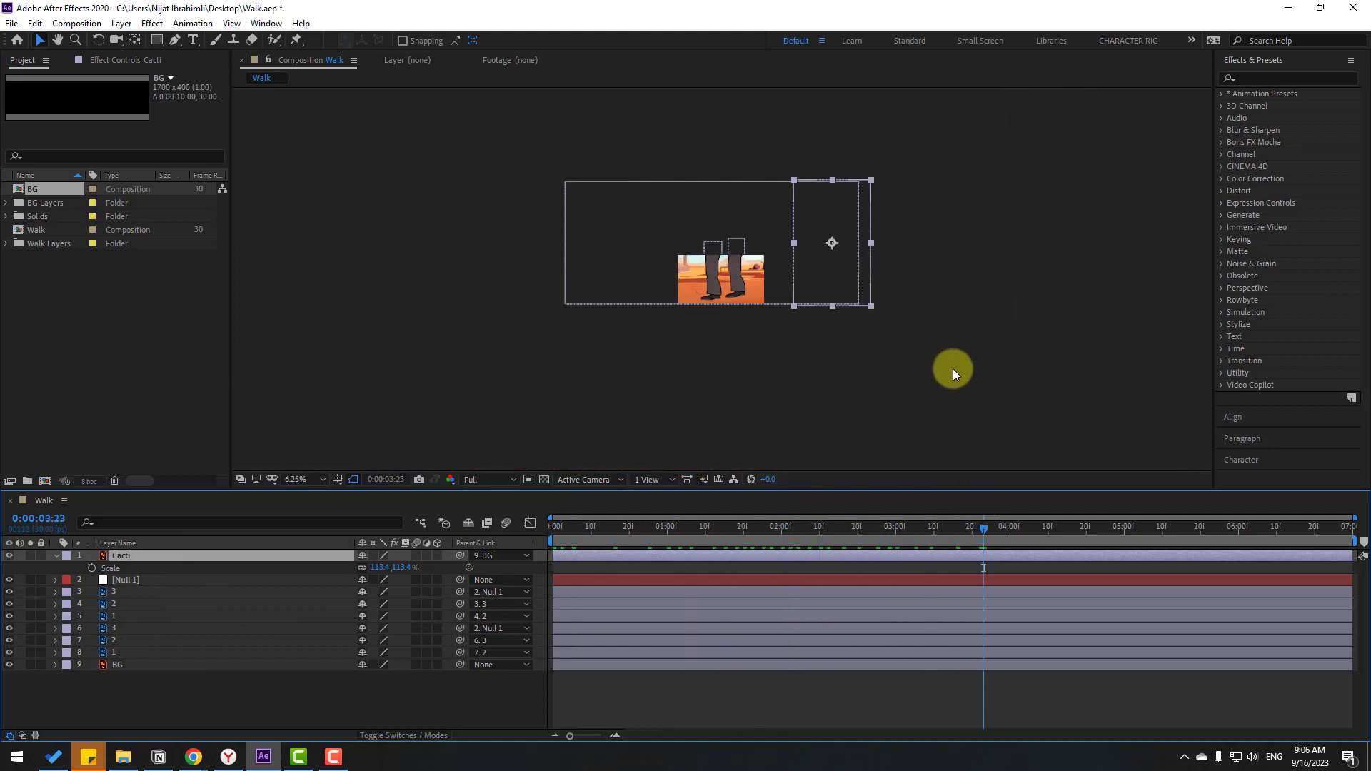
scroll(953, 369, up, 1)
drag(950, 302, 738, 309)
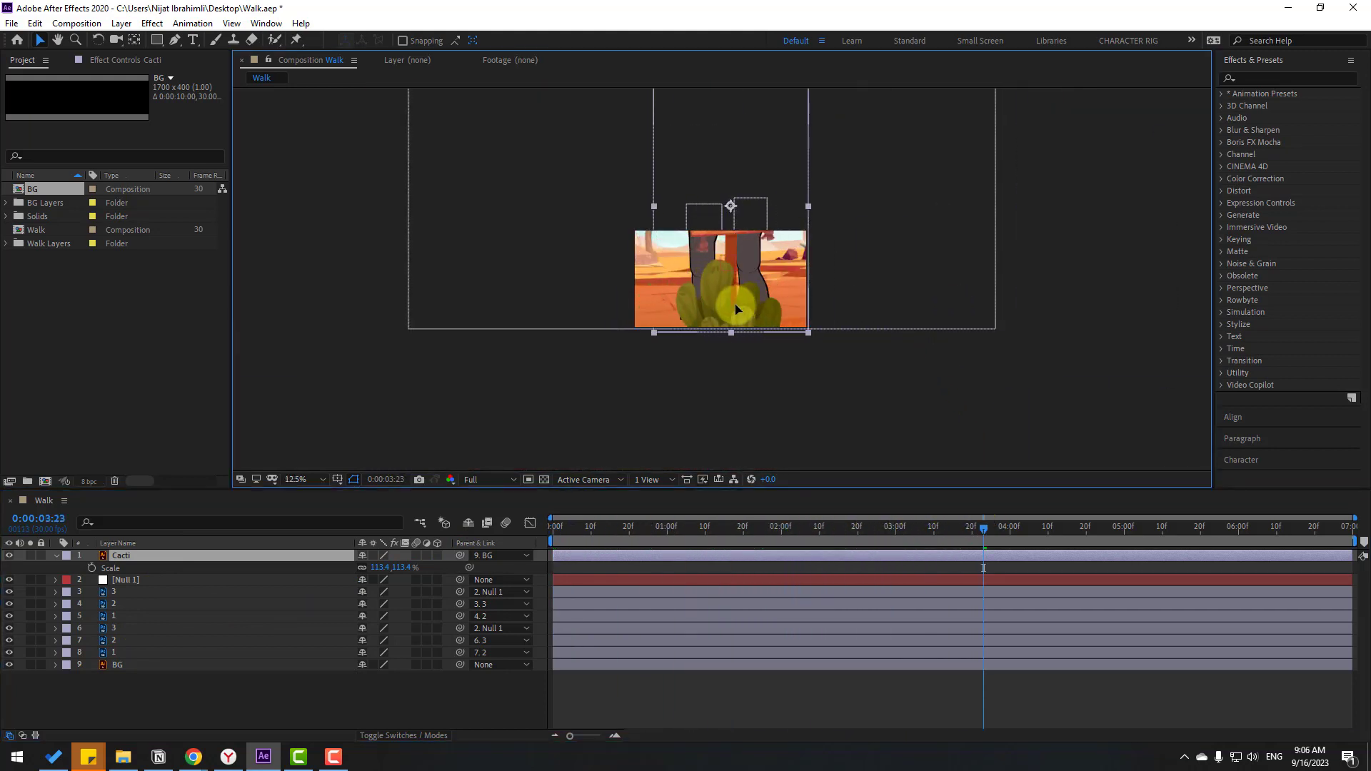
scroll(725, 282, up, 1)
click(303, 479)
click(296, 496)
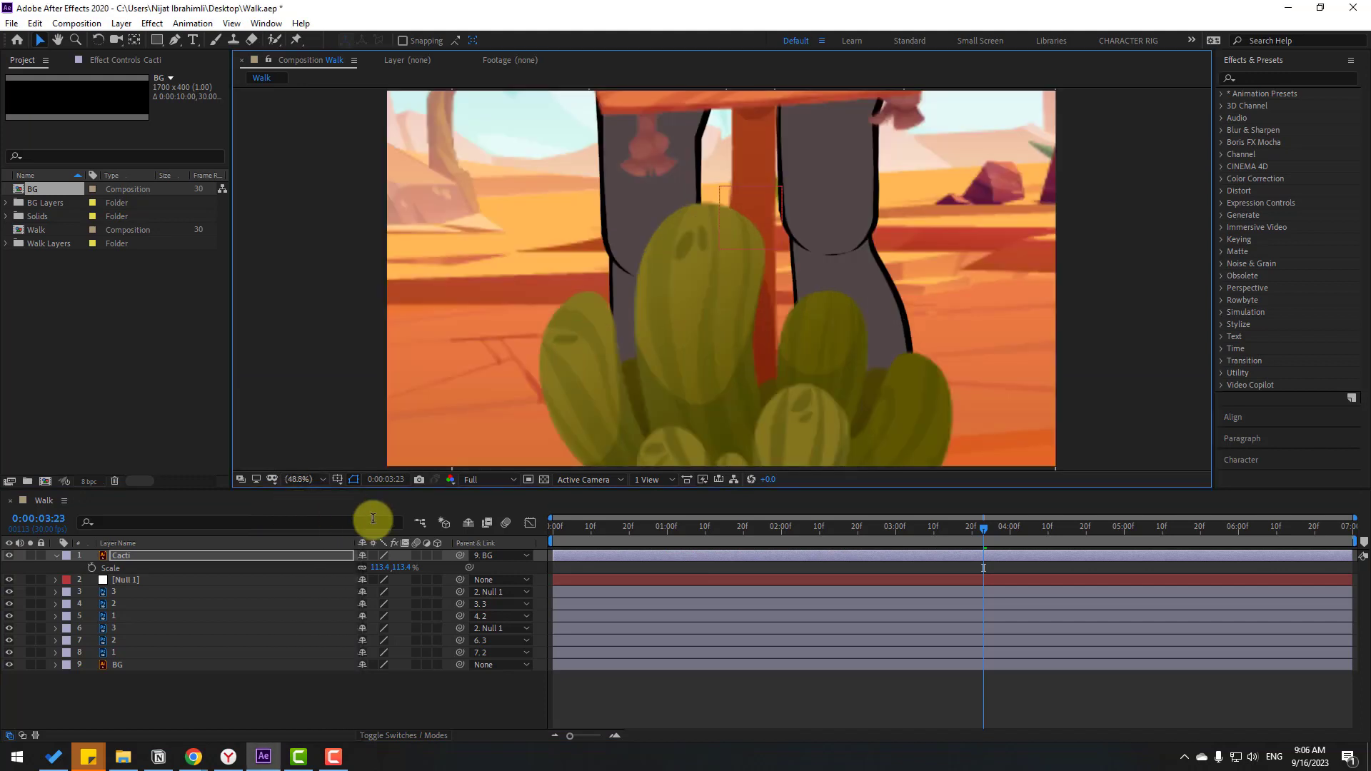
key(space)
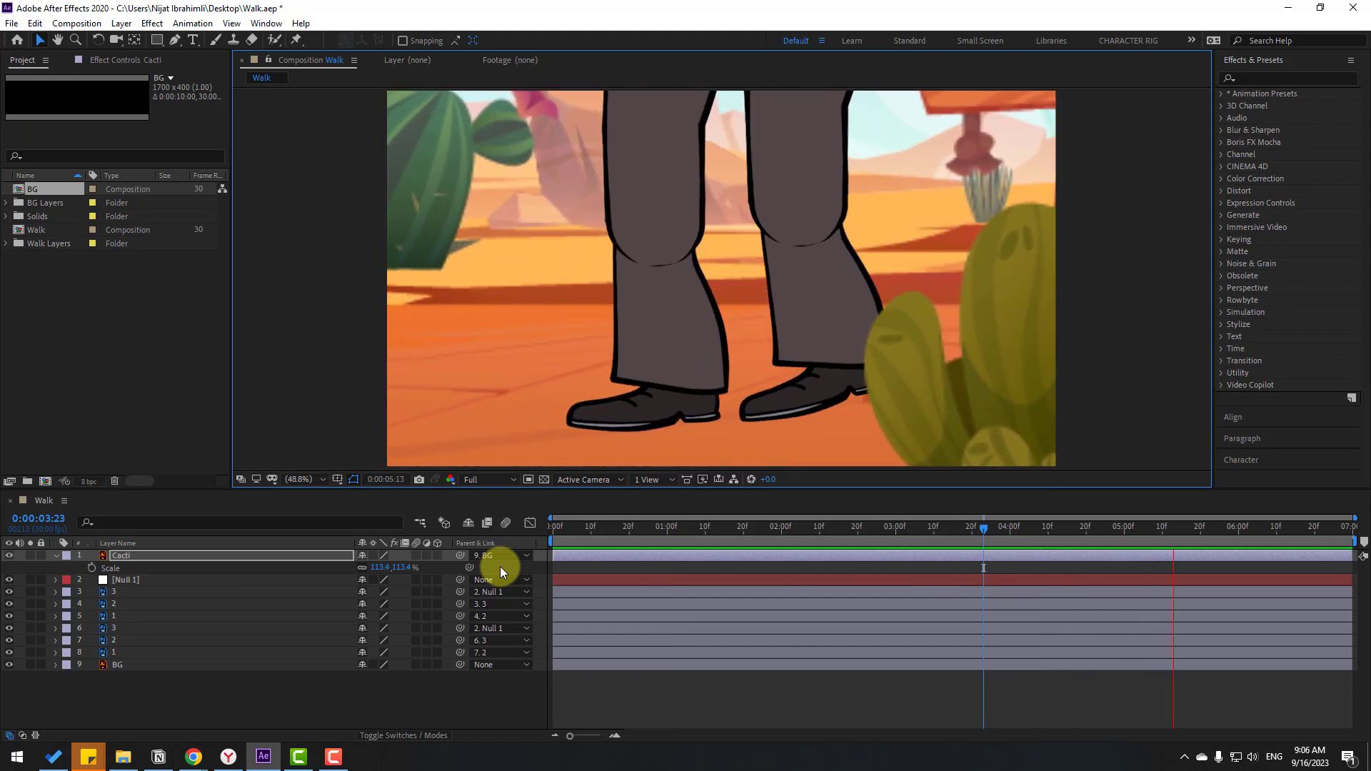
Apply a Gaussian Blur with Blurriness 8.3 to the Cacti layer and preview the walk
drag(829, 528, 897, 526)
click(114, 556)
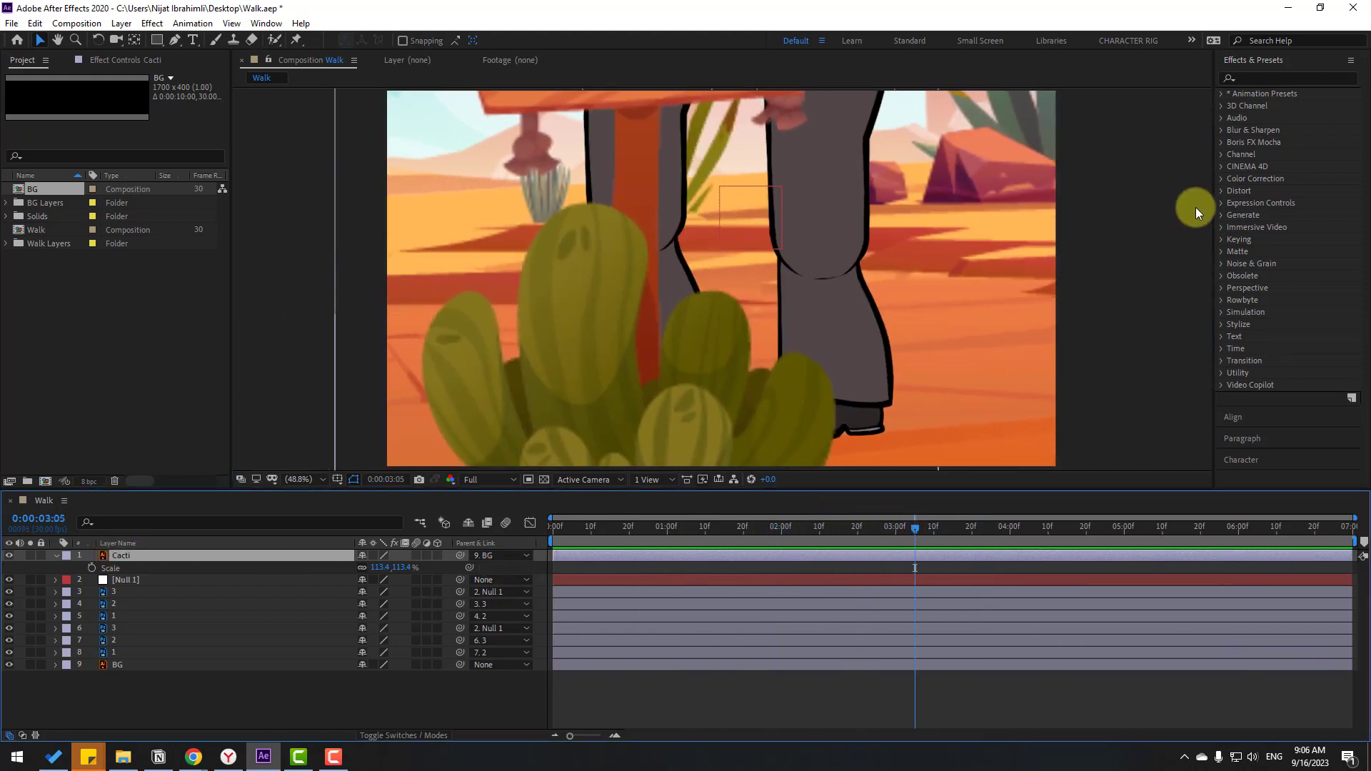
click(1256, 78)
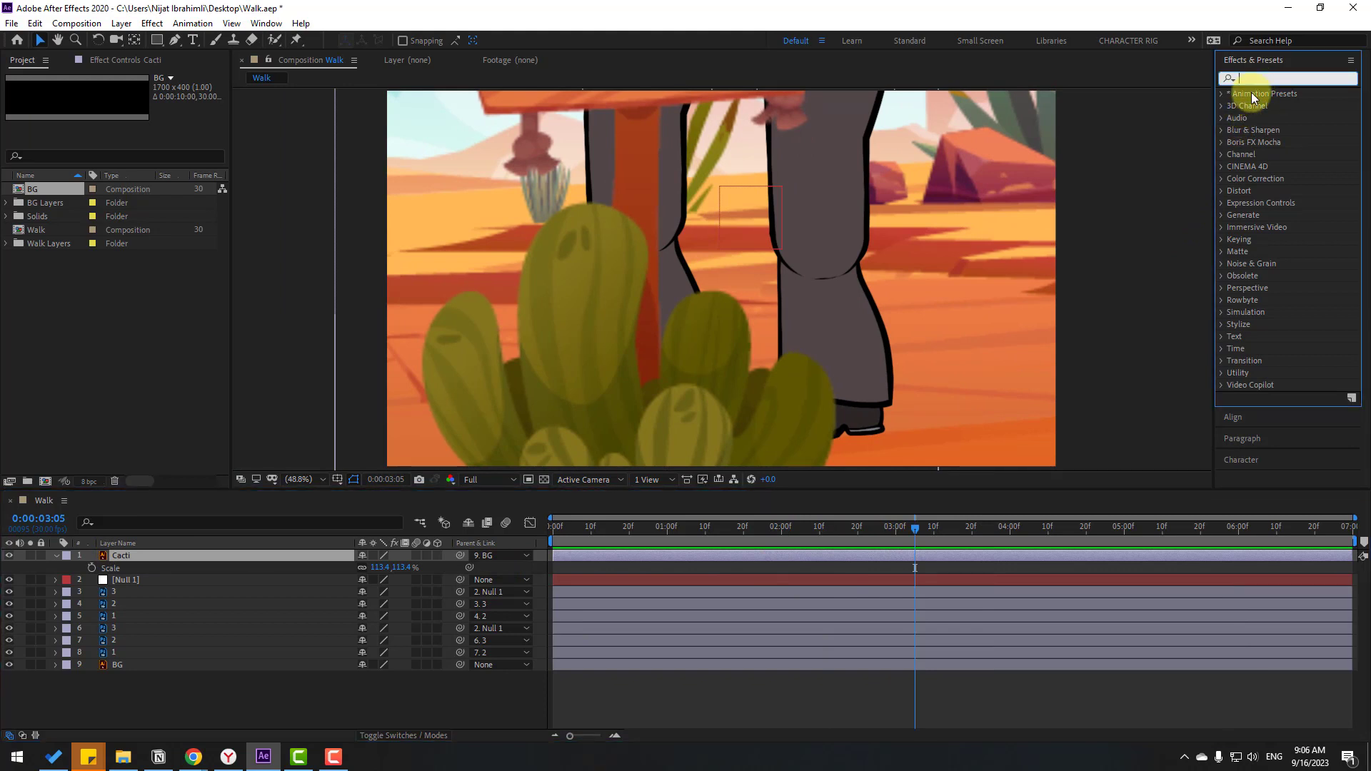
text(gaus)
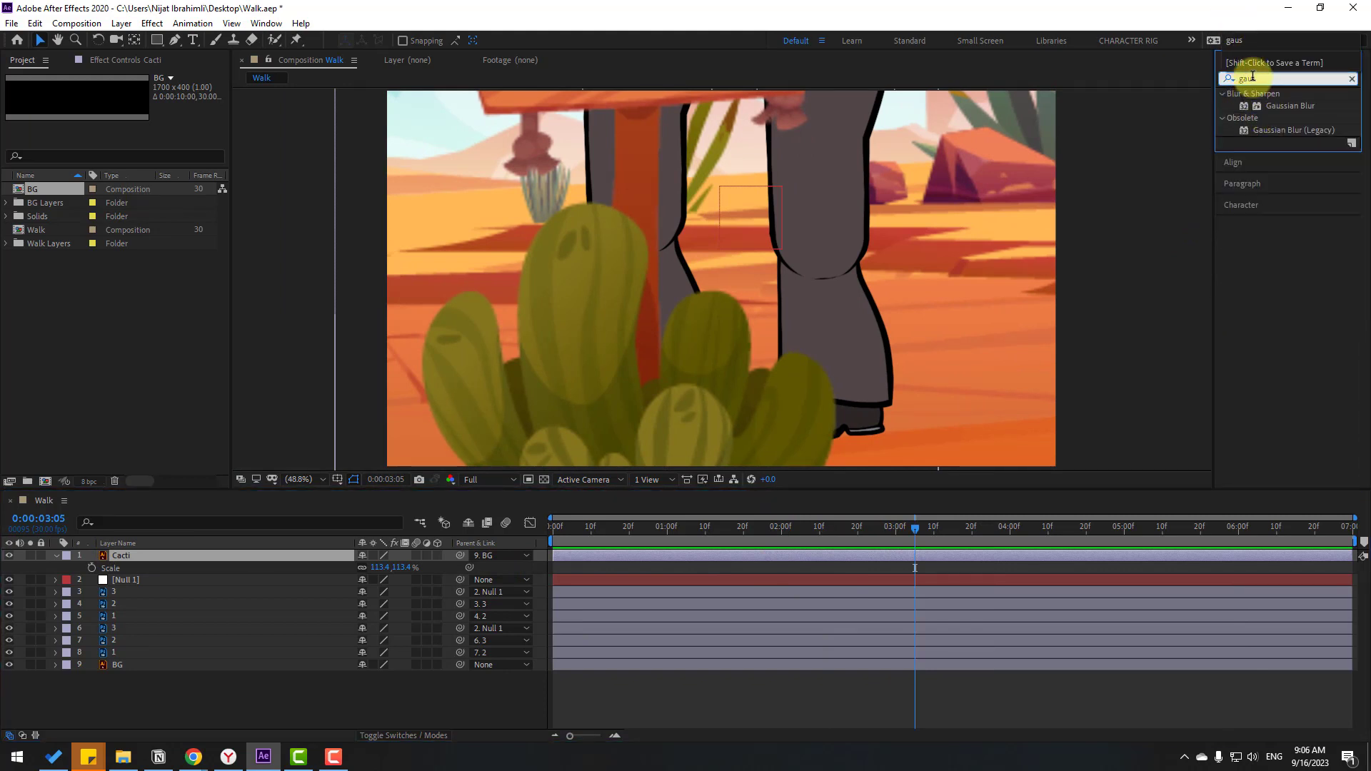
drag(1297, 114, 100, 572)
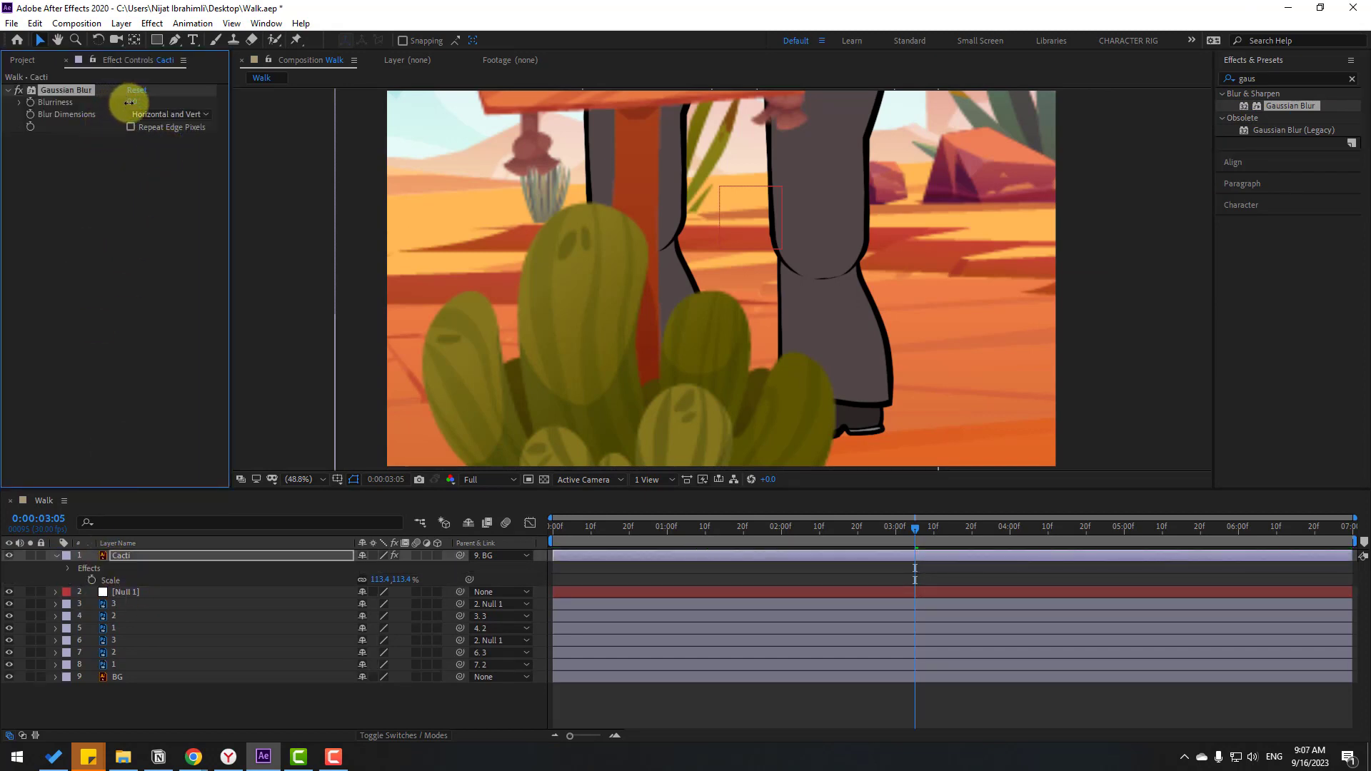
drag(130, 103, 198, 104)
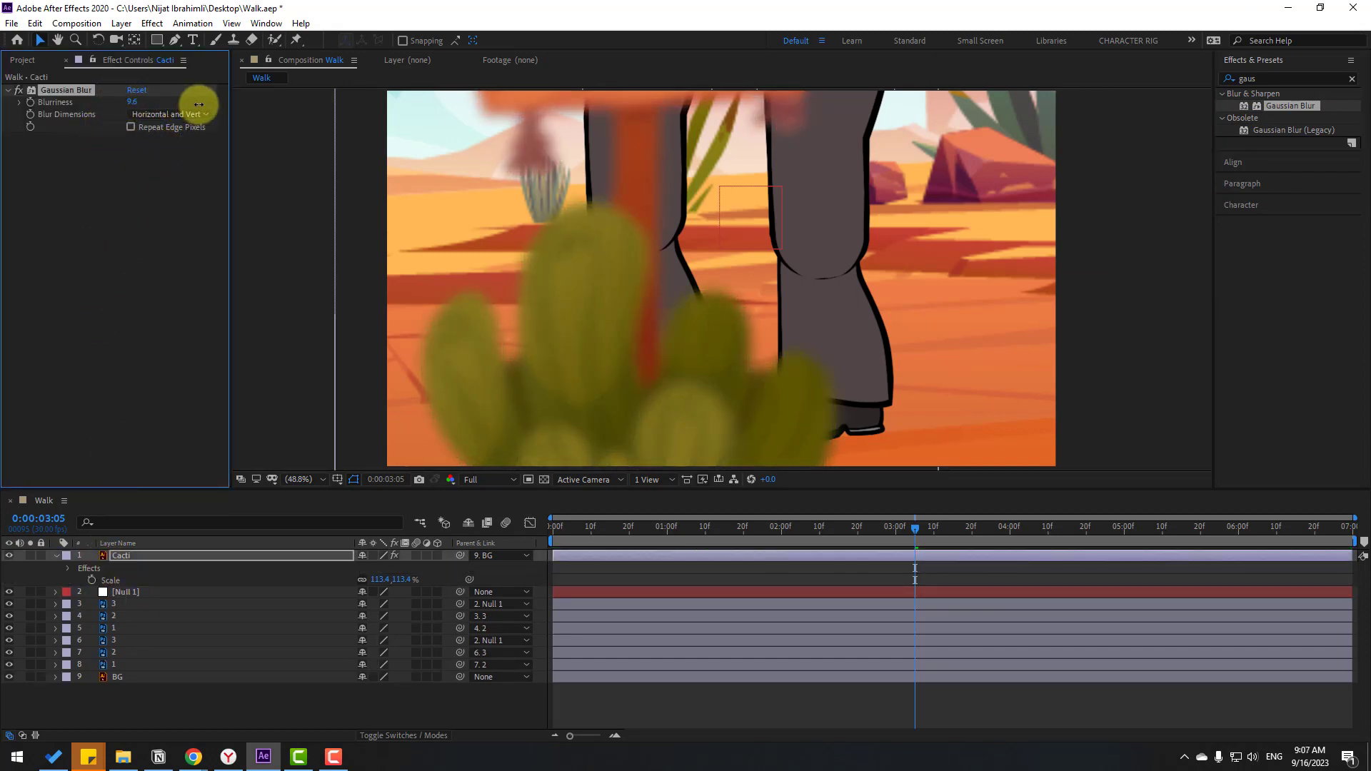
click(727, 706)
key(space)
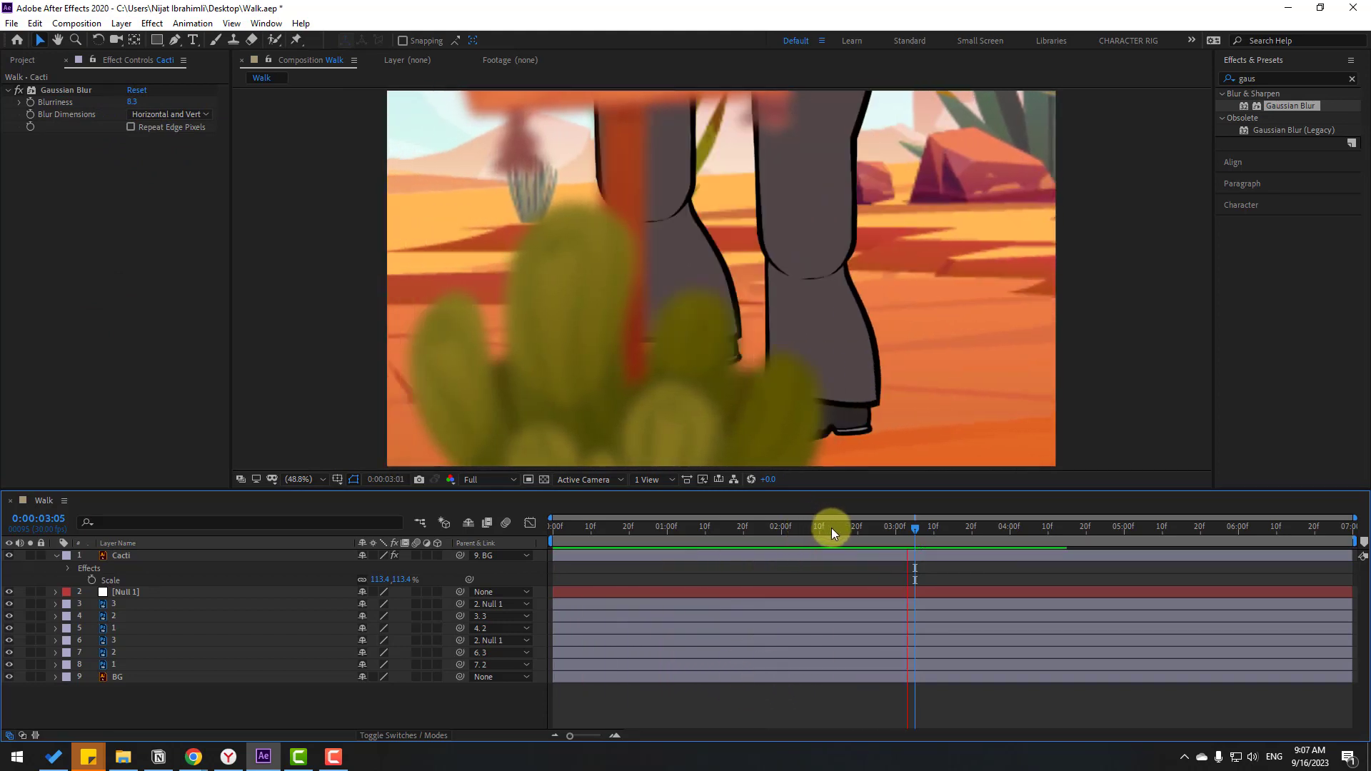
key(space)
Turn on continuous rasterization for the BG layer and inspect the rock's edges up close at 0:00:00:14
click(597, 529)
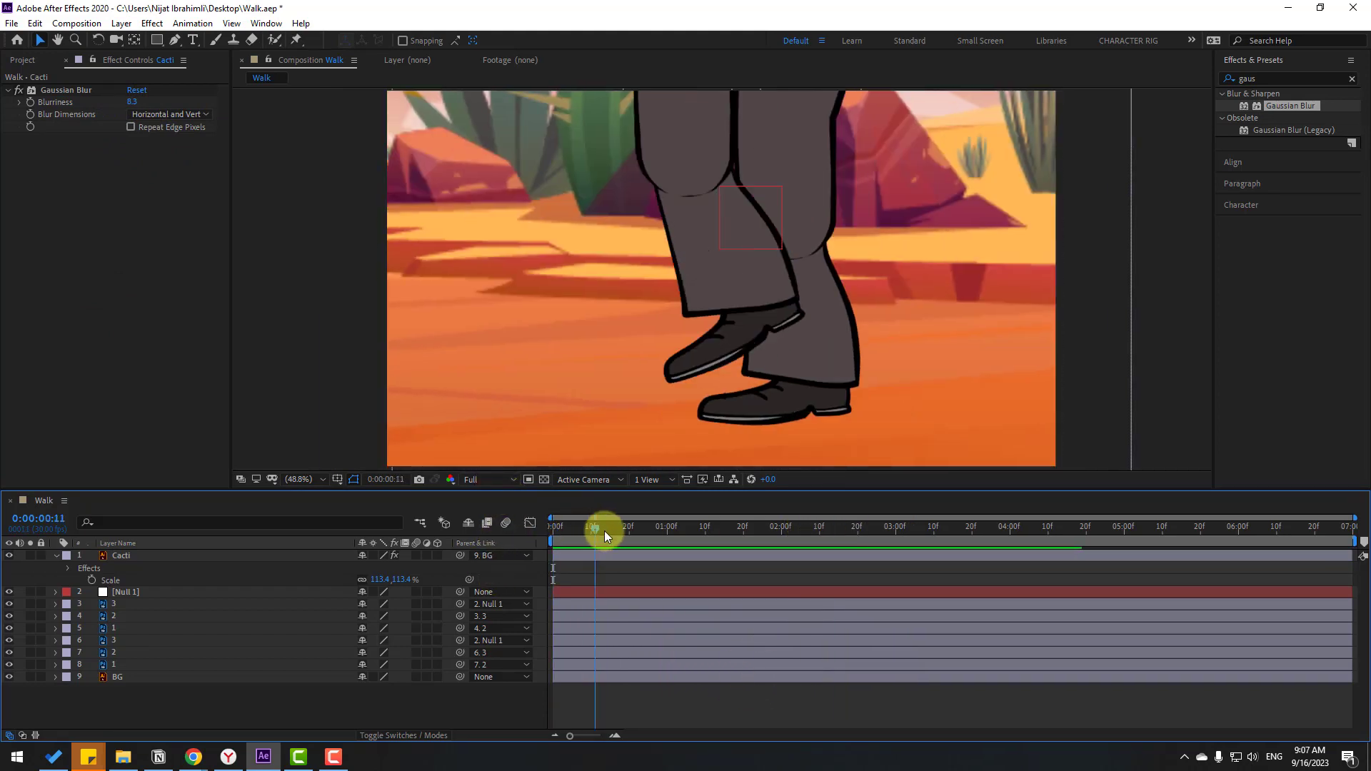
drag(604, 530, 607, 529)
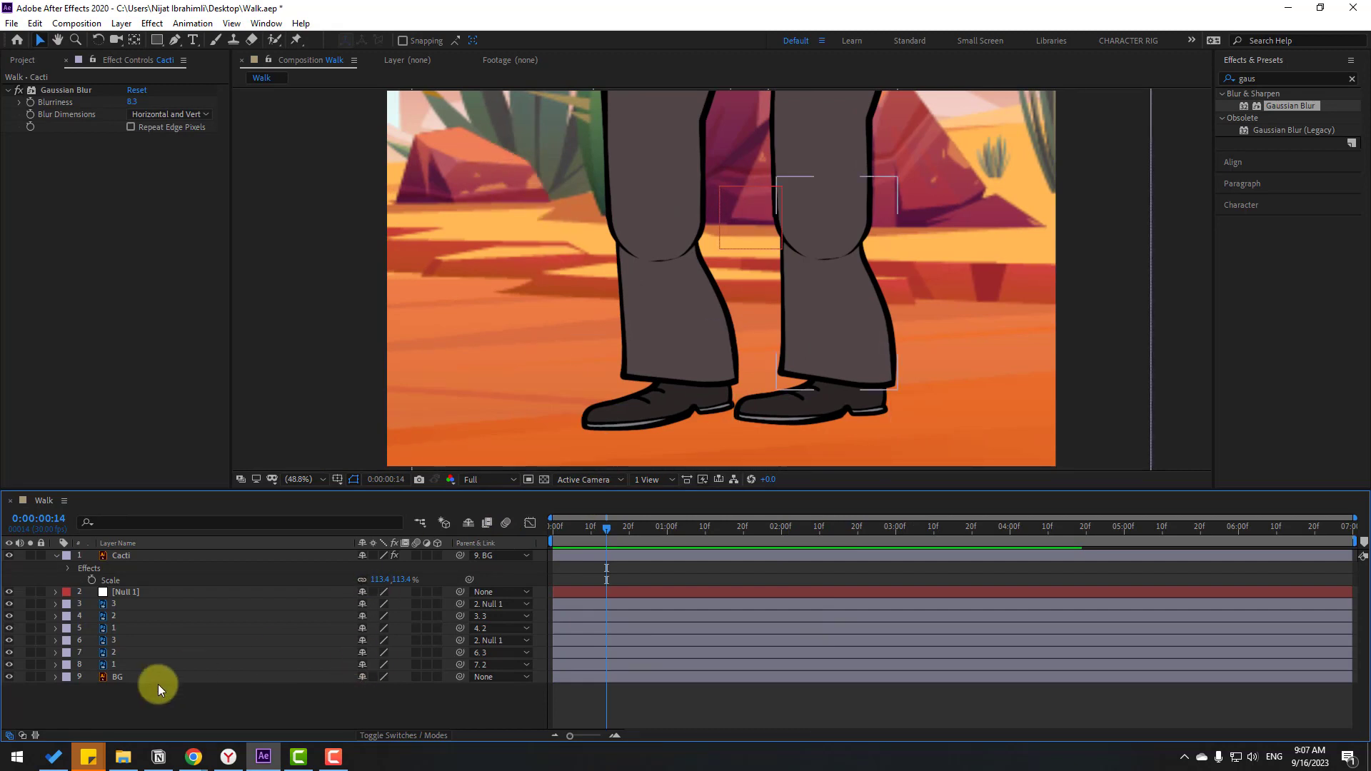
click(117, 678)
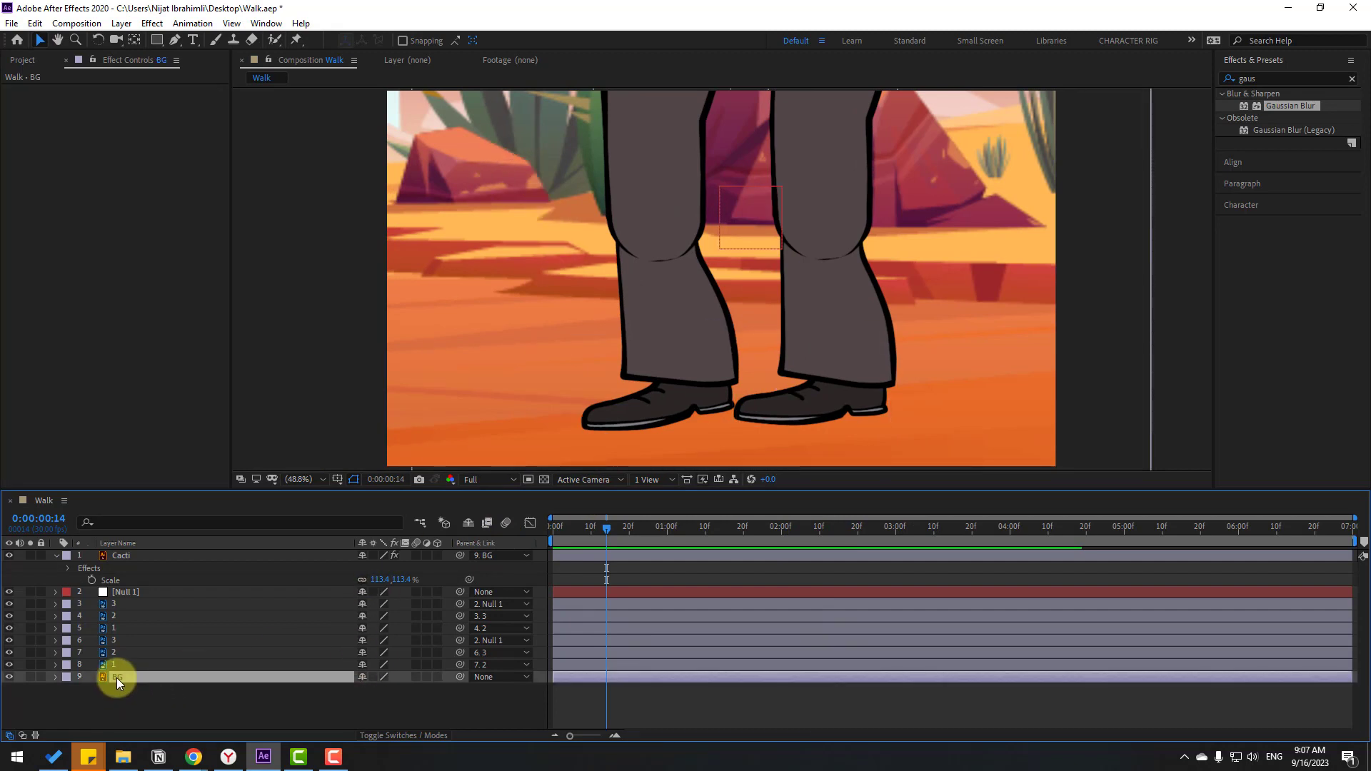
click(372, 676)
drag(594, 203, 665, 257)
scroll(664, 257, up, 4)
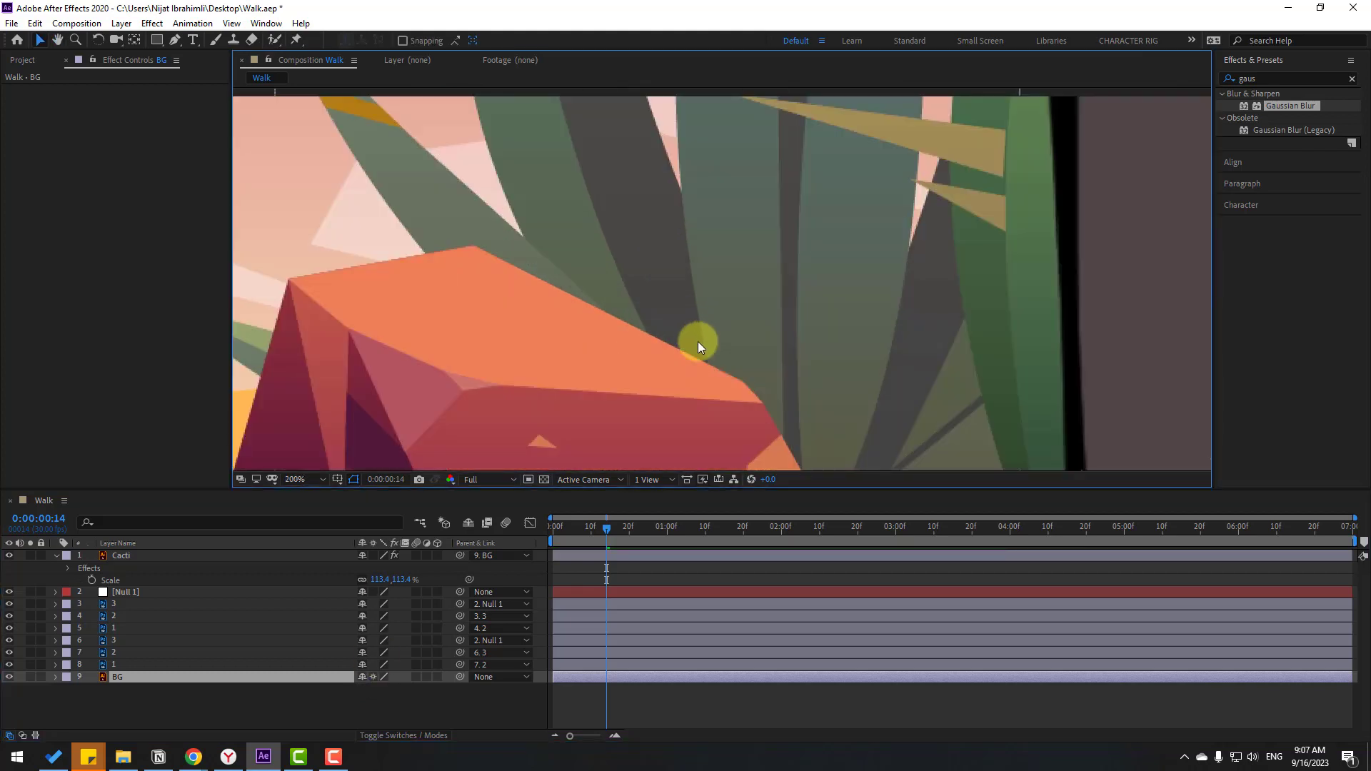
scroll(573, 377, down, 2)
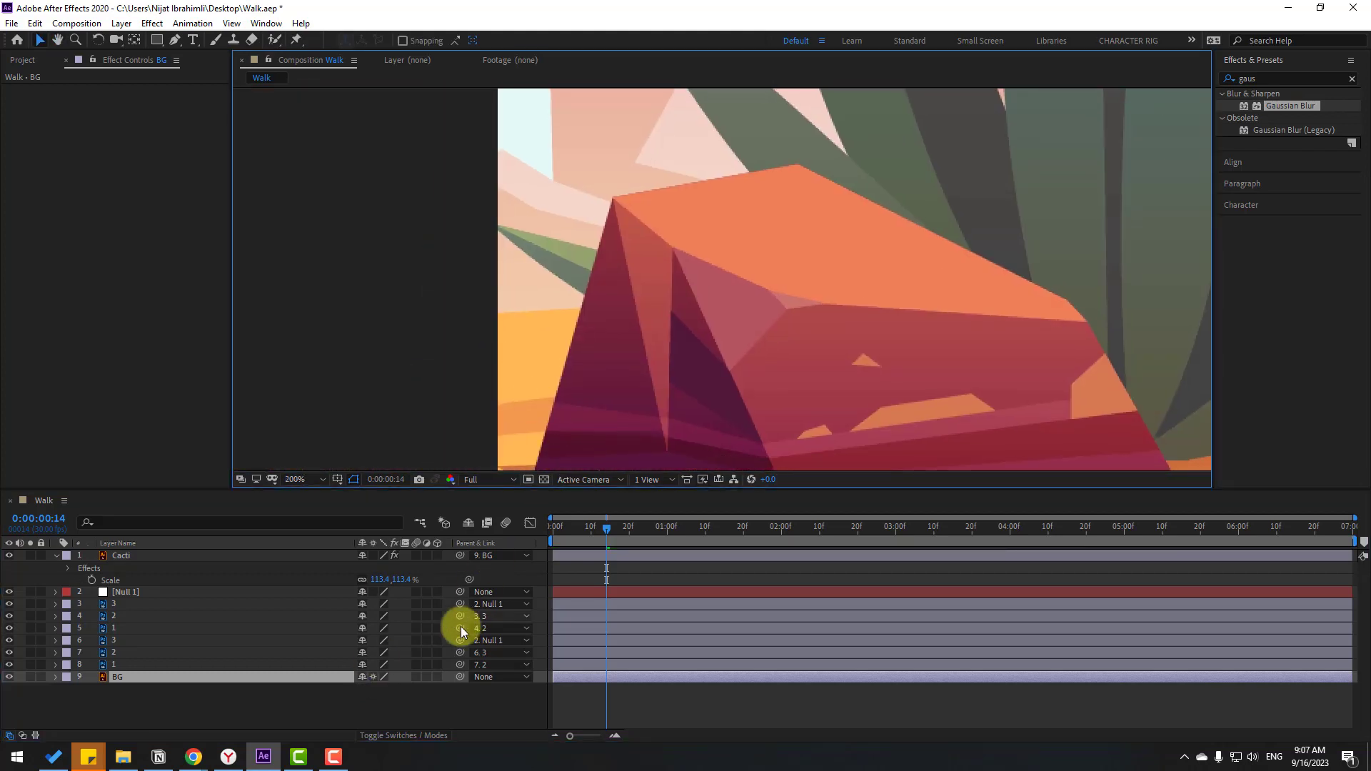
Compare the BG layer with continuous rasterization off and on, leave it on, and preview the walk in the fitted view
click(373, 677)
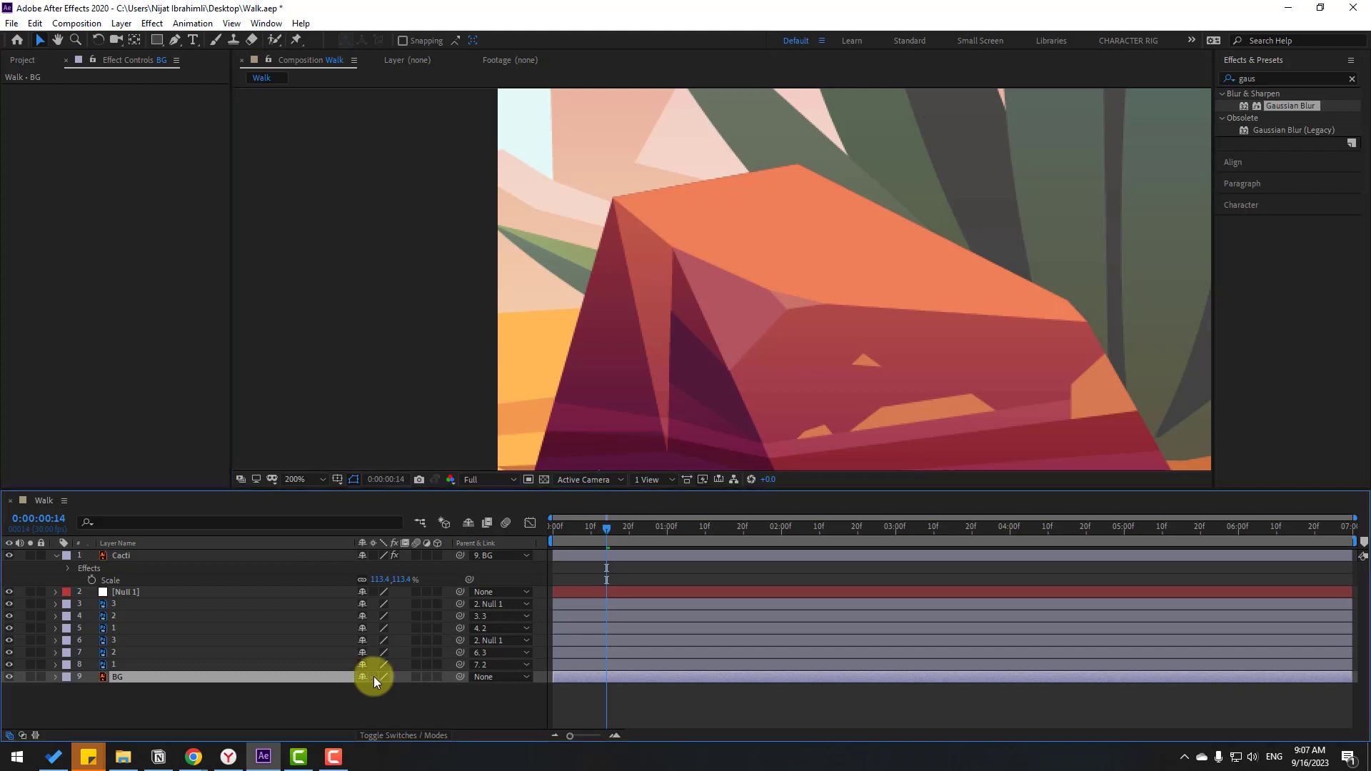
click(375, 675)
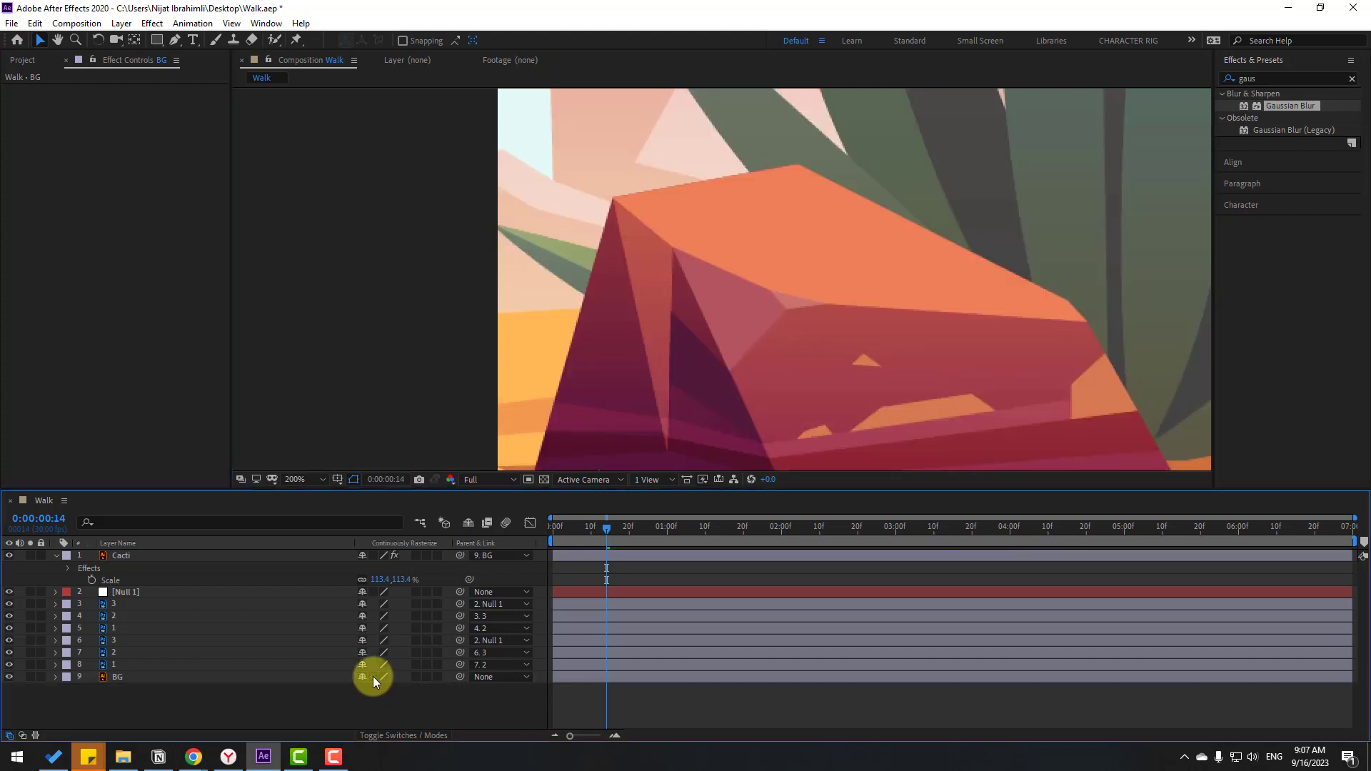
click(371, 677)
click(371, 677)
click(370, 679)
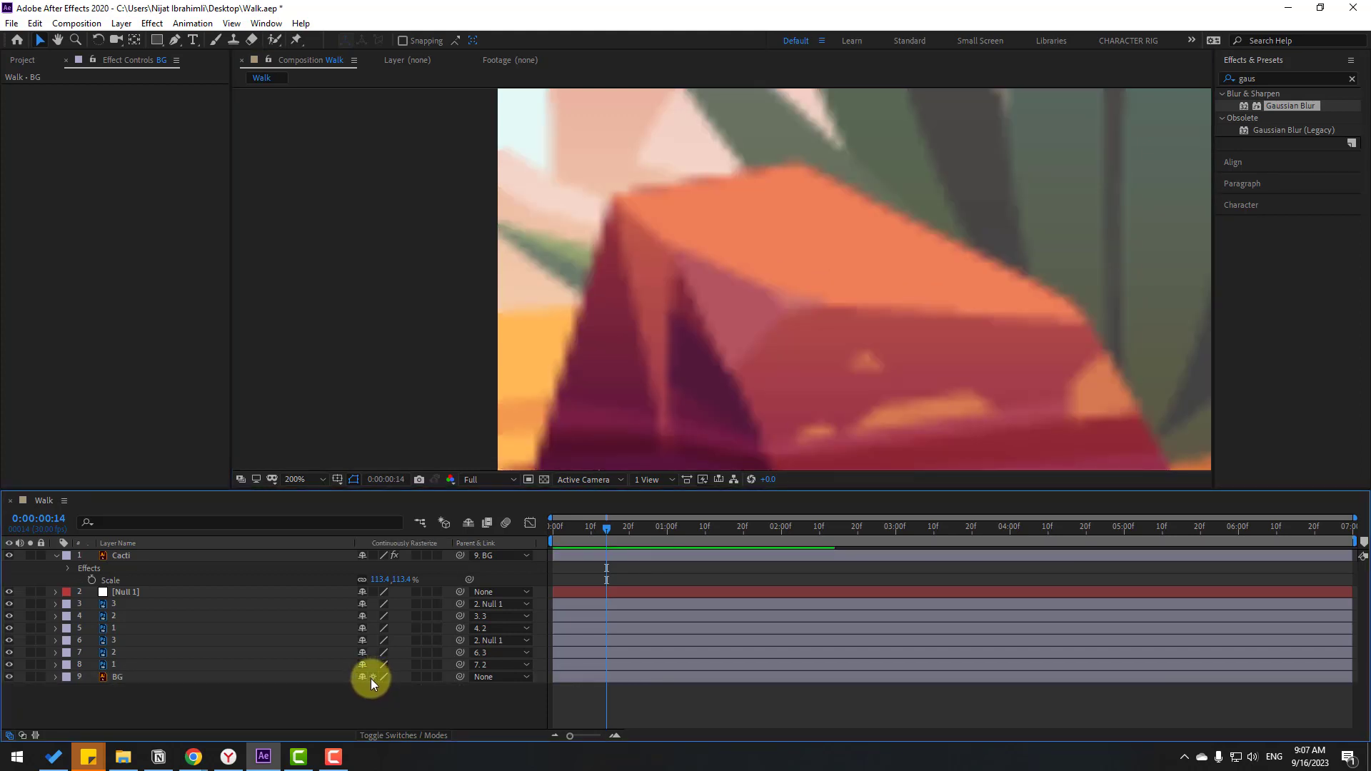
click(371, 679)
key(shift+slash)
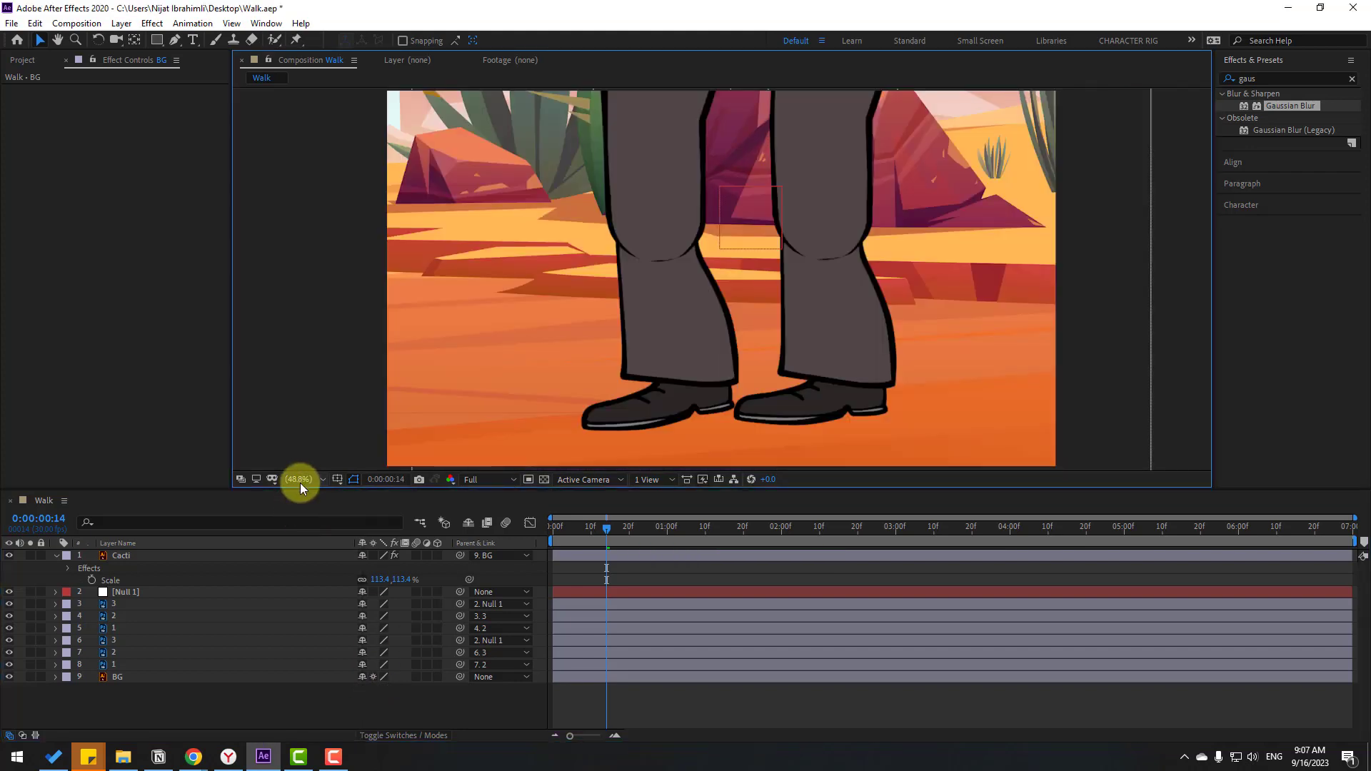
key(space)
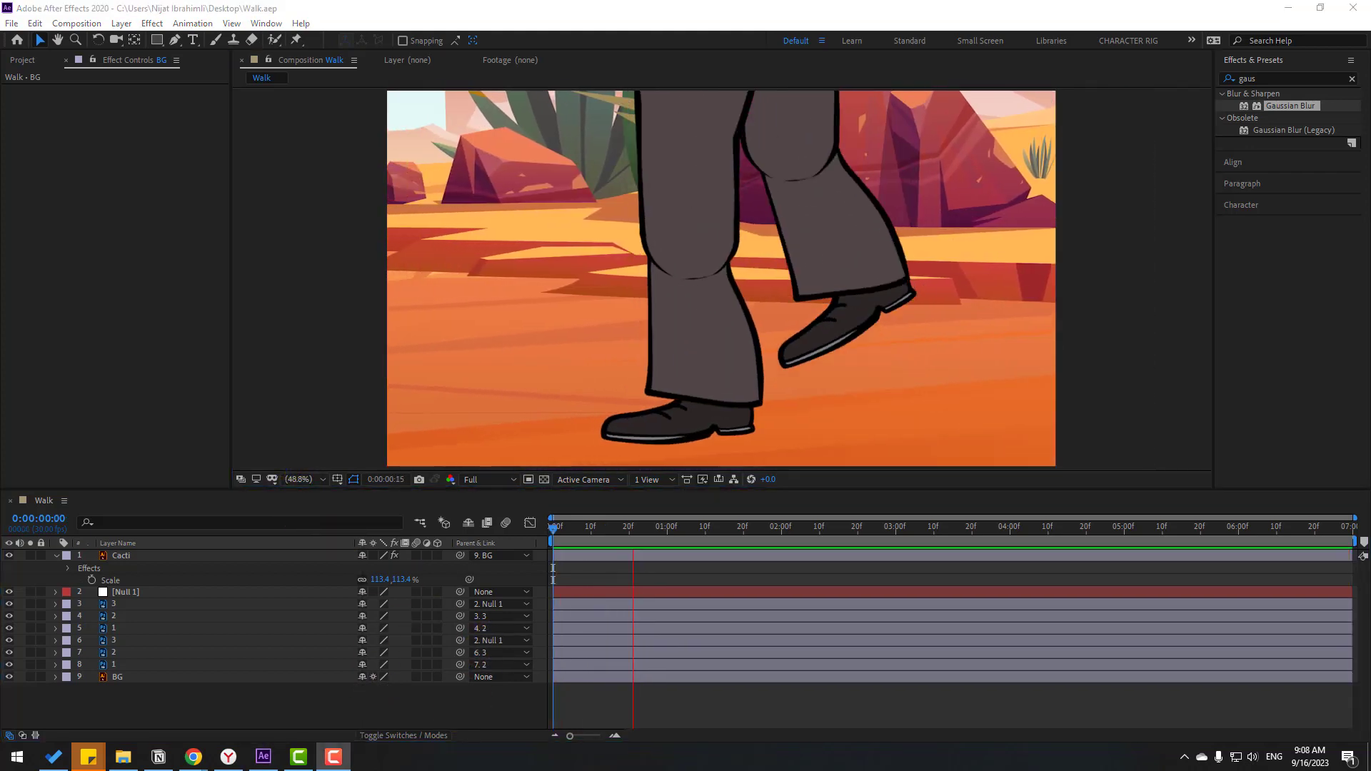